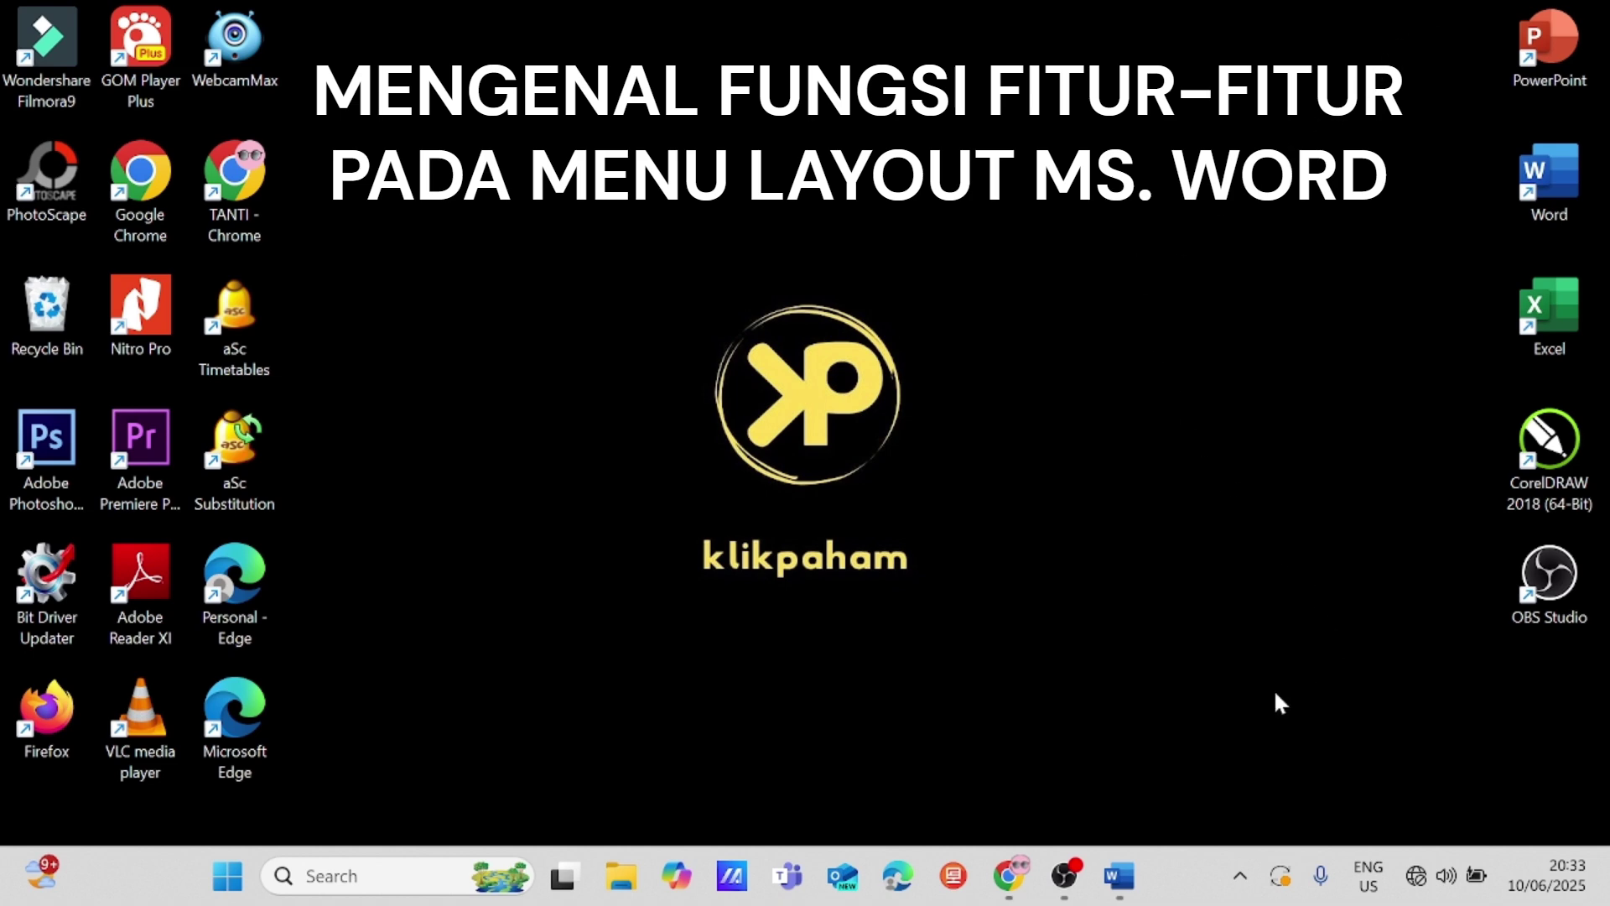
Step: Switch to the TEKS document in Word and set a custom gutter of 1 cm for the whole document
{"action": "left_click", "coordinate": [1120, 879]}
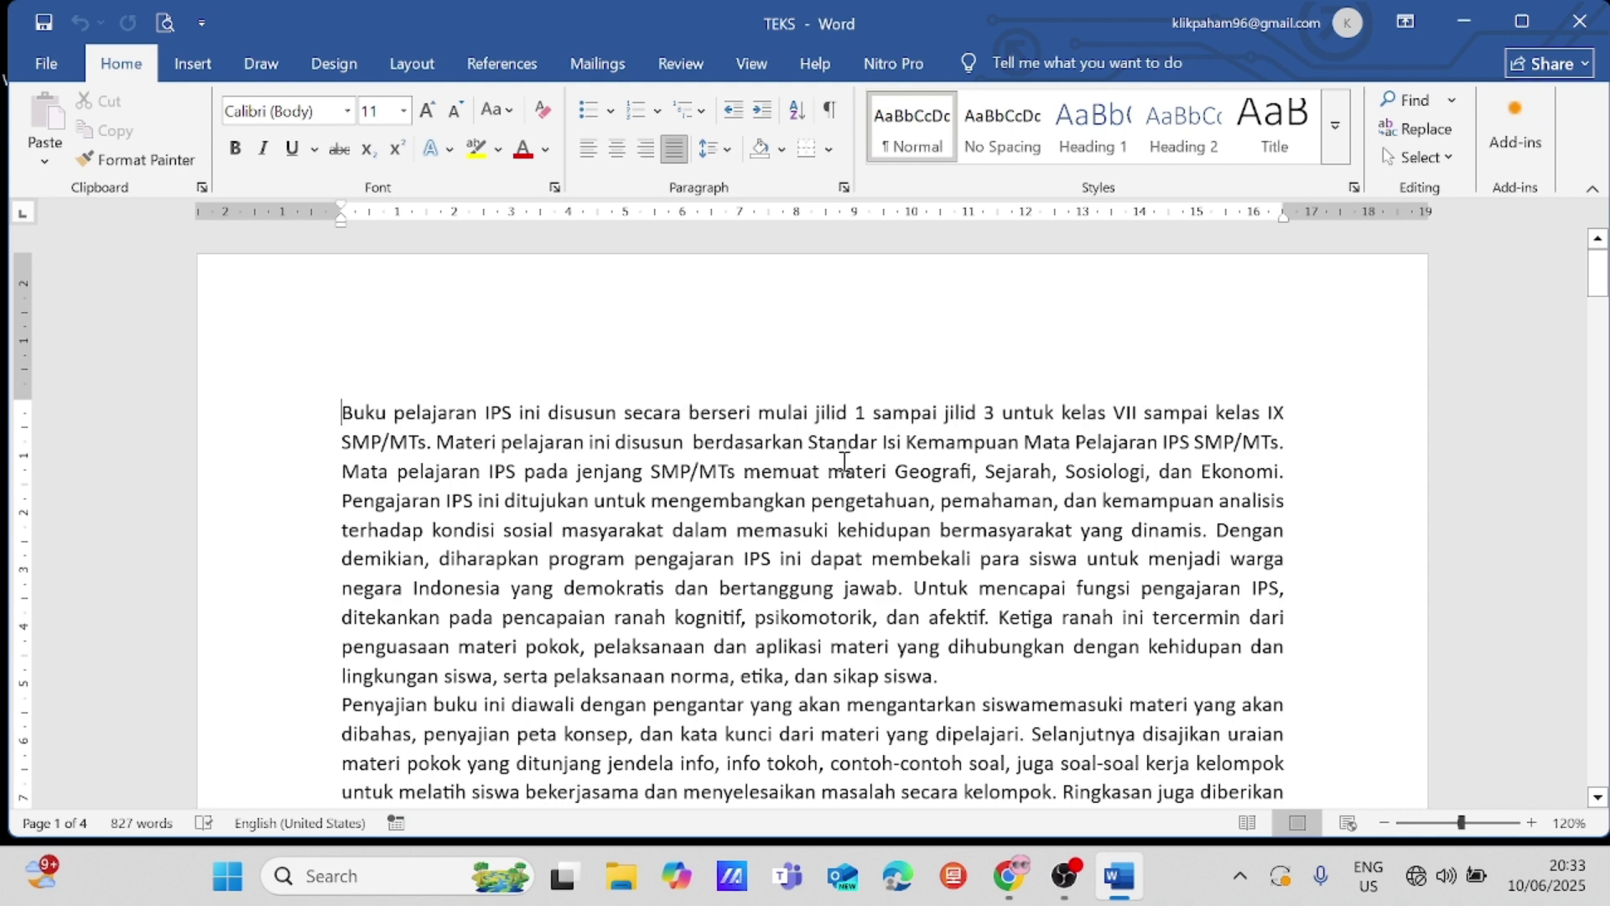
{"action": "left_click", "coordinate": [407, 66]}
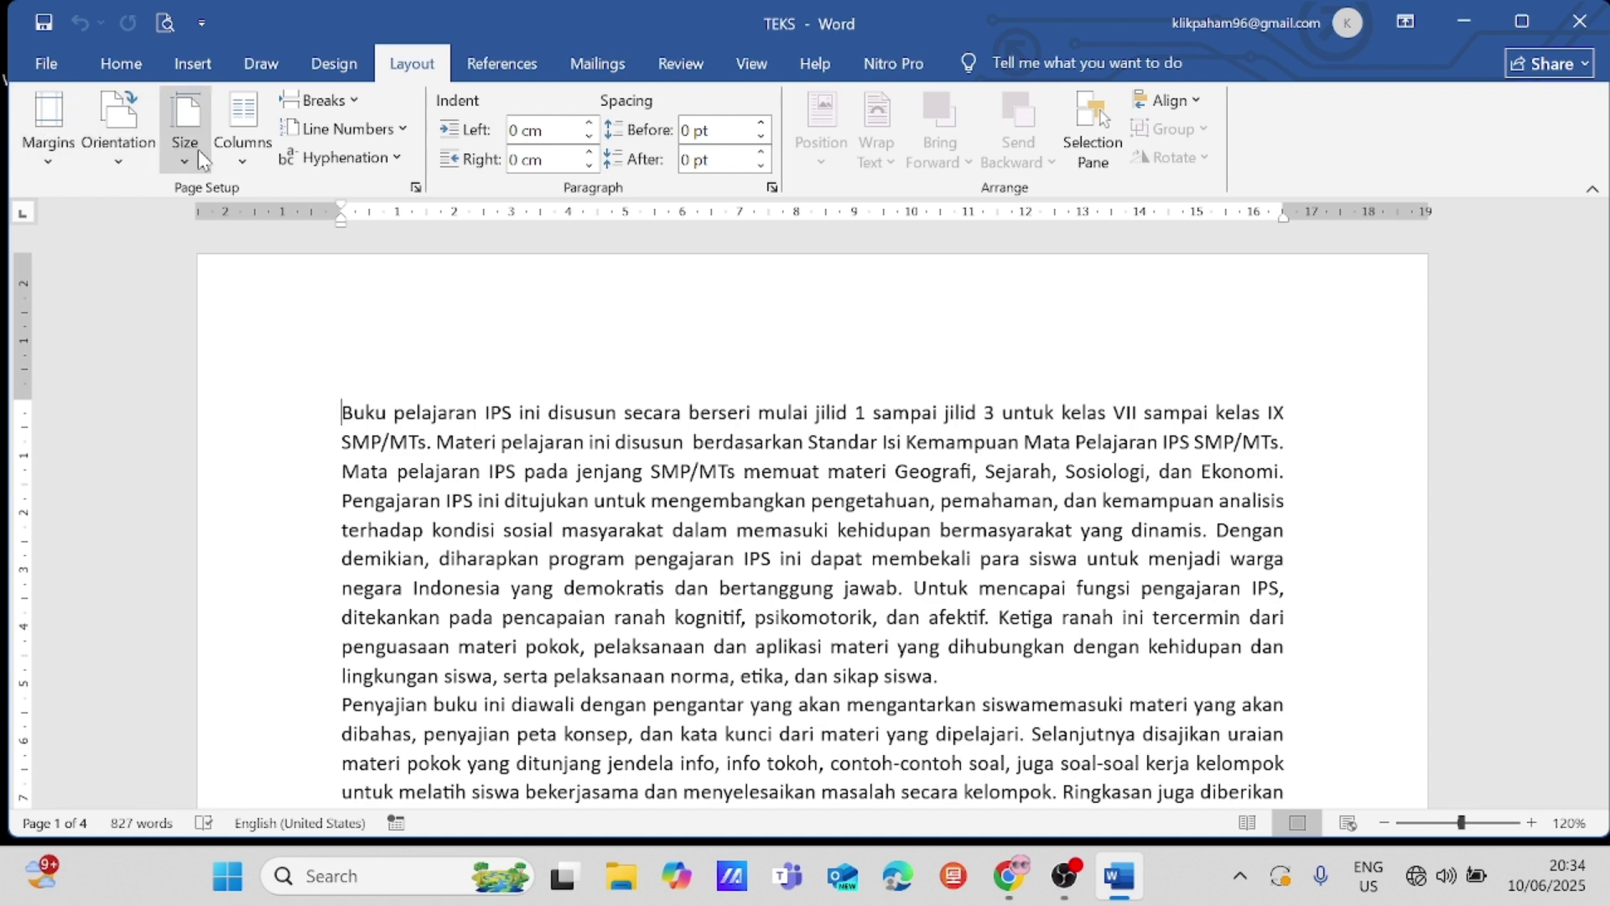
{"action": "left_click", "coordinate": [52, 156]}
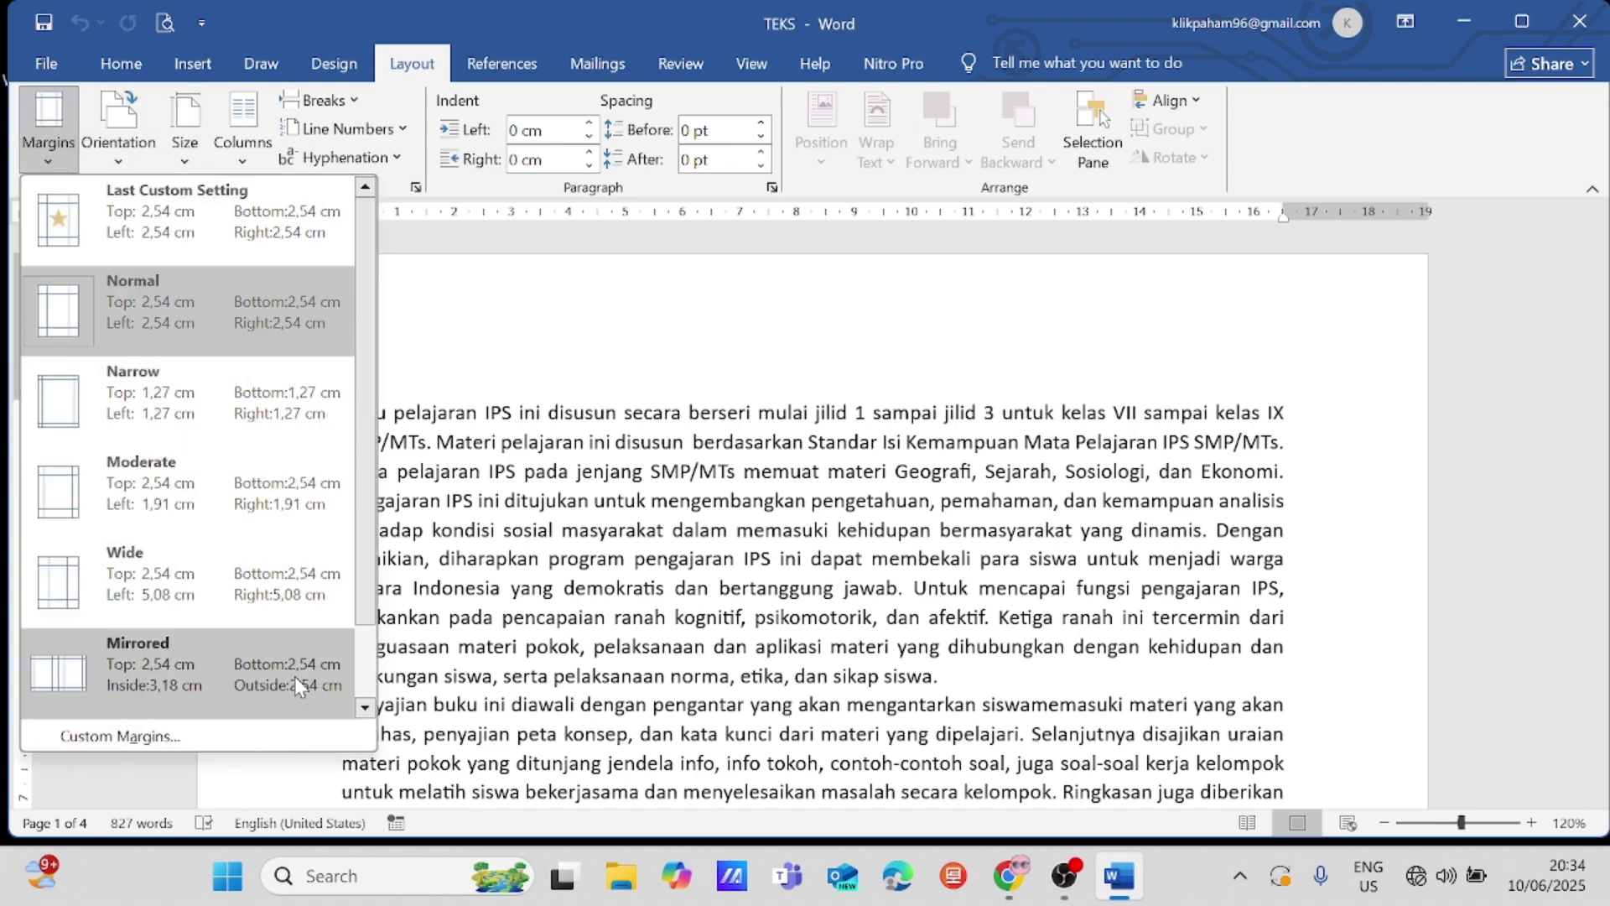
{"action": "scroll", "coordinate": [295, 681], "scroll_direction": "down", "scroll_amount": 1}
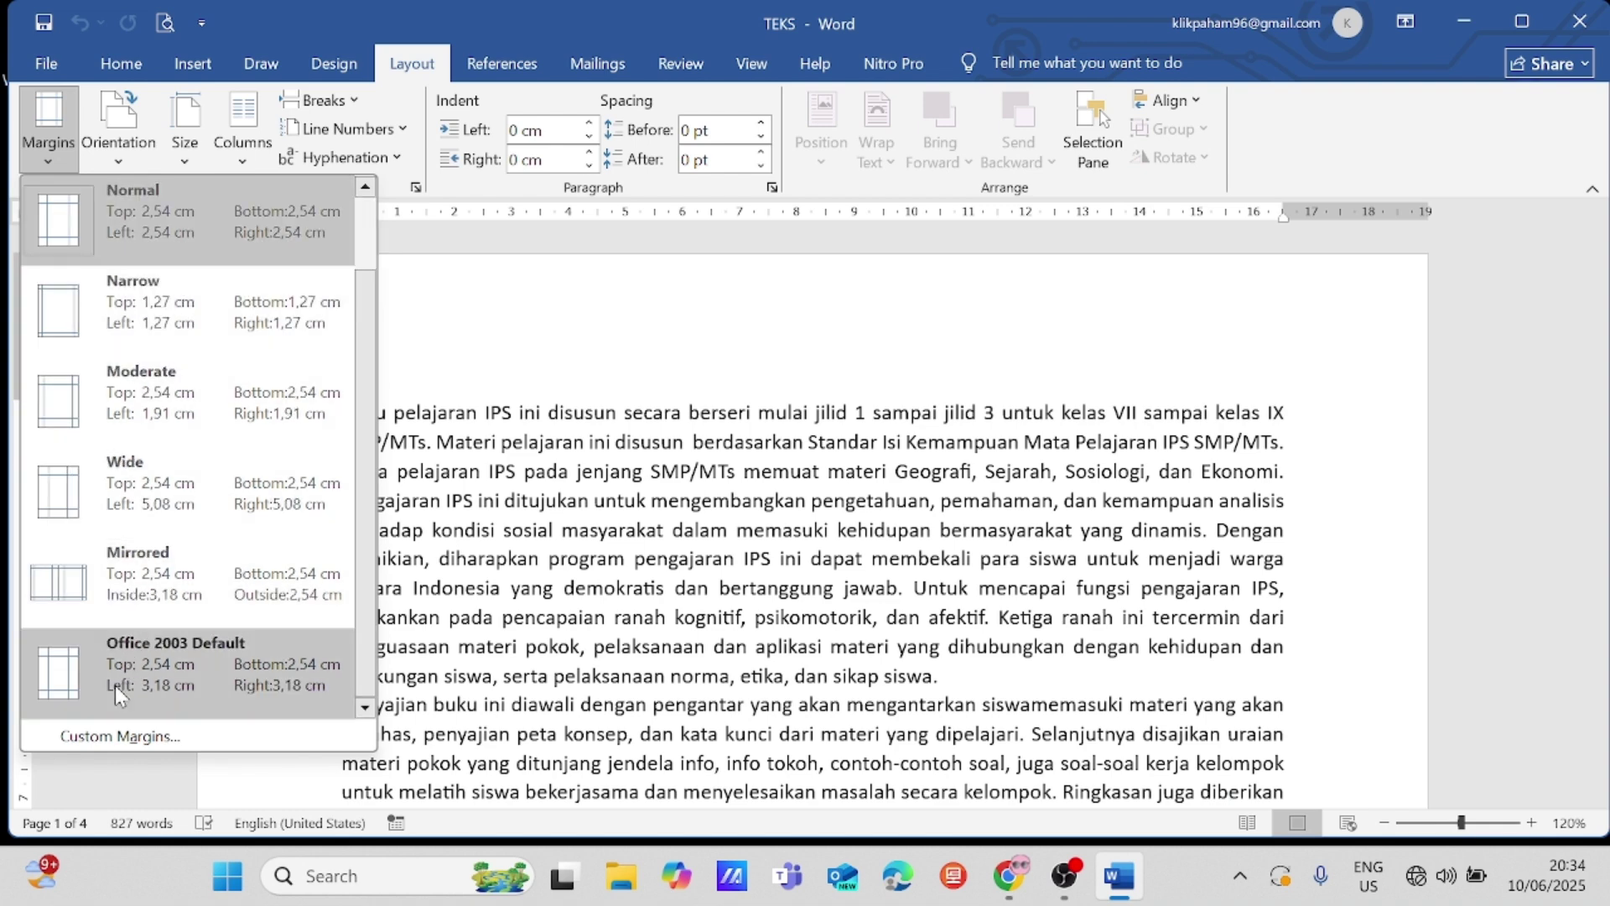
{"action": "left_click", "coordinate": [132, 738]}
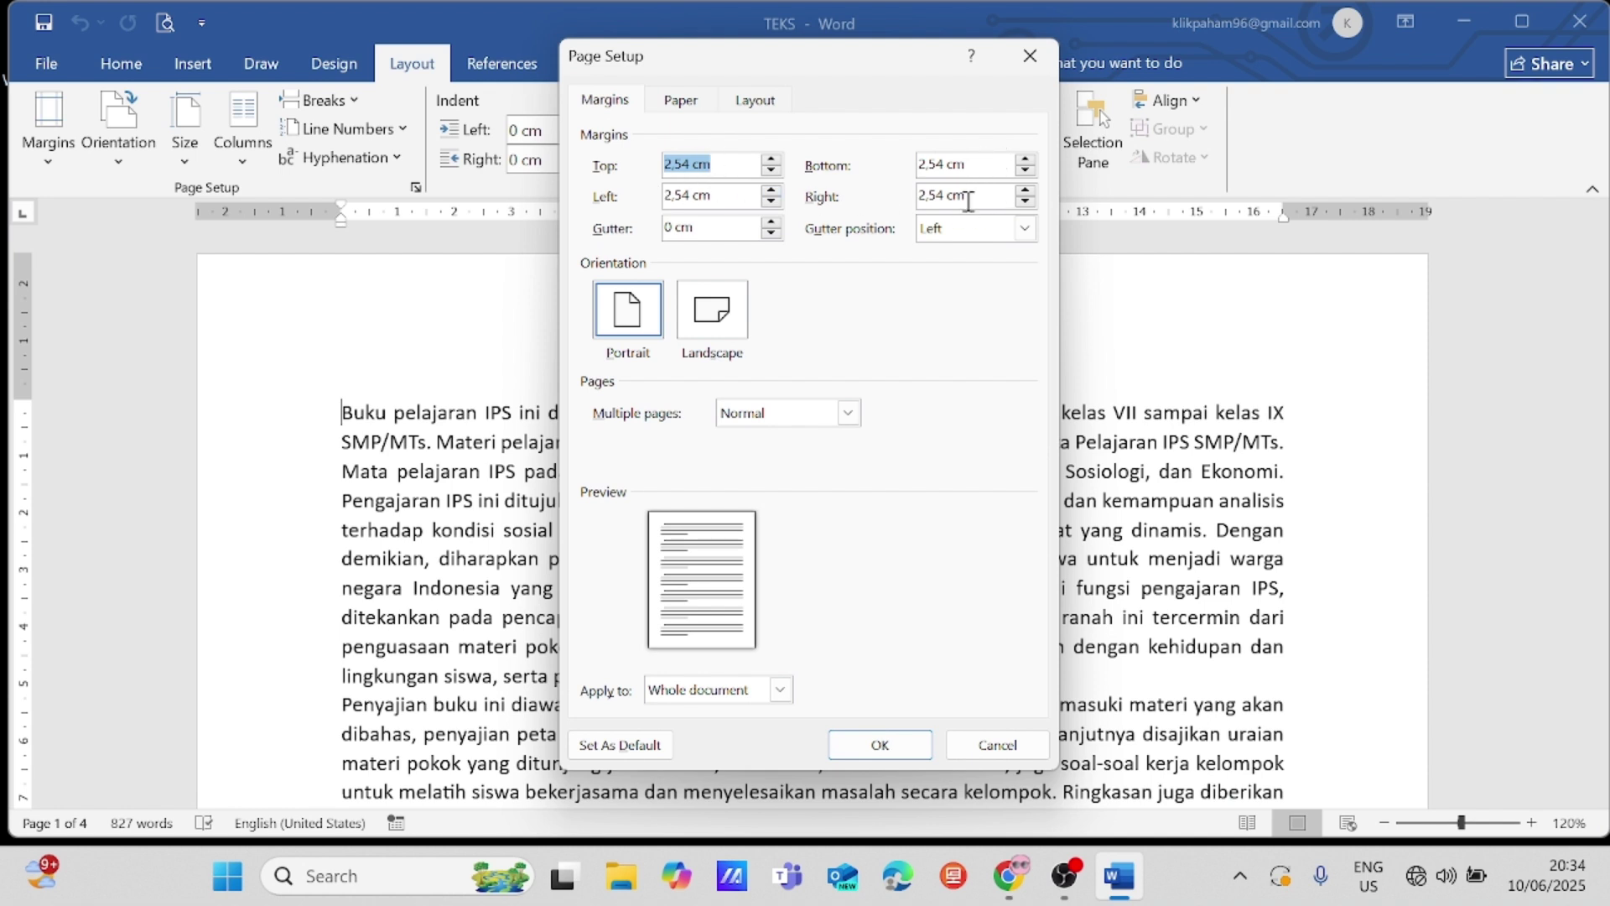
{"action": "left_click", "coordinate": [673, 228]}
{"action": "key", "text": "BackSpace"}
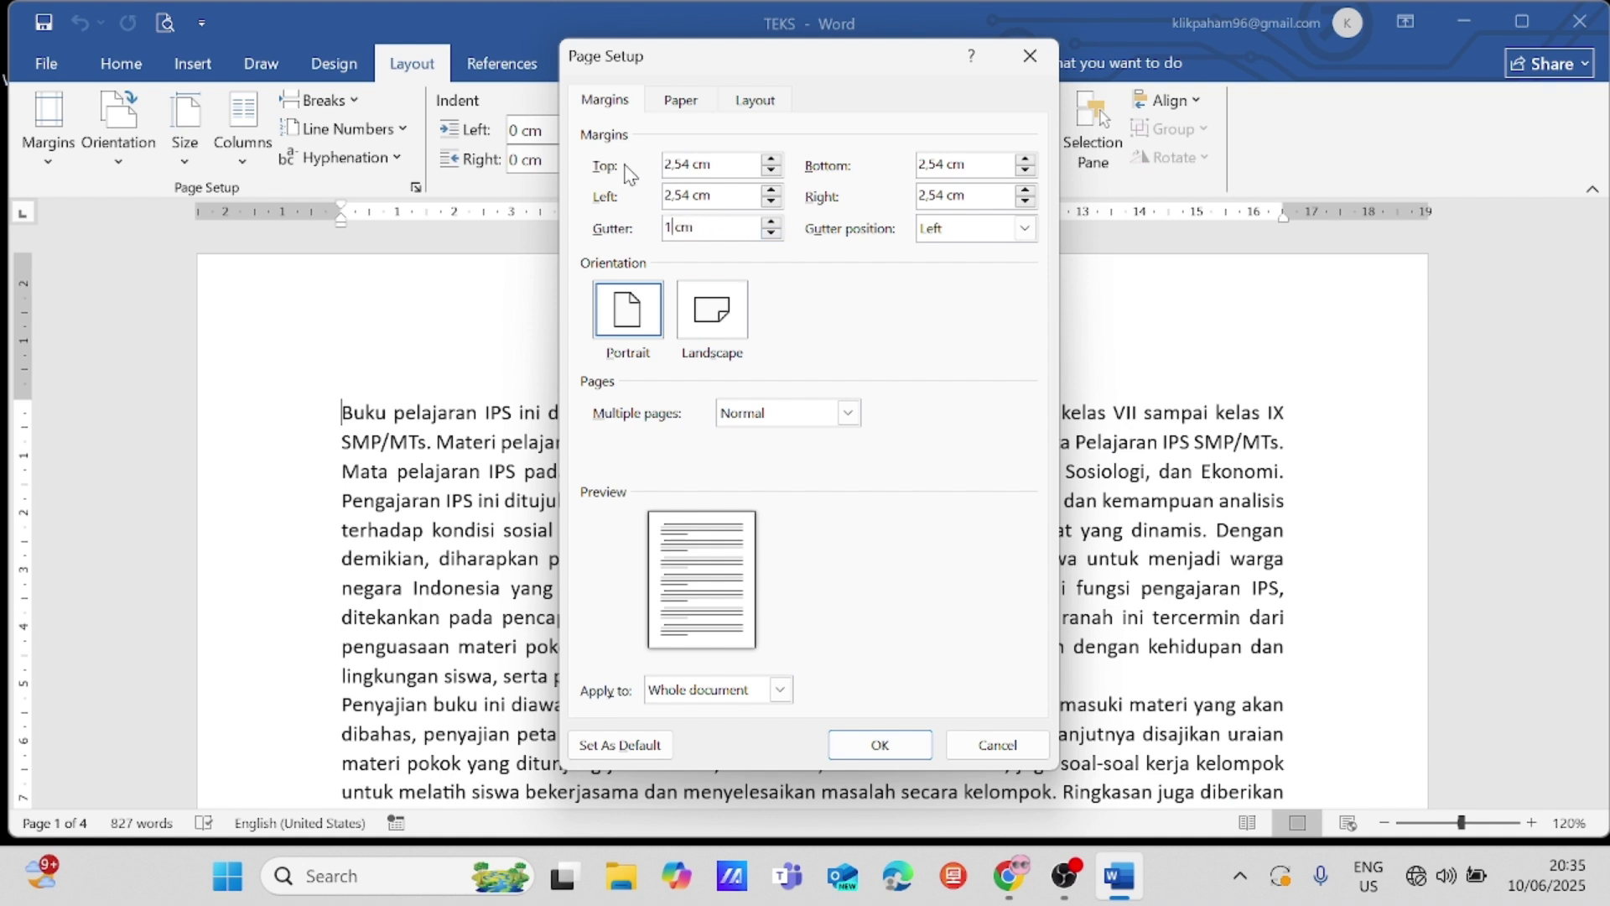
{"action": "left_click", "coordinate": [901, 743]}
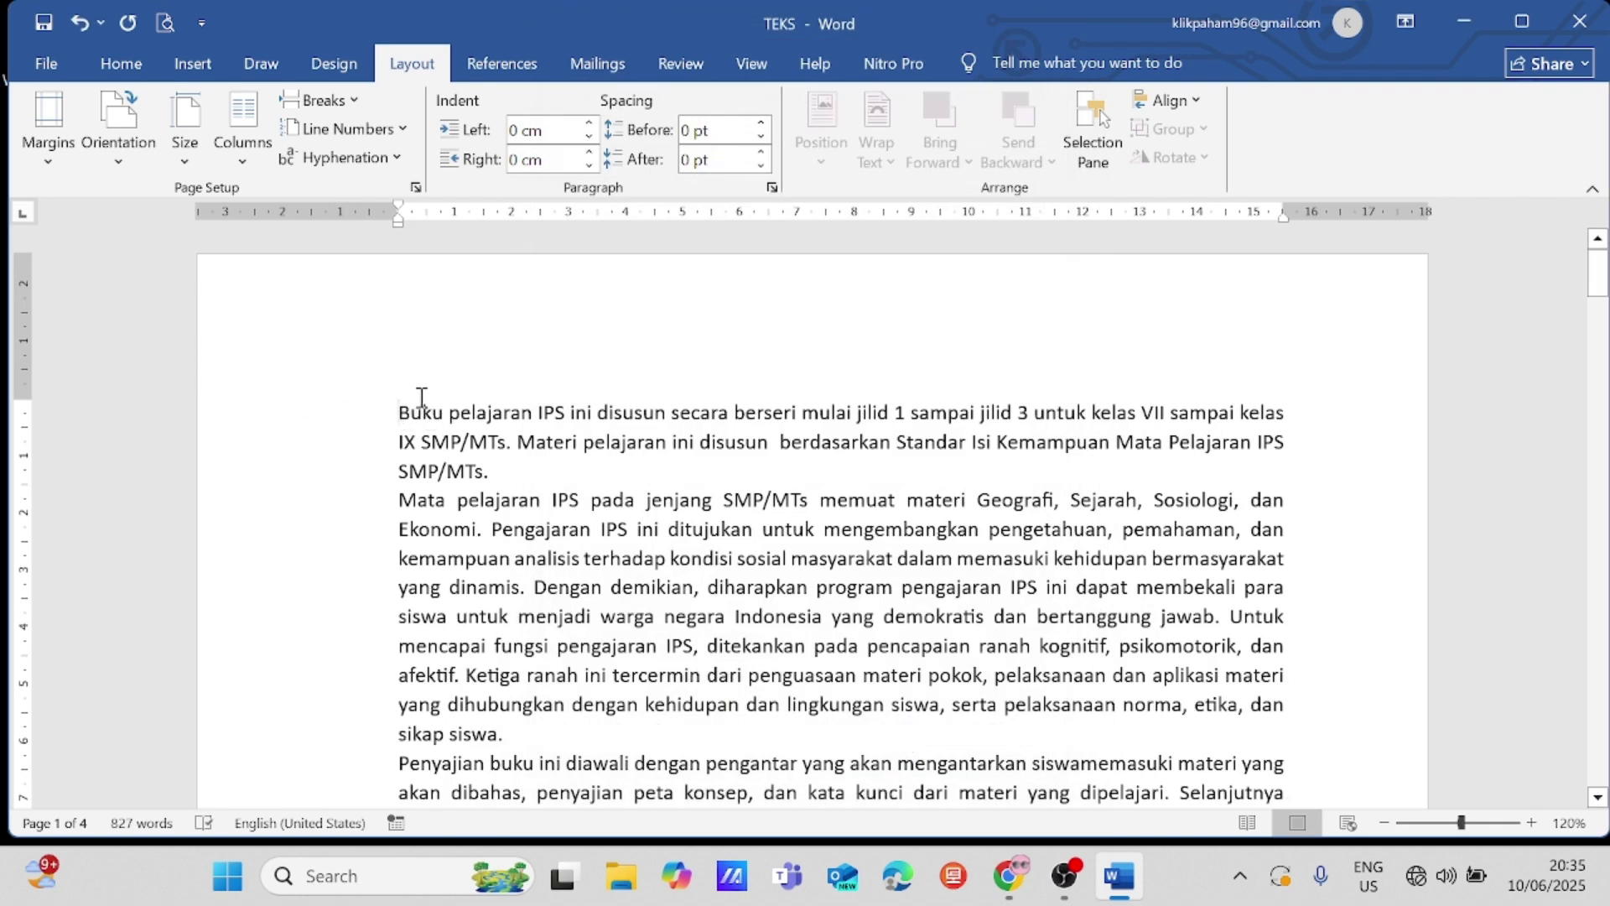
Step: Change the gutter position to Top for the whole document
{"action": "left_click", "coordinate": [49, 130]}
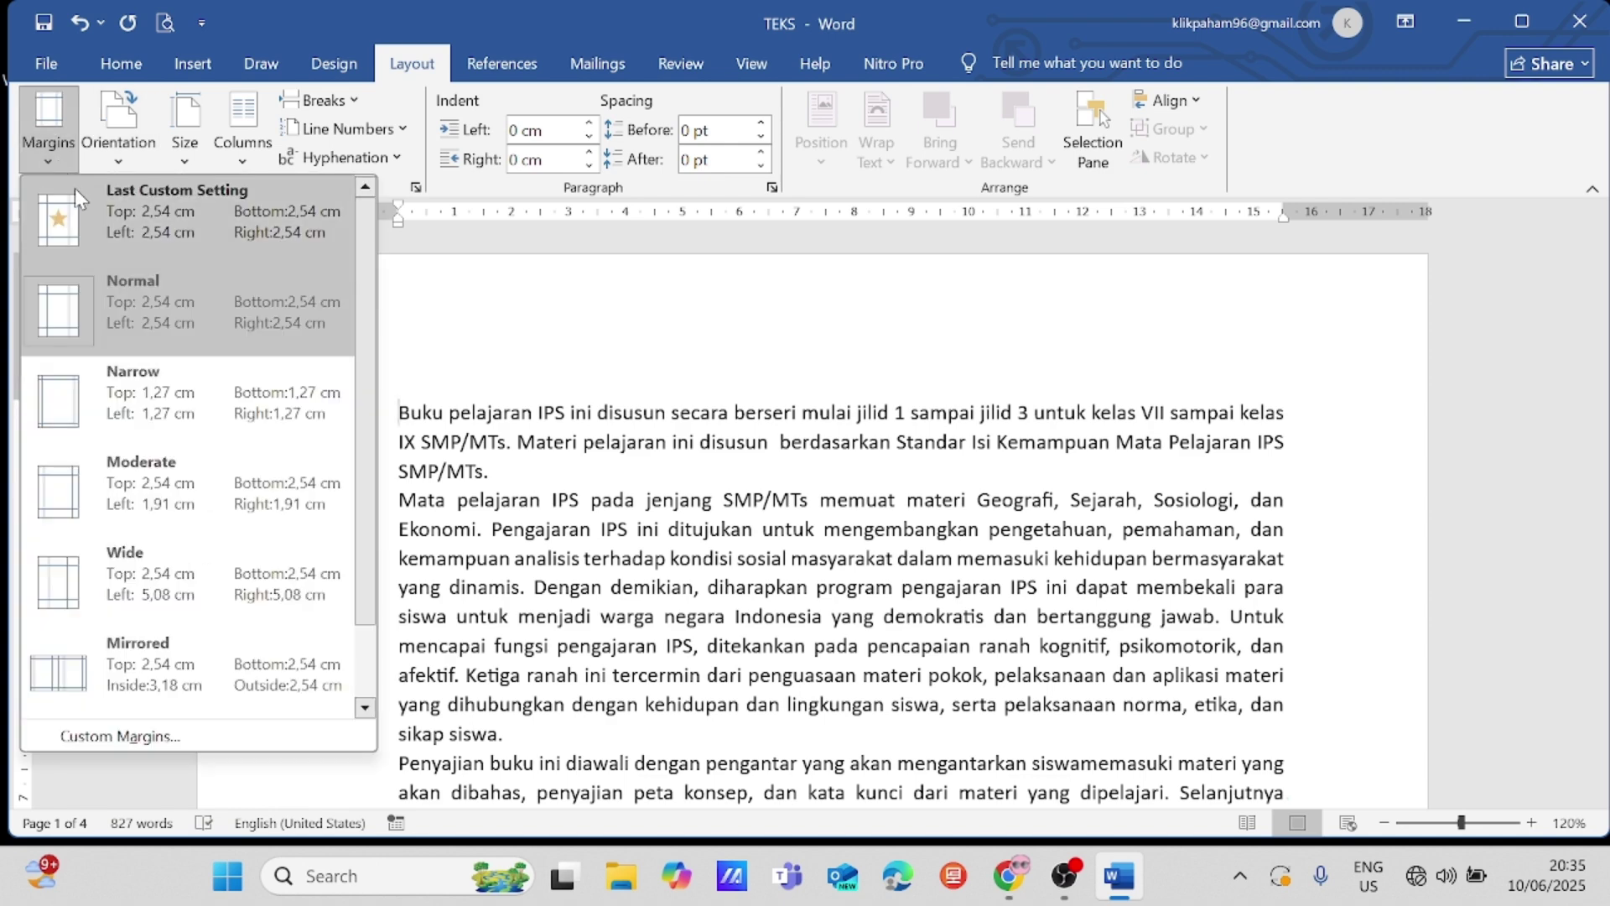
{"action": "left_click", "coordinate": [157, 731]}
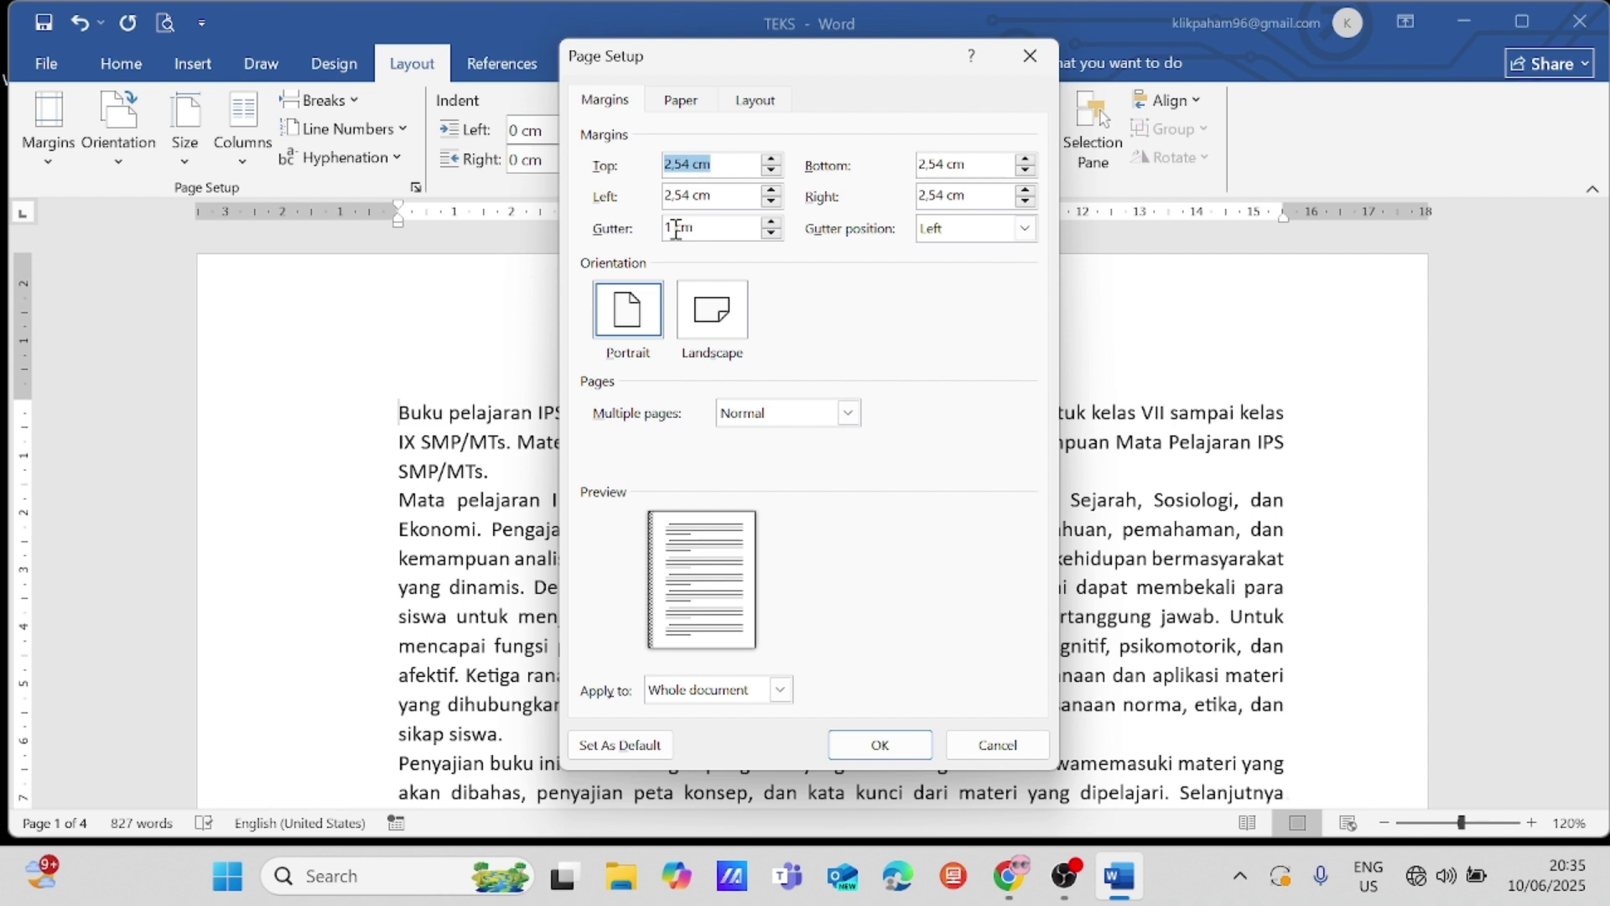
{"action": "left_click", "coordinate": [1025, 228]}
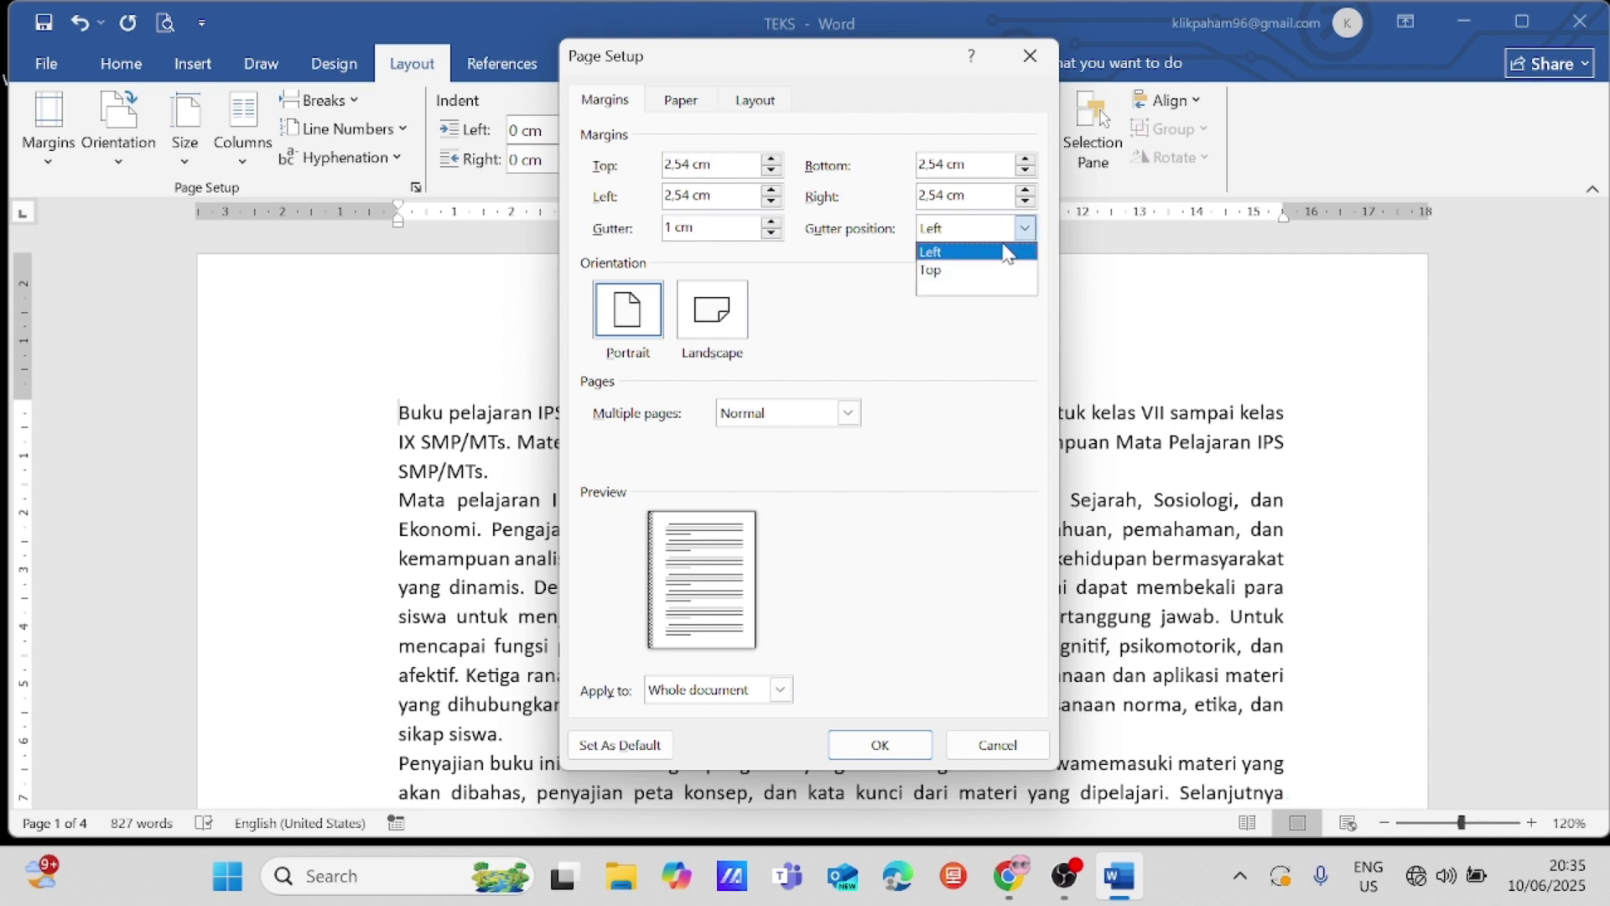
{"action": "left_click", "coordinate": [957, 273]}
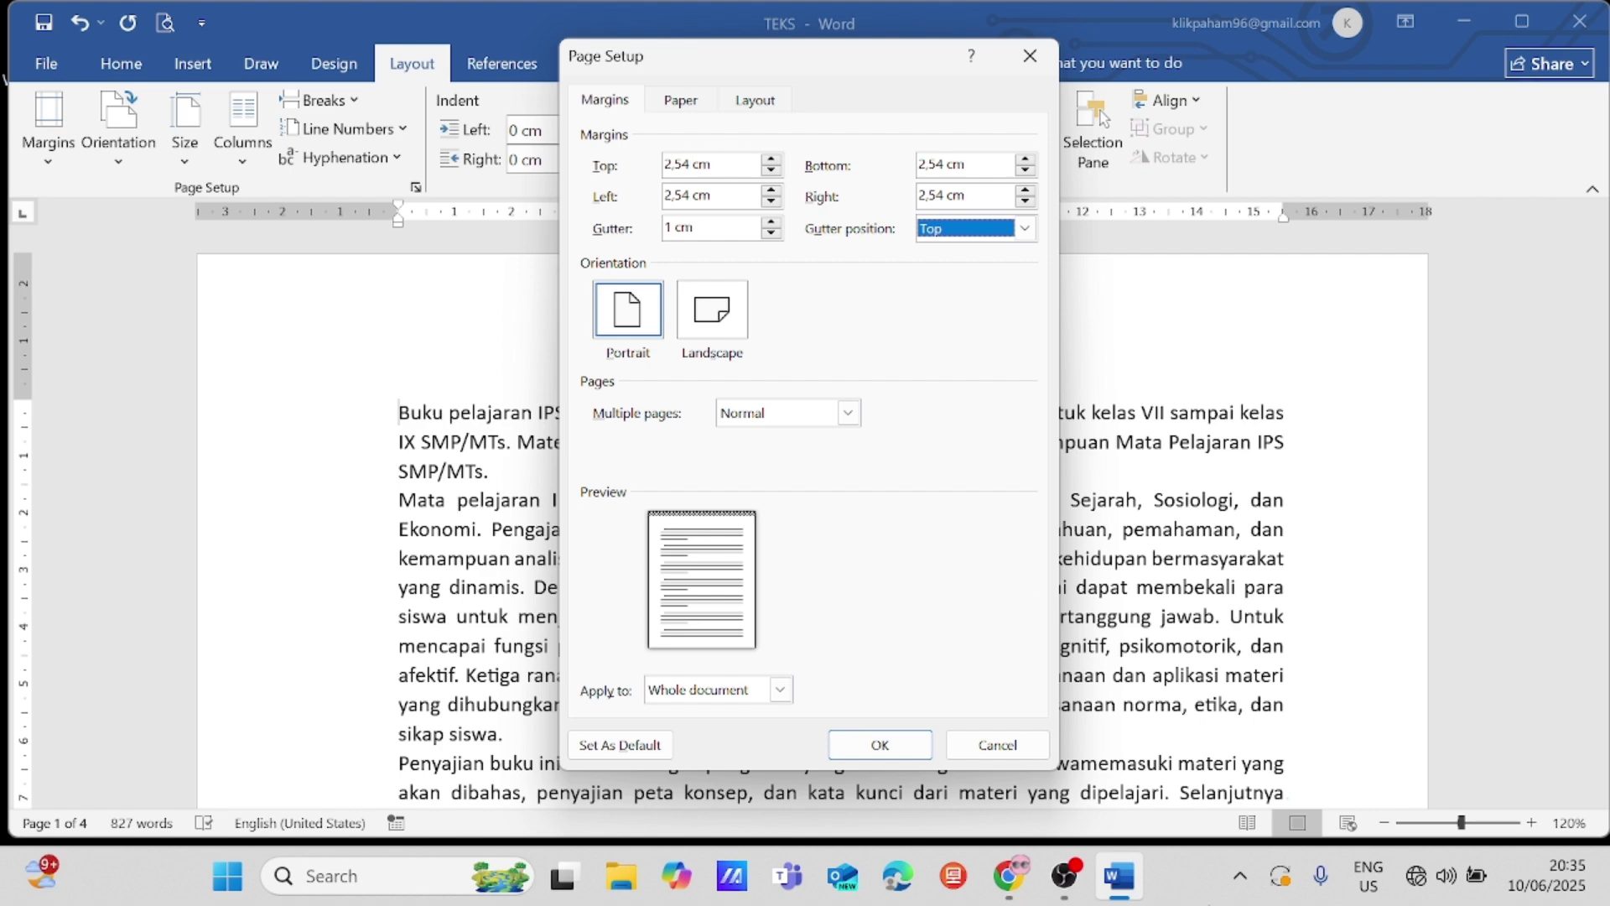
{"action": "left_click", "coordinate": [882, 743]}
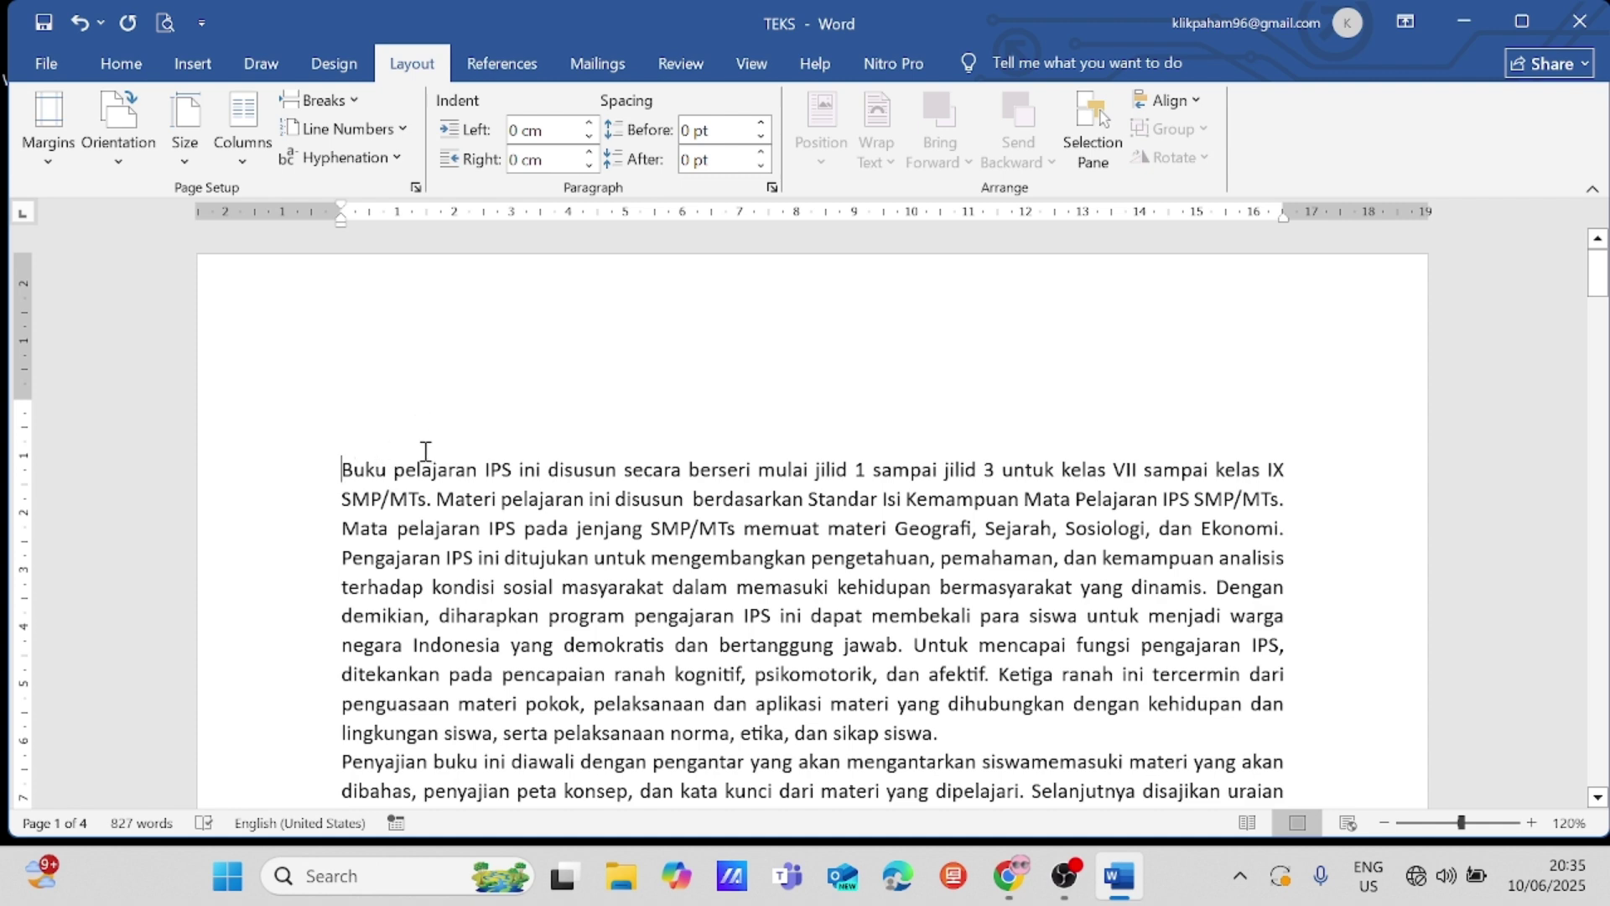
{"action": "left_click", "coordinate": [113, 164]}
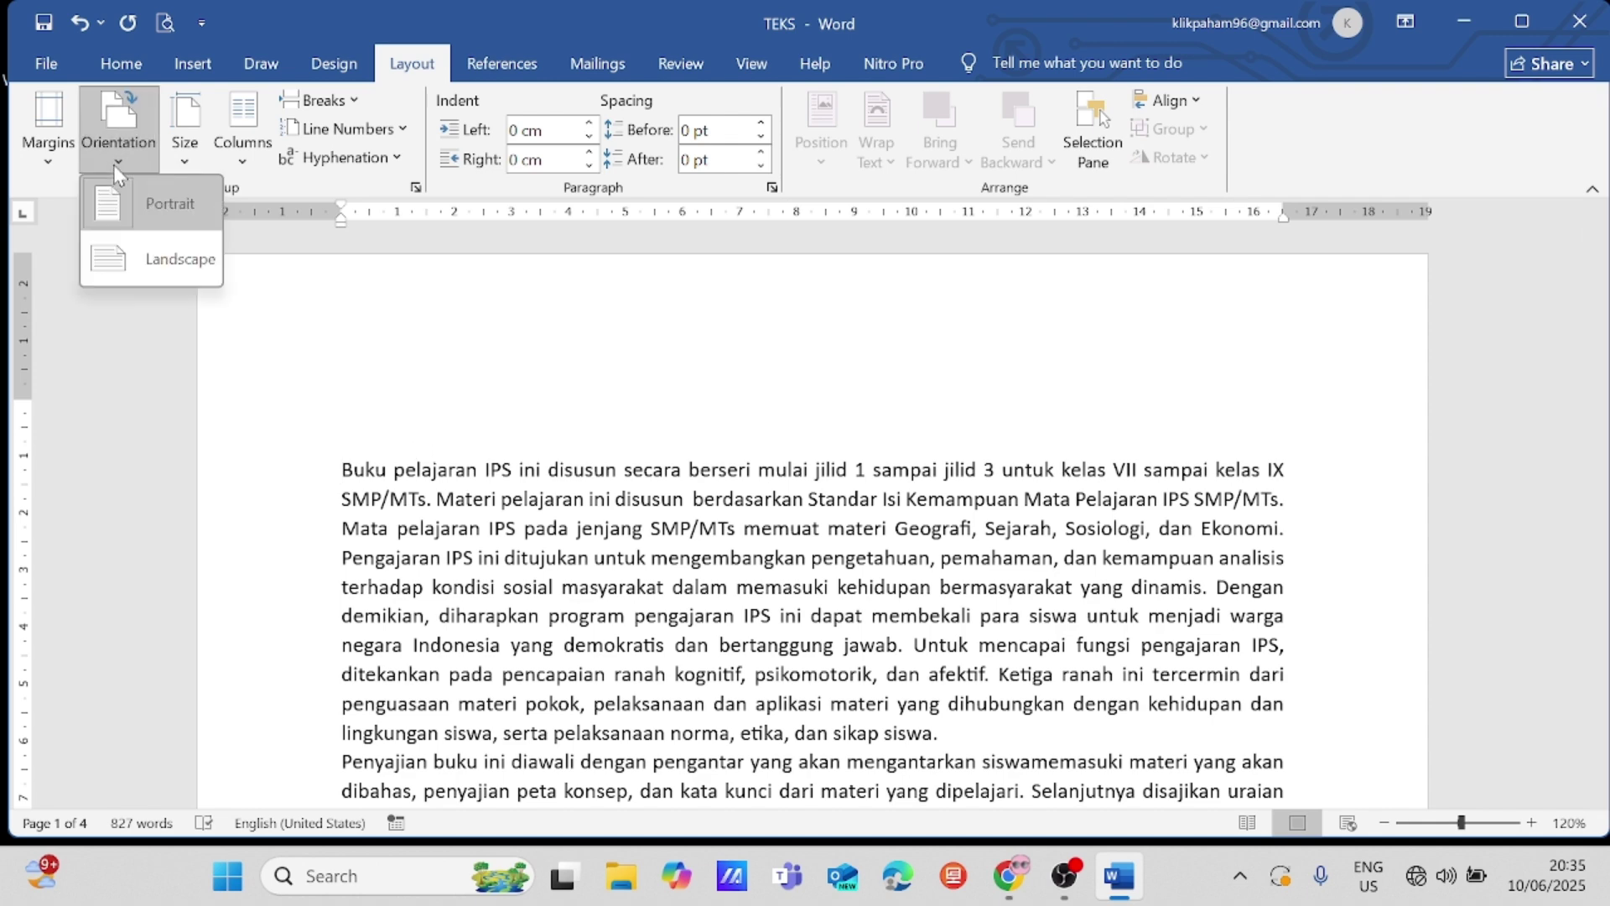
{"action": "left_click", "coordinate": [113, 164]}
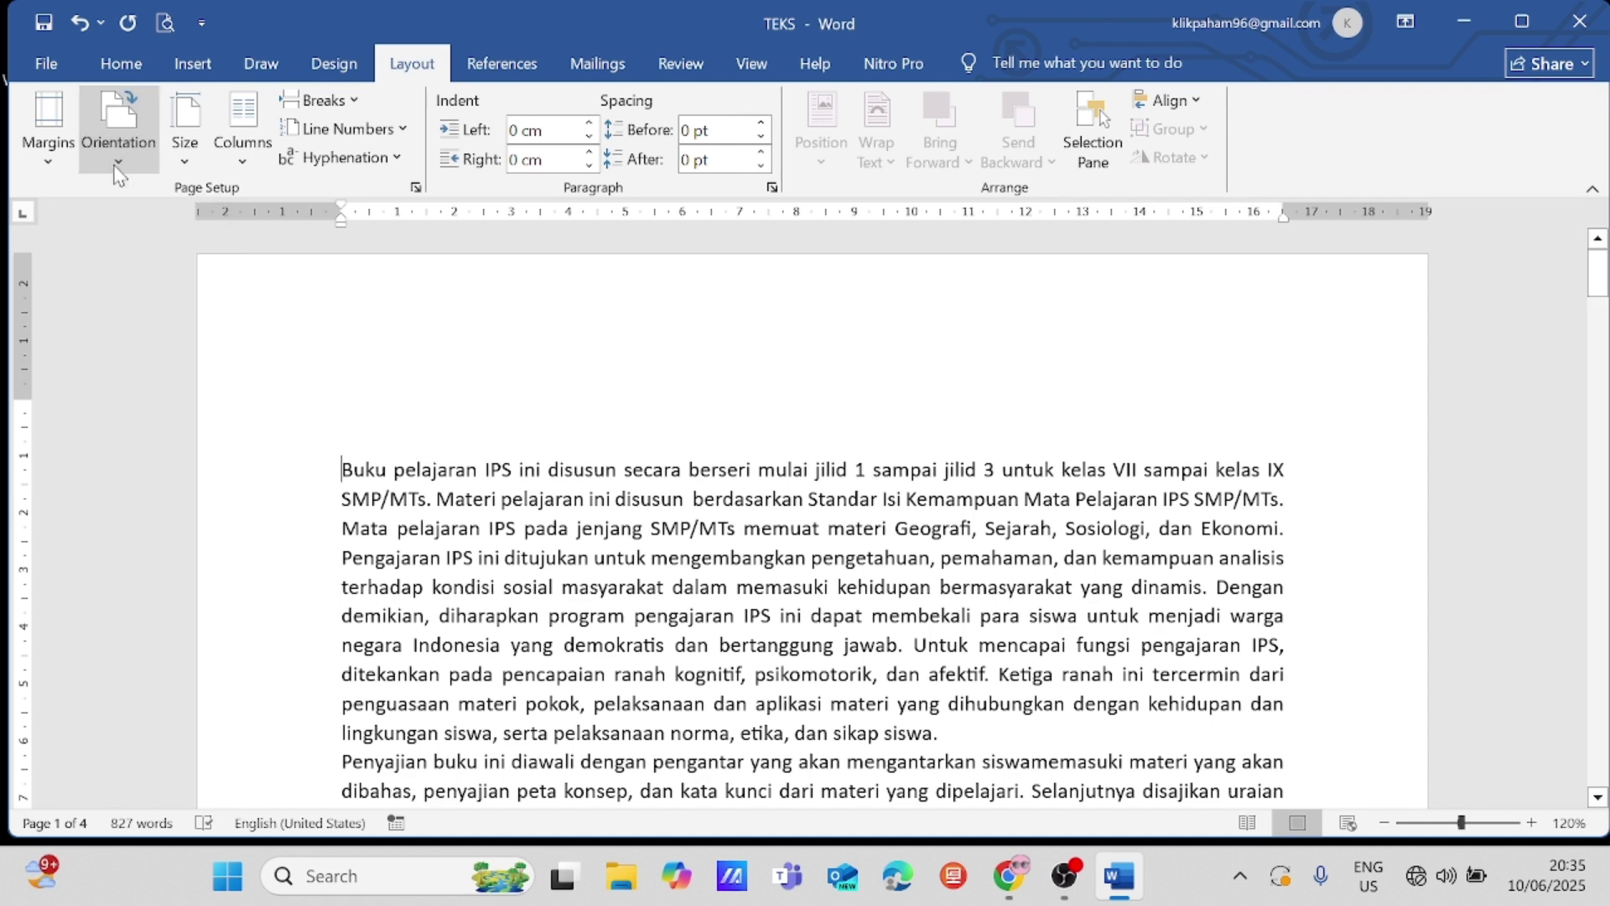
{"action": "left_click", "coordinate": [183, 151]}
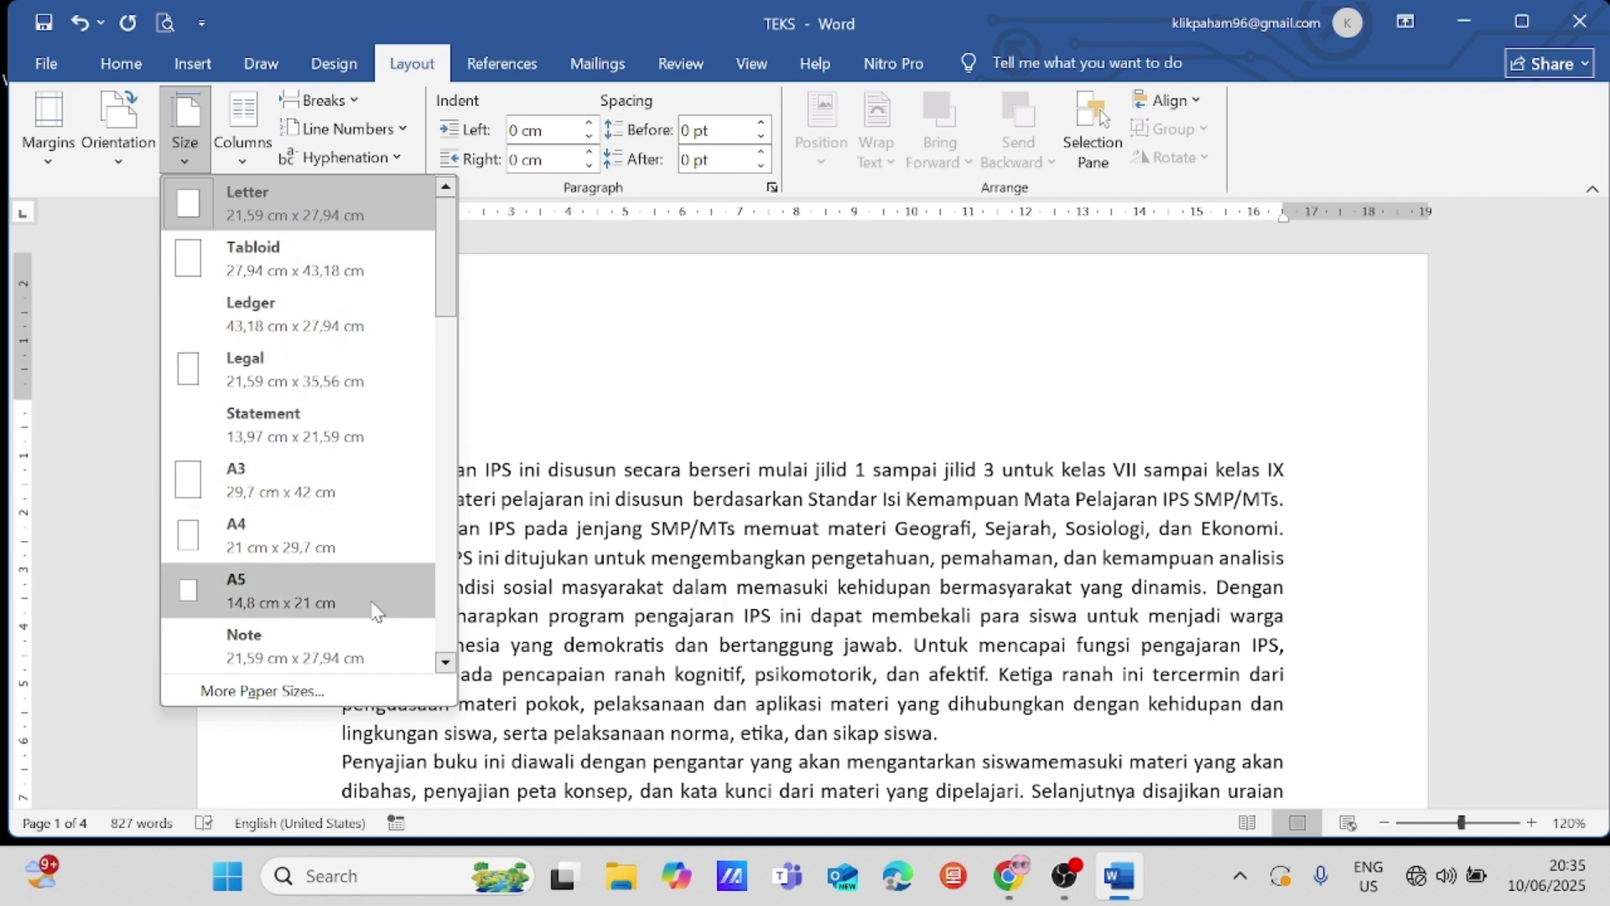
{"action": "left_click", "coordinate": [178, 161]}
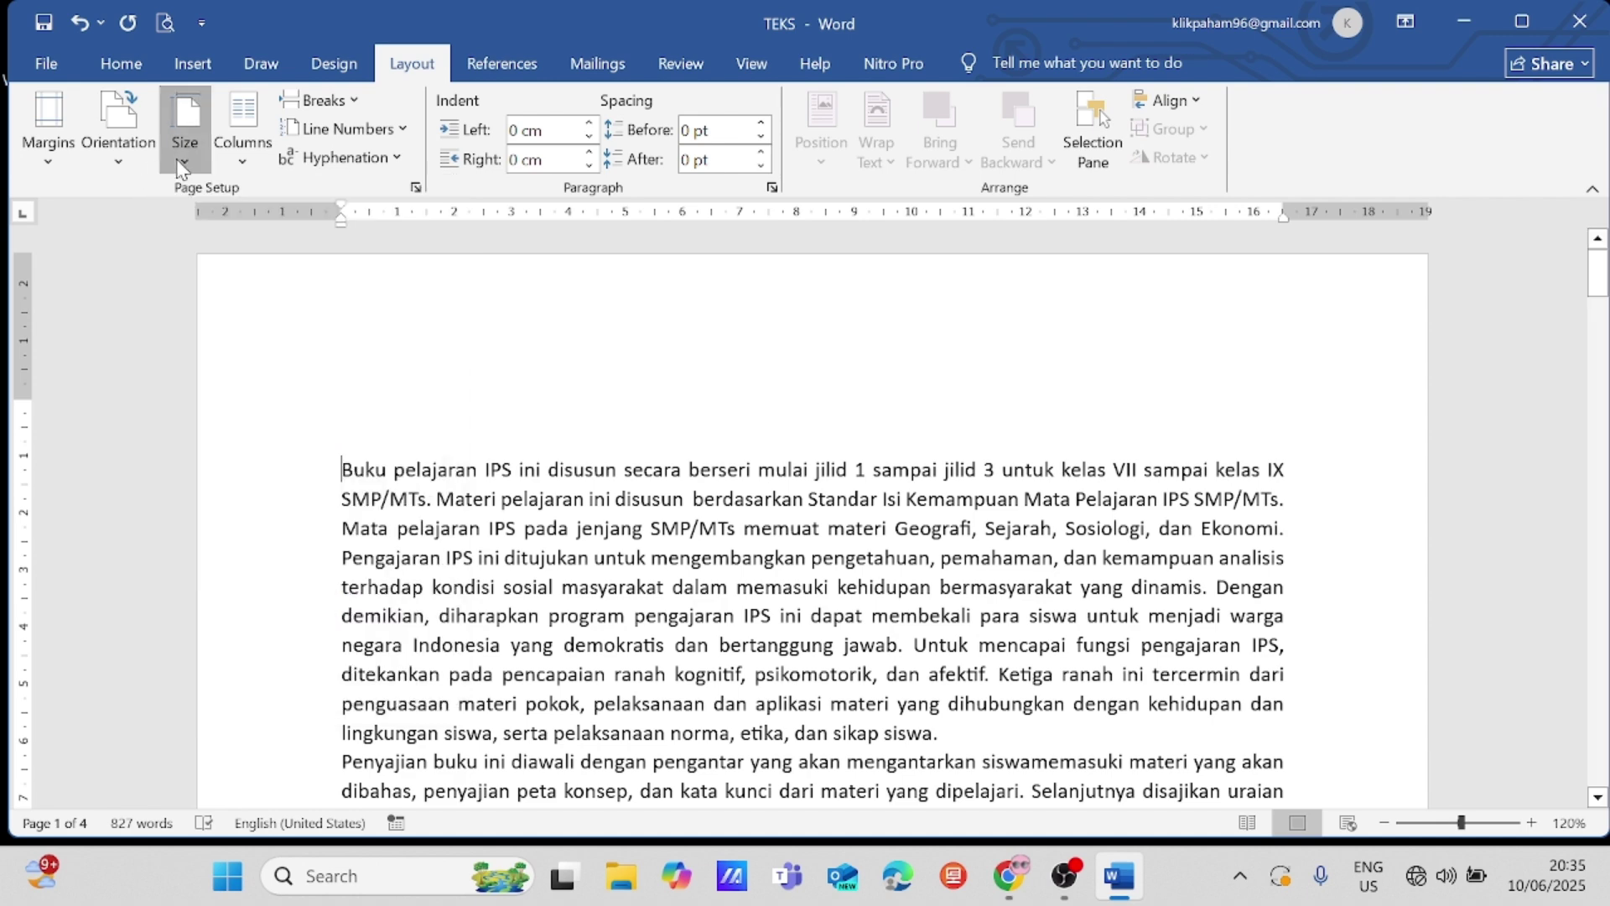
{"action": "left_click", "coordinate": [248, 165]}
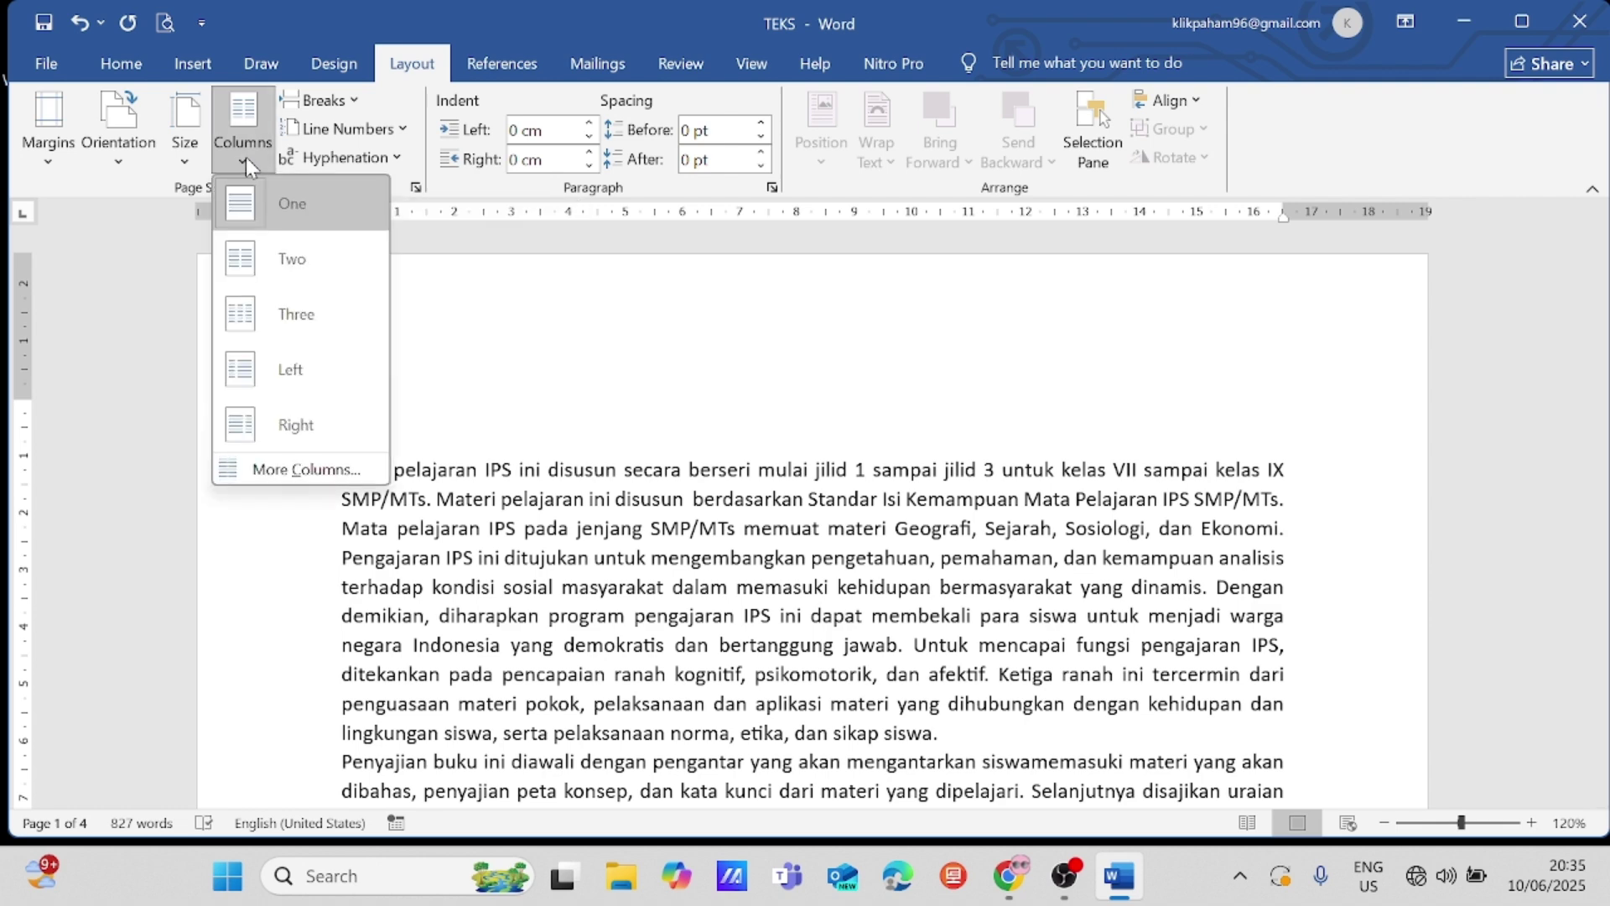
{"action": "left_click", "coordinate": [245, 157]}
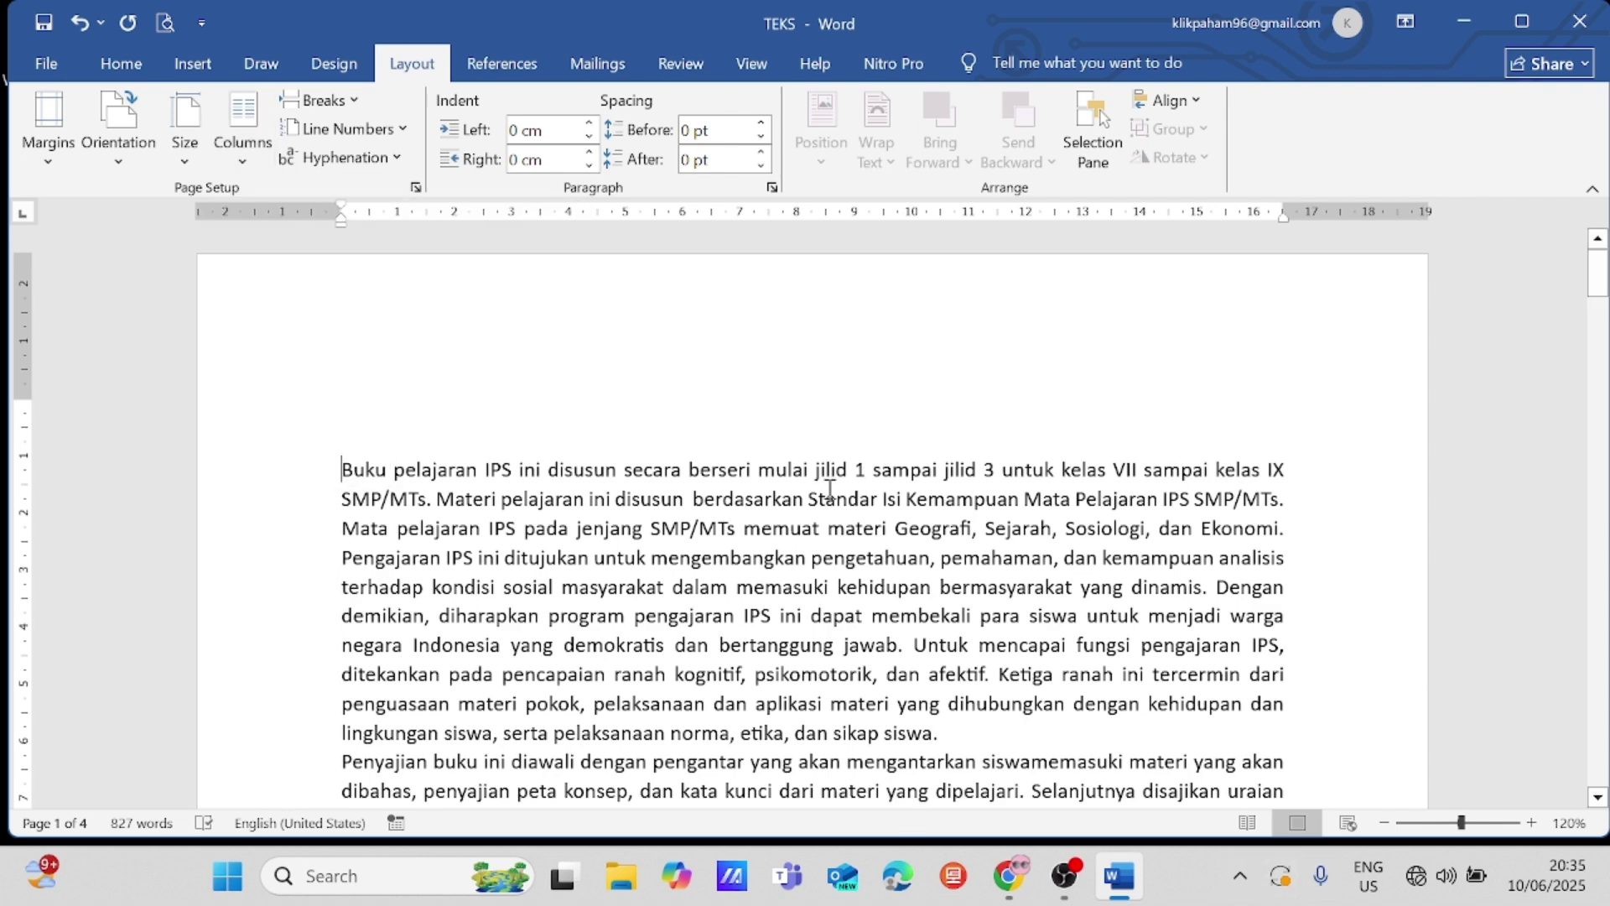
Step: Lay out the whole document in three columns with a line between them
{"action": "left_click", "coordinate": [244, 166]}
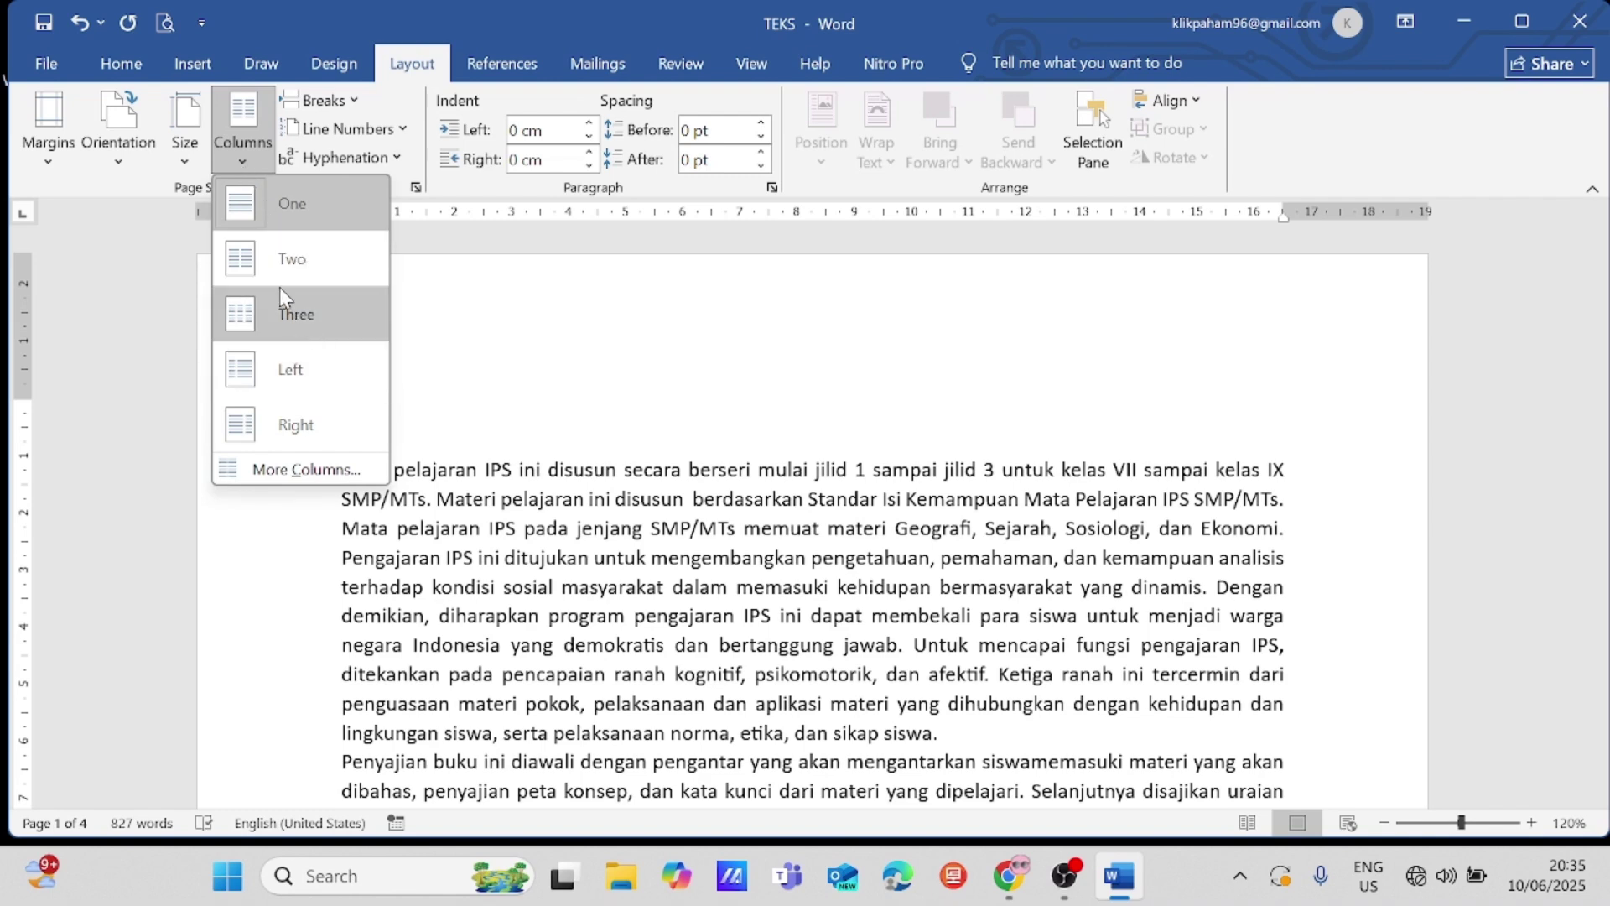
{"action": "left_click", "coordinate": [293, 320]}
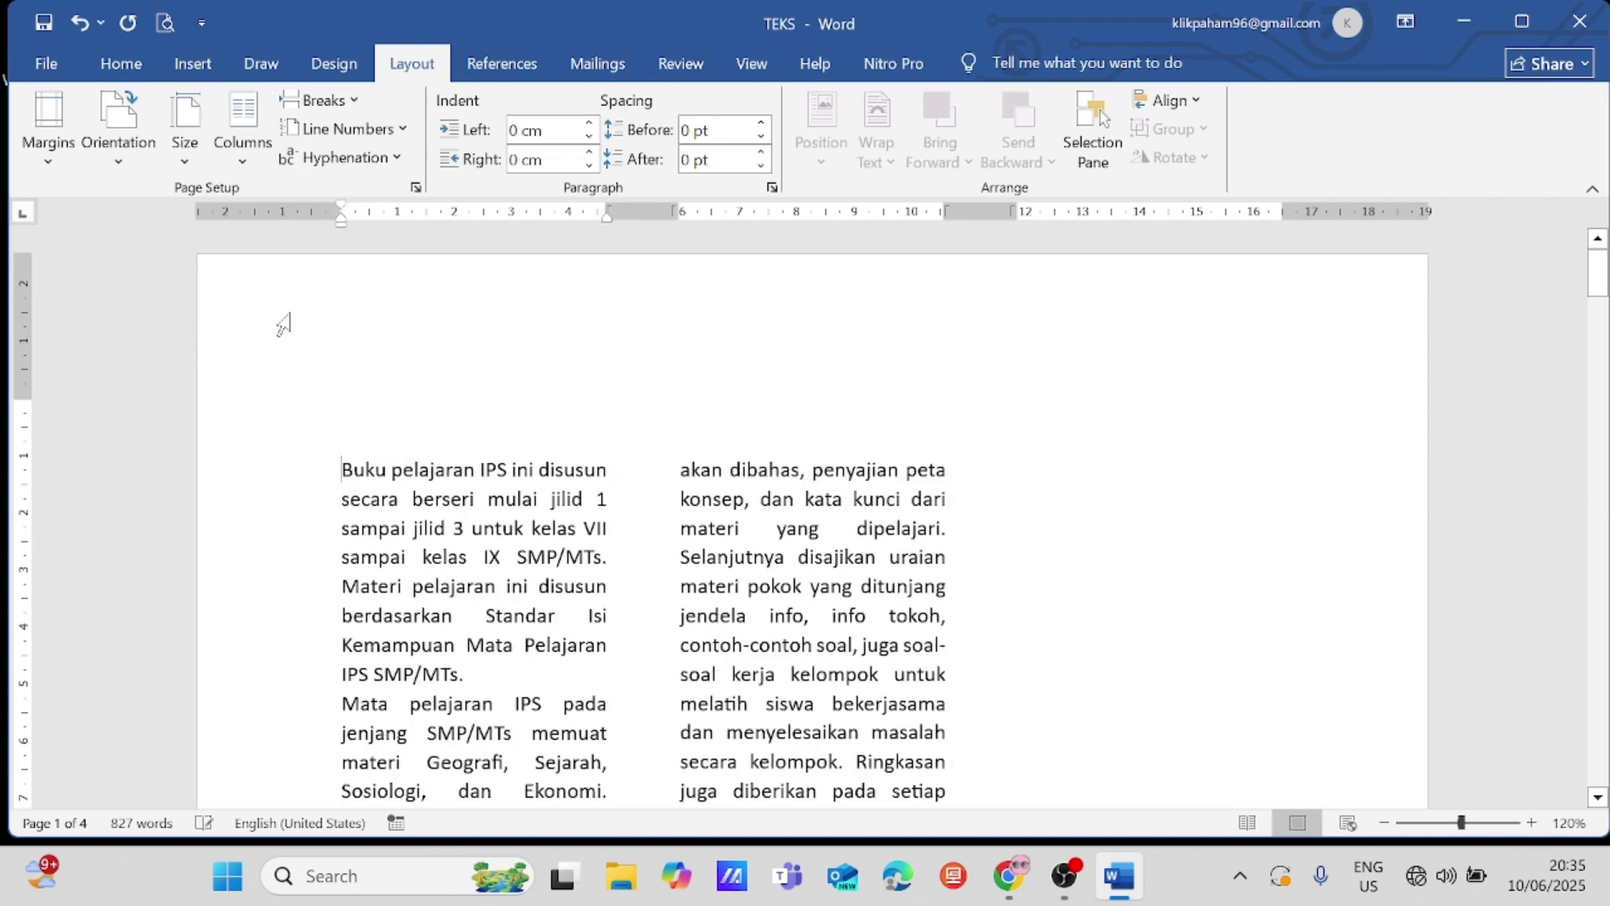
{"action": "left_click", "coordinate": [238, 163]}
{"action": "left_click", "coordinate": [300, 464]}
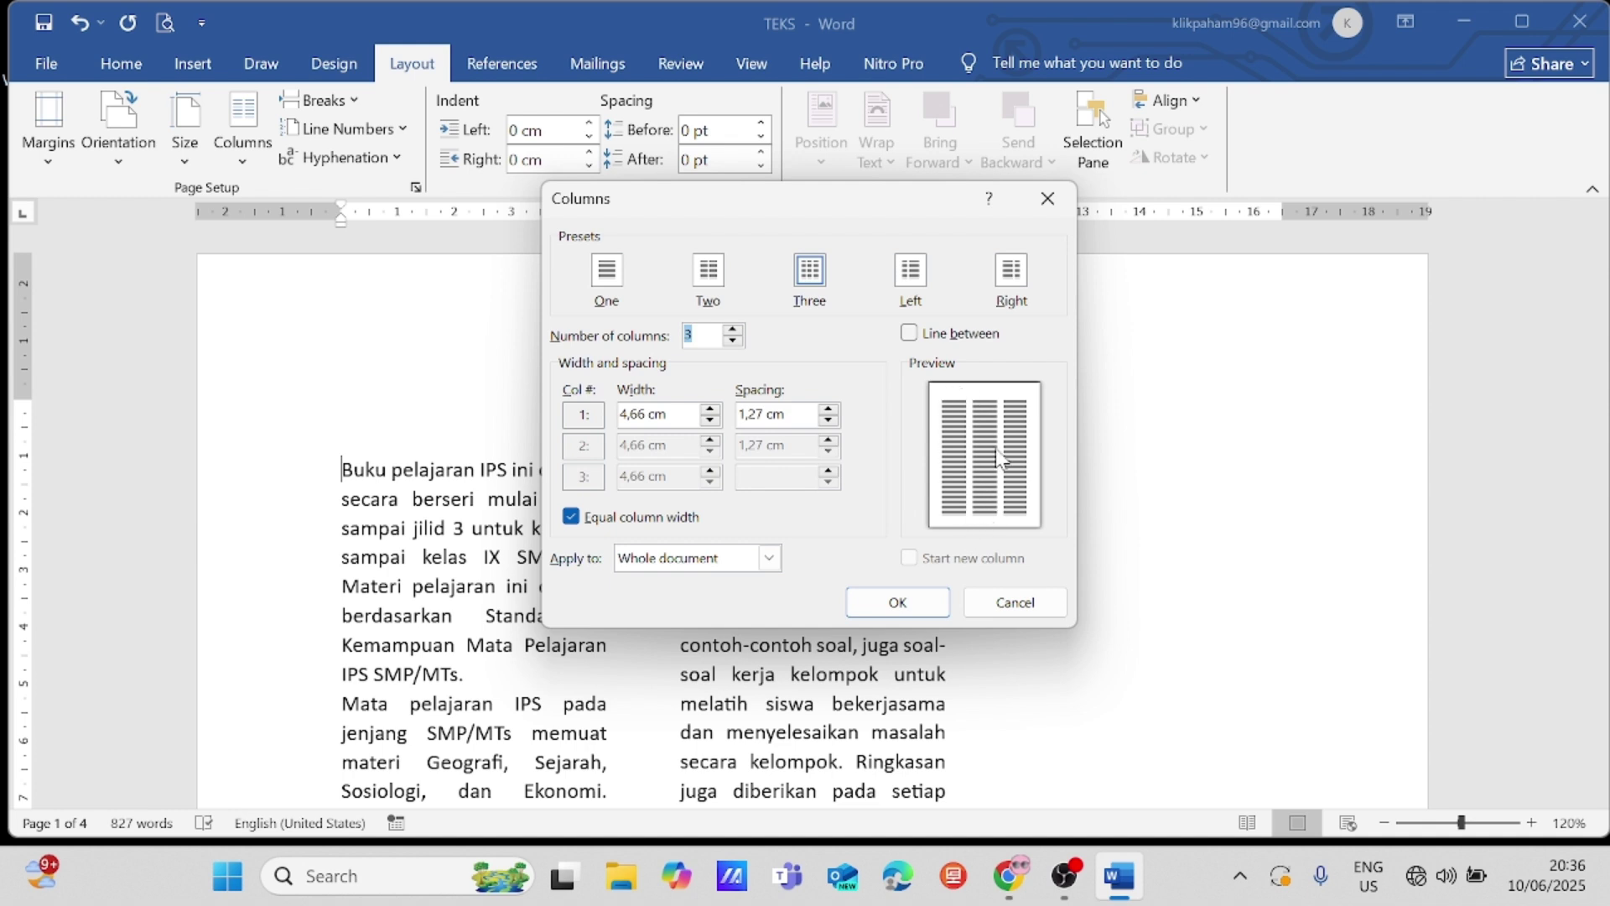
{"action": "left_click", "coordinate": [909, 333]}
{"action": "left_click", "coordinate": [922, 602]}
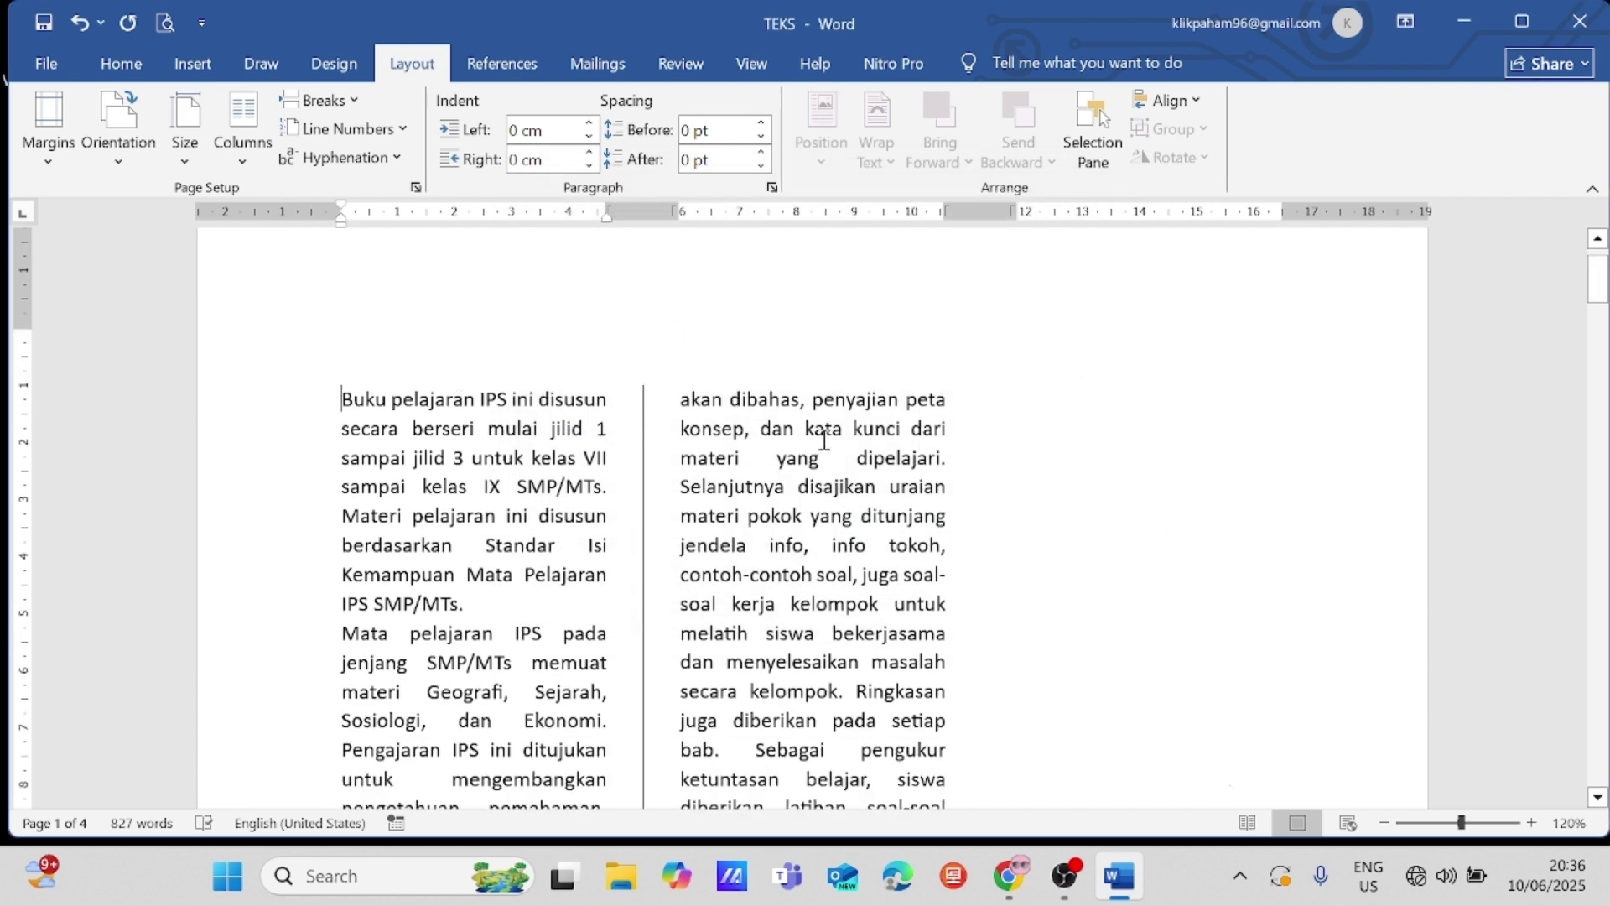
Step: Examine how the text and dividing lines are distributed over the columns on the first two pages
{"action": "scroll", "coordinate": [996, 520], "scroll_direction": "down", "scroll_amount": 5}
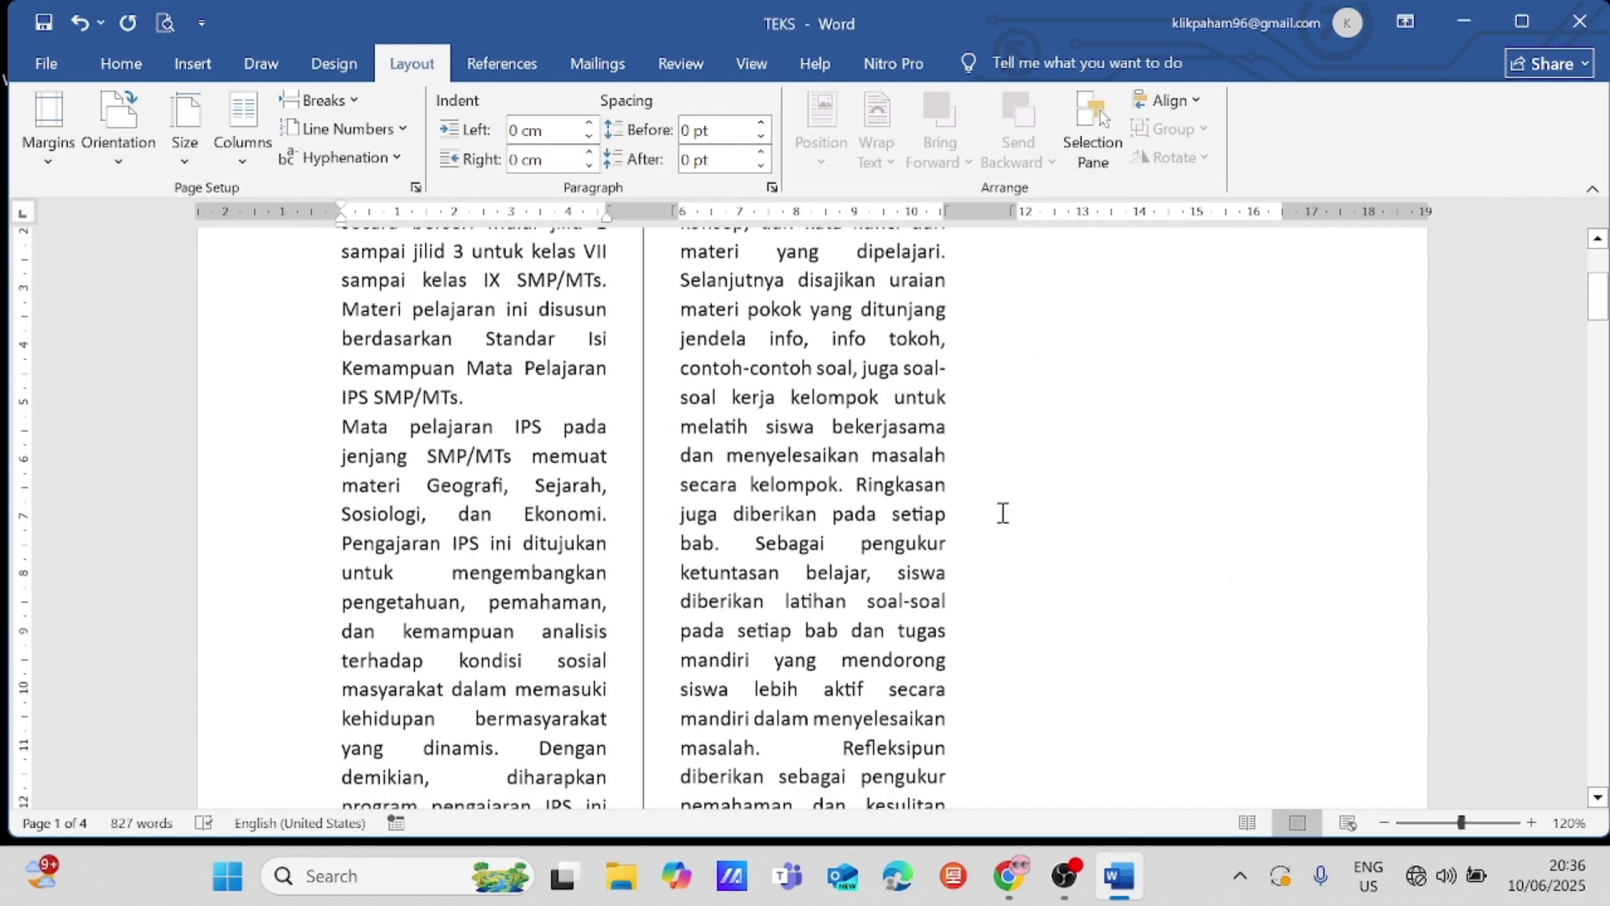
{"action": "scroll", "coordinate": [1060, 550], "scroll_direction": "up", "scroll_amount": 5}
{"action": "scroll", "coordinate": [1359, 651], "scroll_direction": "up", "scroll_amount": 5}
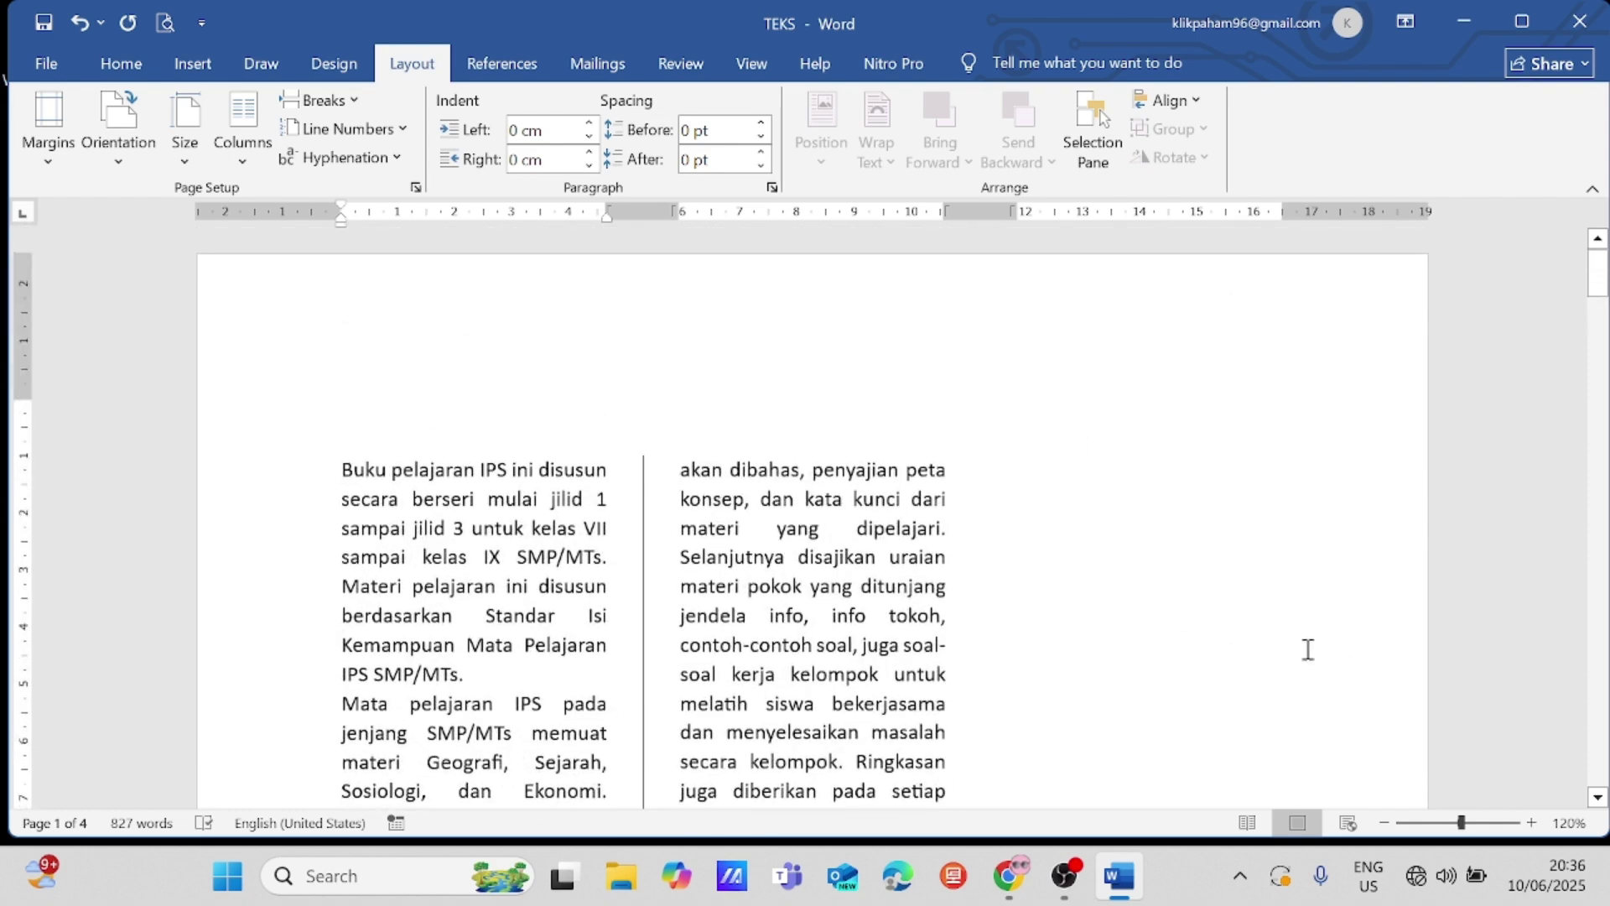
{"action": "scroll", "coordinate": [1291, 564], "scroll_direction": "down", "scroll_amount": 5}
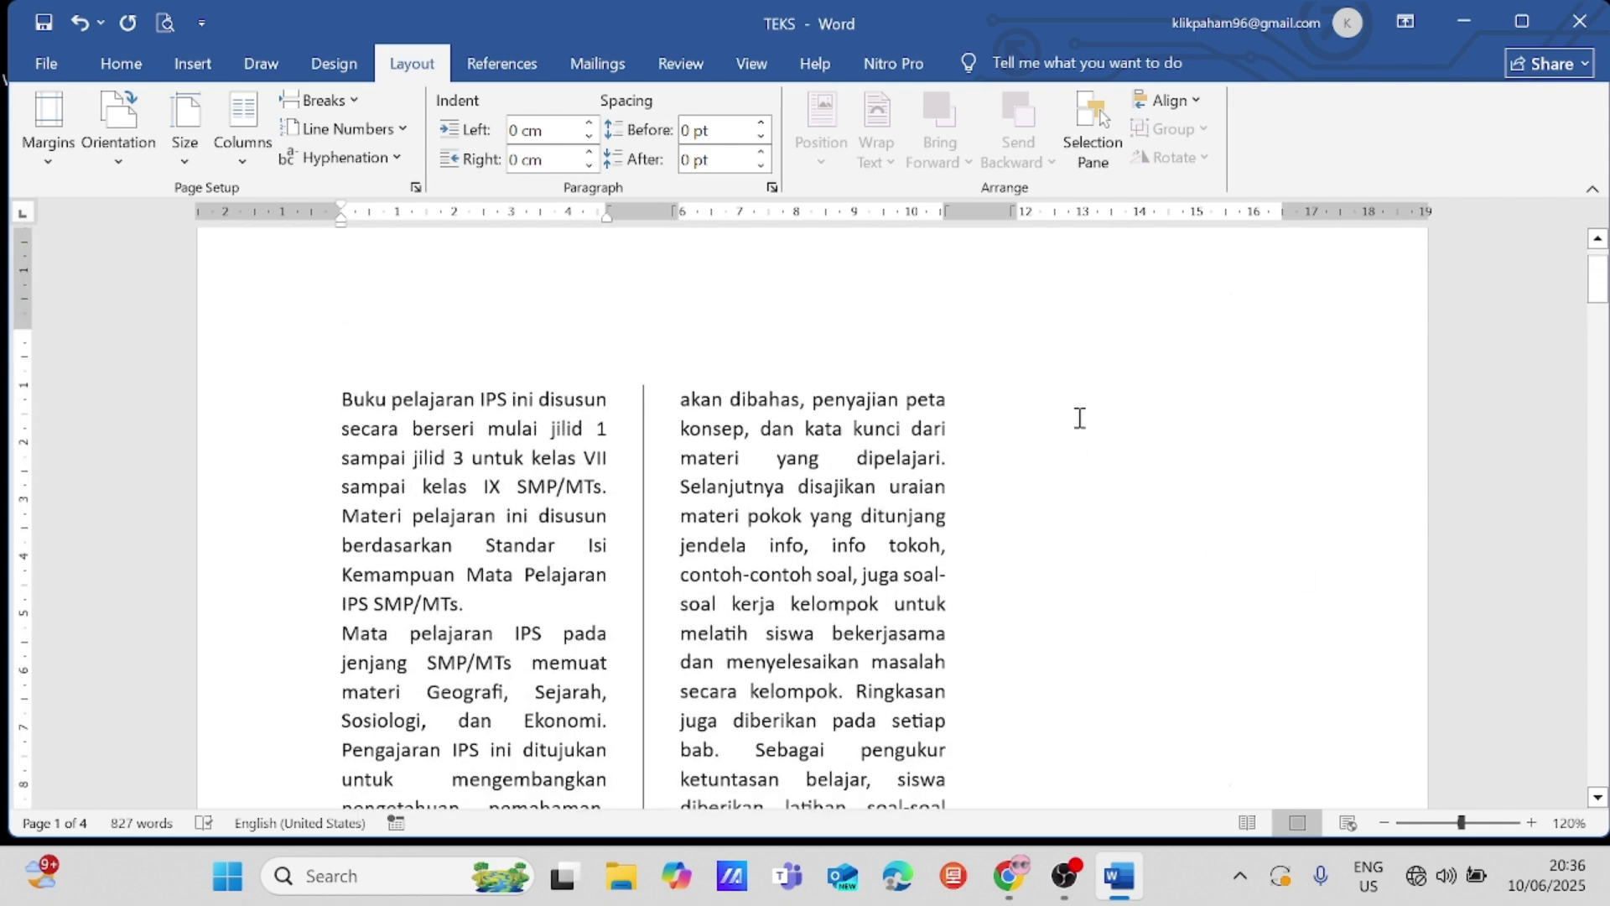
{"action": "scroll", "coordinate": [1197, 446], "scroll_direction": "down", "scroll_amount": 10}
{"action": "scroll", "coordinate": [1180, 498], "scroll_direction": "down", "scroll_amount": 3}
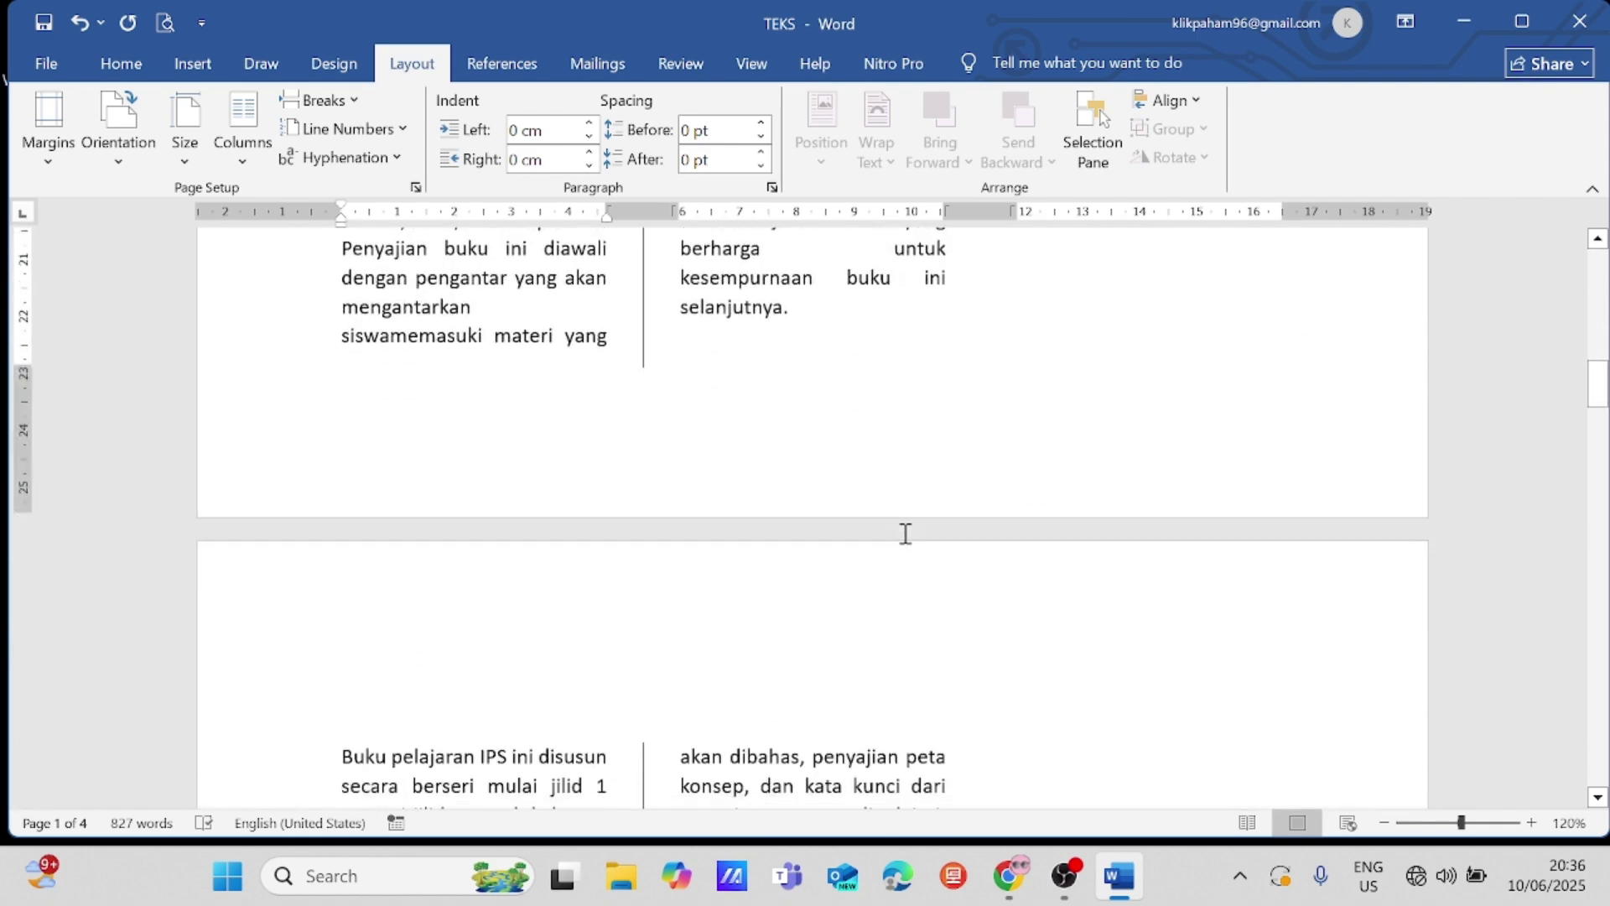
{"action": "scroll", "coordinate": [1207, 403], "scroll_direction": "up", "scroll_amount": 8}
{"action": "scroll", "coordinate": [1134, 341], "scroll_direction": "up", "scroll_amount": 6}
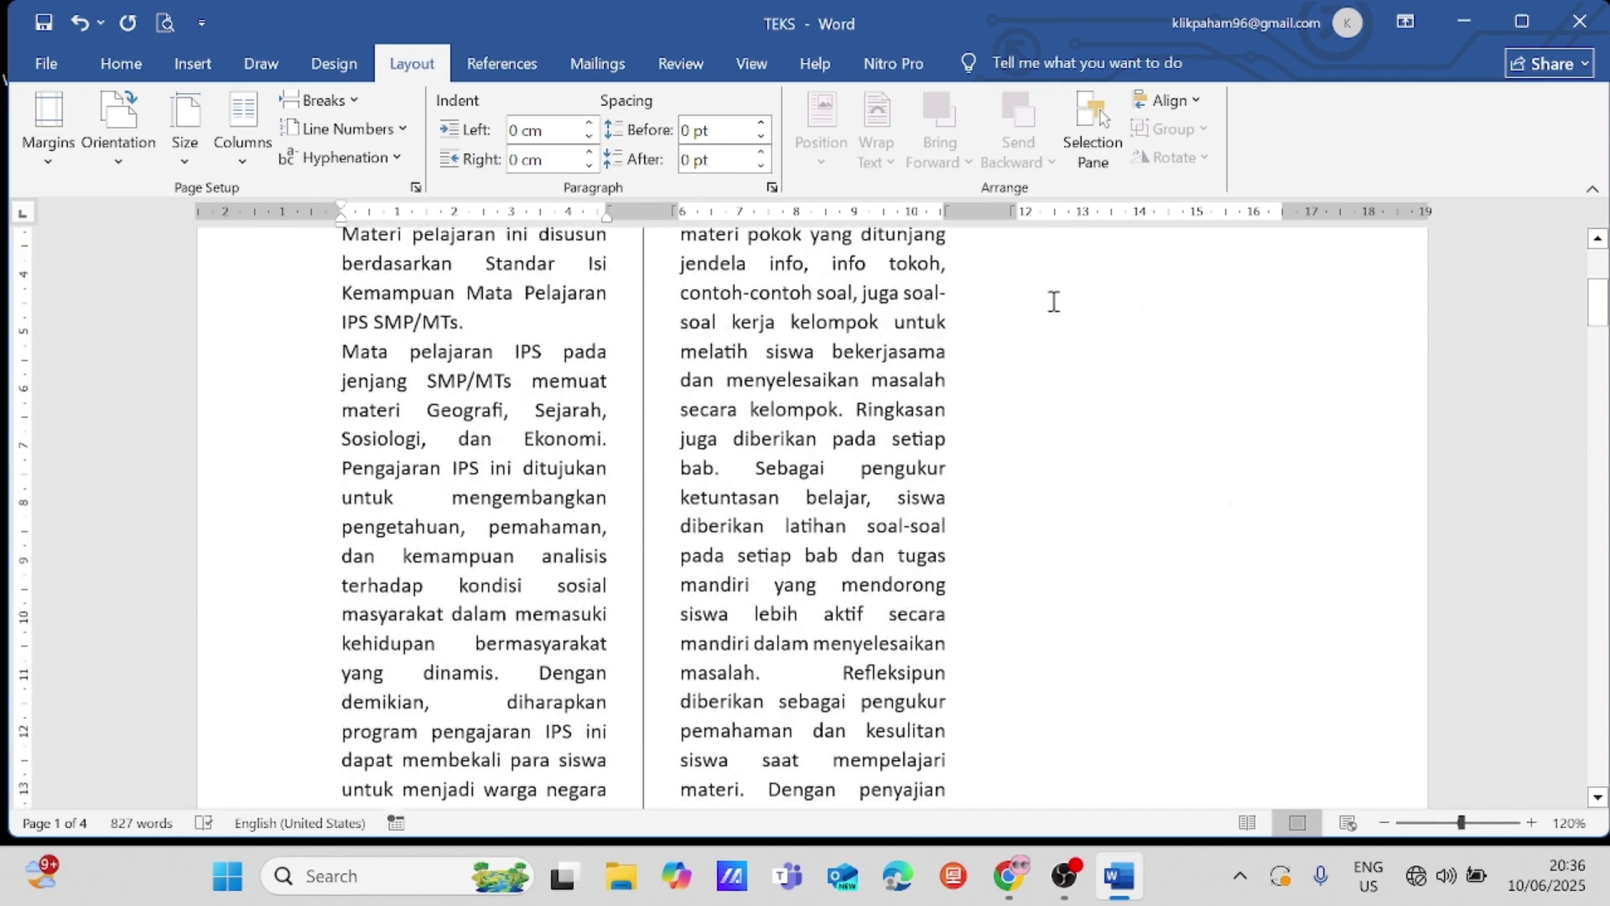
Step: Bring the text from the start of the second page up into the empty third column of page 1
{"action": "left_click", "coordinate": [1045, 329]}
{"action": "scroll", "coordinate": [1096, 381], "scroll_direction": "down", "scroll_amount": 15}
{"action": "scroll", "coordinate": [837, 336], "scroll_direction": "up", "scroll_amount": 3}
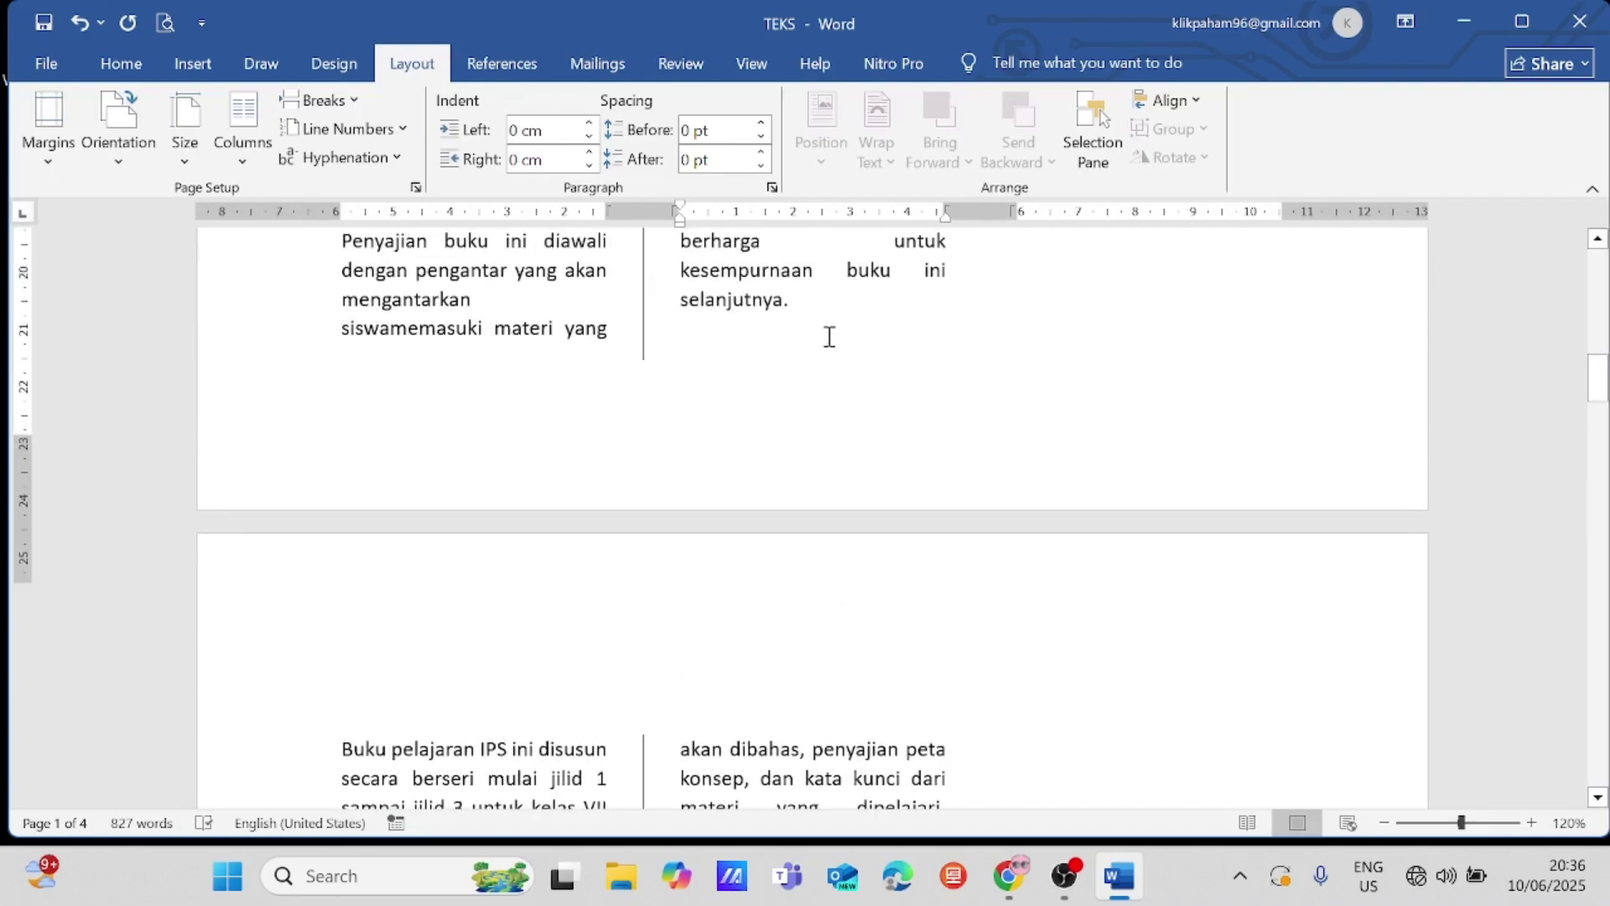
{"action": "key", "text": "Return"}
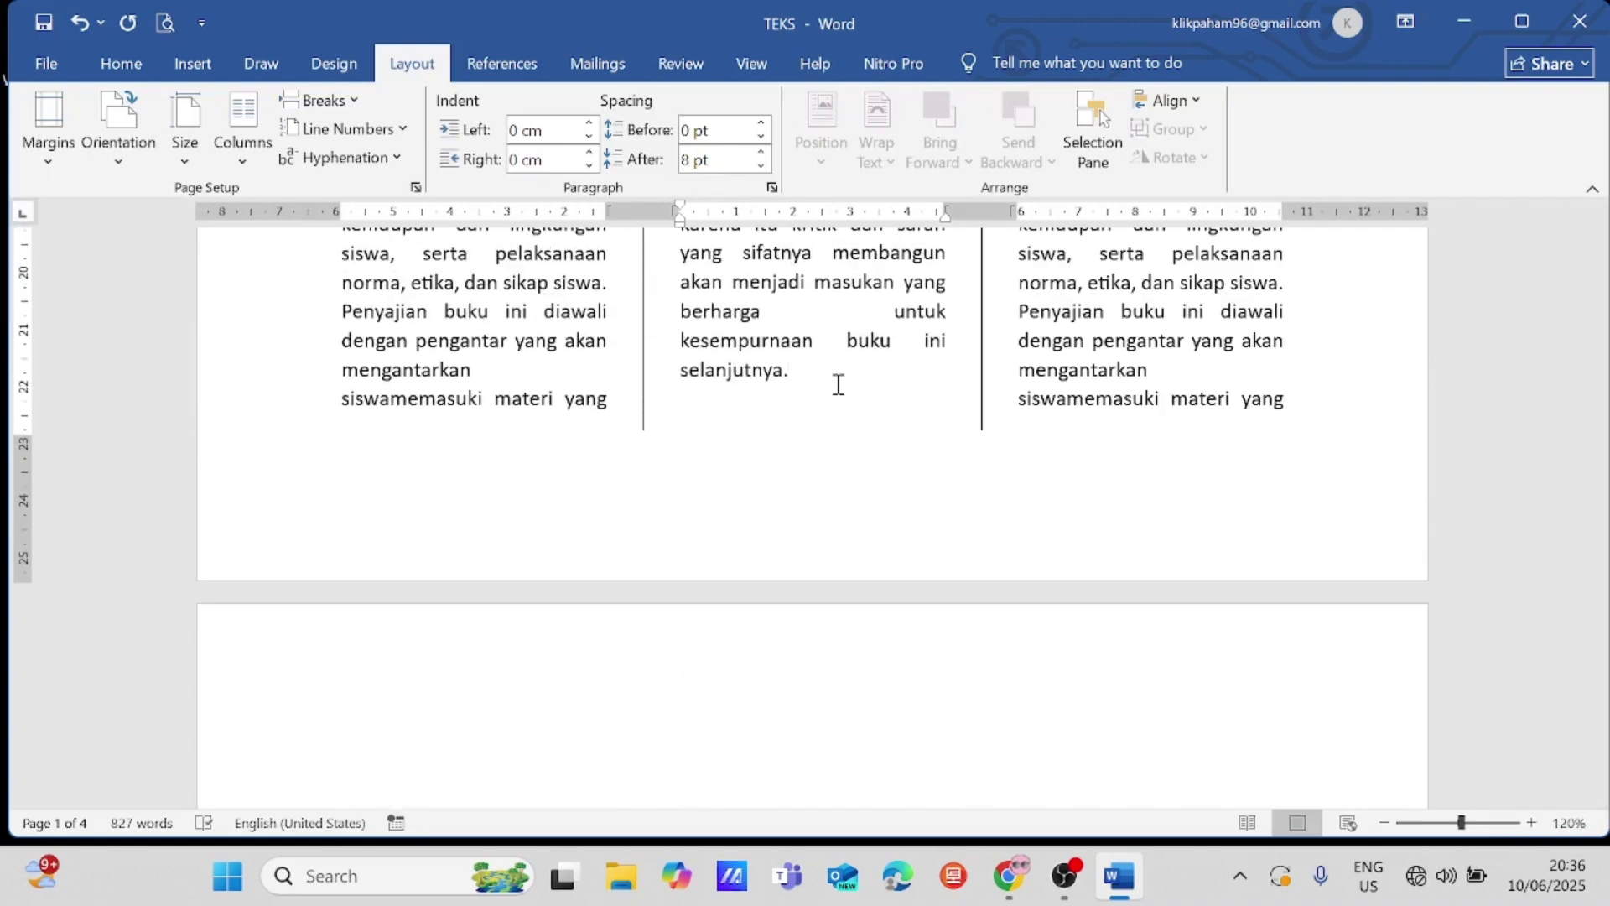
{"action": "scroll", "coordinate": [1150, 582], "scroll_direction": "up", "scroll_amount": 10}
{"action": "scroll", "coordinate": [1056, 469], "scroll_direction": "up", "scroll_amount": 2}
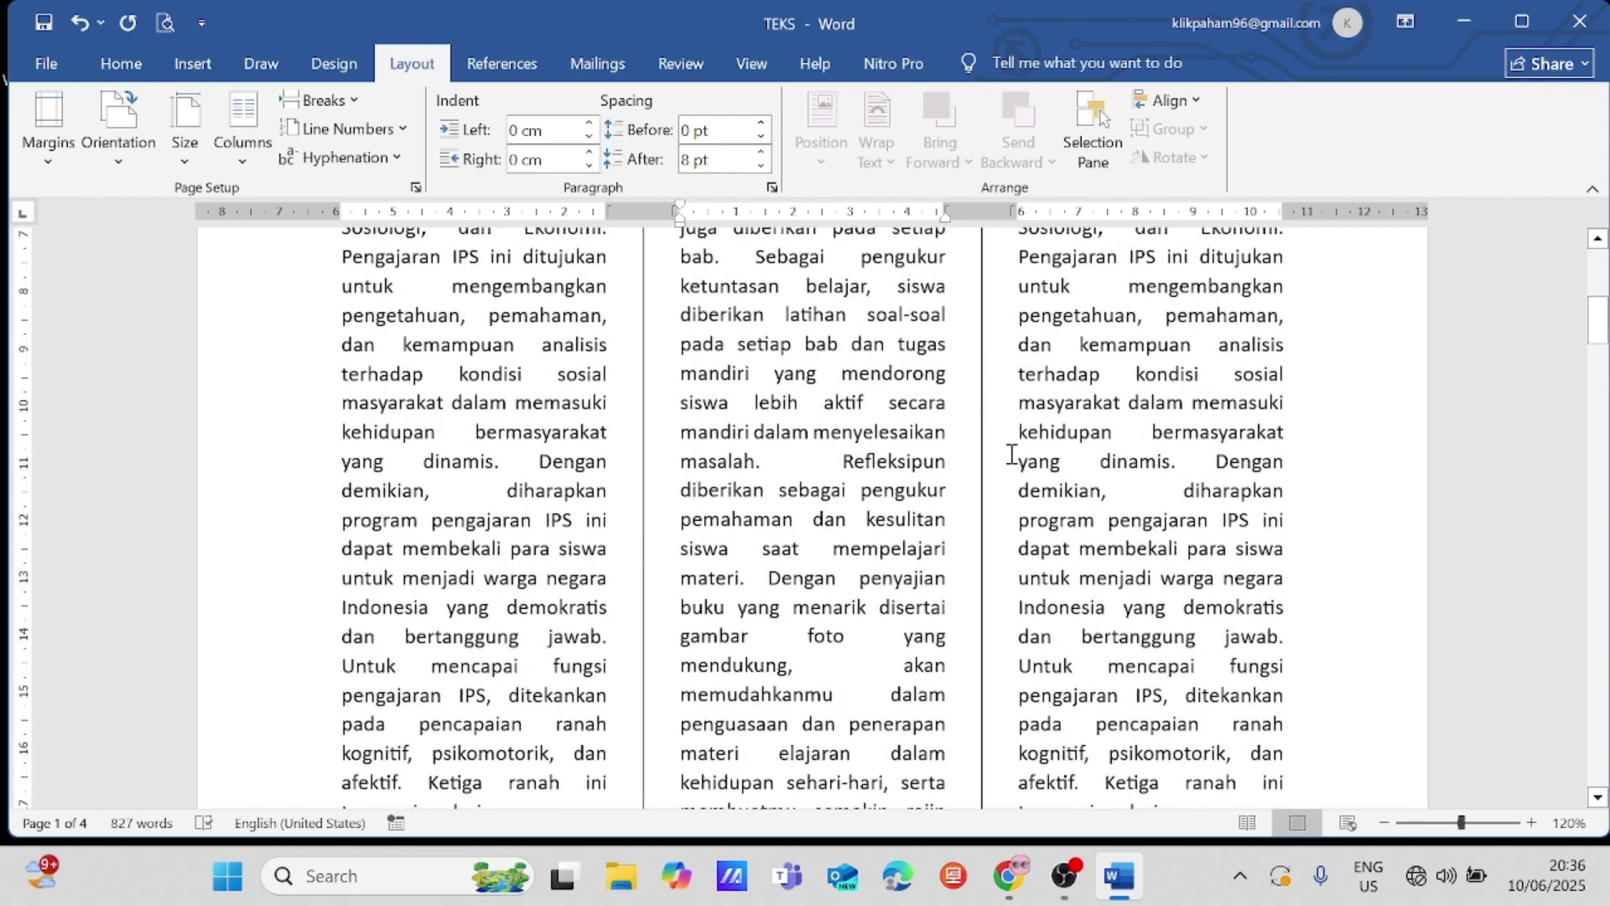
{"action": "scroll", "coordinate": [967, 431], "scroll_direction": "up", "scroll_amount": 5}
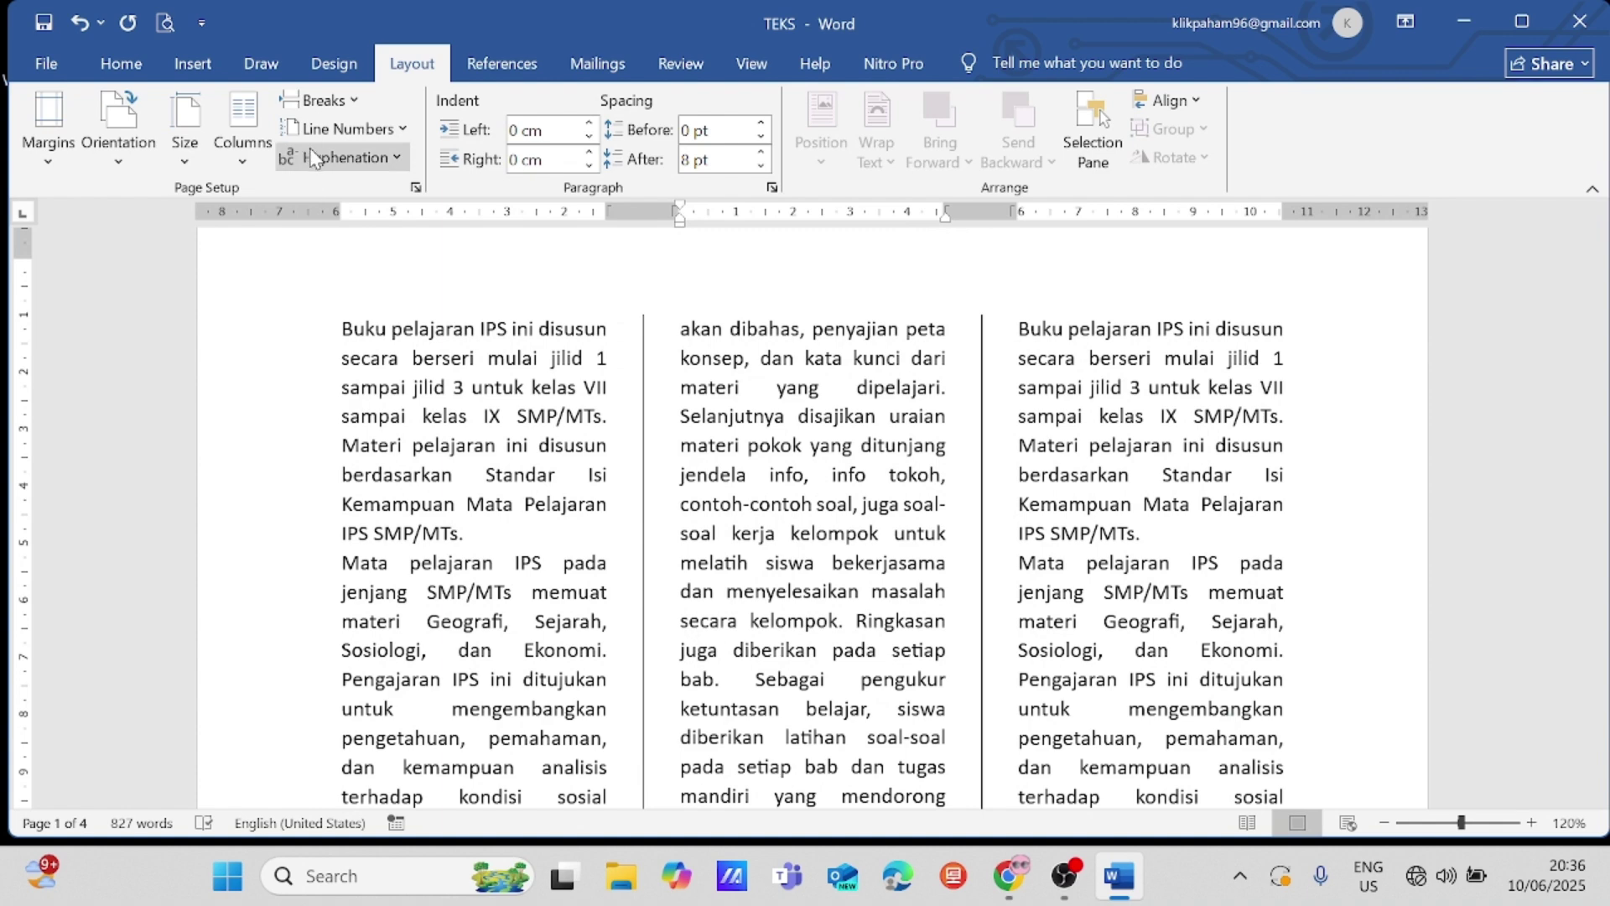
Step: Undo the text shift into the third column, the dividing lines and the three-column layout
{"action": "left_click", "coordinate": [79, 23]}
{"action": "left_click", "coordinate": [80, 22]}
{"action": "left_click", "coordinate": [79, 22]}
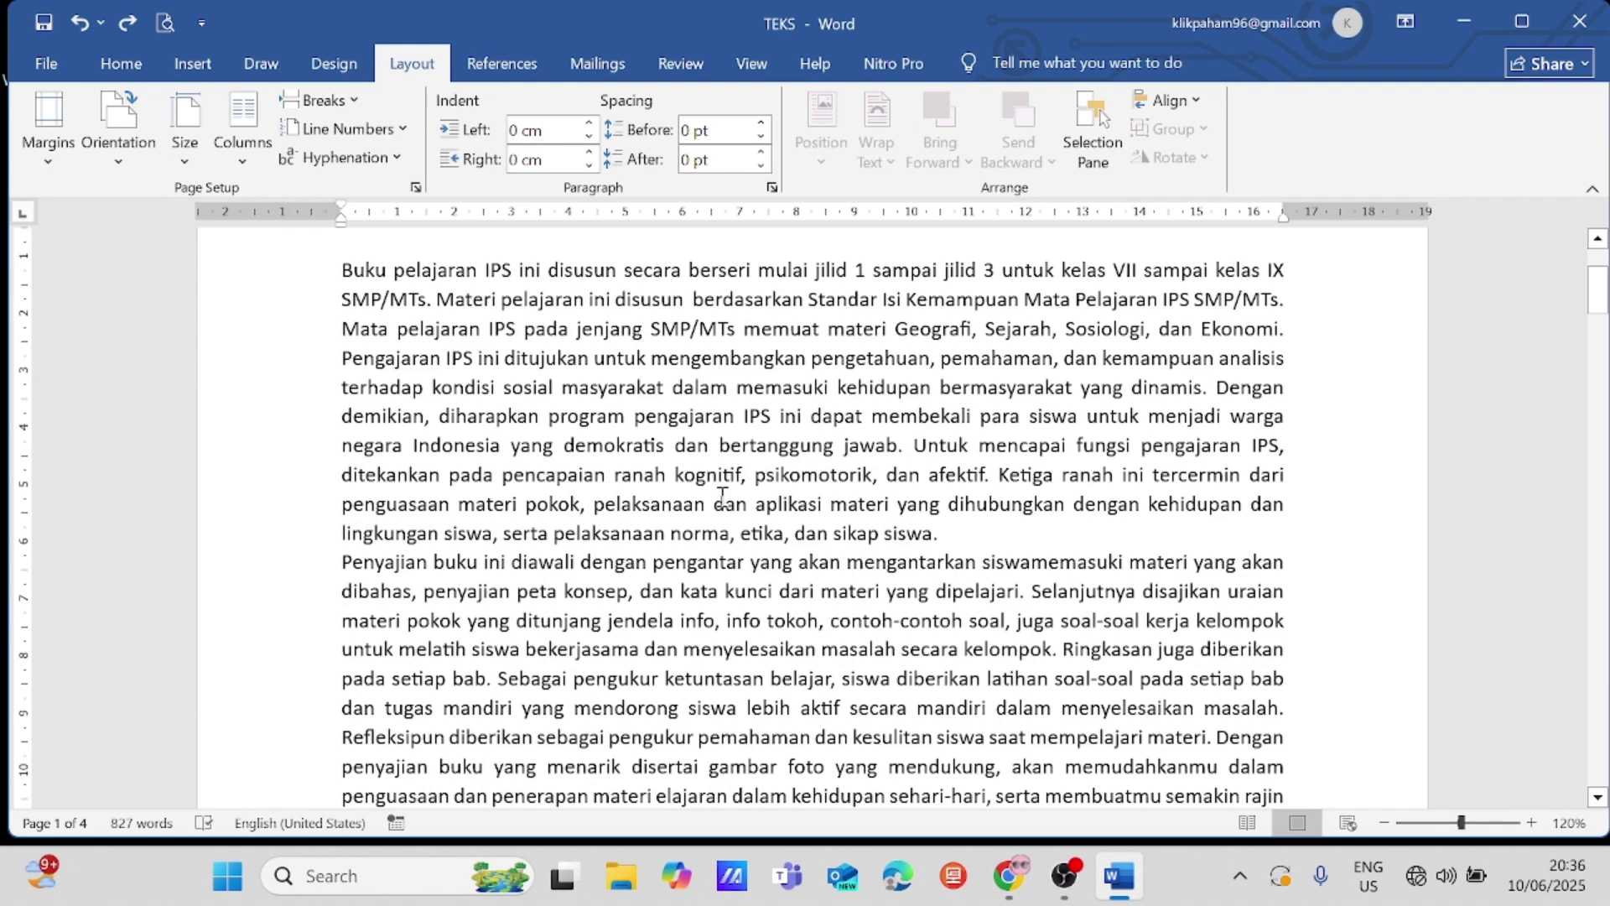
{"action": "left_click", "coordinate": [364, 106]}
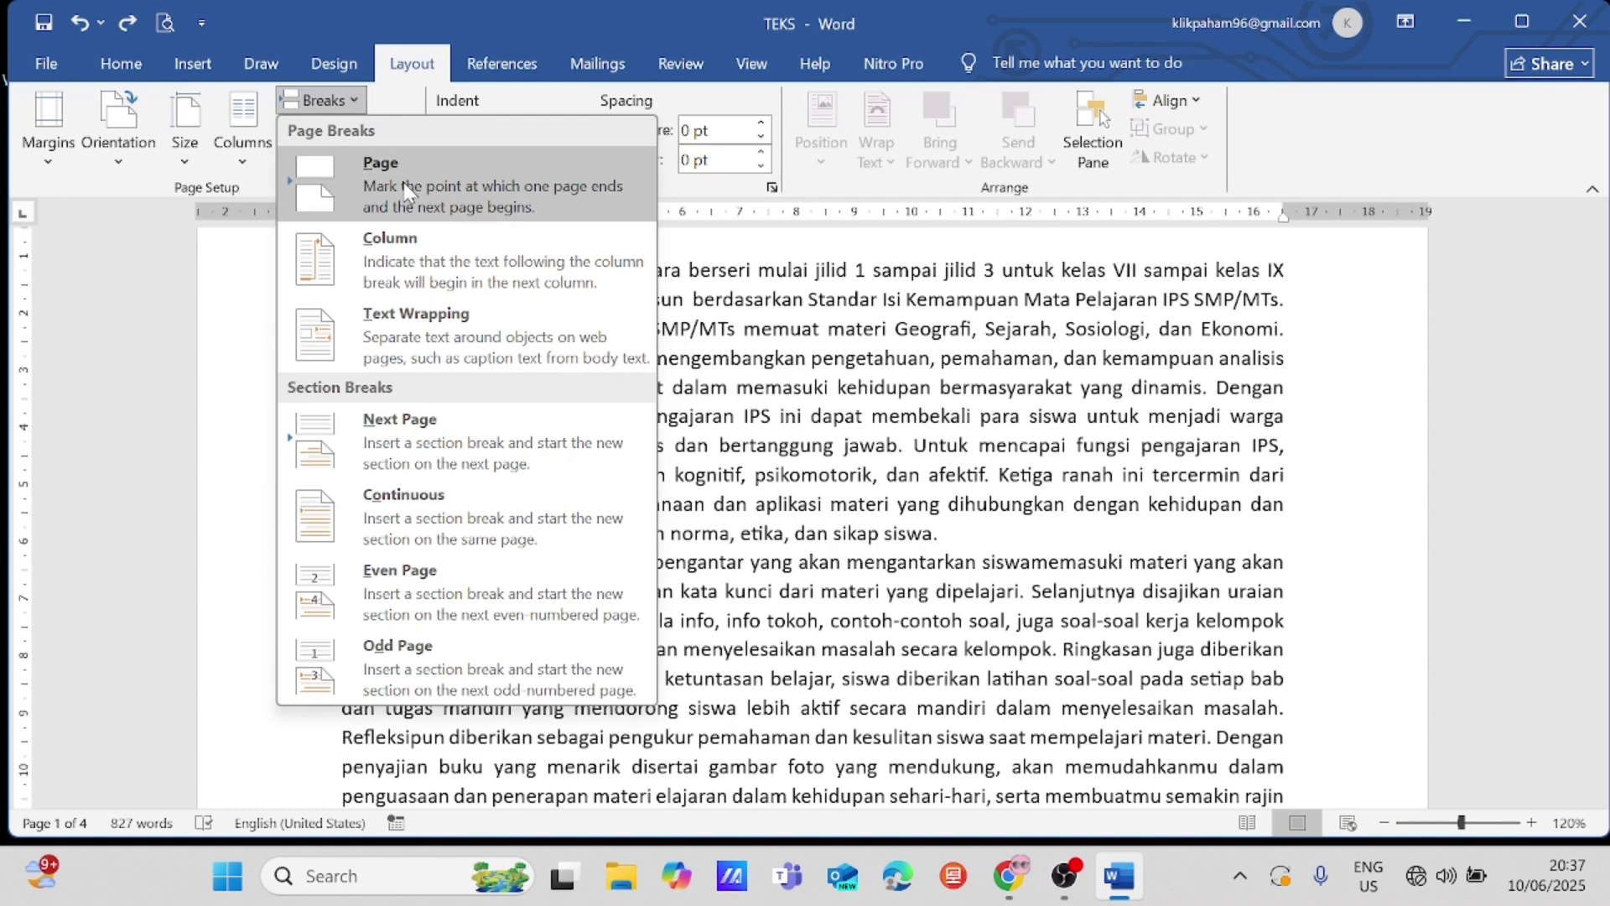
{"action": "left_click", "coordinate": [357, 100]}
{"action": "scroll", "coordinate": [829, 541], "scroll_direction": "down", "scroll_amount": 5}
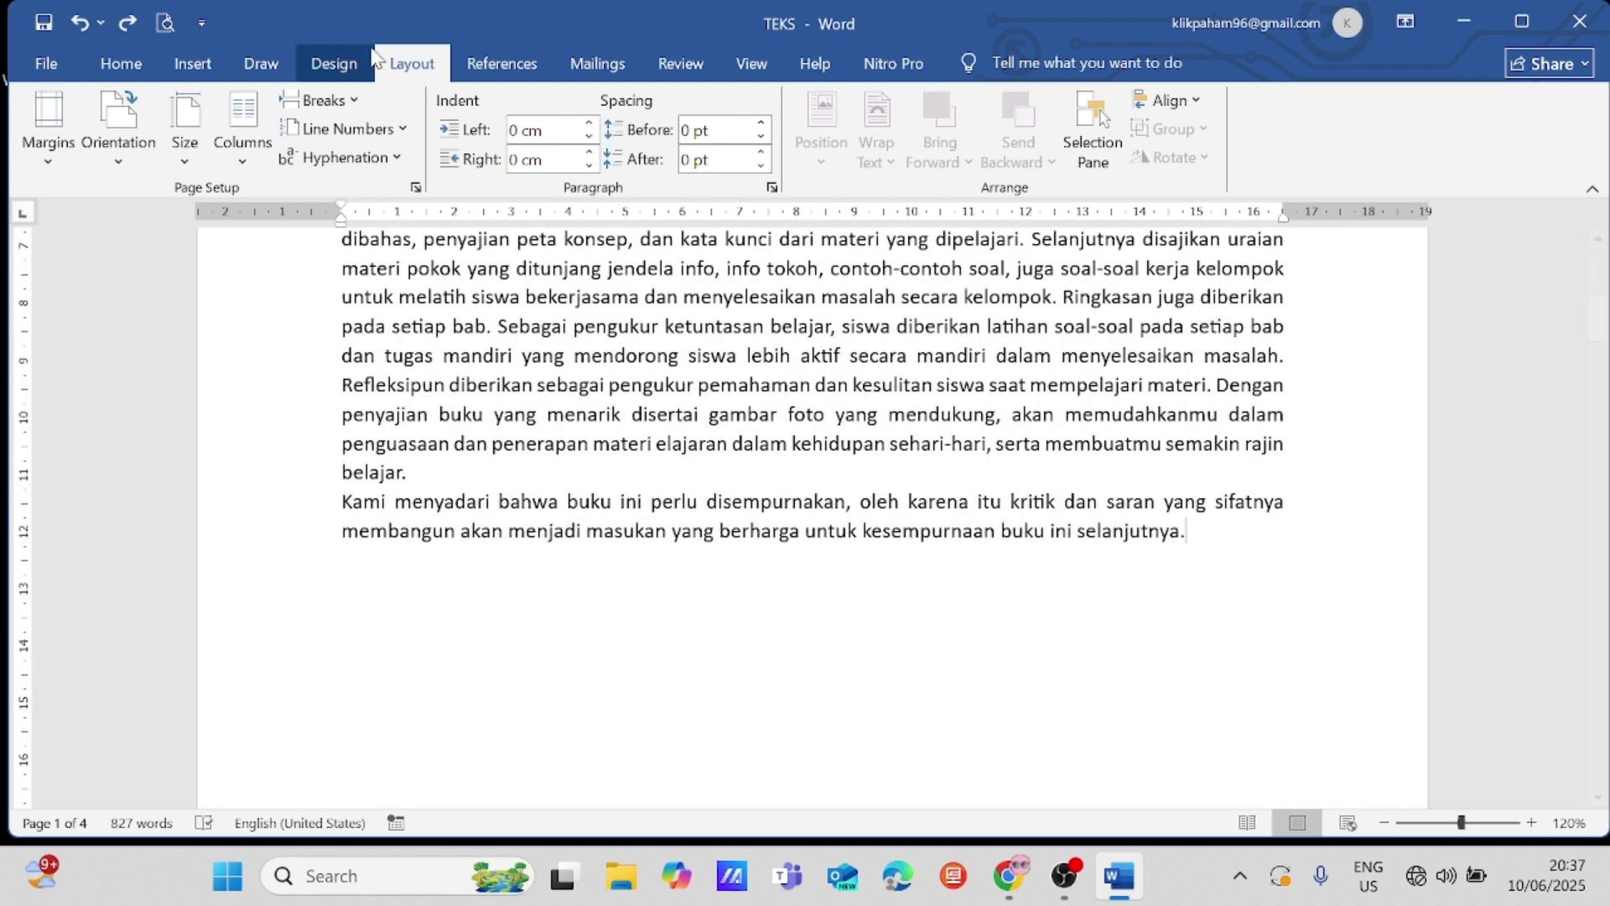
{"action": "scroll", "coordinate": [1137, 717], "scroll_direction": "down", "scroll_amount": 3}
{"action": "scroll", "coordinate": [965, 625], "scroll_direction": "down", "scroll_amount": 4}
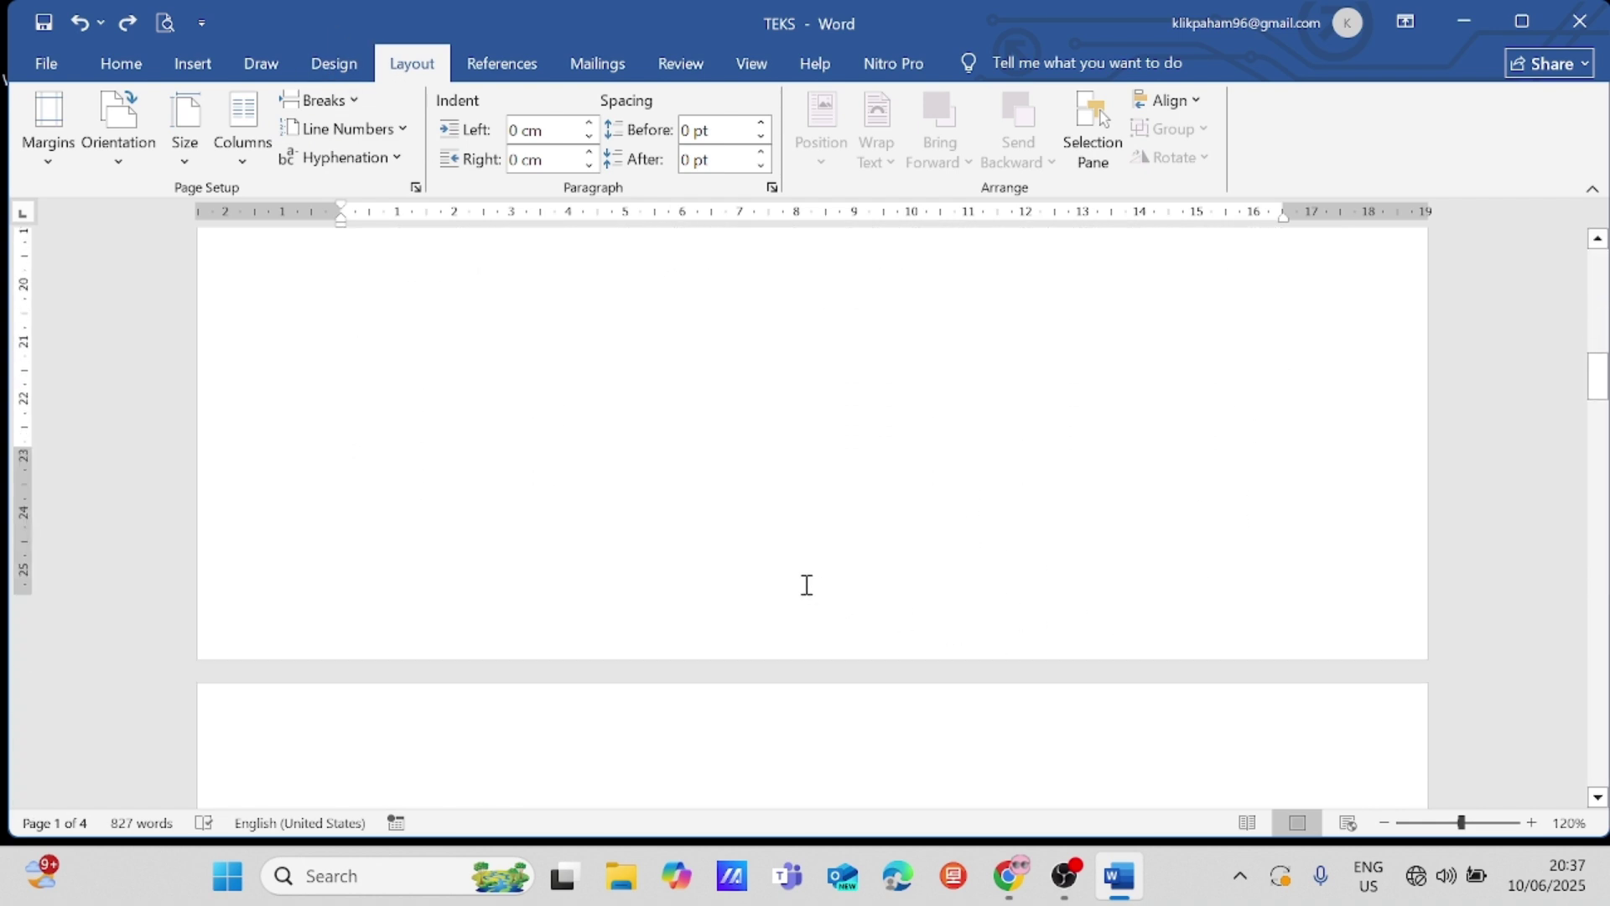
{"action": "left_click", "coordinate": [344, 104]}
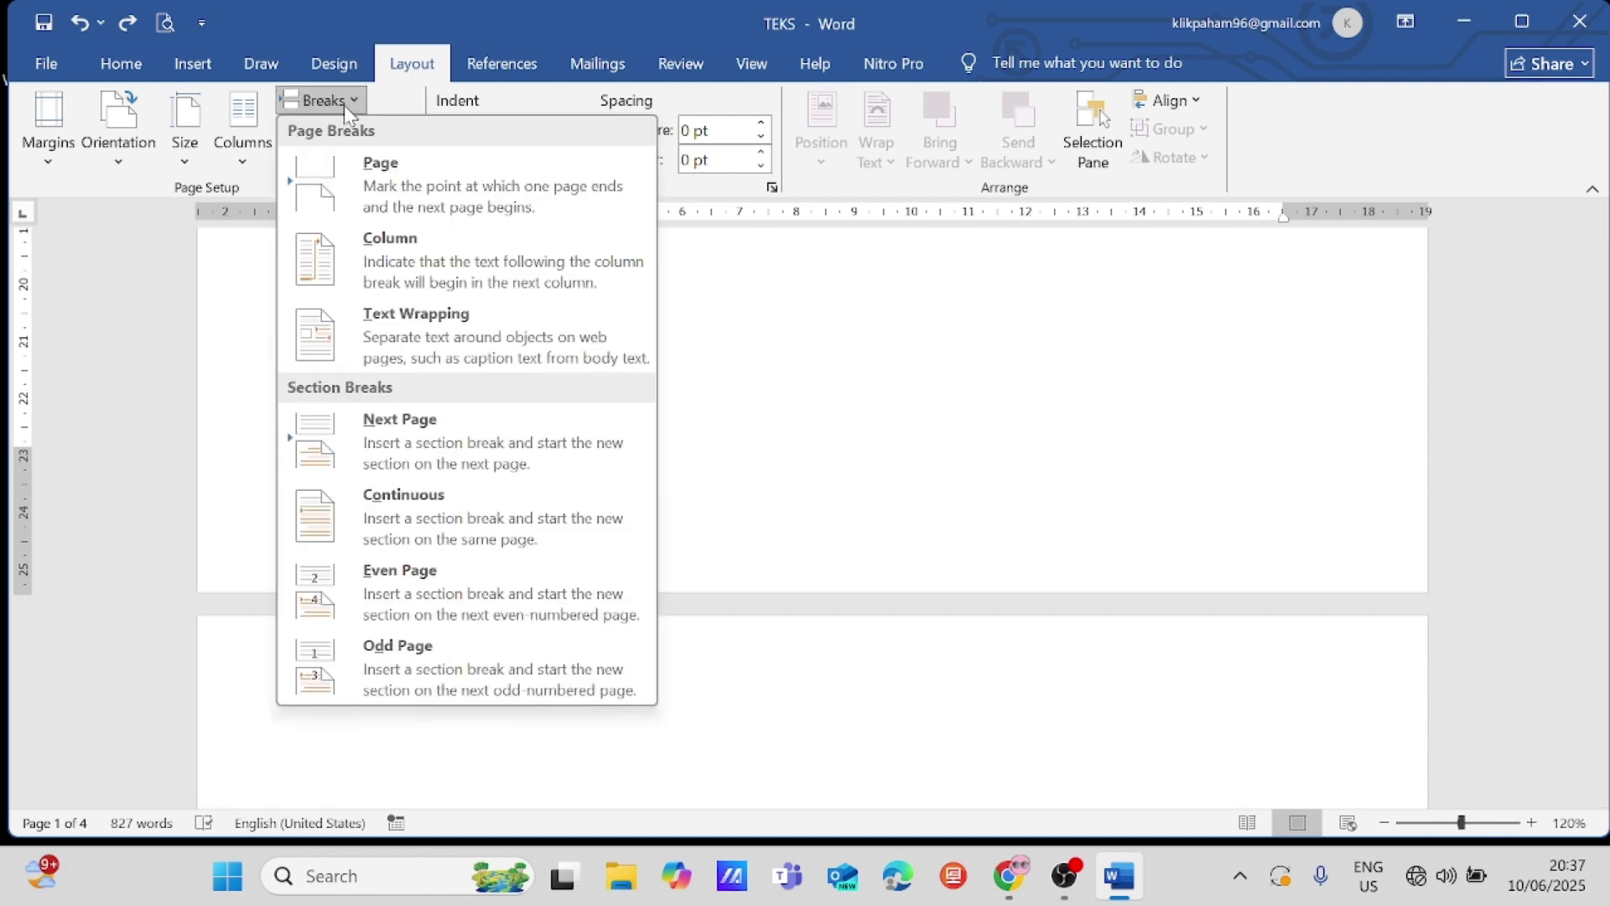
{"action": "scroll", "coordinate": [930, 471], "scroll_direction": "up", "scroll_amount": 5}
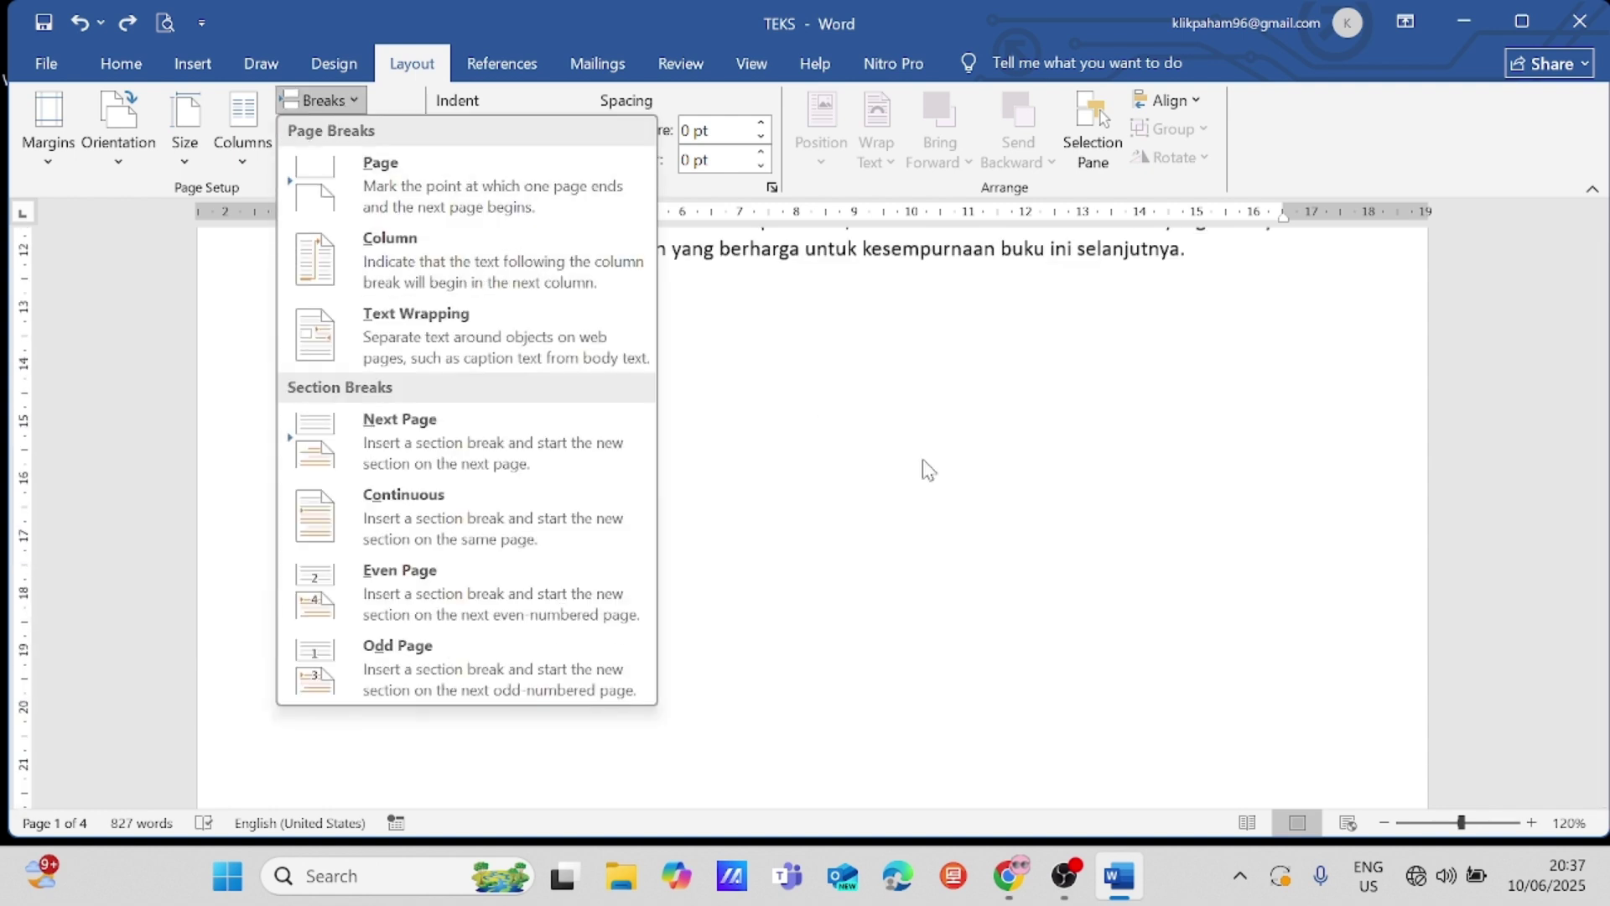
{"action": "left_click", "coordinate": [873, 442]}
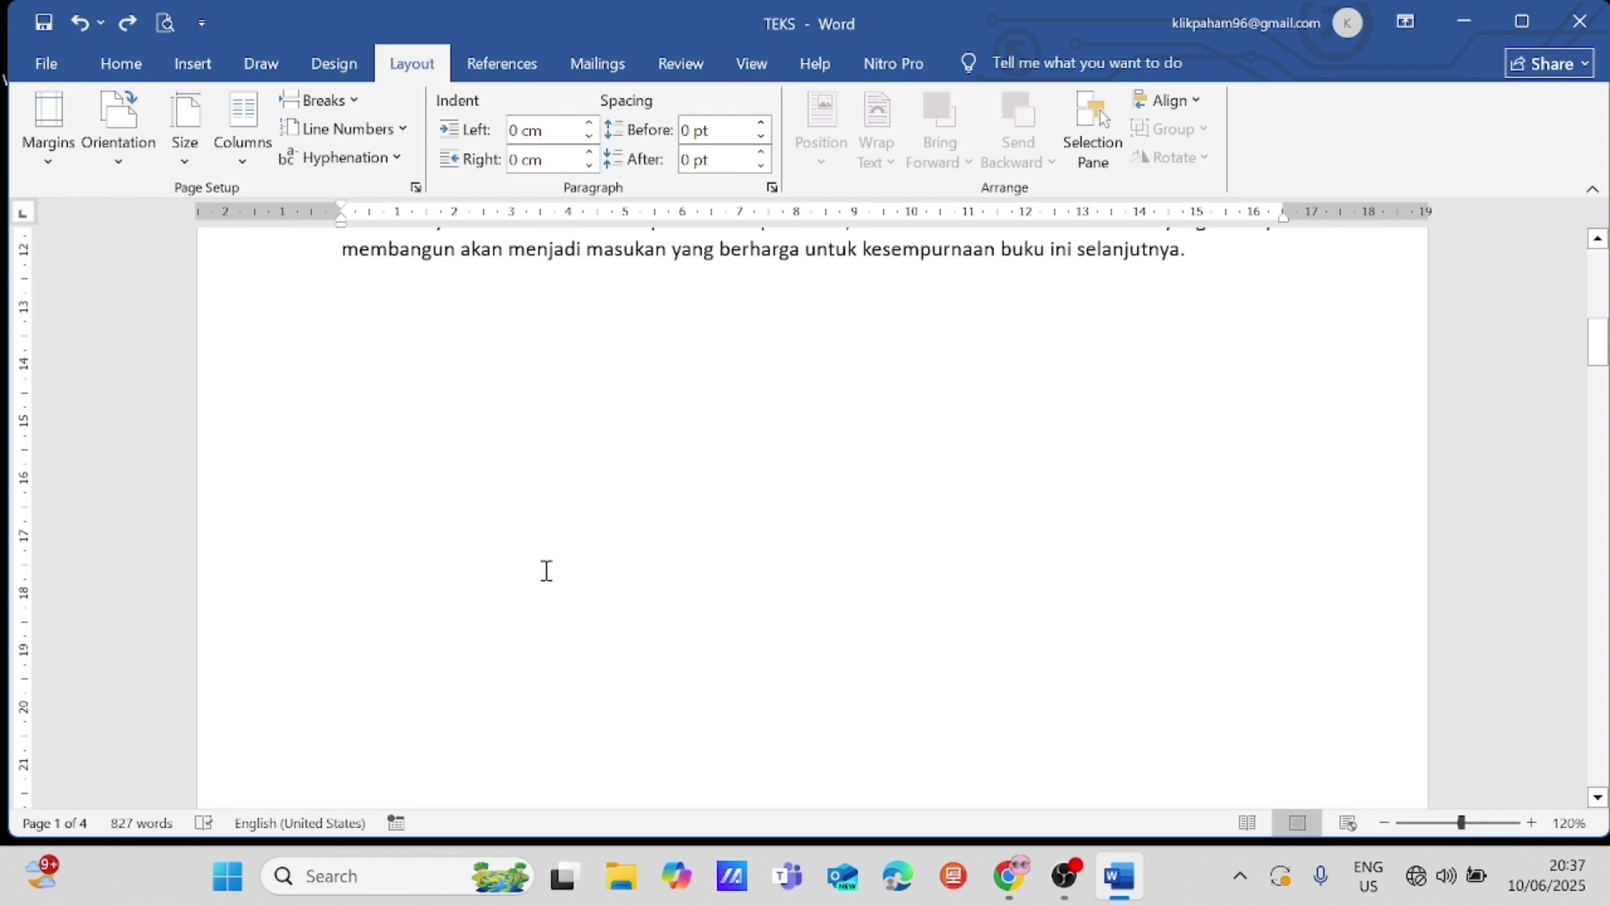
Step: Lay out the document text in two columns
{"action": "scroll", "coordinate": [453, 335], "scroll_direction": "up", "scroll_amount": 10}
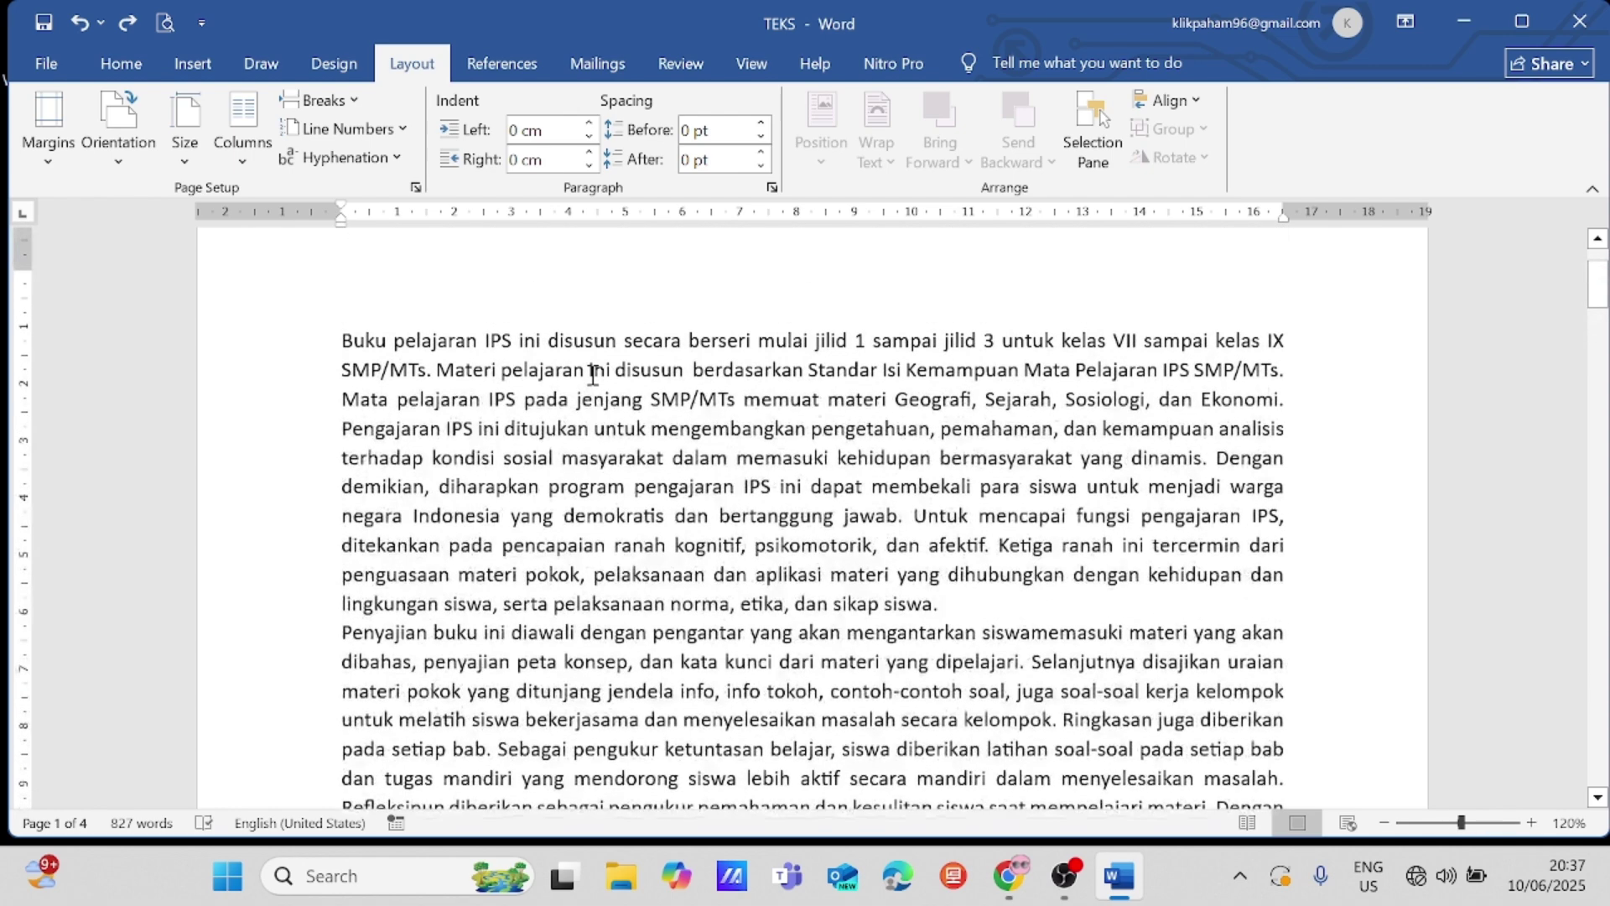
{"action": "left_click", "coordinate": [243, 126]}
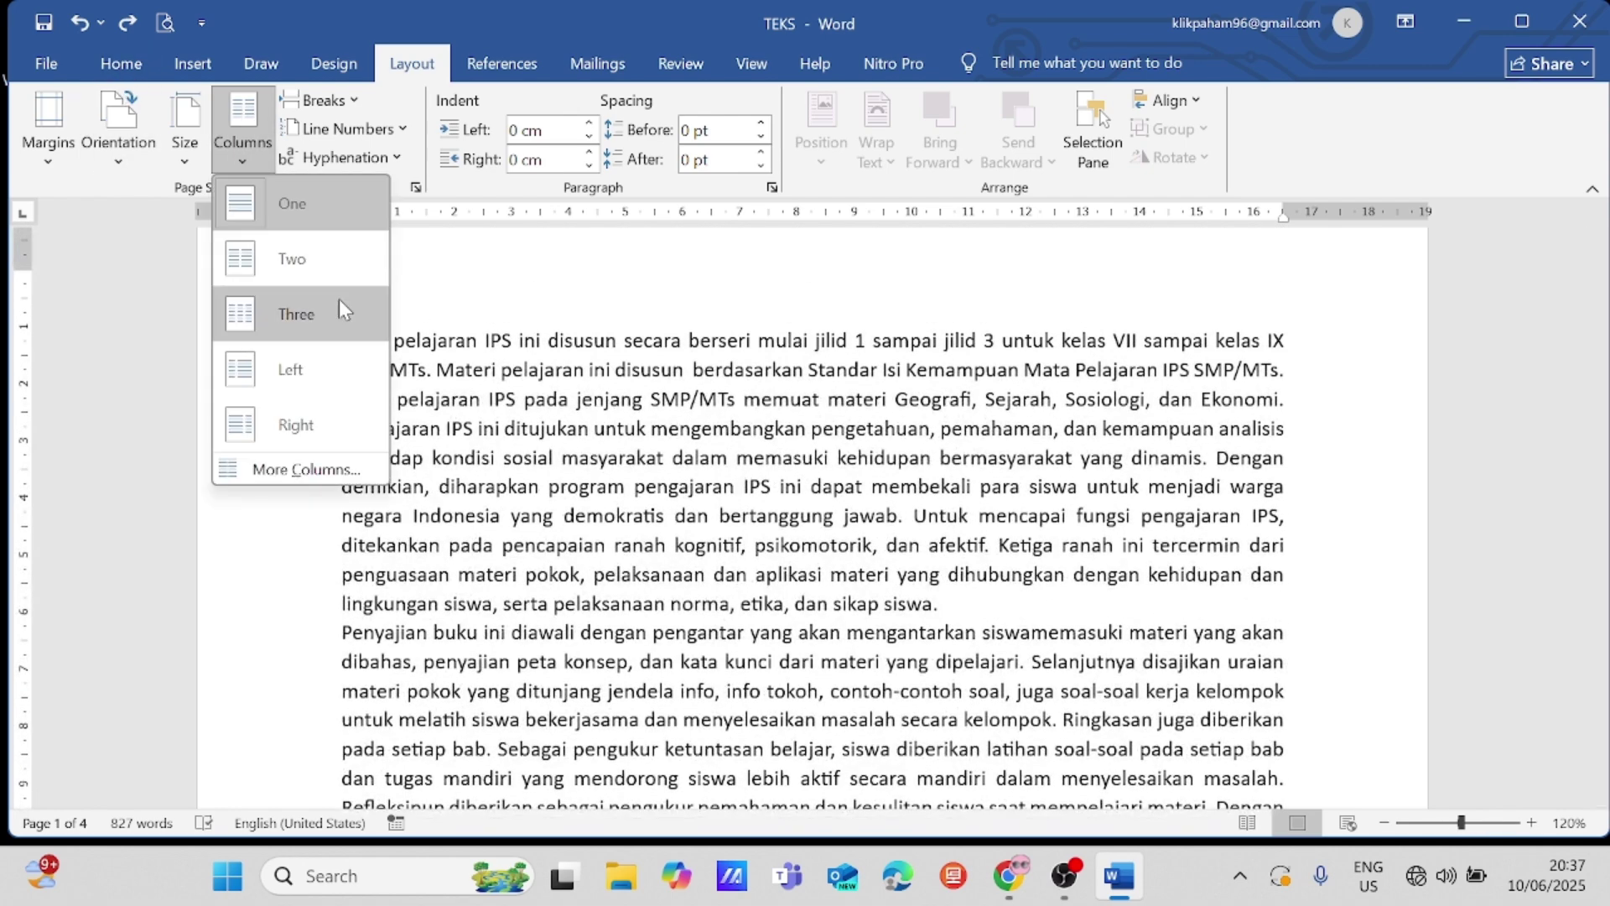
{"action": "left_click", "coordinate": [300, 263]}
{"action": "scroll", "coordinate": [931, 665], "scroll_direction": "down", "scroll_amount": 15}
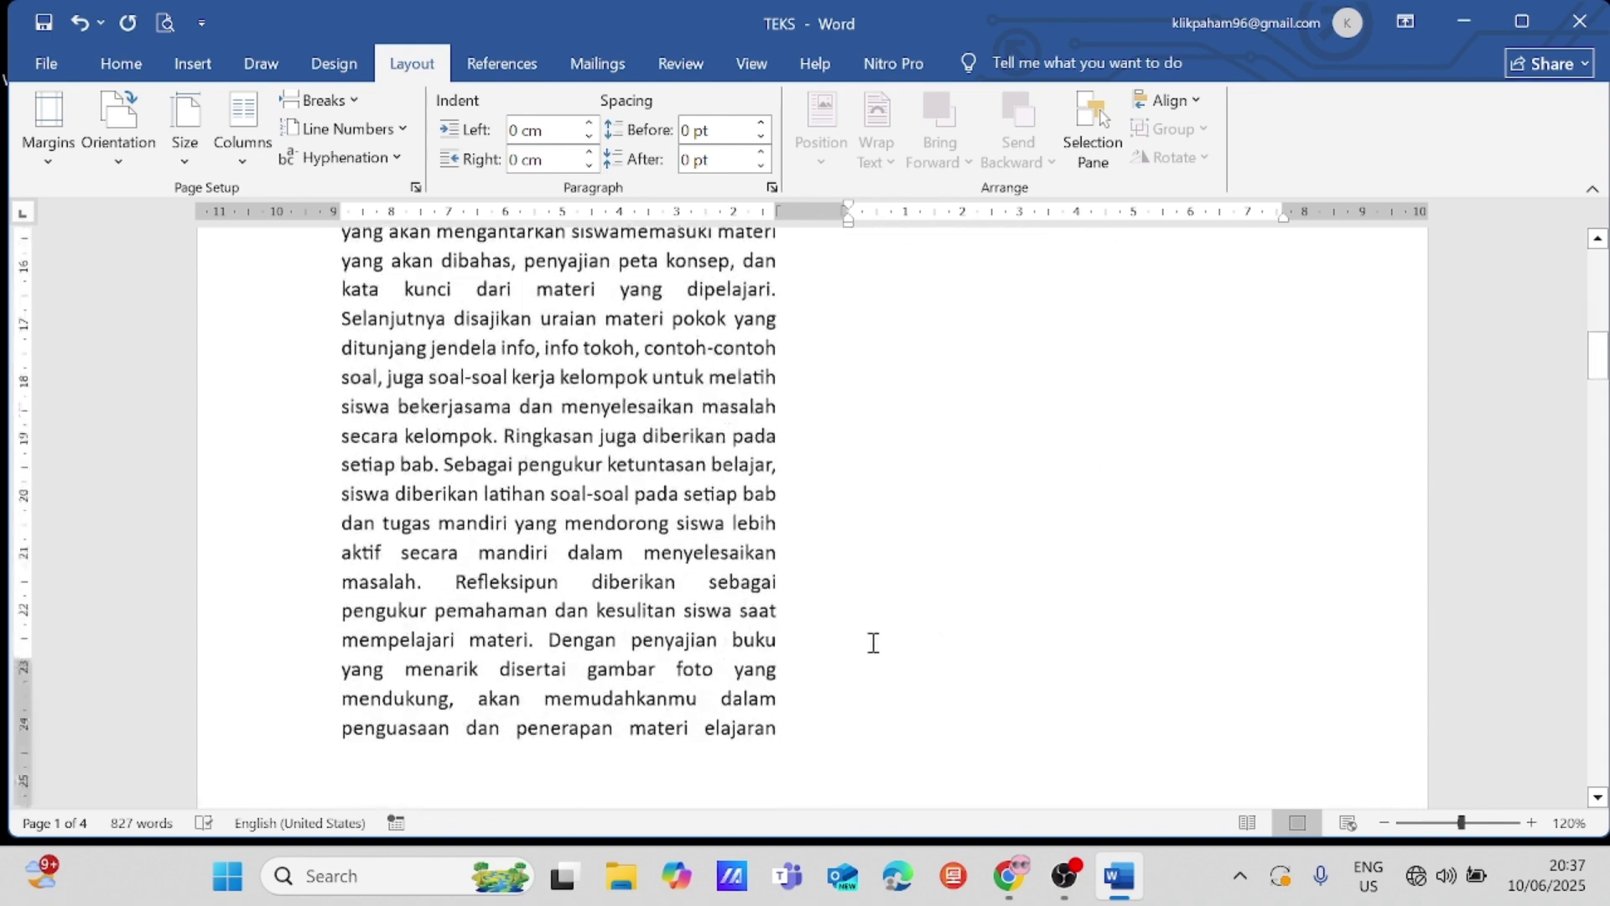
Step: Insert a column break after the paragraph ending "etika, dan sikap siswa." and check the text flow in both columns
{"action": "scroll", "coordinate": [662, 540], "scroll_direction": "up", "scroll_amount": 5}
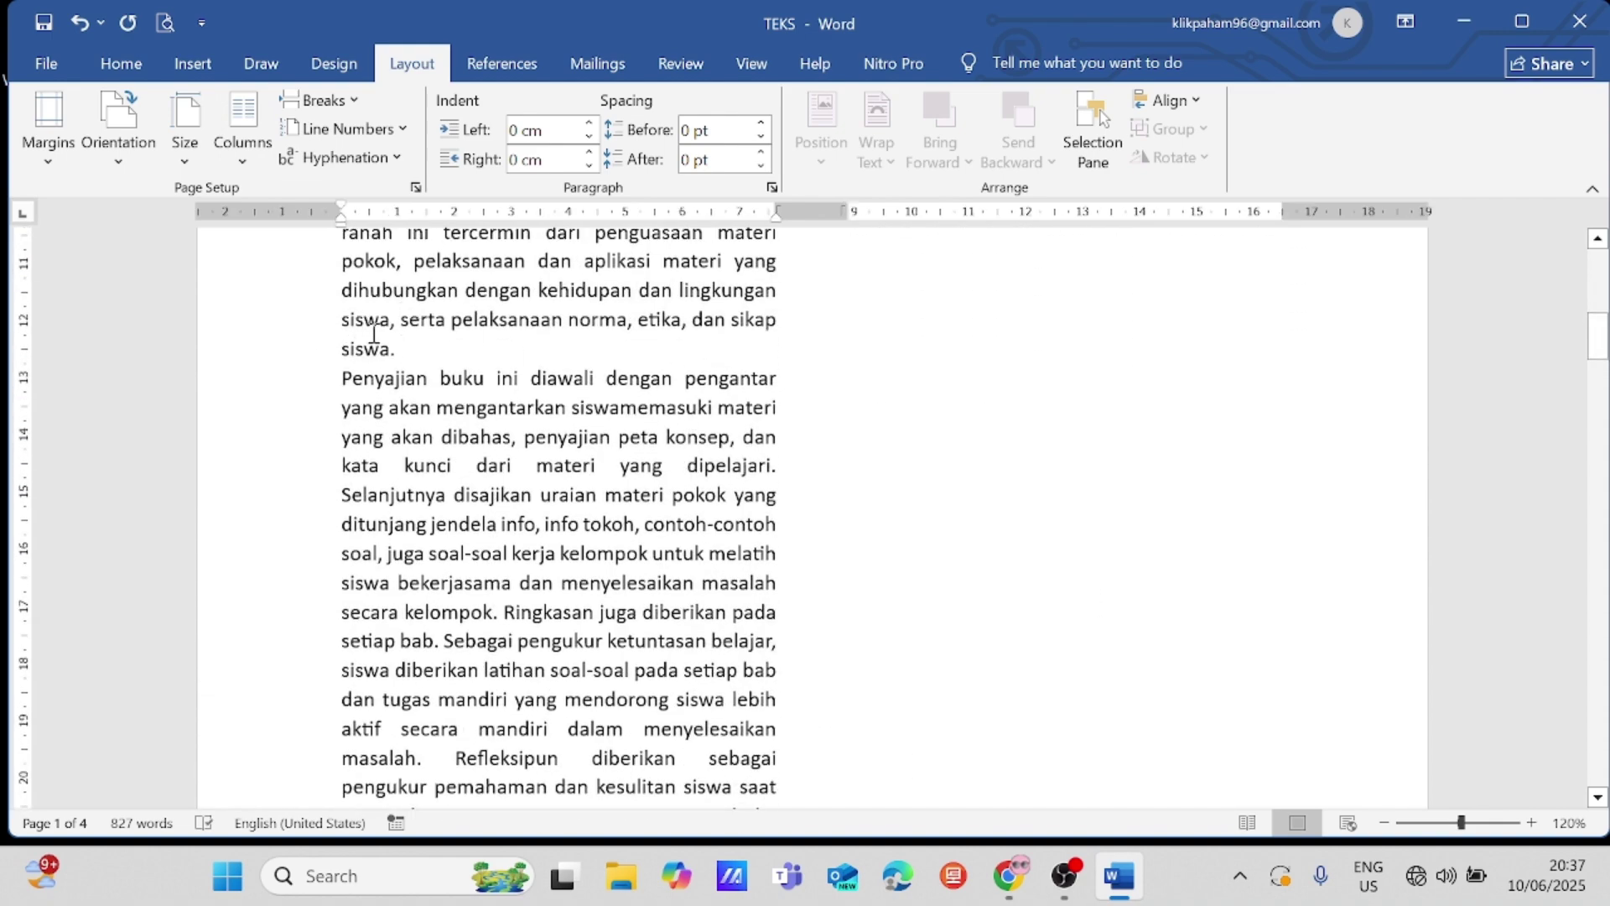
{"action": "scroll", "coordinate": [998, 440], "scroll_direction": "up", "scroll_amount": 6}
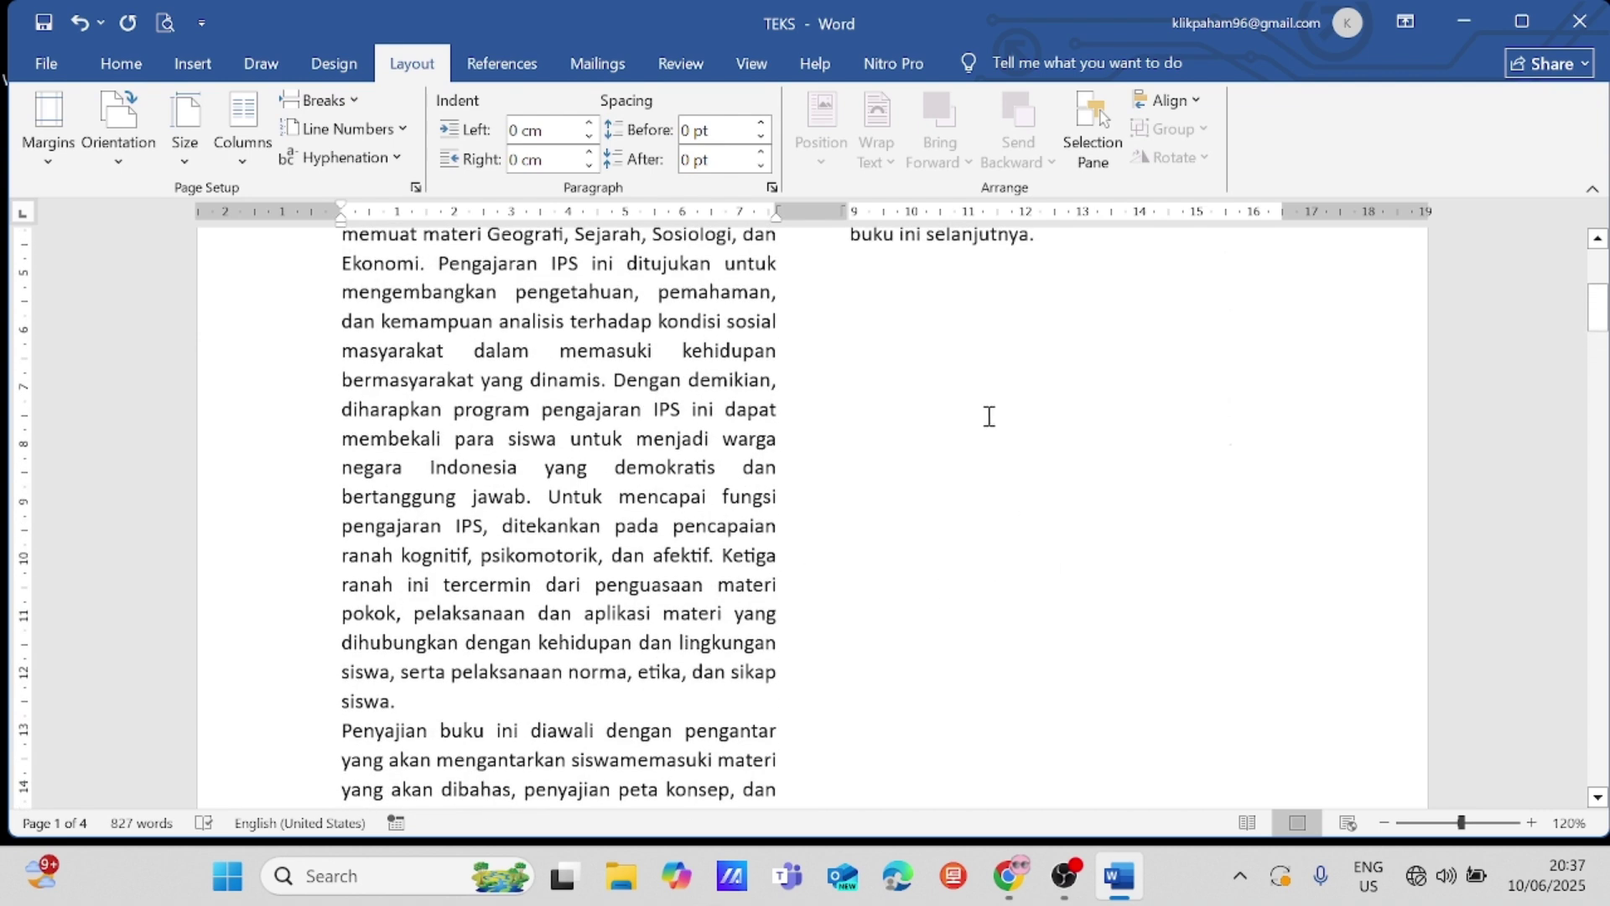
{"action": "scroll", "coordinate": [989, 428], "scroll_direction": "down", "scroll_amount": 4}
{"action": "scroll", "coordinate": [990, 428], "scroll_direction": "down", "scroll_amount": 1}
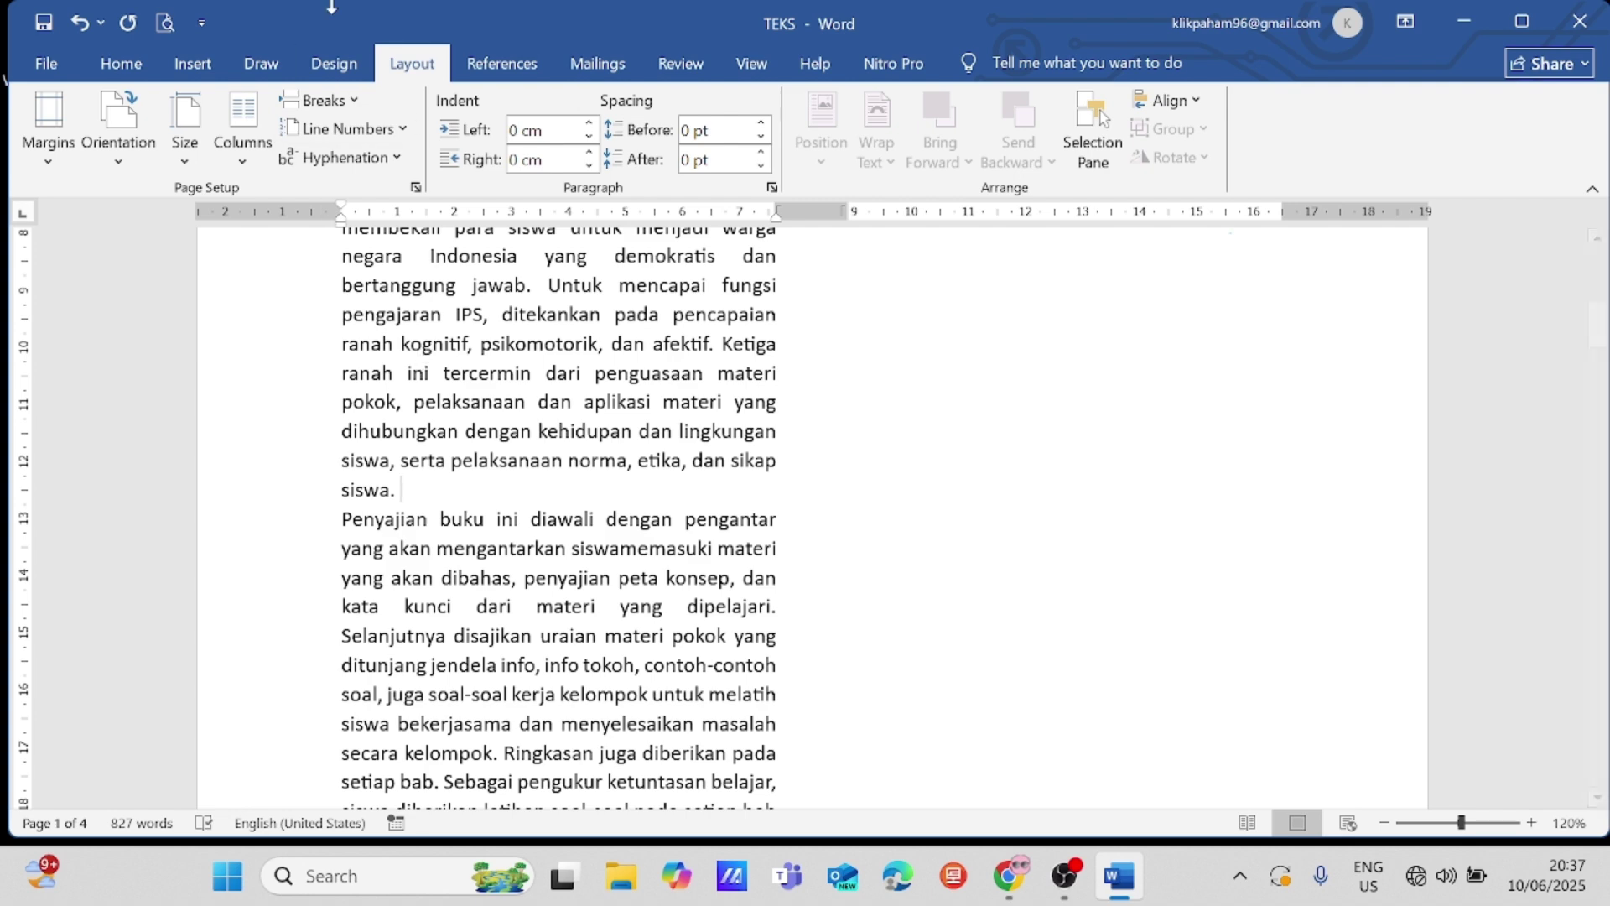
{"action": "left_click", "coordinate": [356, 102]}
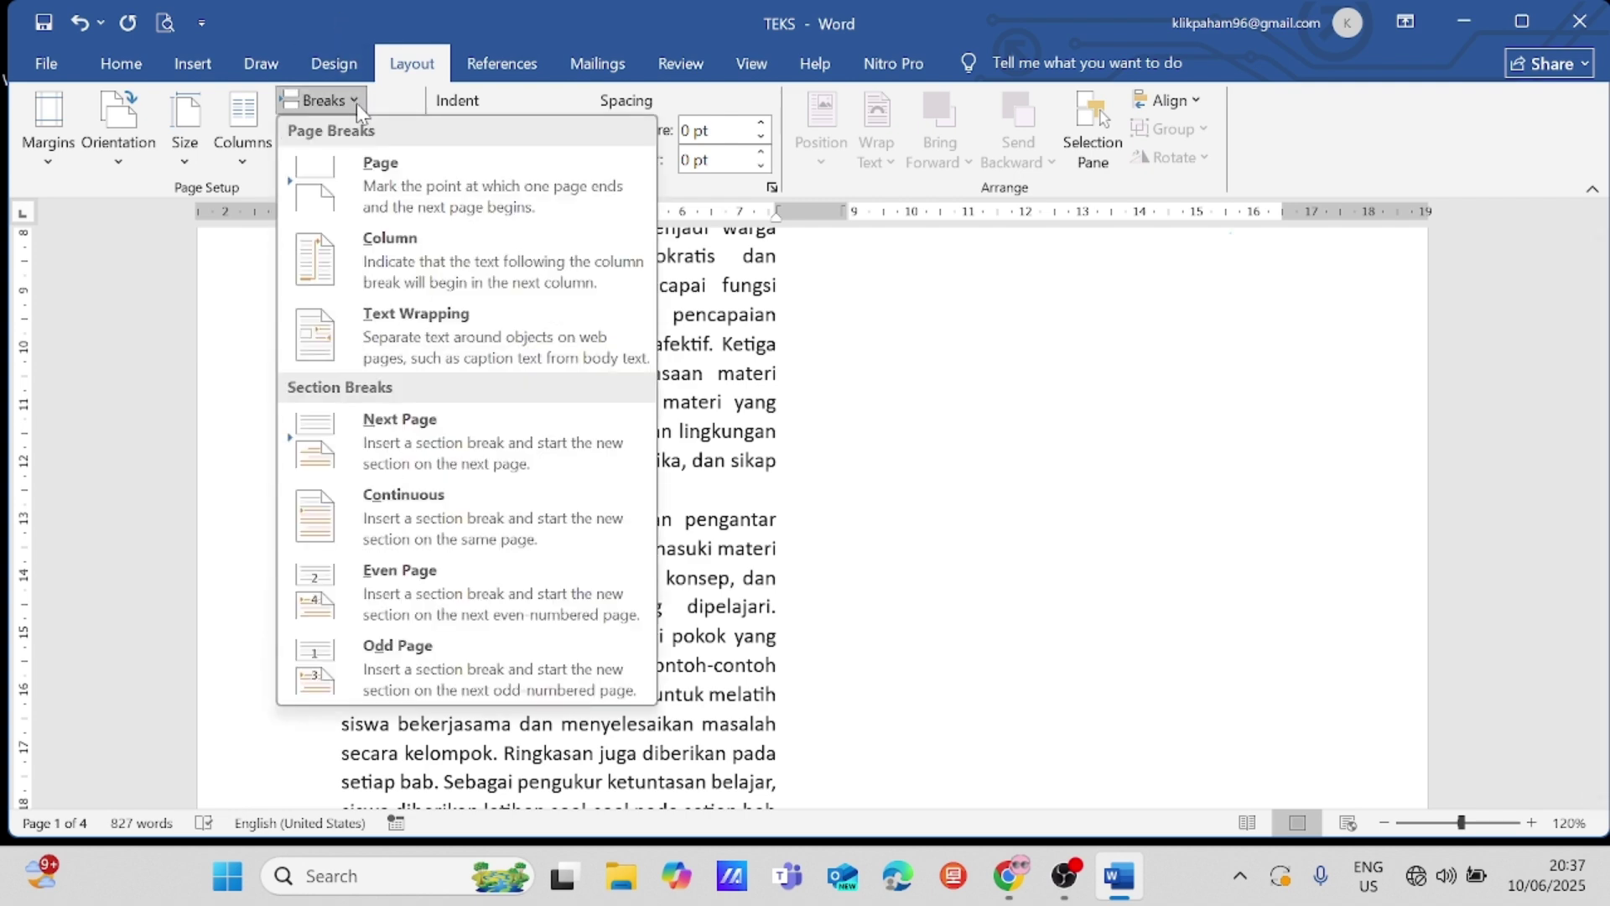
{"action": "left_click", "coordinate": [414, 265]}
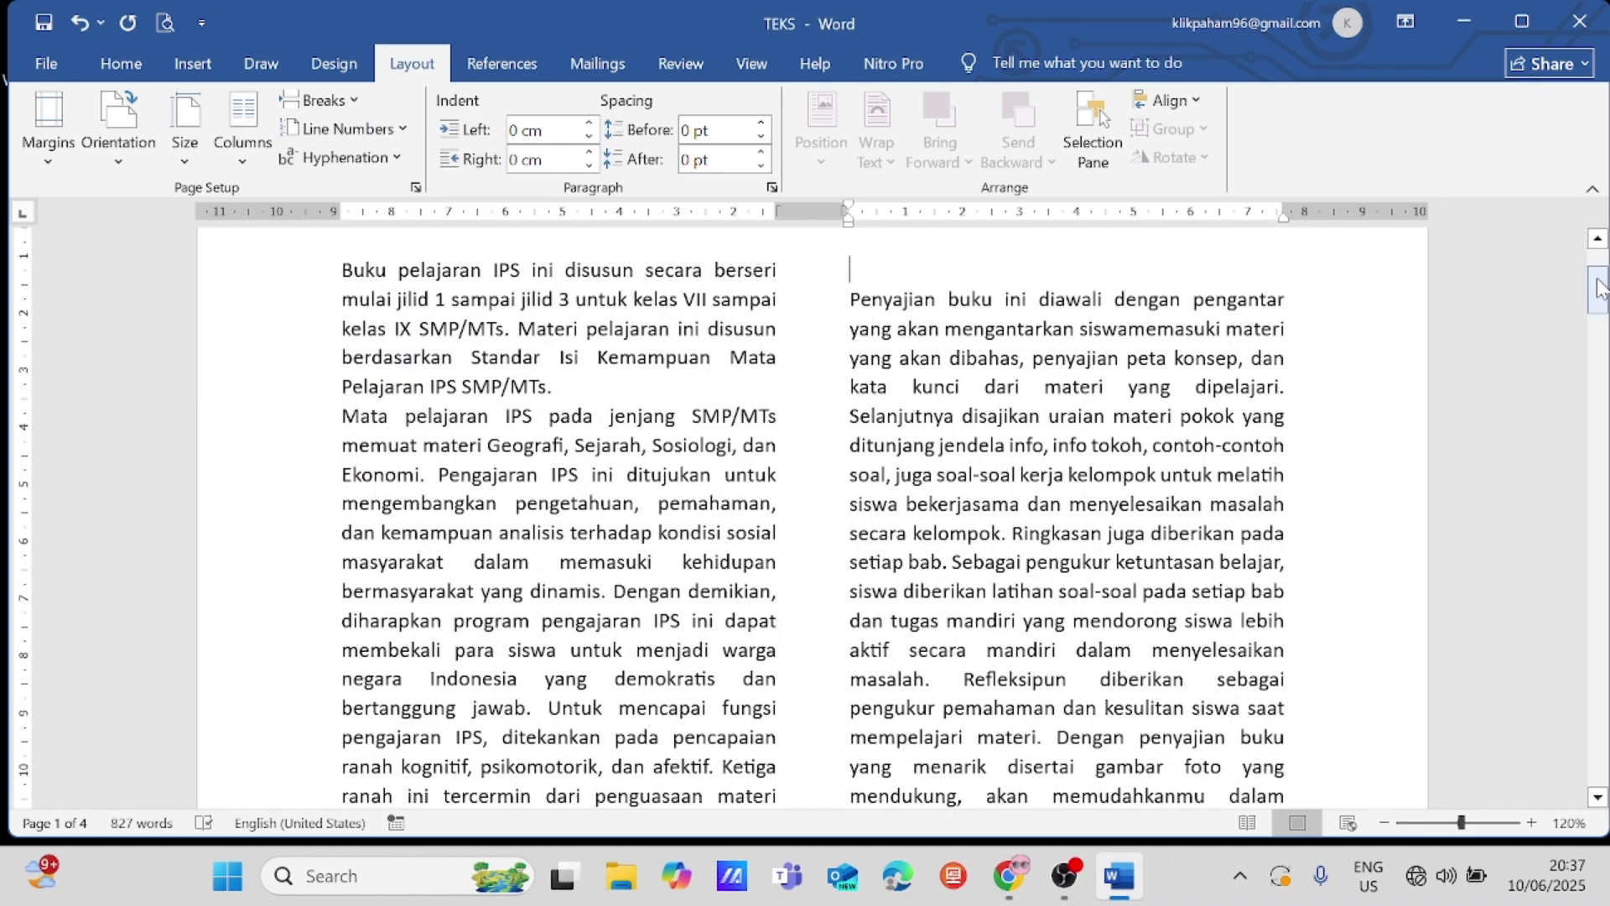
{"action": "left_click_drag", "start_coordinate": [1597, 289], "coordinate": [1594, 339]}
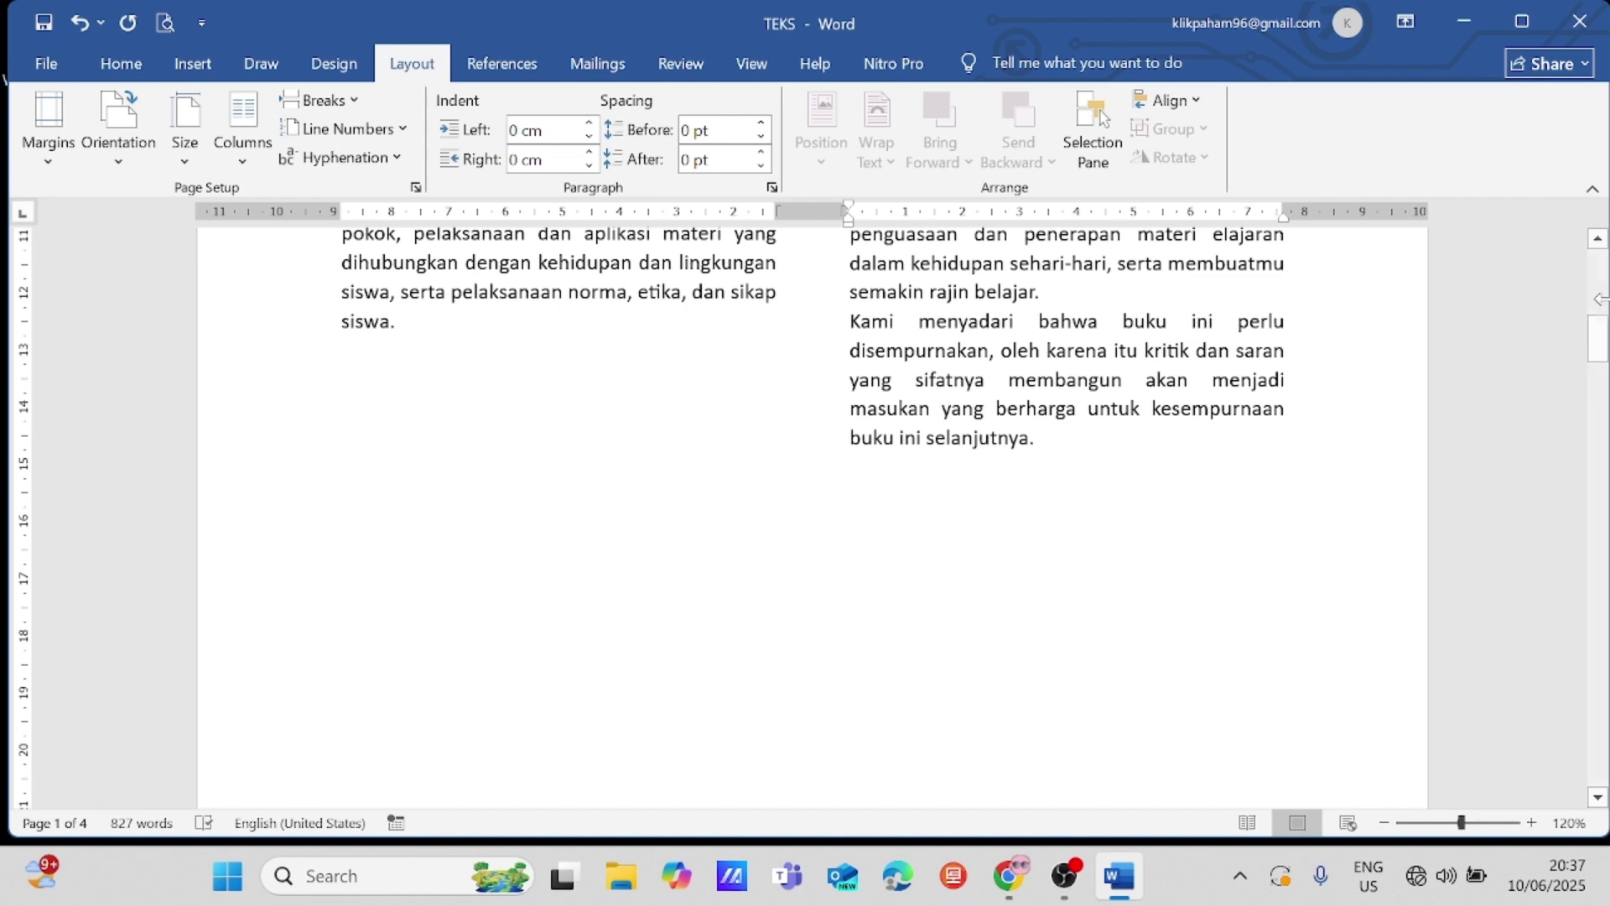
{"action": "left_click_drag", "start_coordinate": [1598, 340], "coordinate": [1598, 310]}
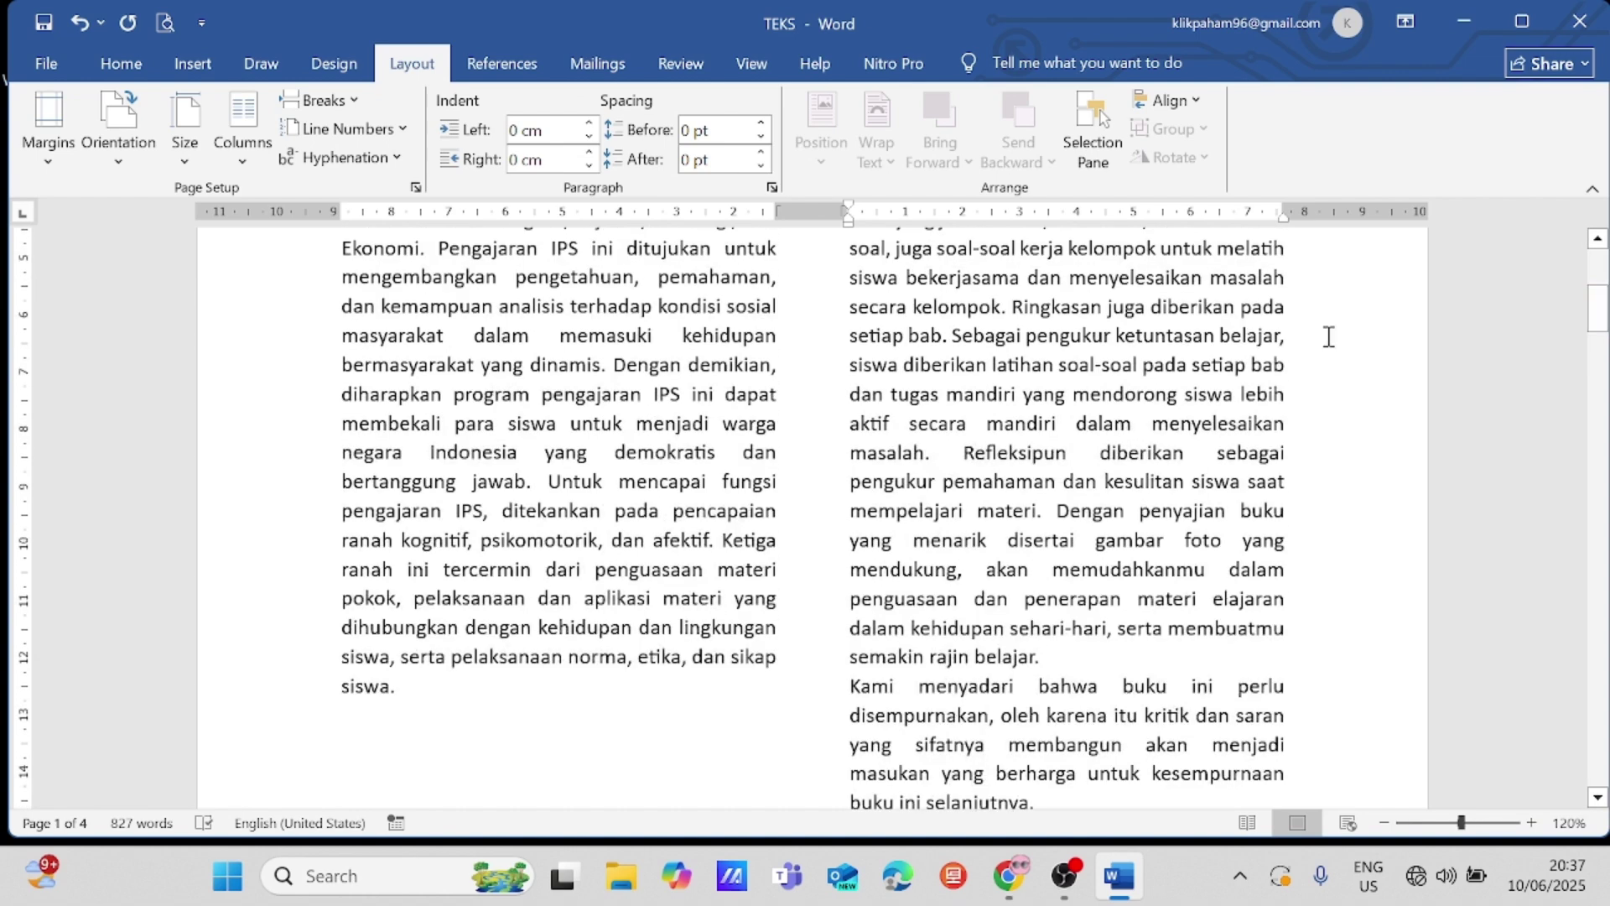
{"action": "left_click", "coordinate": [351, 102]}
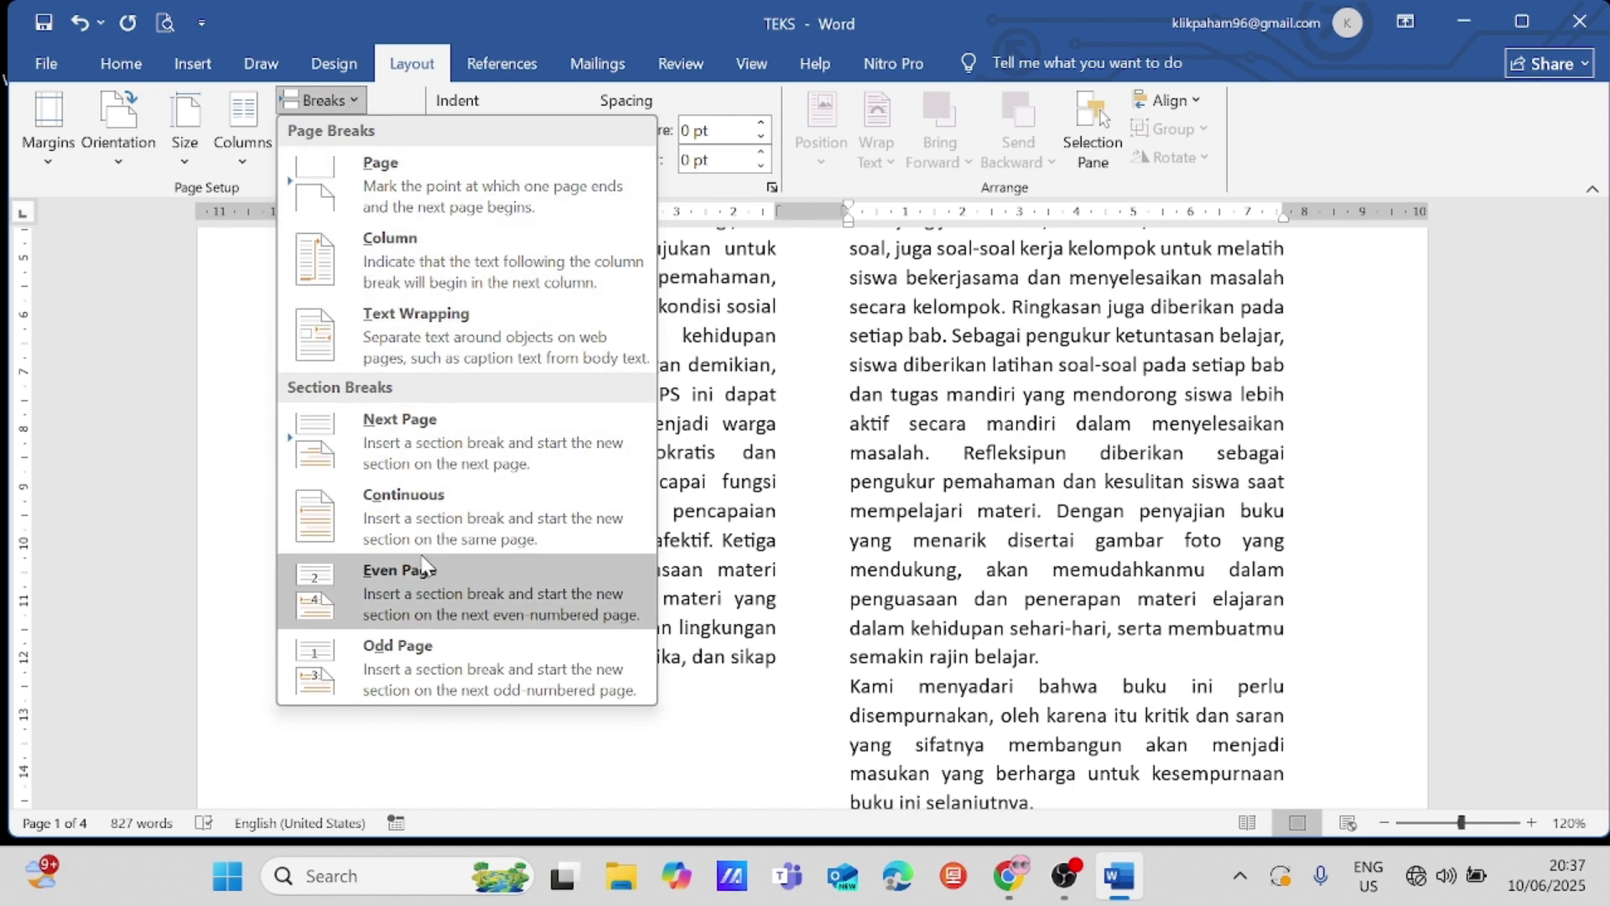
{"action": "left_click", "coordinate": [779, 391]}
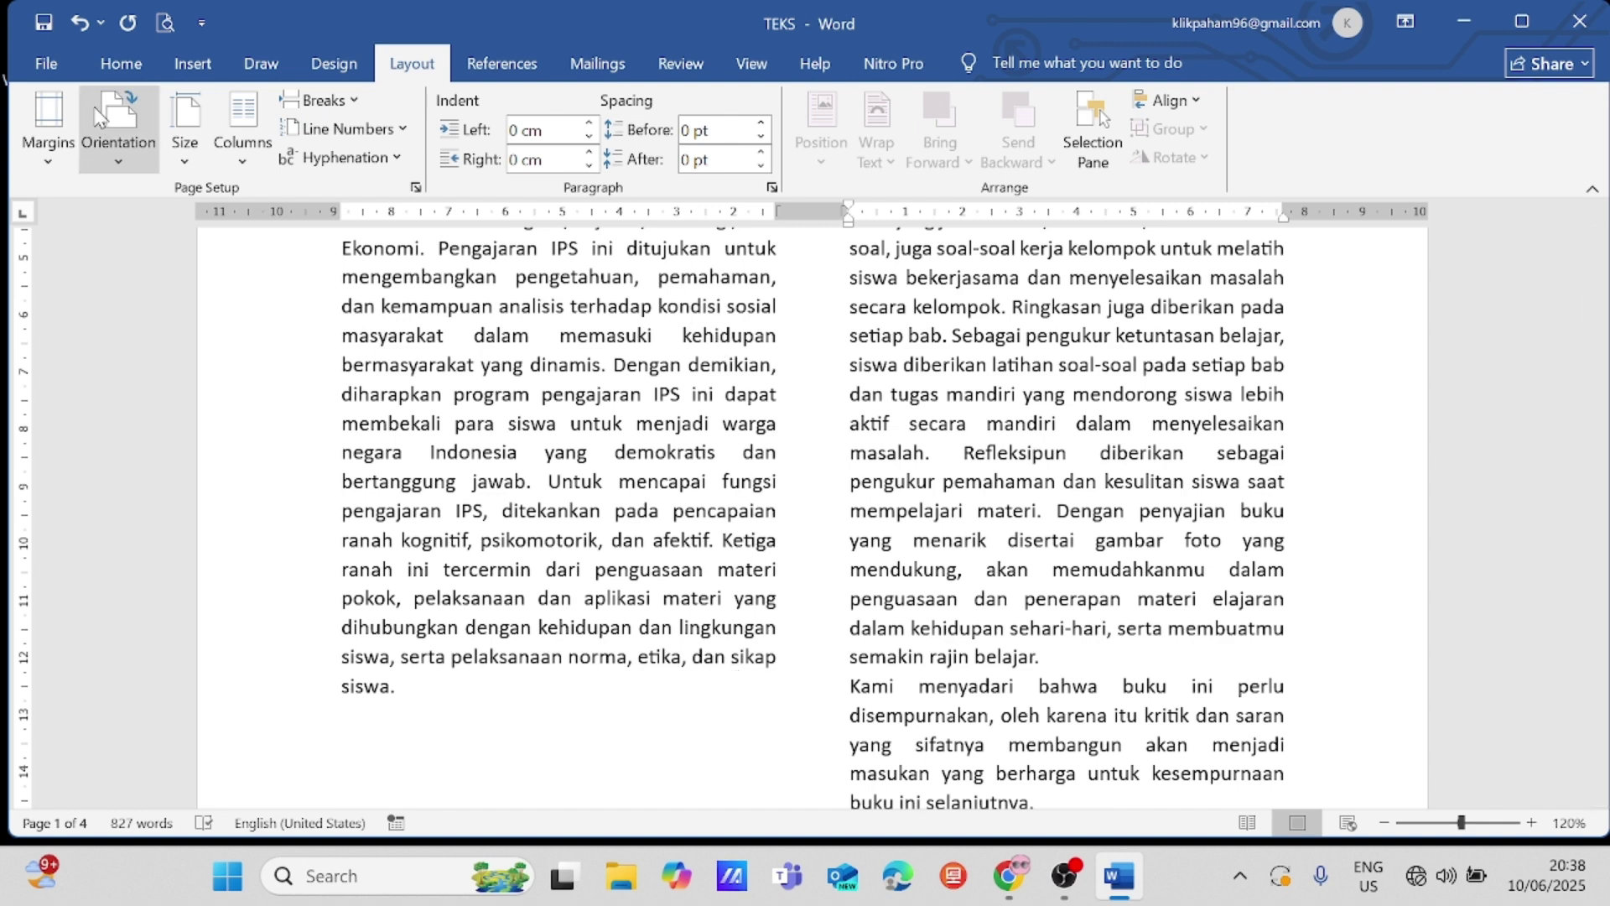
Step: Return the text to a single column and delete the break before the "Penyajian buku ini" paragraph
{"action": "left_click", "coordinate": [218, 99]}
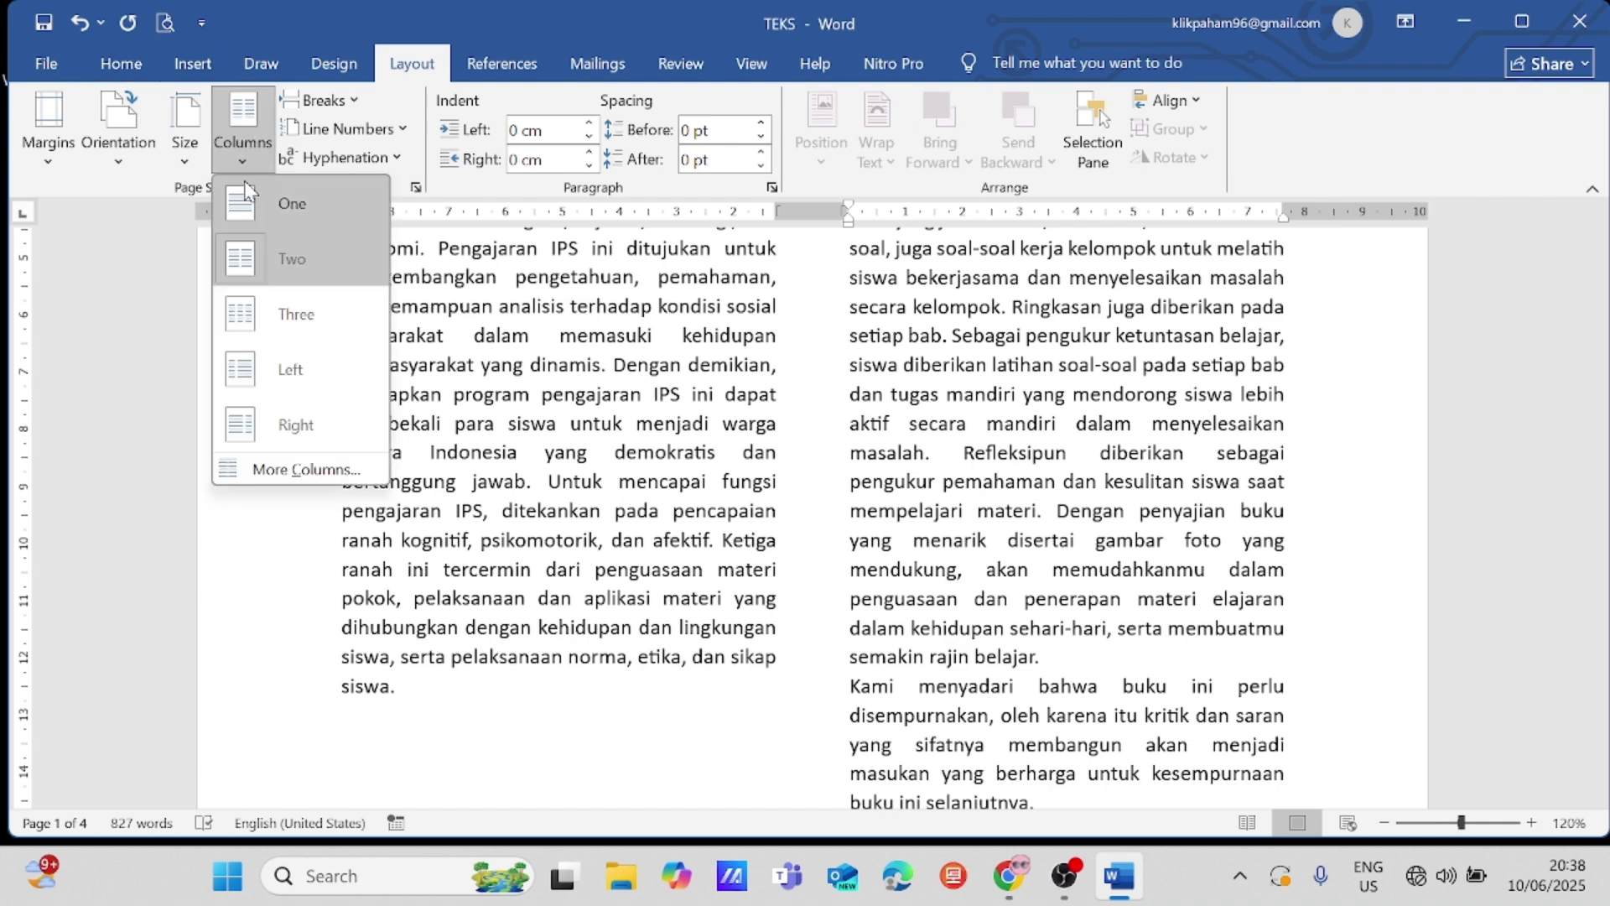
{"action": "left_click", "coordinate": [244, 208]}
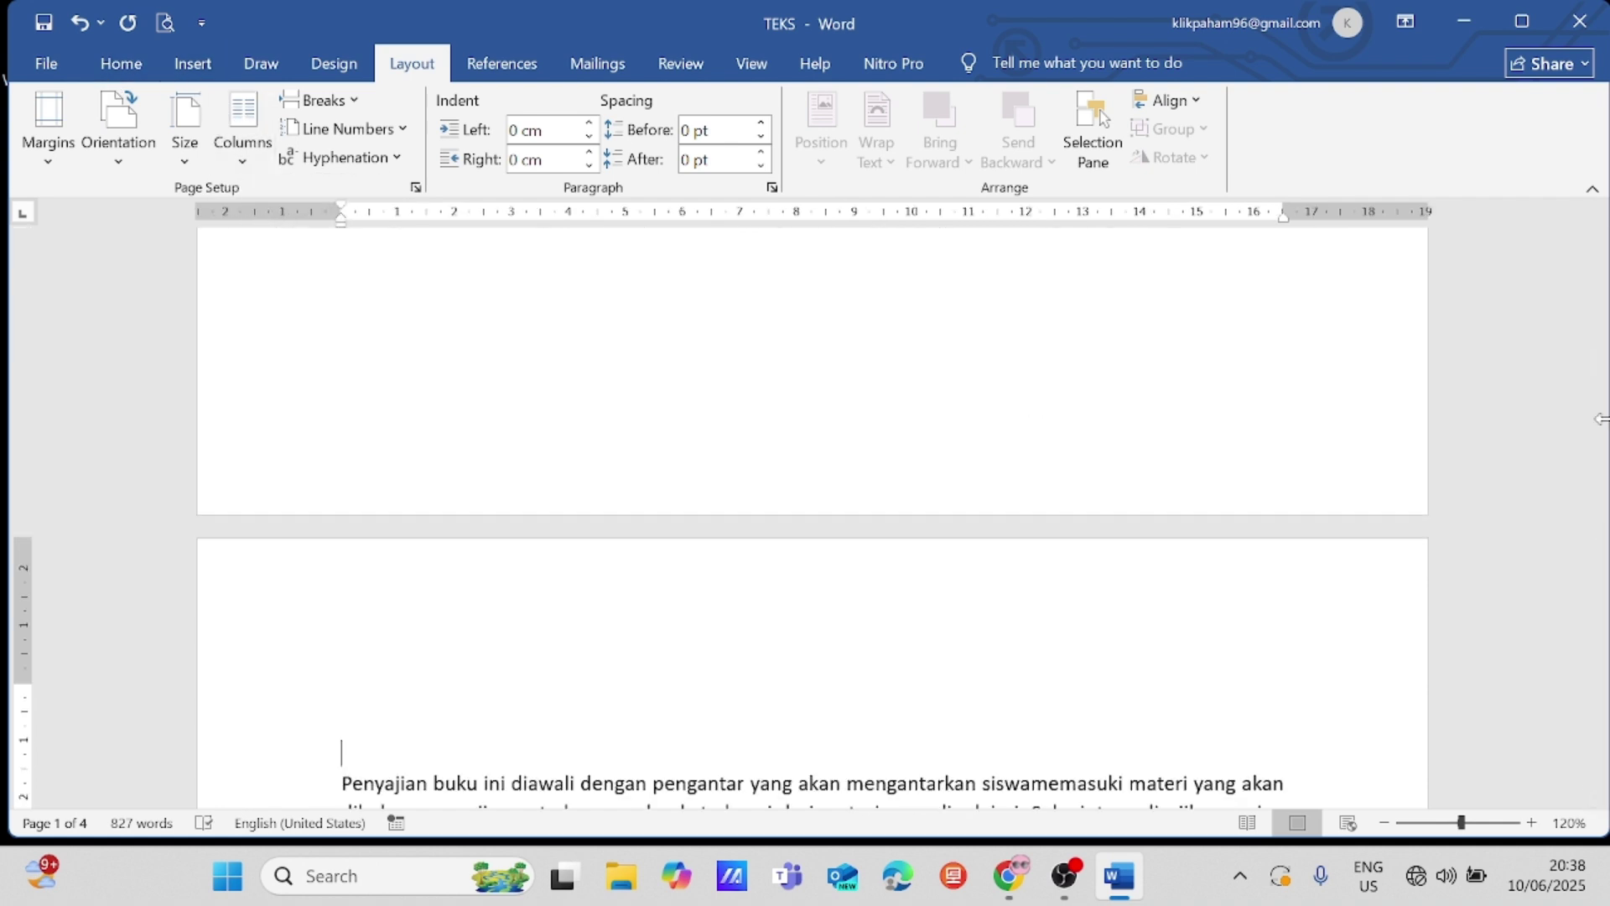
{"action": "mouse_move", "coordinate": [1599, 384]}
{"action": "left_mouse_down"}
{"action": "mouse_move", "coordinate": [1602, 327]}
{"action": "mouse_move", "coordinate": [1602, 379]}
{"action": "left_mouse_up"}
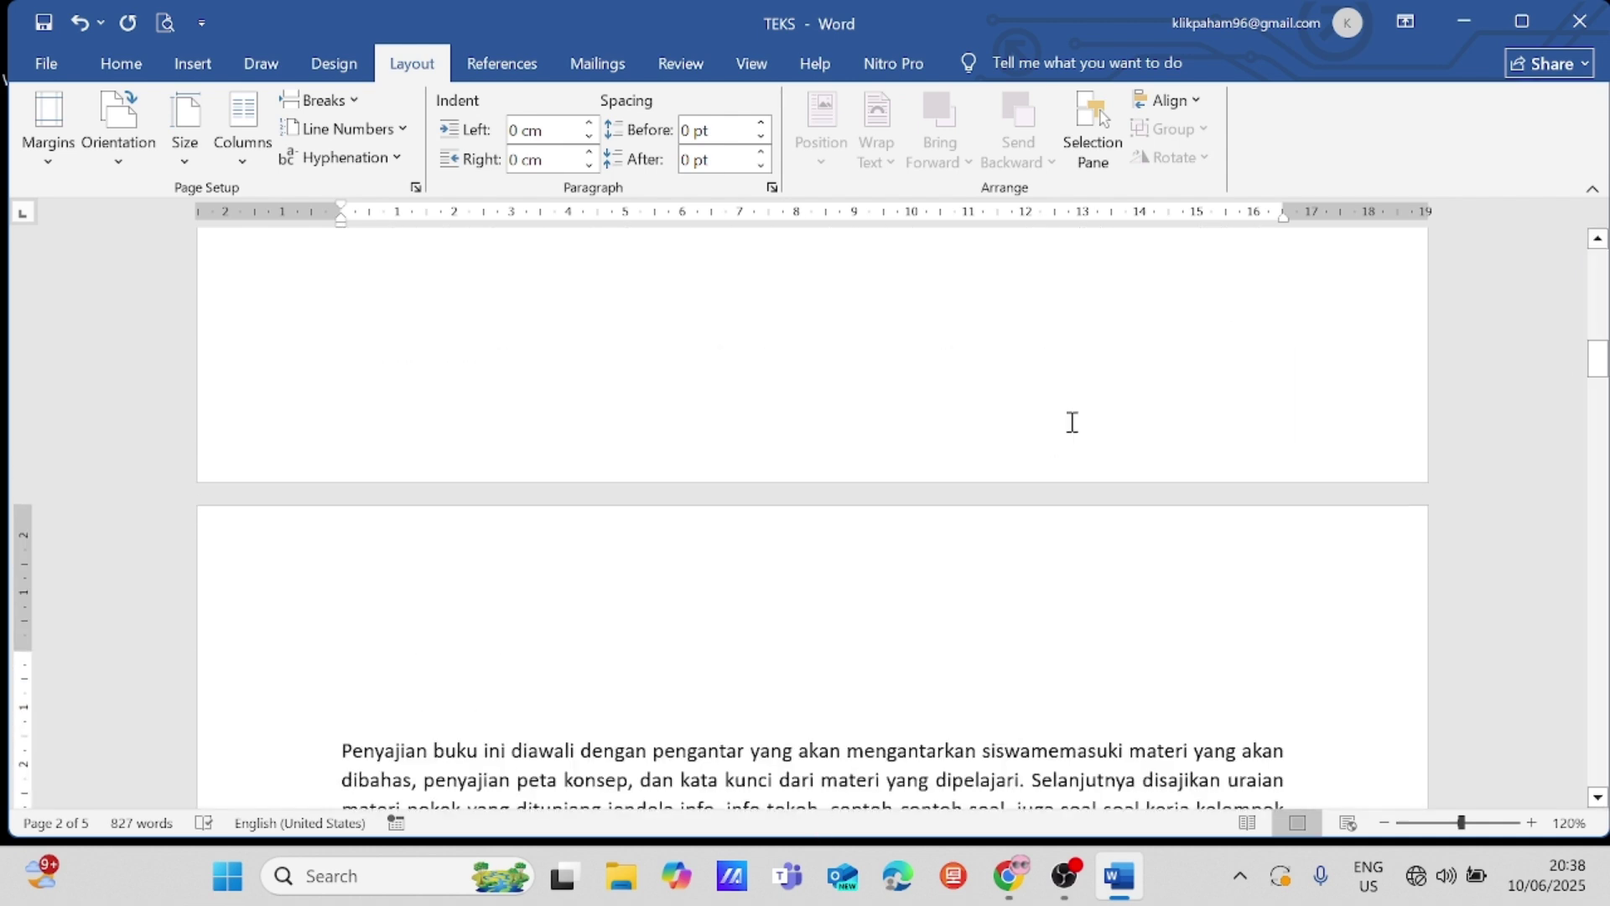
{"action": "key", "text": "BackSpace"}
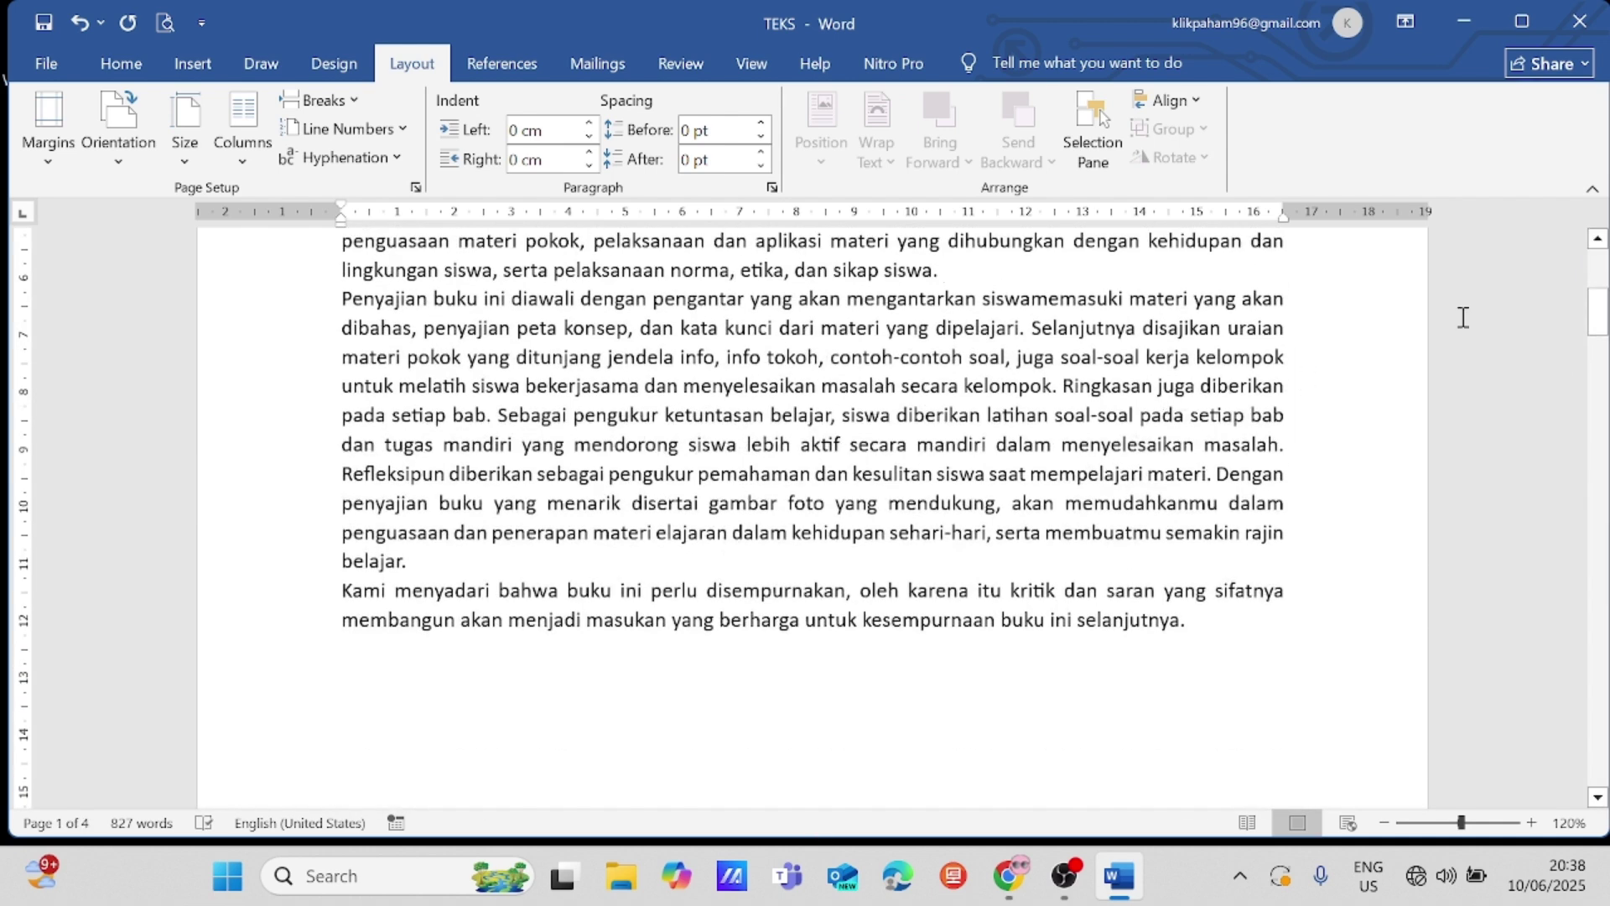
Step: Insert a continuous section break after the paragraph ending "etika, dan sikap siswa." on page 1
{"action": "left_click_drag", "start_coordinate": [1599, 312], "coordinate": [1599, 282]}
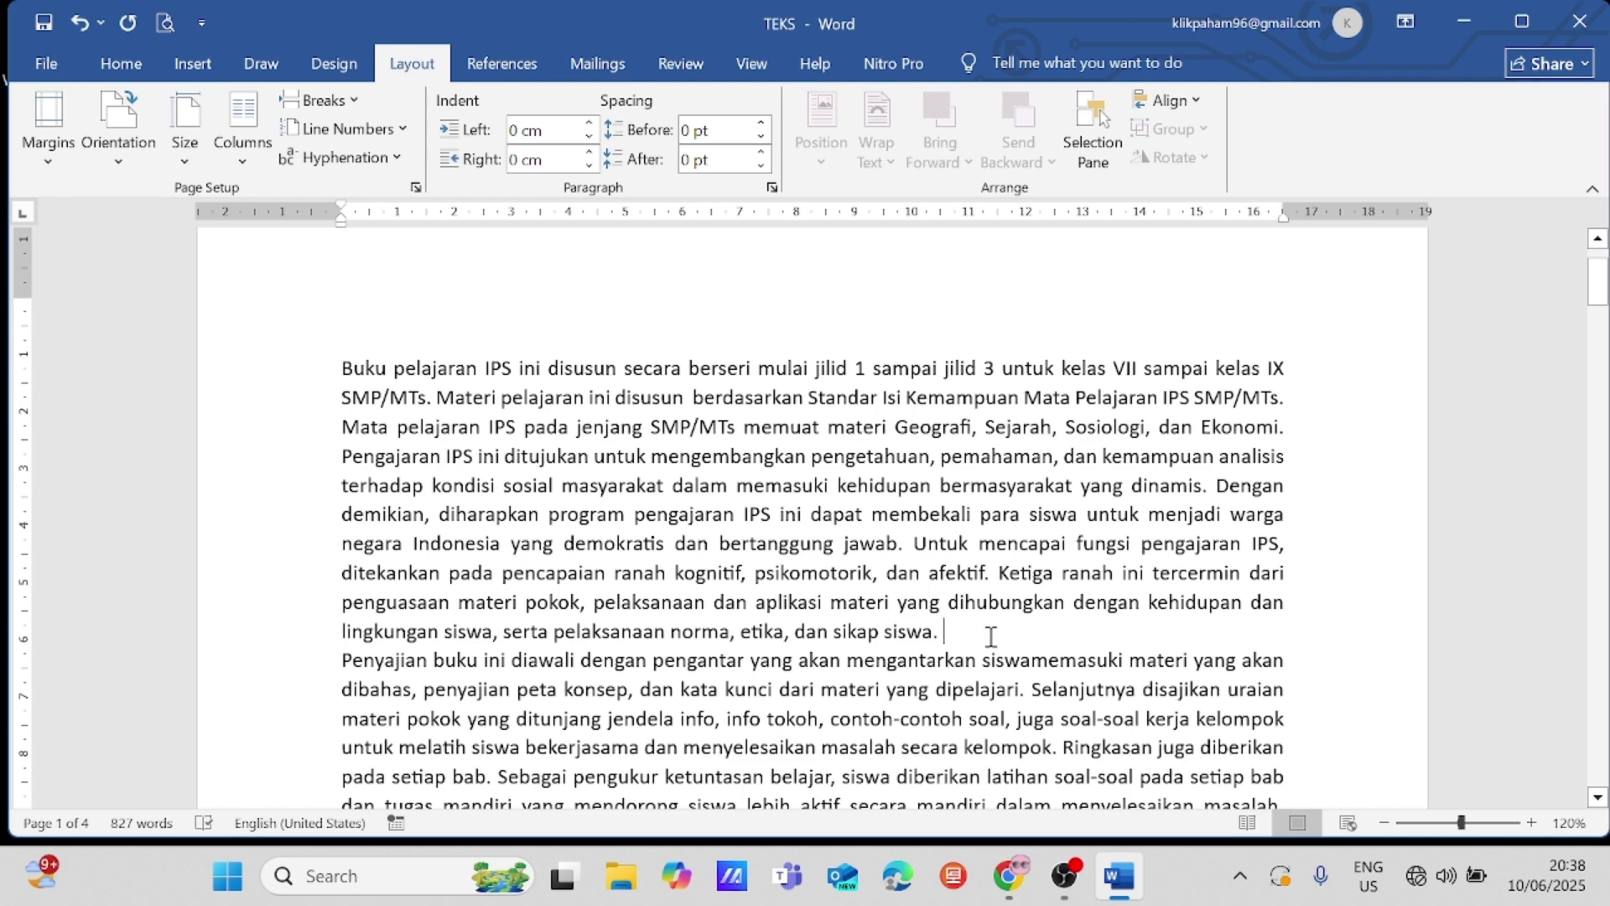
{"action": "left_click", "coordinate": [356, 102]}
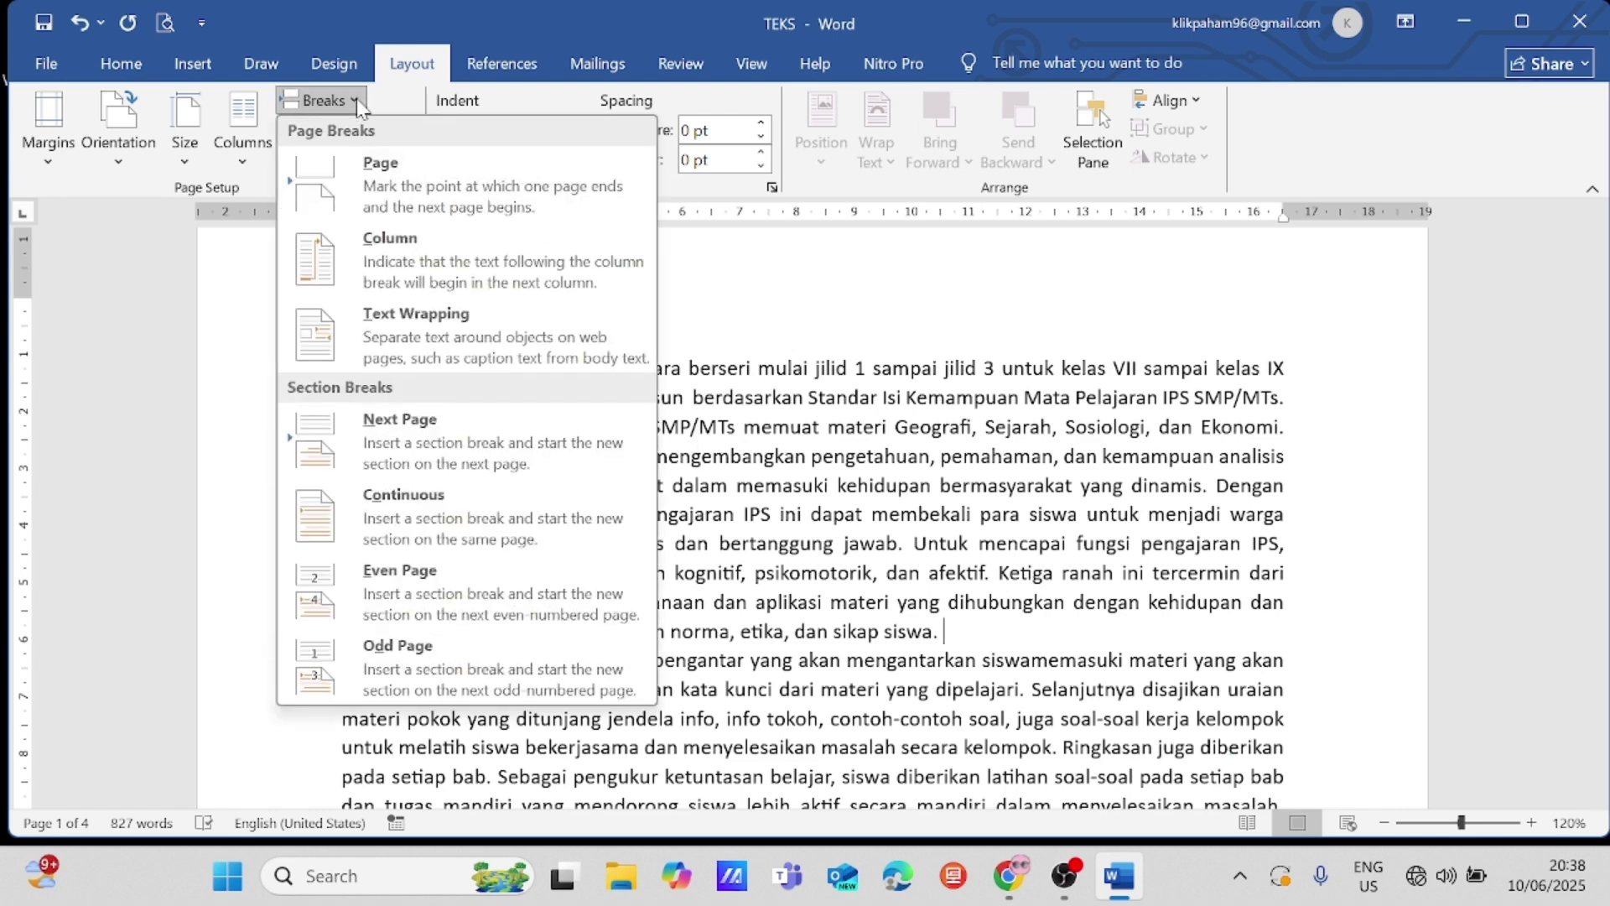
{"action": "left_click", "coordinate": [442, 516]}
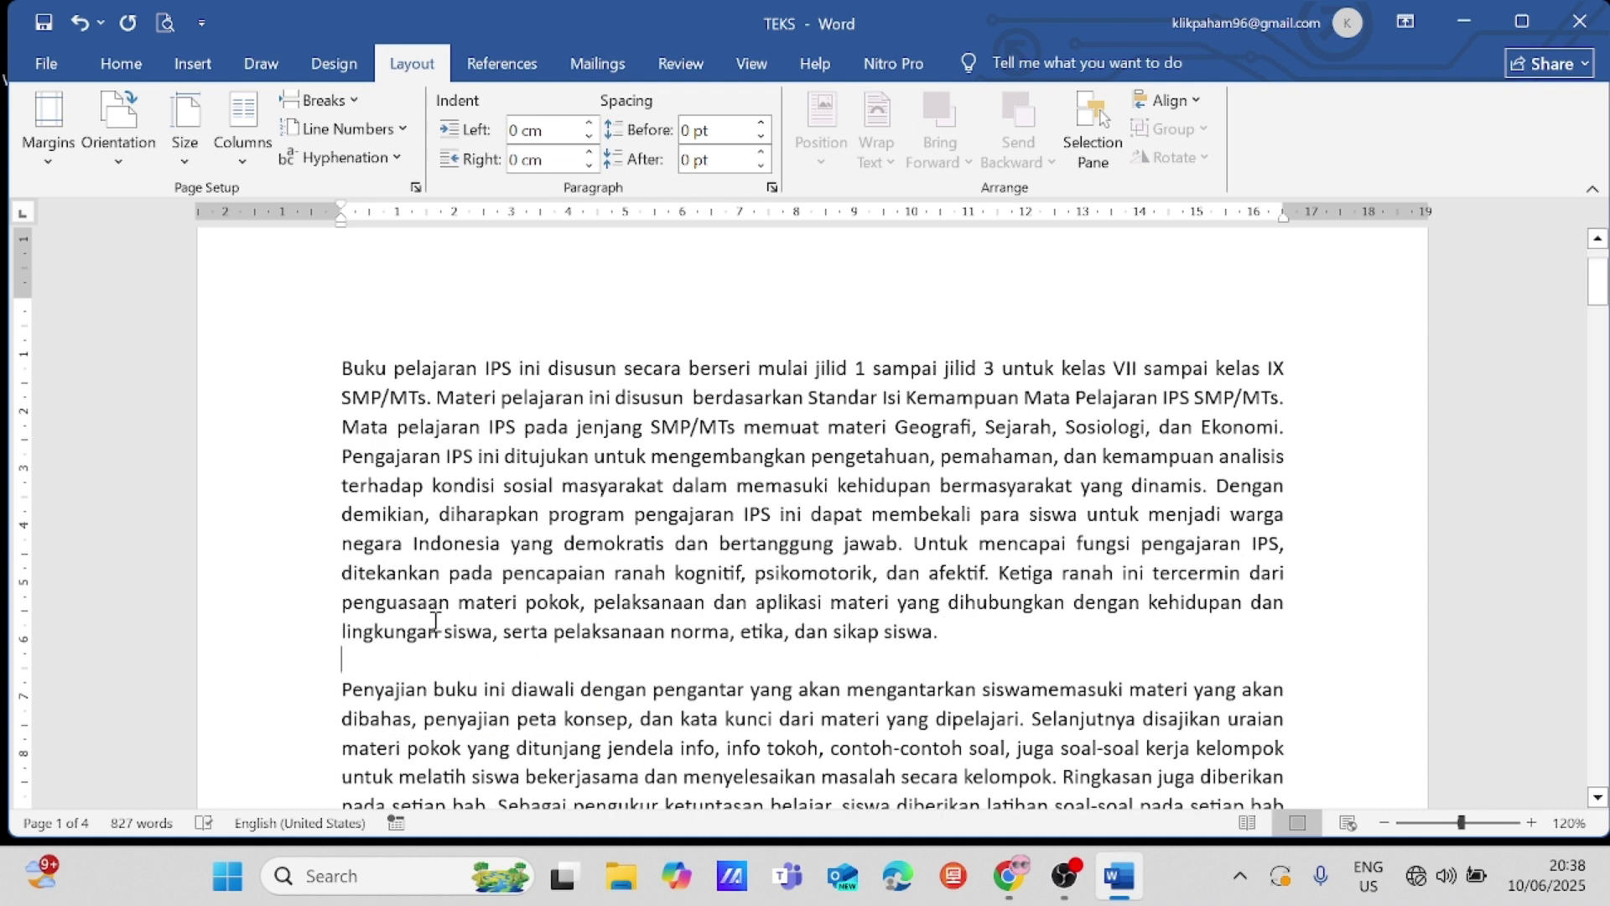
Step: Lay out the section starting with "Penyajian buku ini" in two columns and check its text flow
{"action": "left_click", "coordinate": [243, 124]}
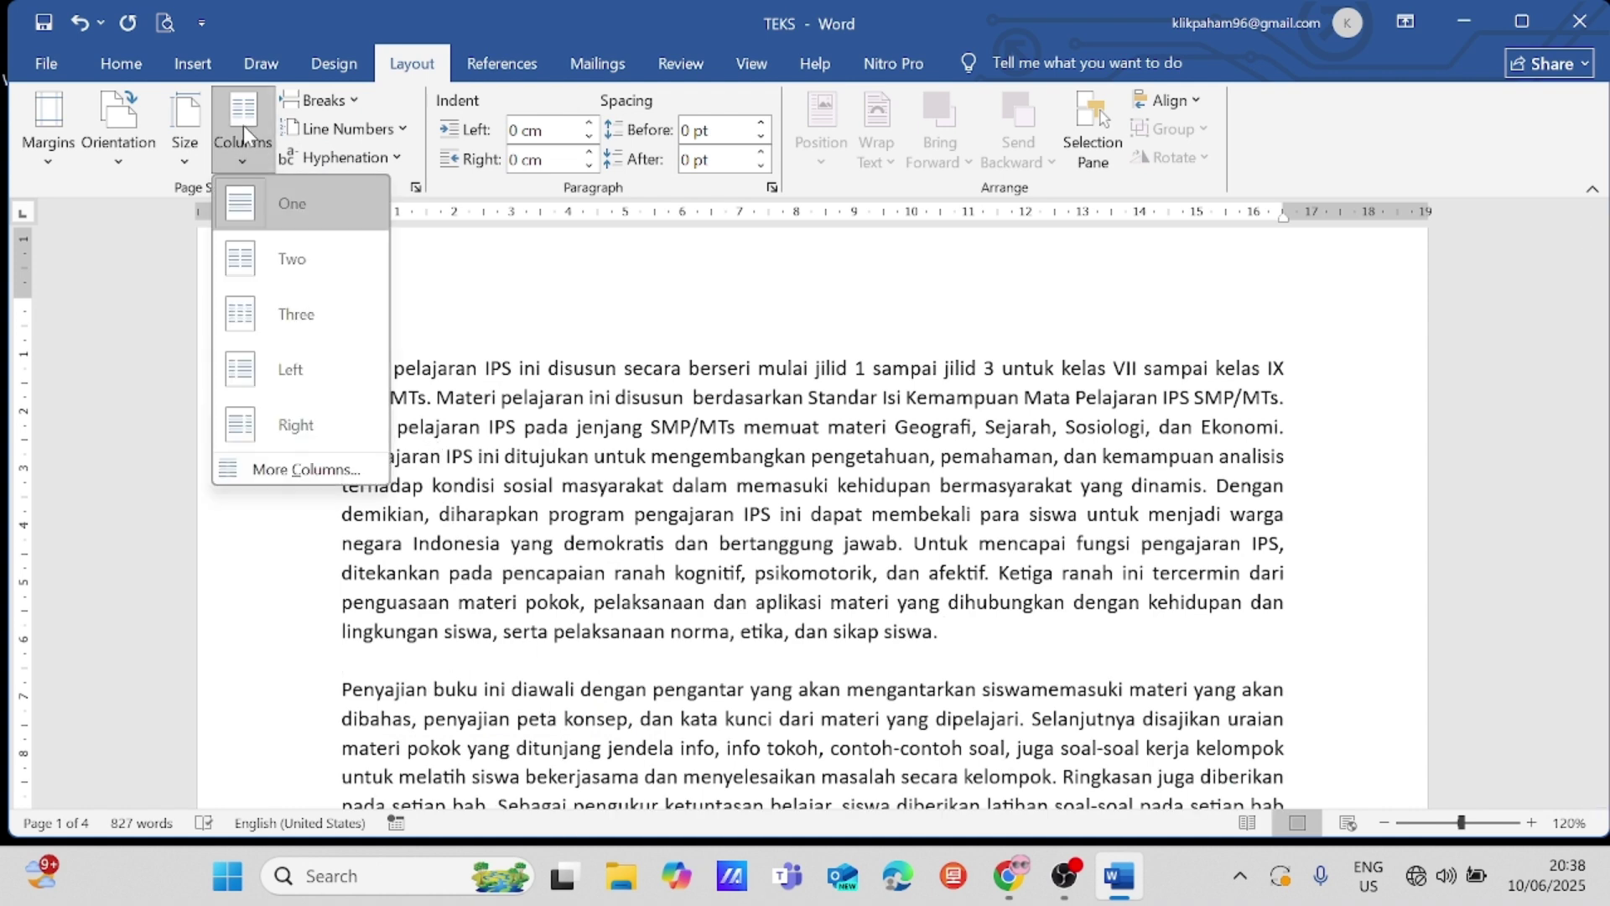
{"action": "left_click", "coordinate": [294, 260]}
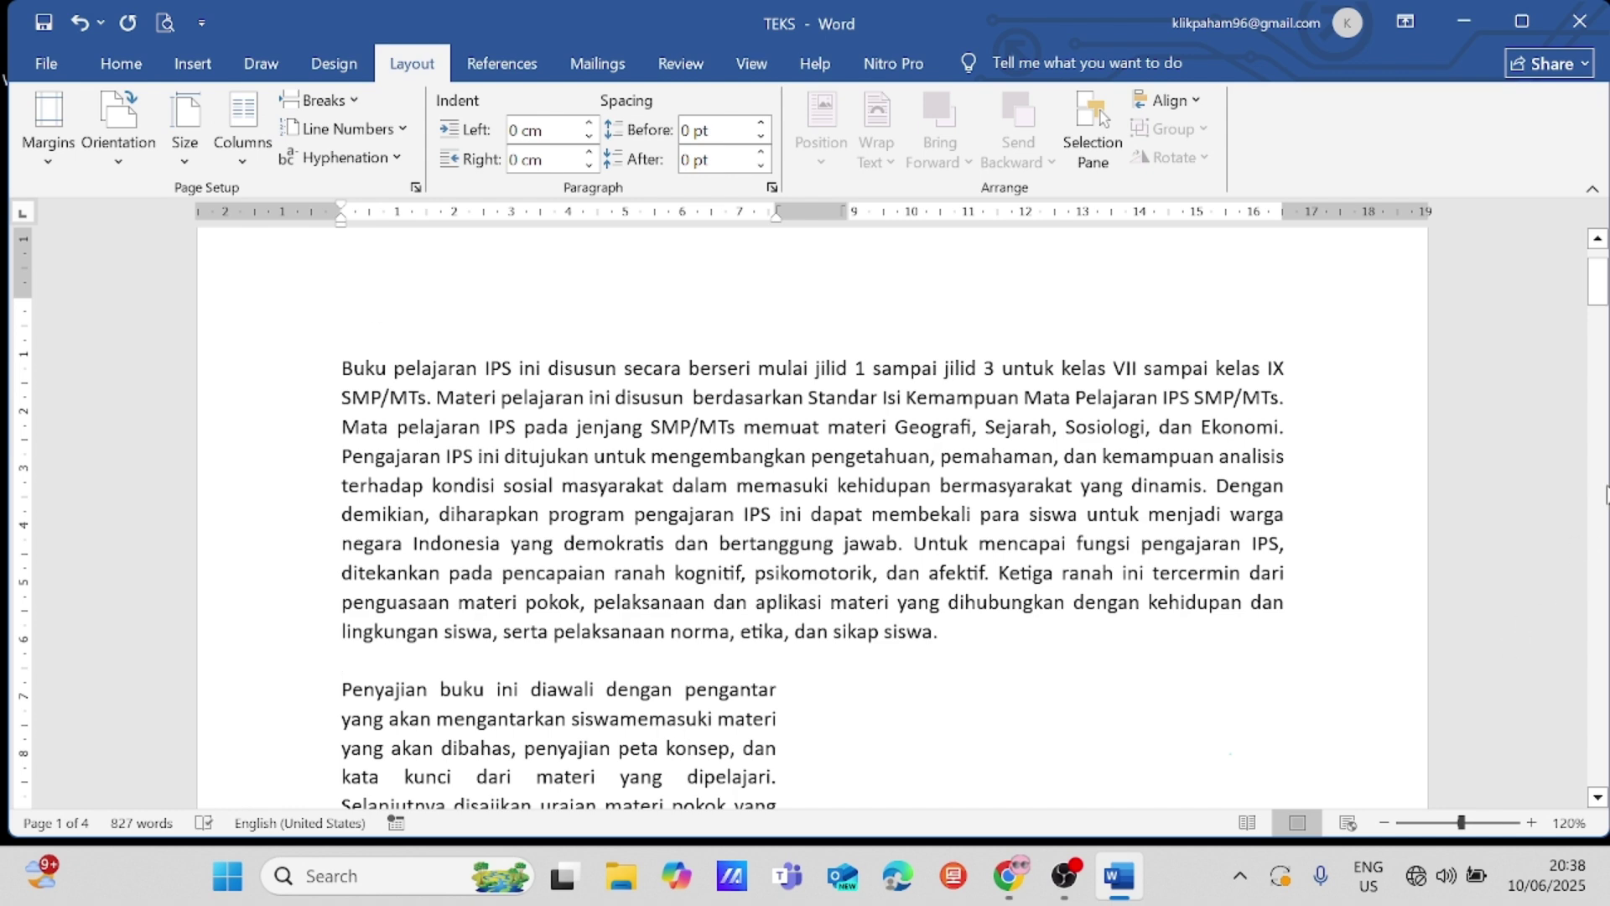
{"action": "left_click", "coordinate": [1604, 300]}
{"action": "left_click_drag", "start_coordinate": [1604, 300], "coordinate": [1604, 350]}
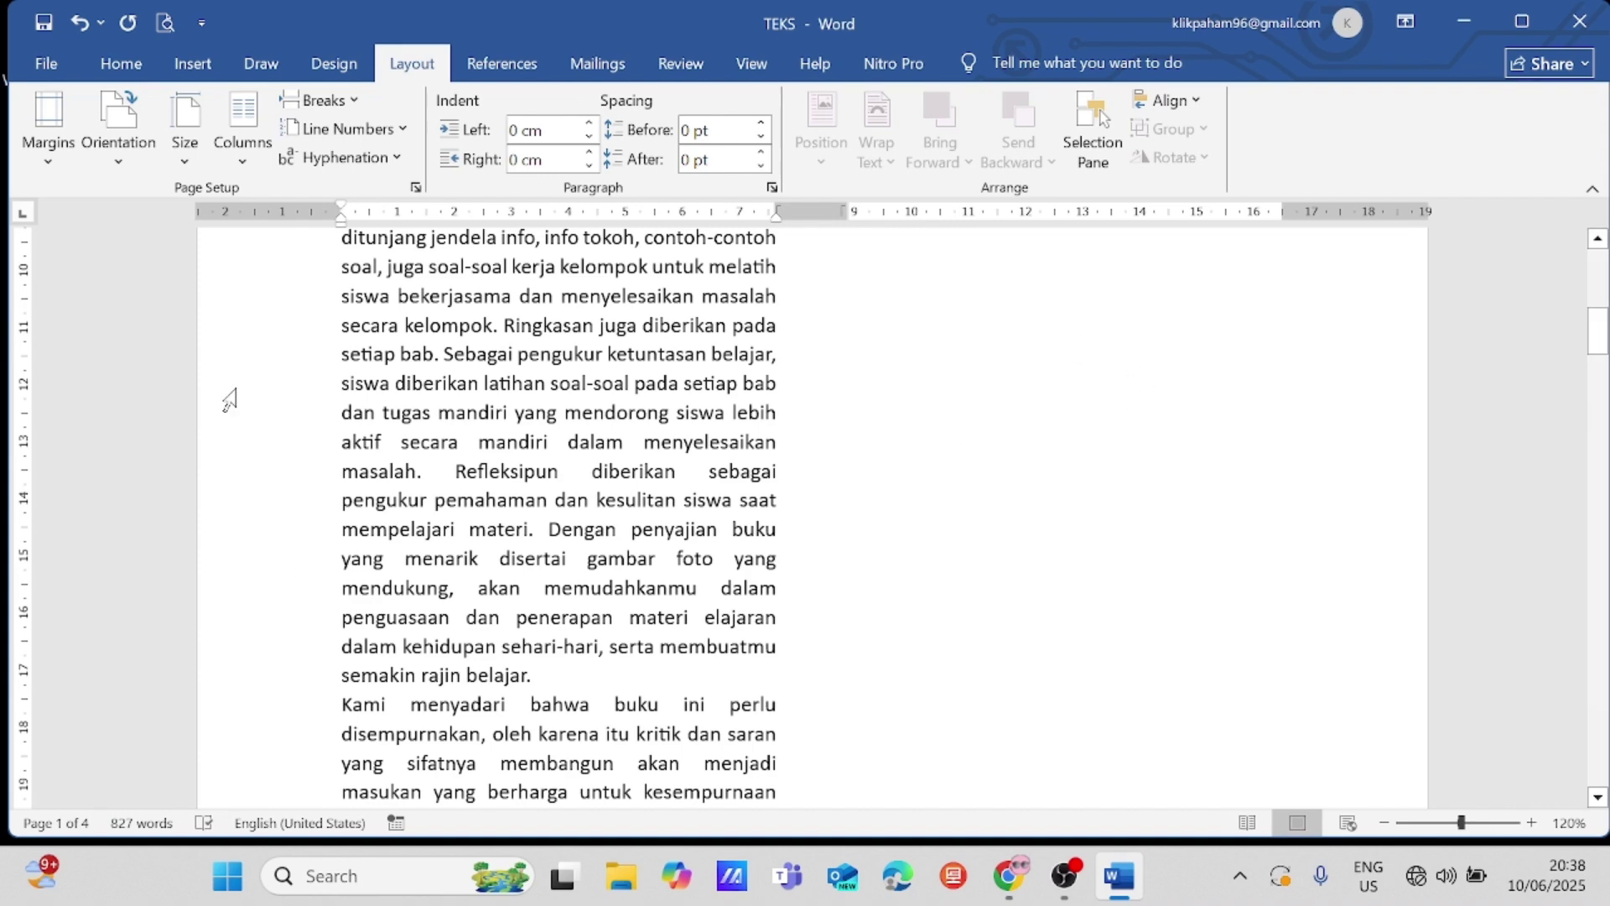
Step: Undo the two-column layout and the continuous section break
{"action": "left_click", "coordinate": [80, 28]}
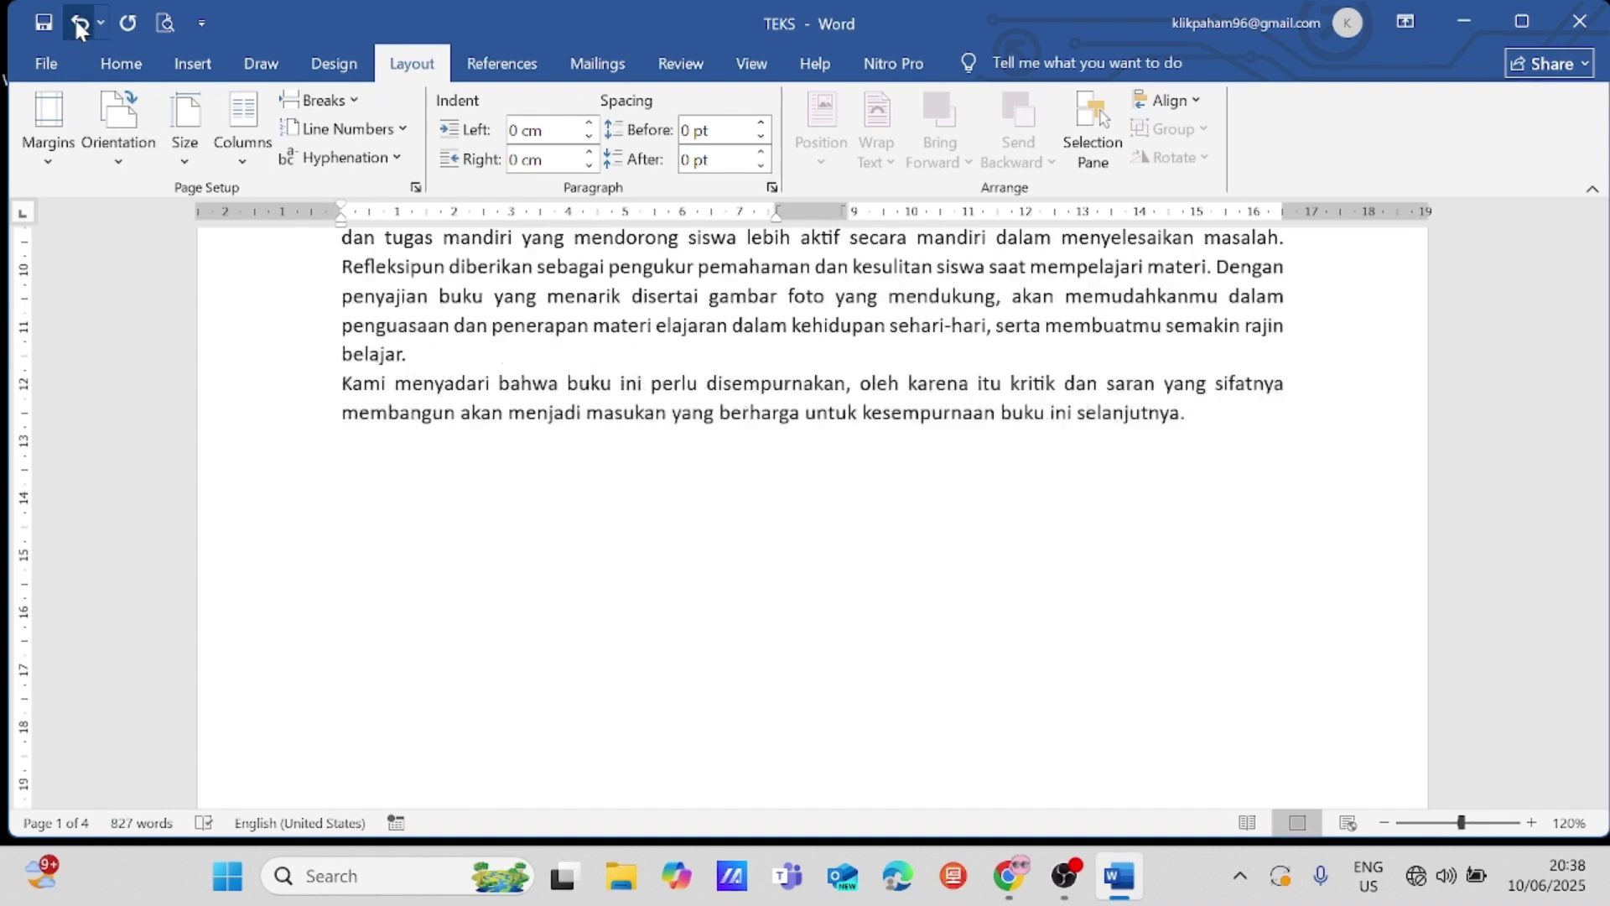
{"action": "left_click", "coordinate": [80, 27]}
{"action": "left_click_drag", "start_coordinate": [1598, 317], "coordinate": [1599, 302]}
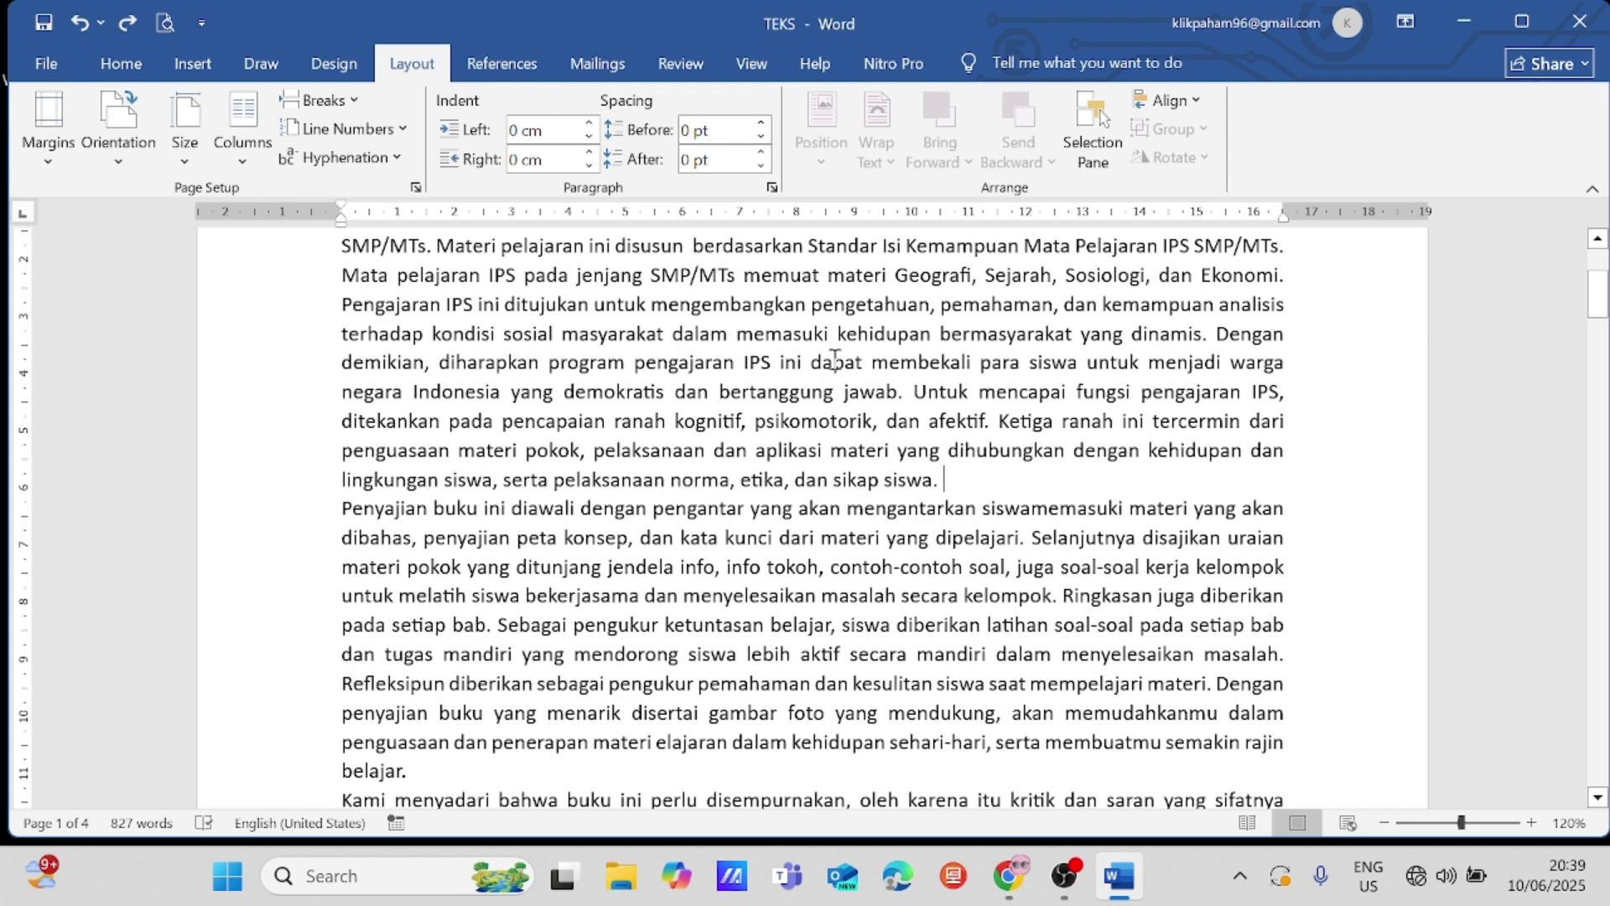
Step: Turn on continuous line numbering and check how the numbers run from page 1 to page 2
{"action": "left_click", "coordinate": [399, 130]}
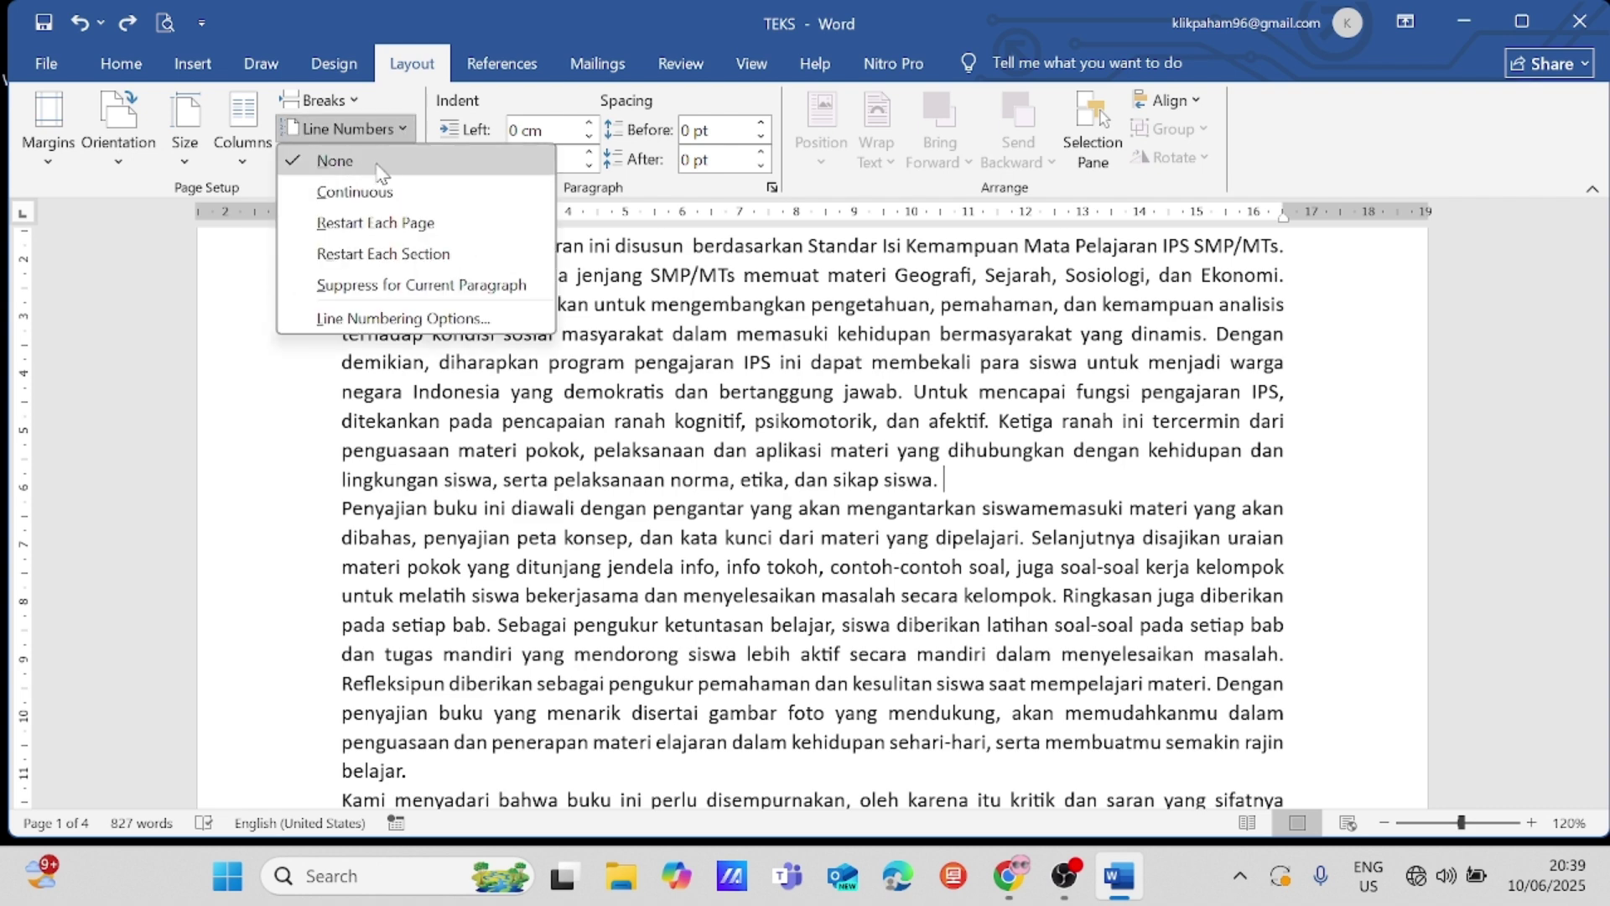
{"action": "left_click", "coordinate": [391, 194]}
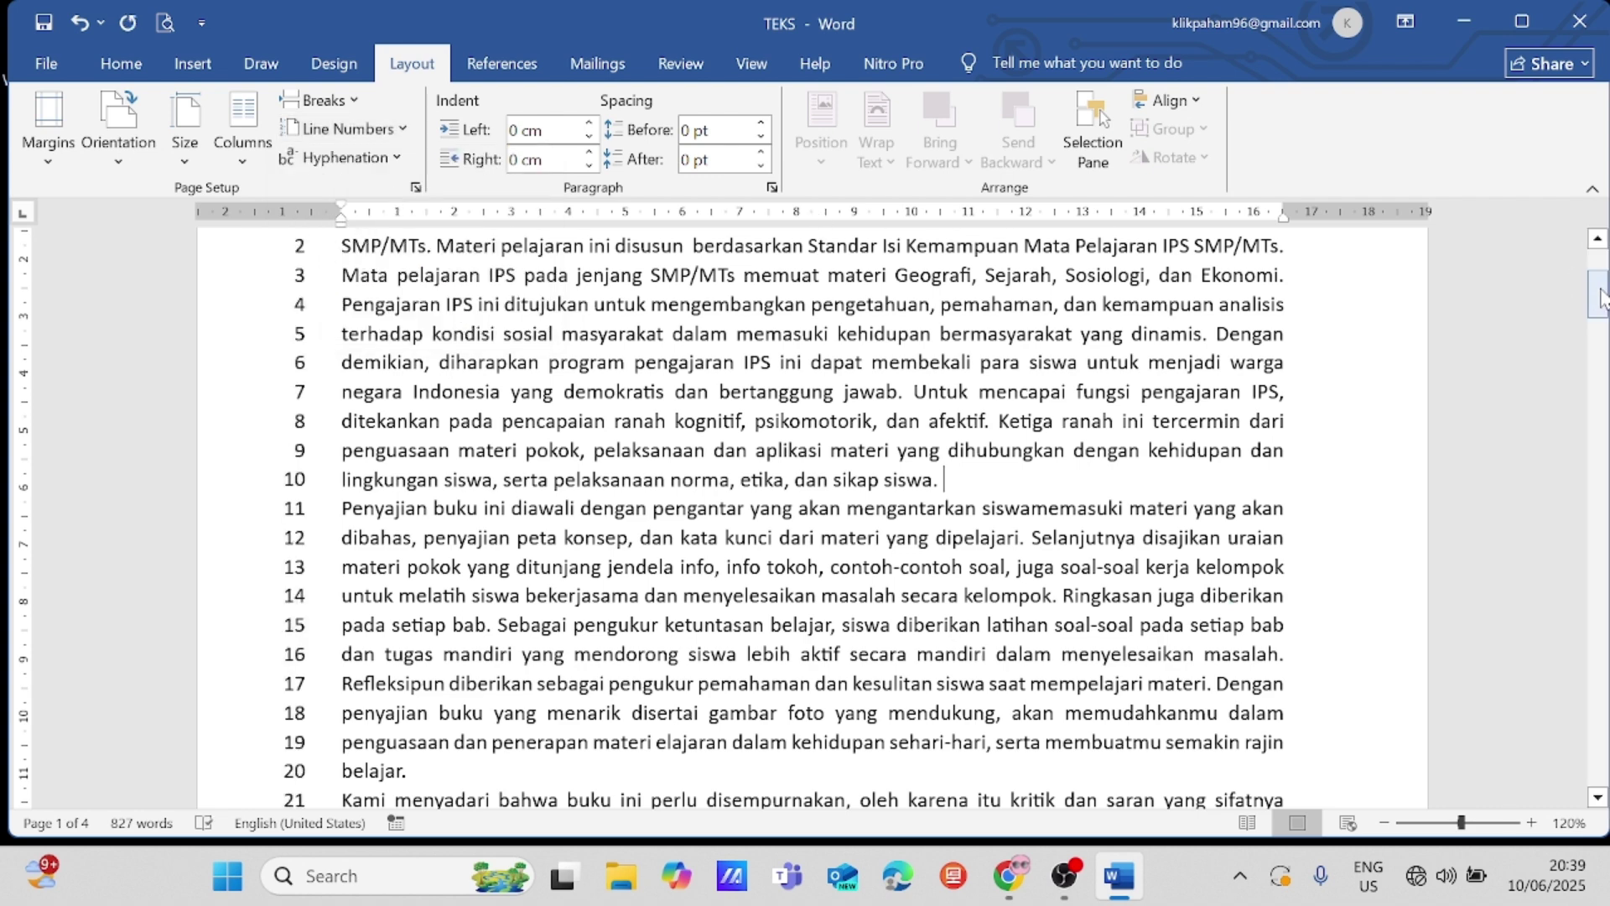
{"action": "left_click_drag", "start_coordinate": [1598, 295], "coordinate": [1598, 270]}
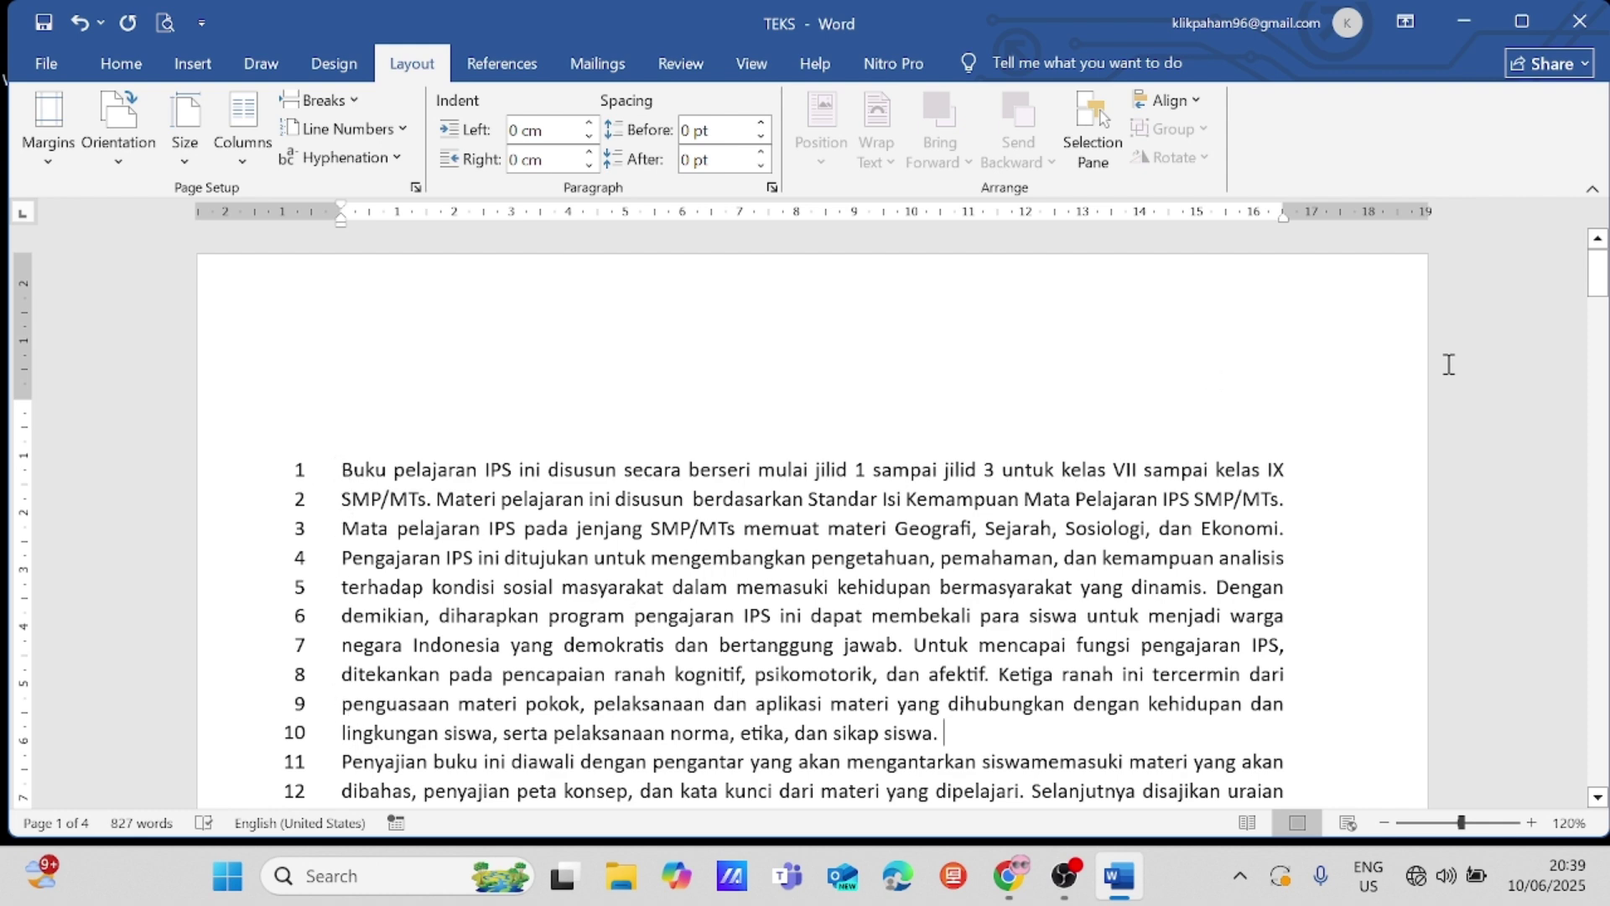
{"action": "left_click_drag", "start_coordinate": [1600, 271], "coordinate": [1603, 325]}
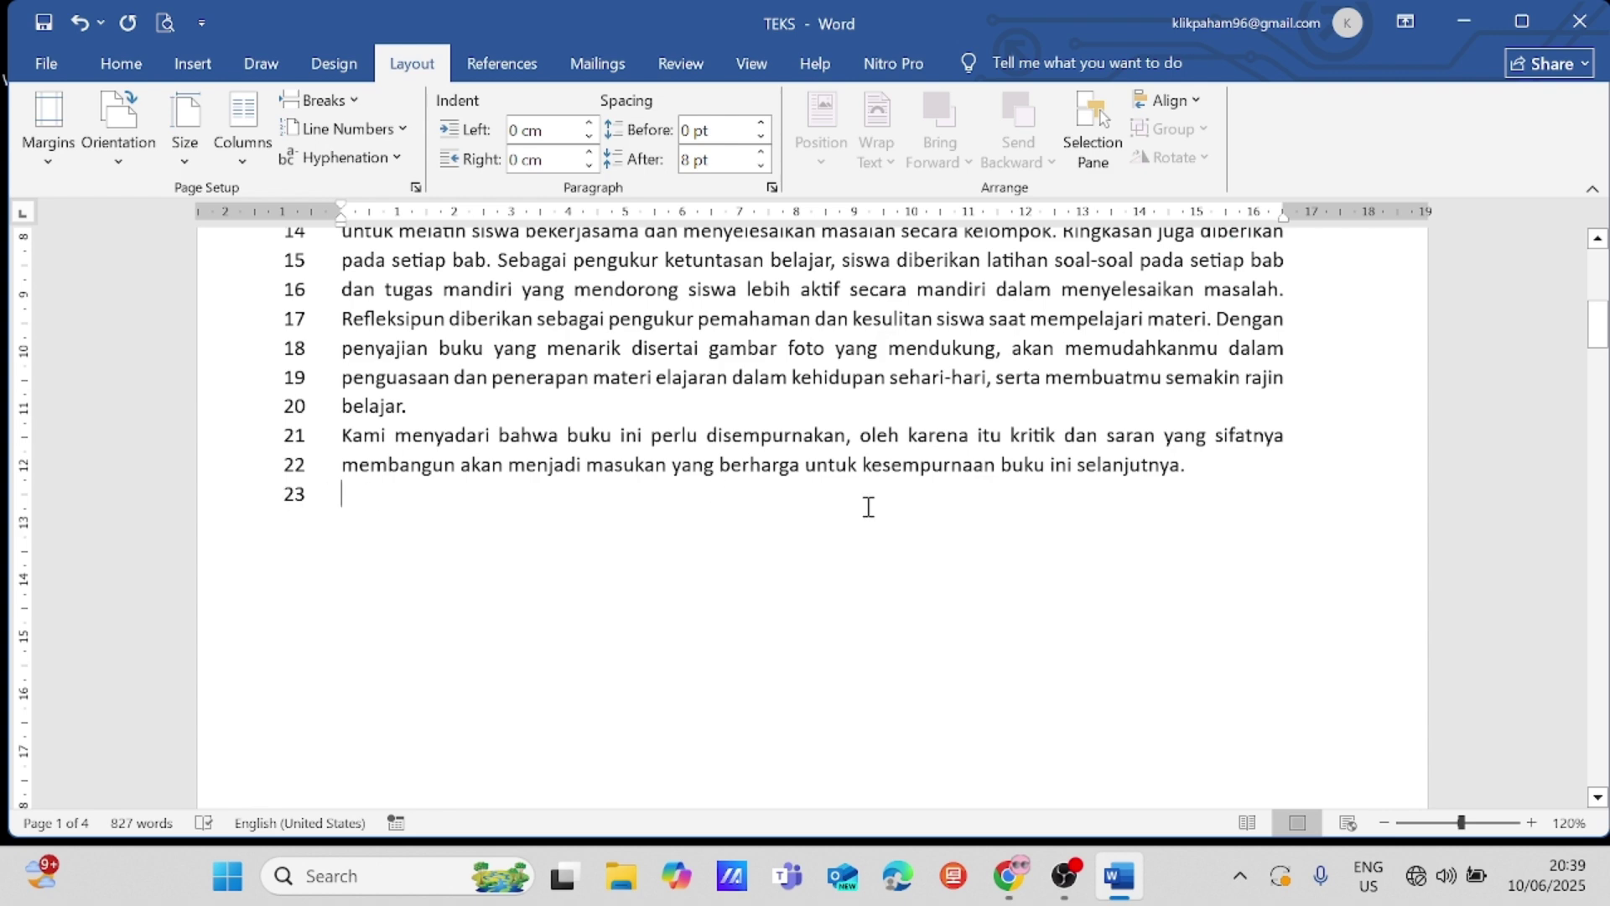
{"action": "left_click_drag", "start_coordinate": [1603, 323], "coordinate": [1603, 399]}
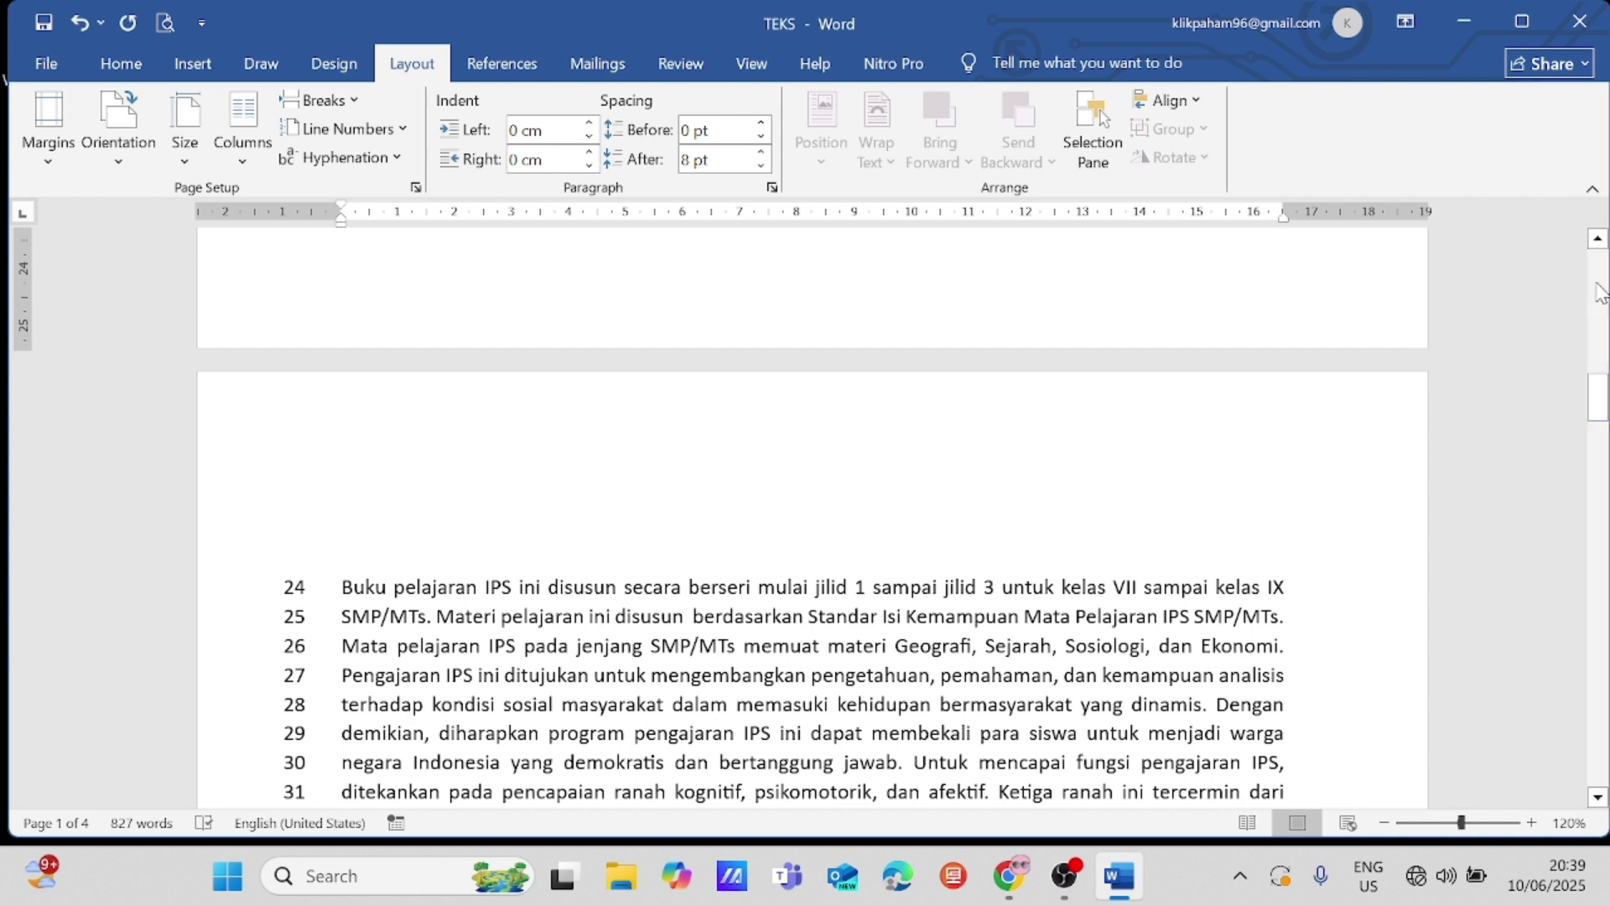
{"action": "left_click_drag", "start_coordinate": [1597, 394], "coordinate": [1598, 273]}
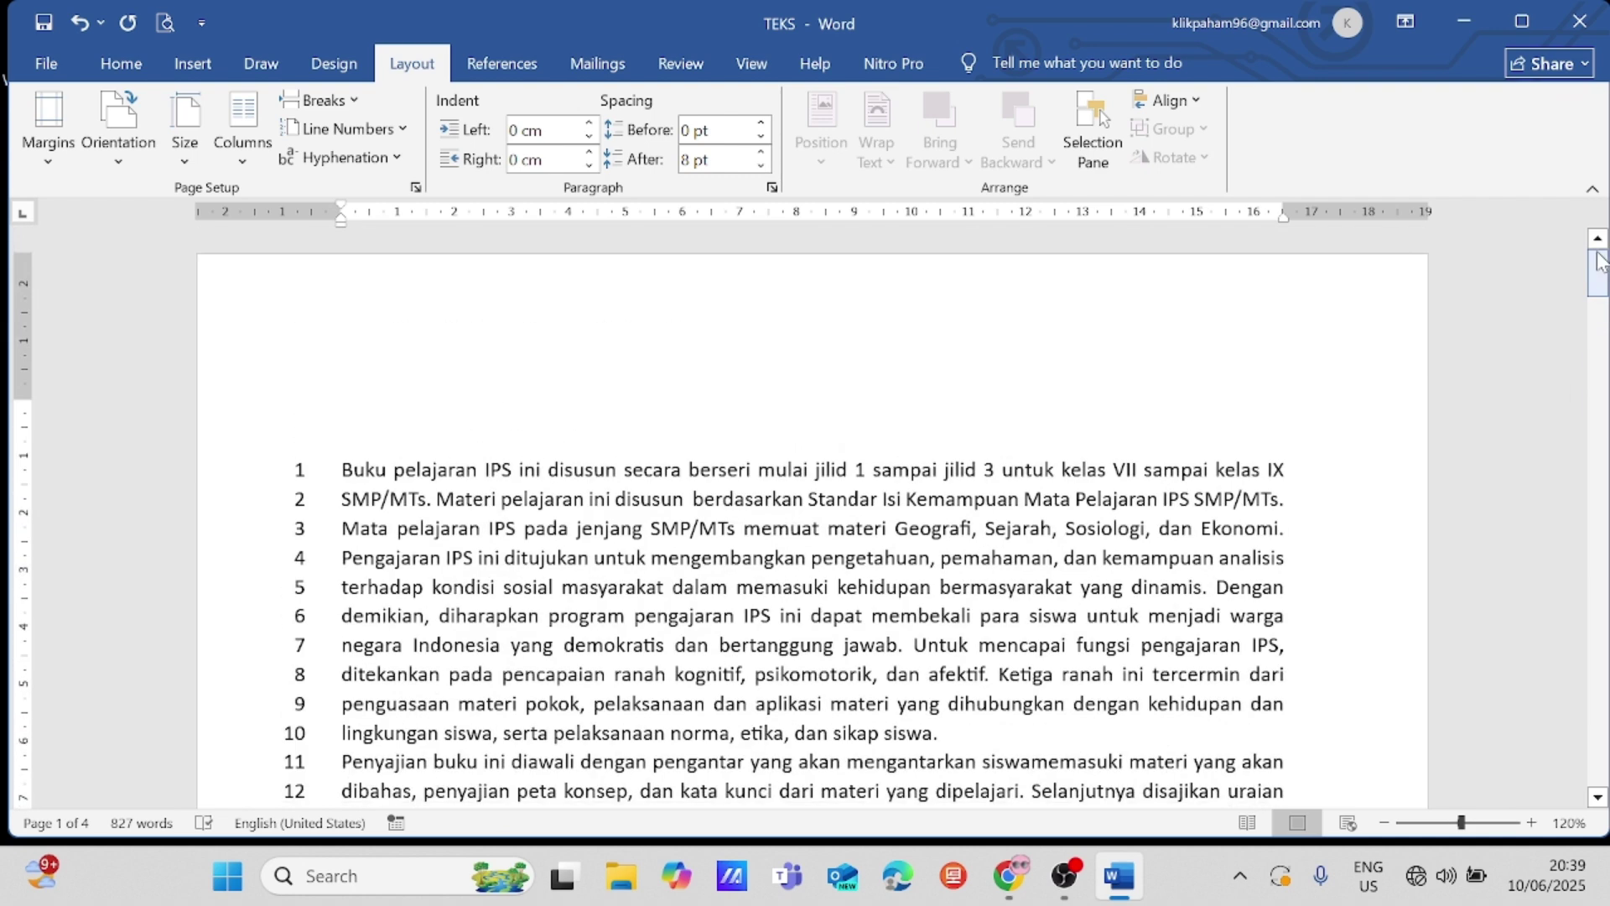
Step: Set the line numbering to restart on each page
{"action": "left_click", "coordinate": [401, 130]}
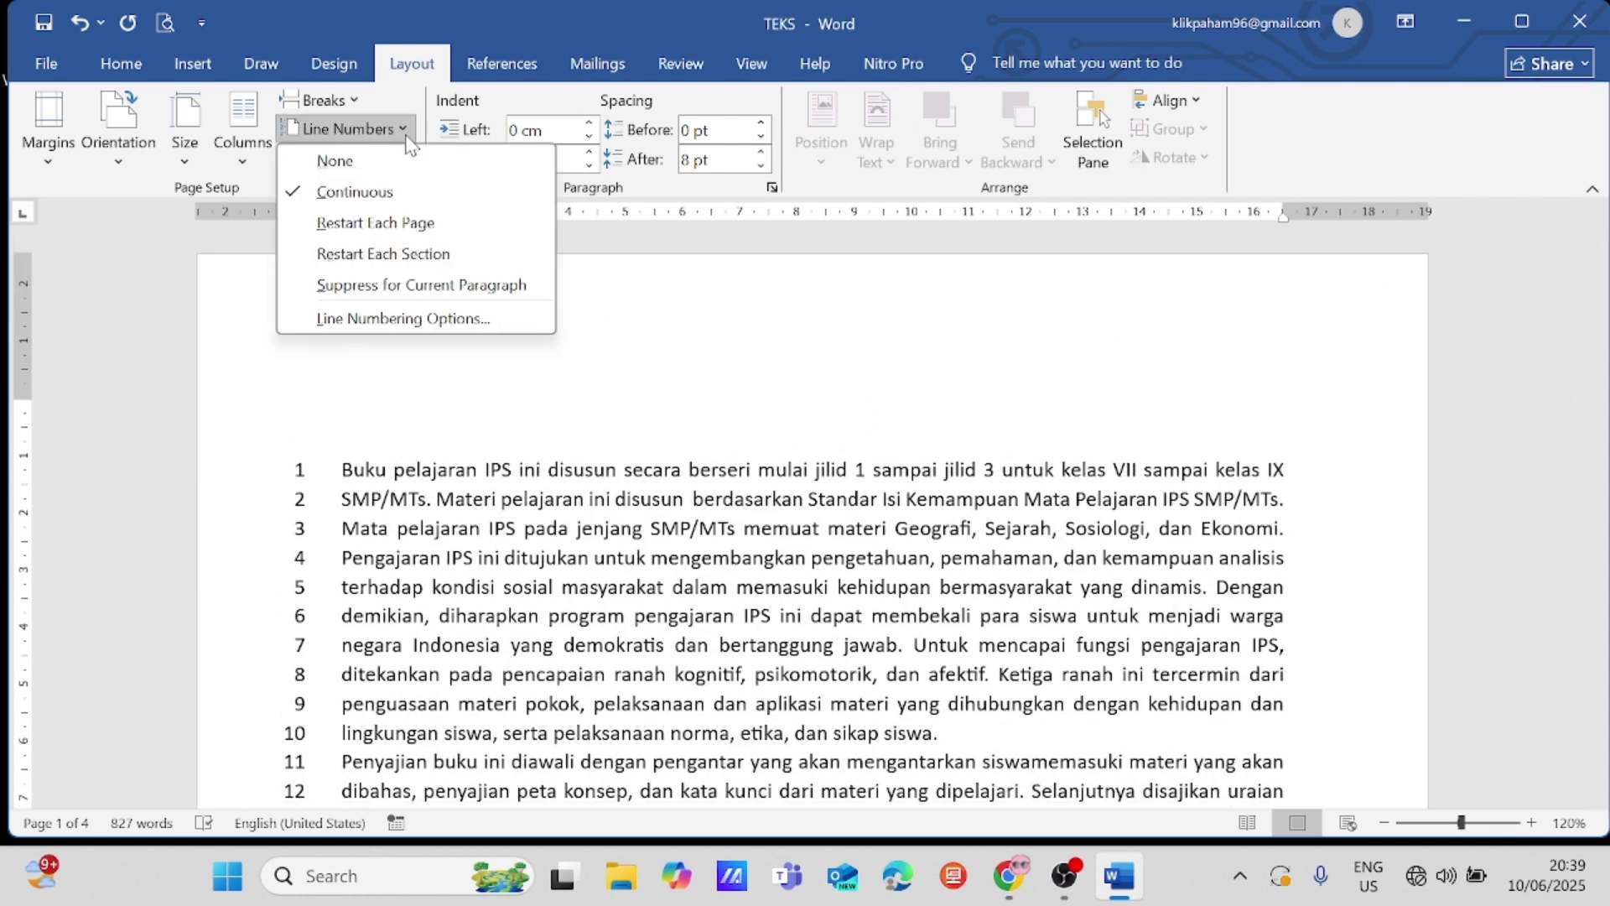
{"action": "left_click", "coordinate": [417, 228]}
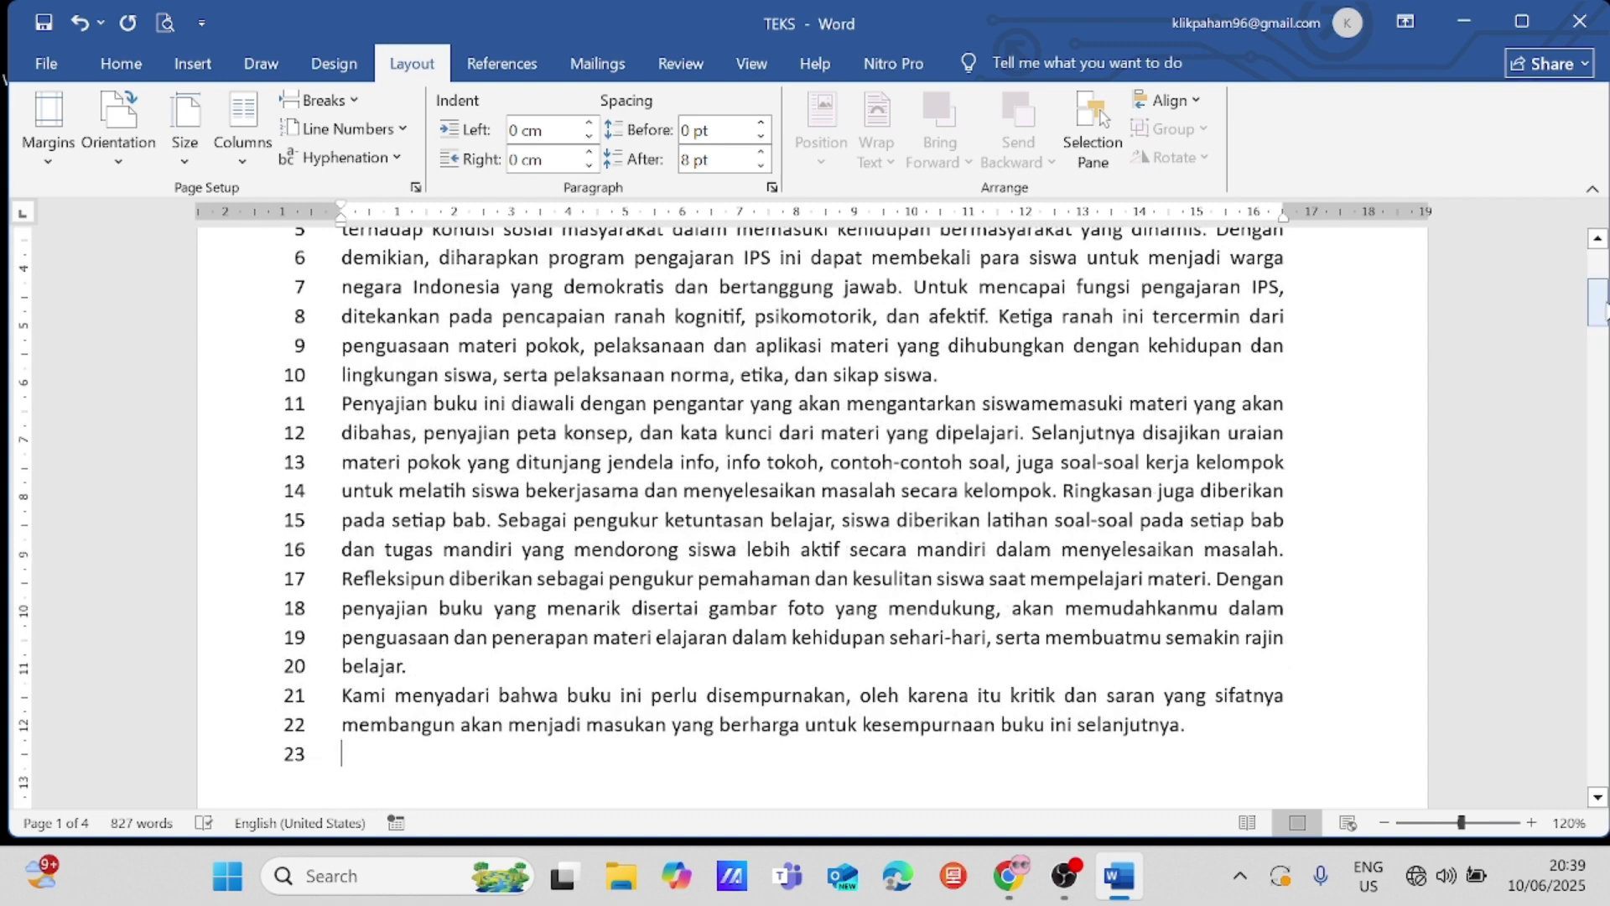
Step: Examine how line numbers run from page 1 to page 2, keeping the numbering set to restart each page
{"action": "left_click_drag", "start_coordinate": [1598, 310], "coordinate": [1600, 401]}
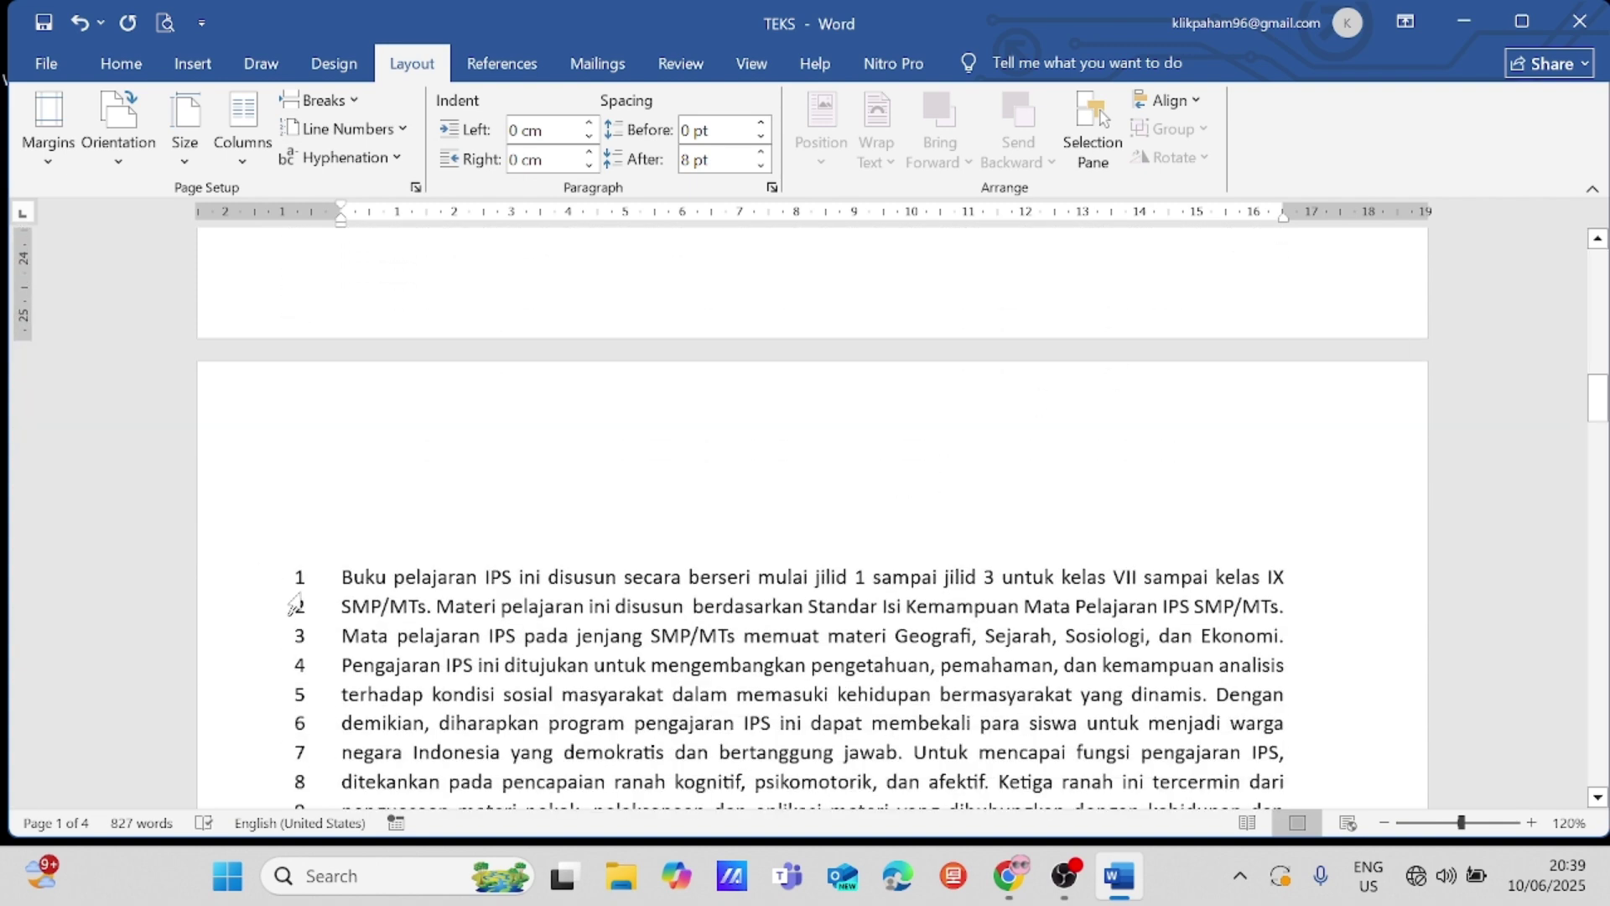
{"action": "left_click", "coordinate": [404, 133]}
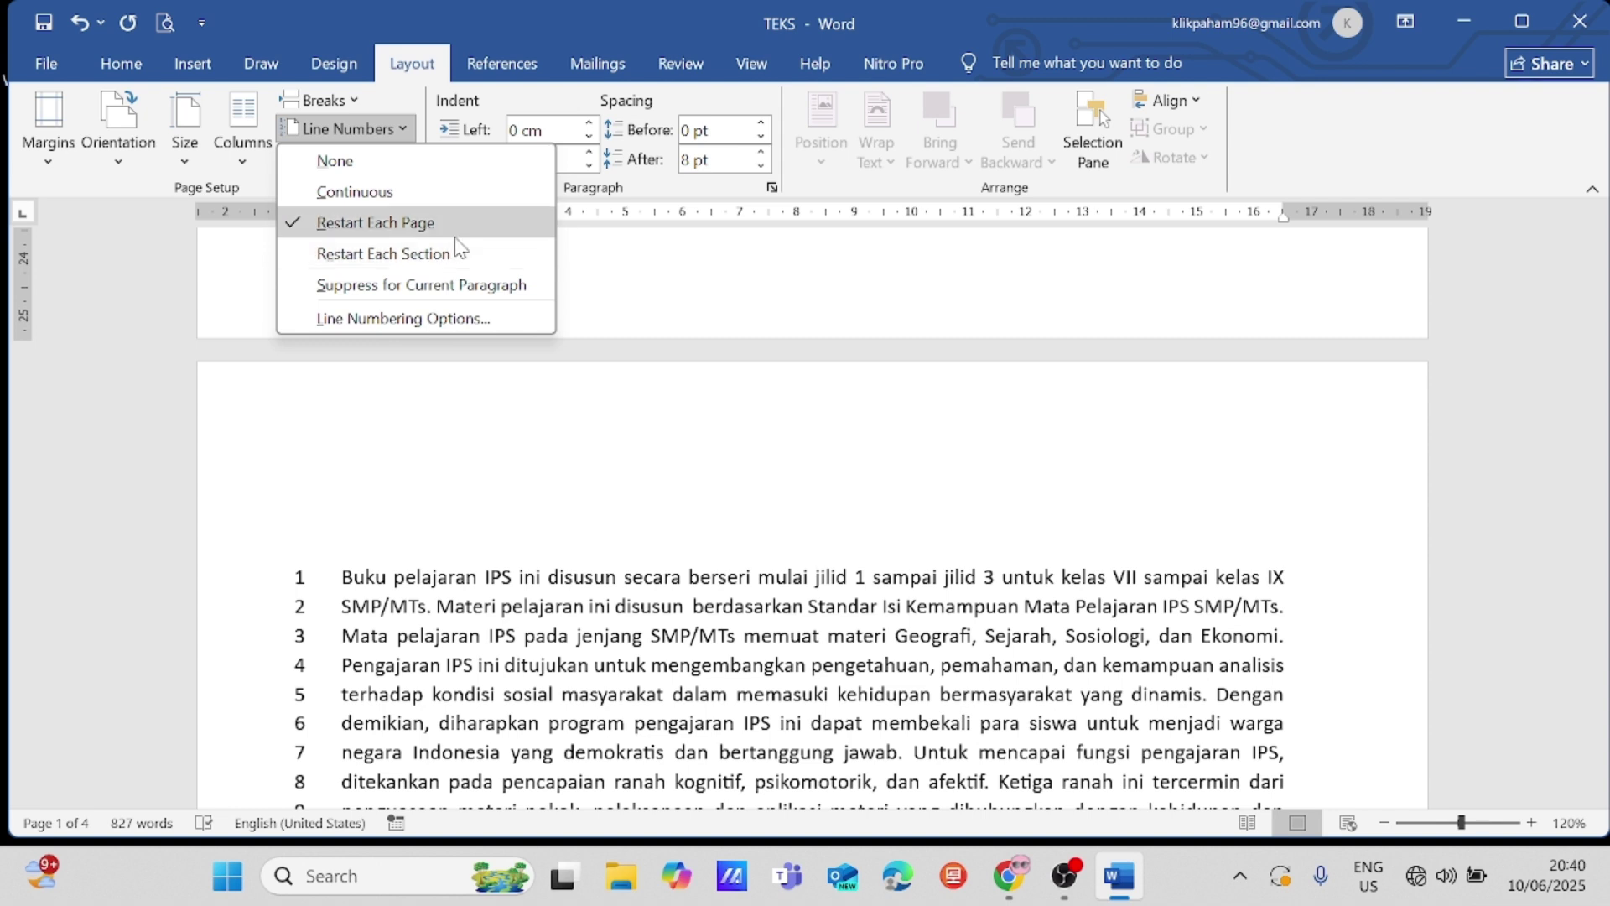
{"action": "left_click", "coordinate": [422, 224]}
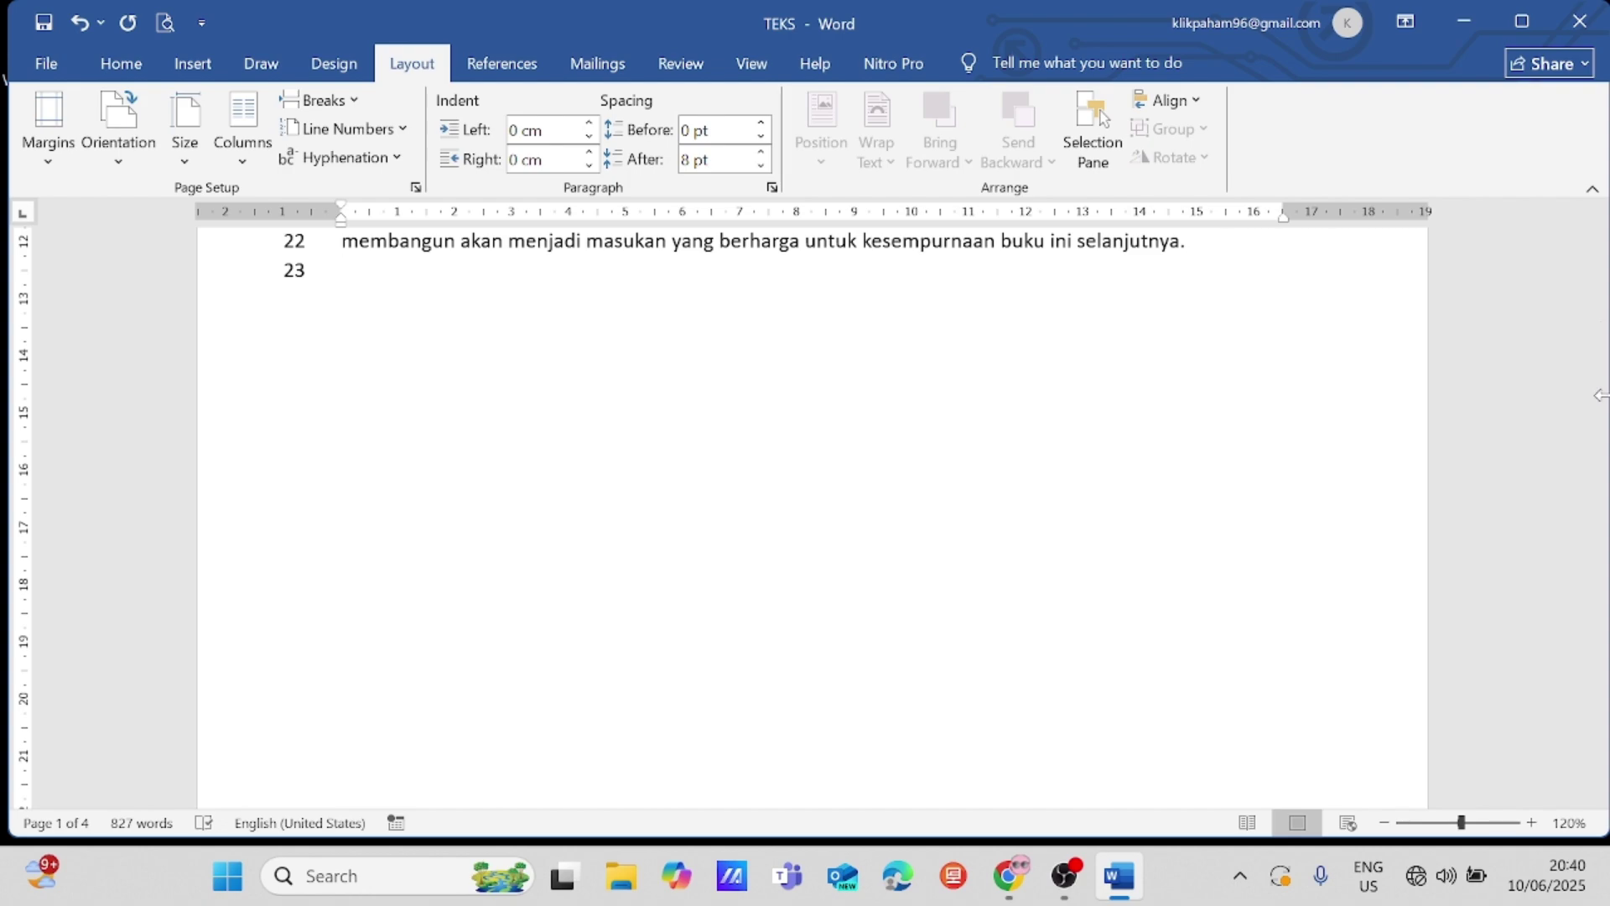
{"action": "left_click_drag", "start_coordinate": [1599, 357], "coordinate": [1599, 302]}
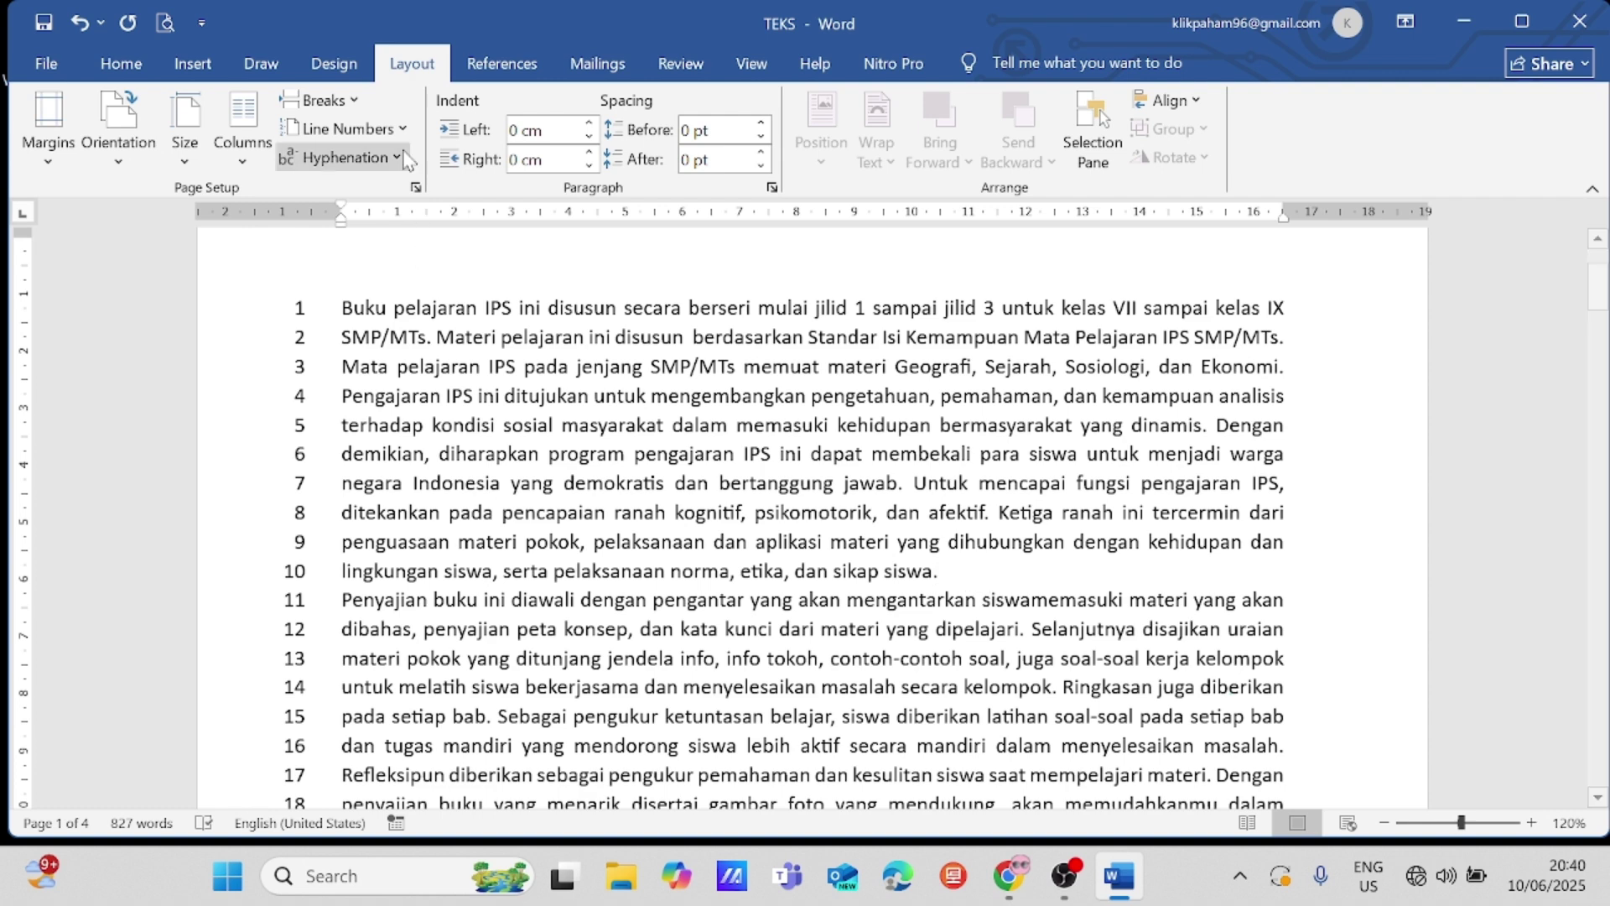
Step: Insert a continuous section break before the "Penyajian buku ini" paragraph and set line numbering to restart each section
{"action": "left_click", "coordinate": [352, 99]}
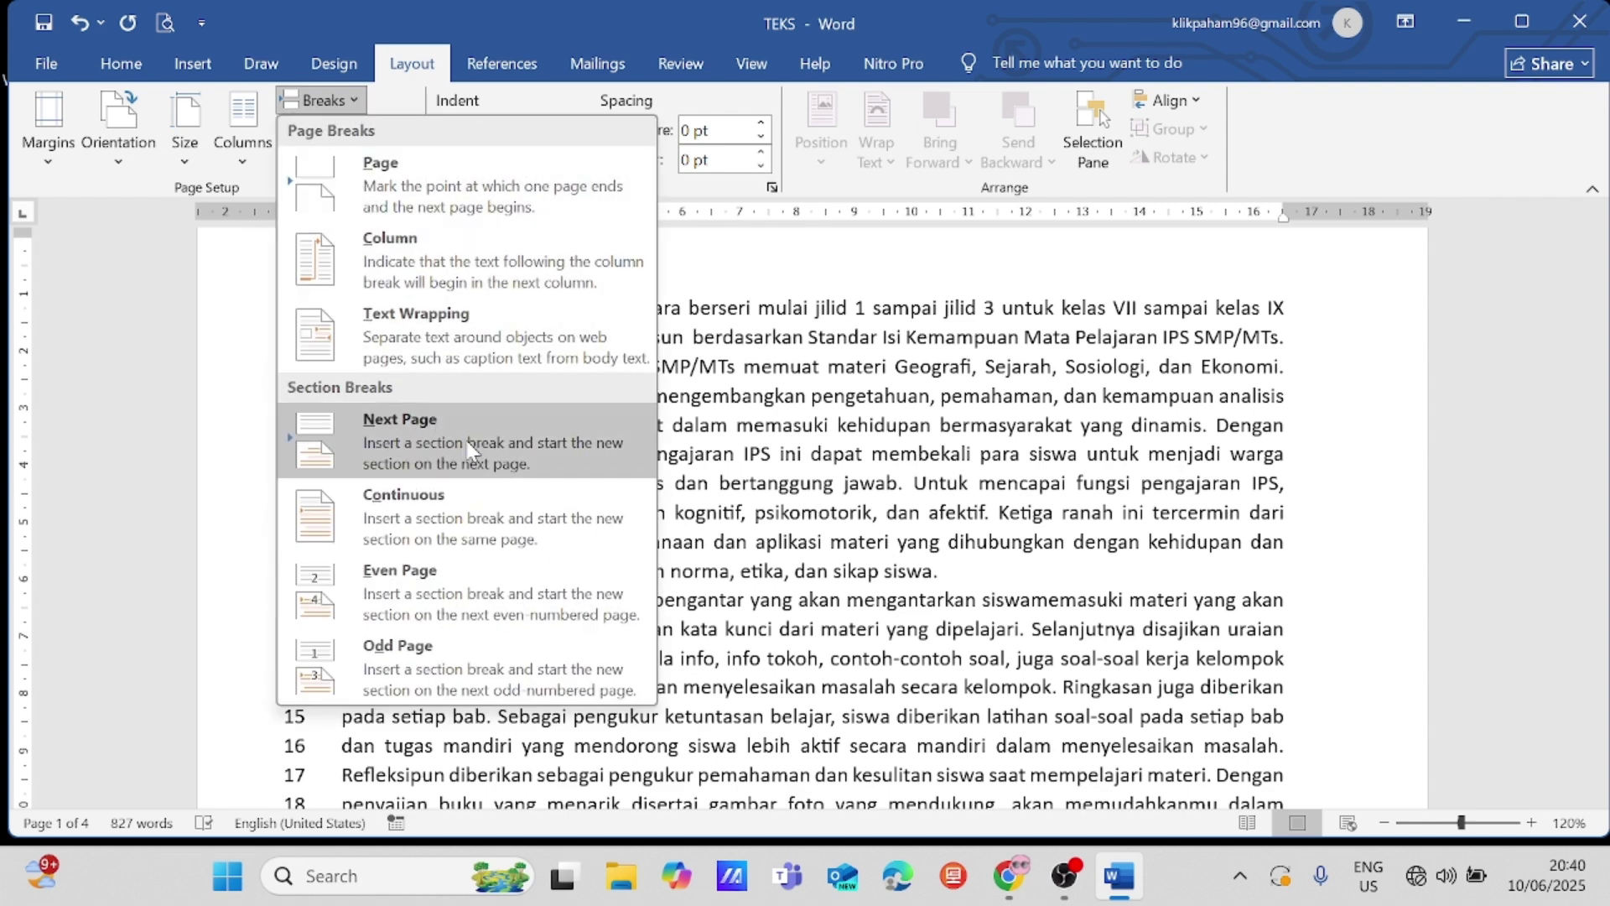
{"action": "left_click", "coordinate": [460, 519]}
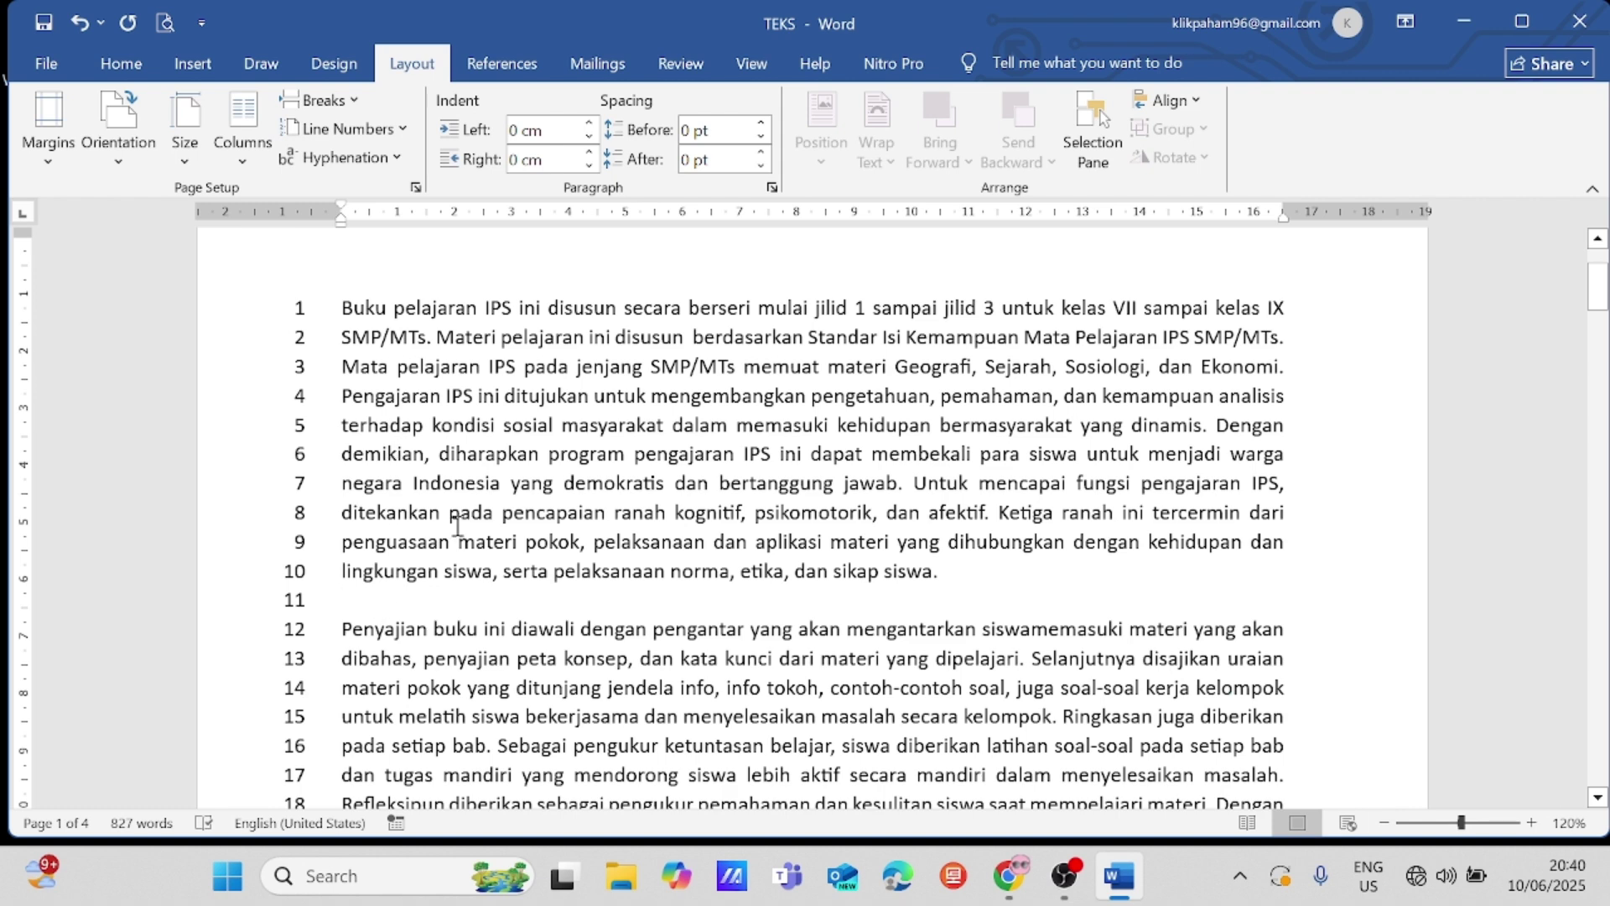
{"action": "left_click", "coordinate": [346, 128]}
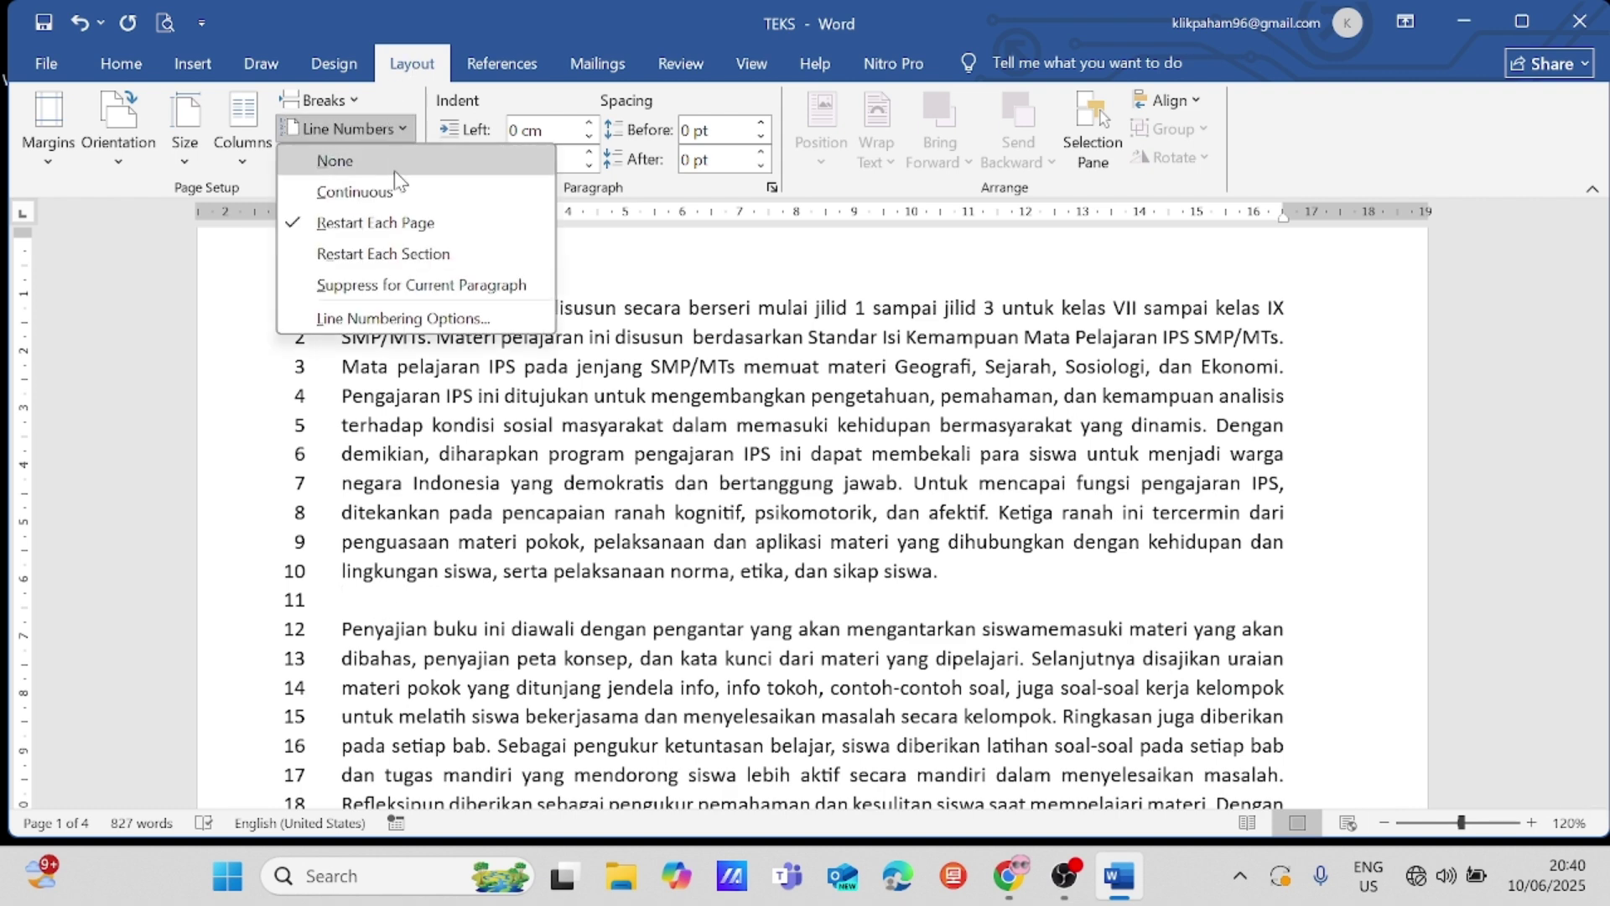
{"action": "left_click", "coordinate": [422, 255]}
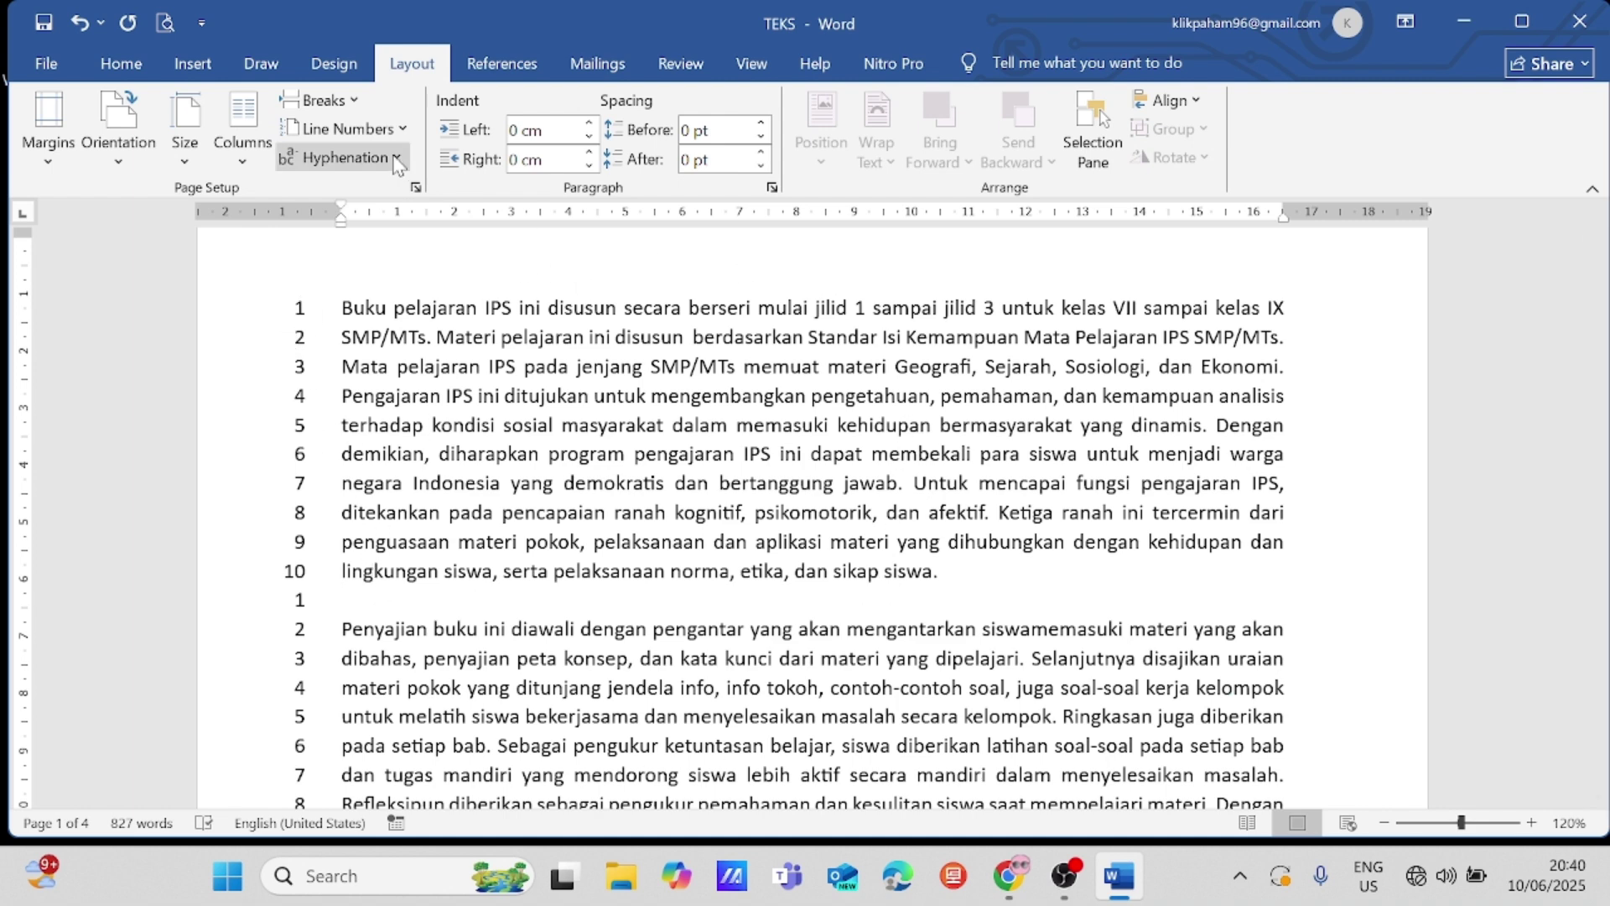
{"action": "left_click", "coordinate": [405, 130]}
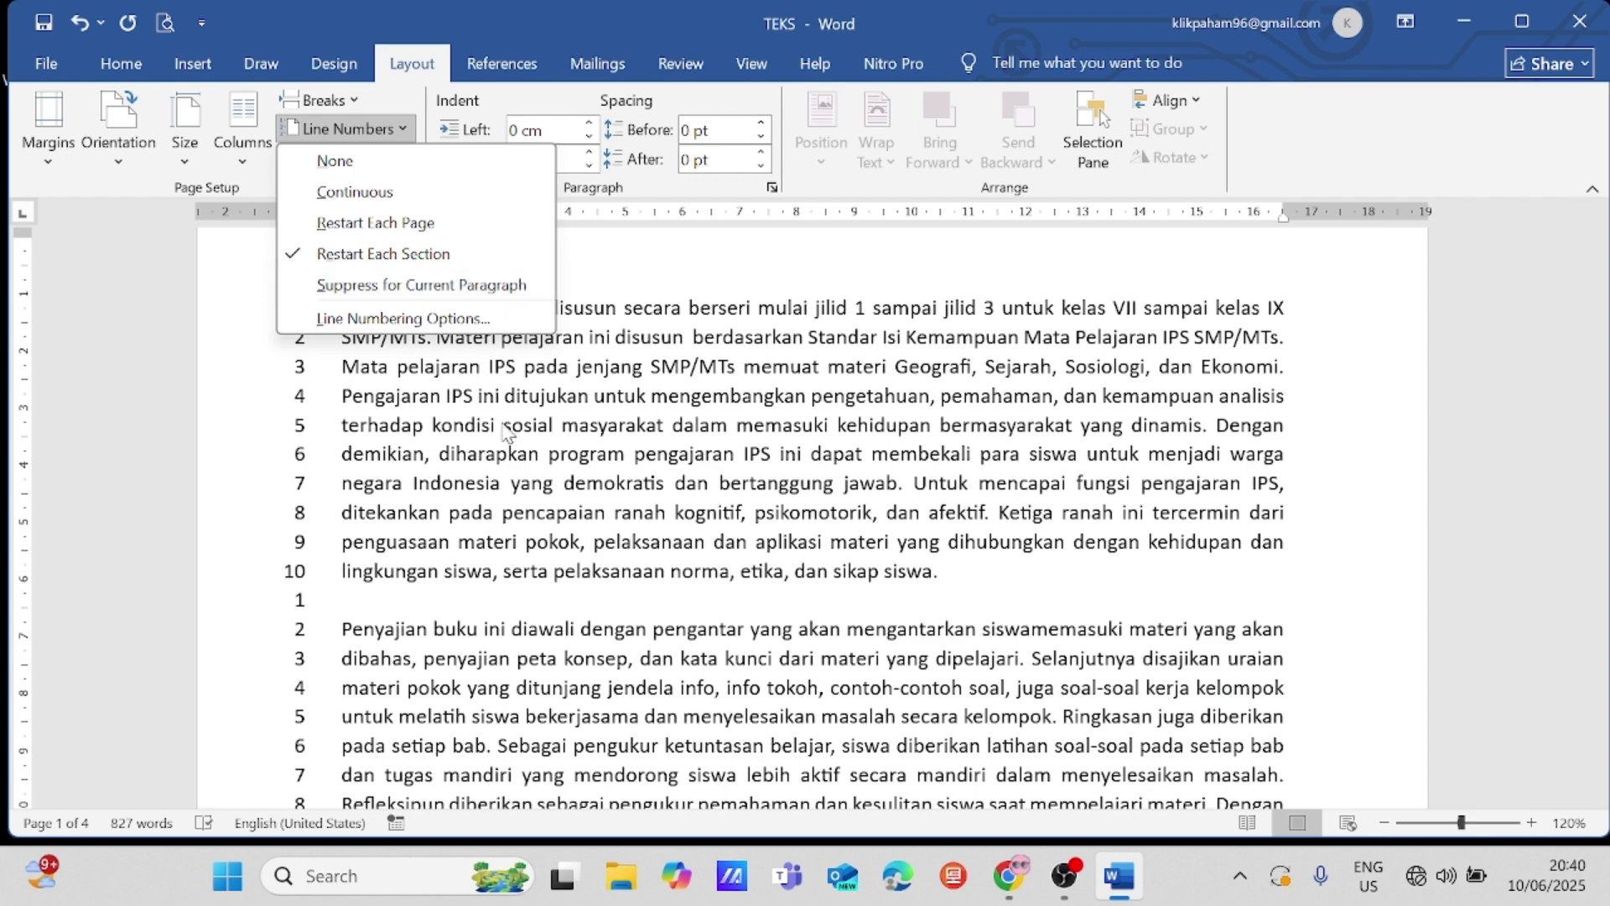
{"action": "left_click", "coordinate": [490, 537]}
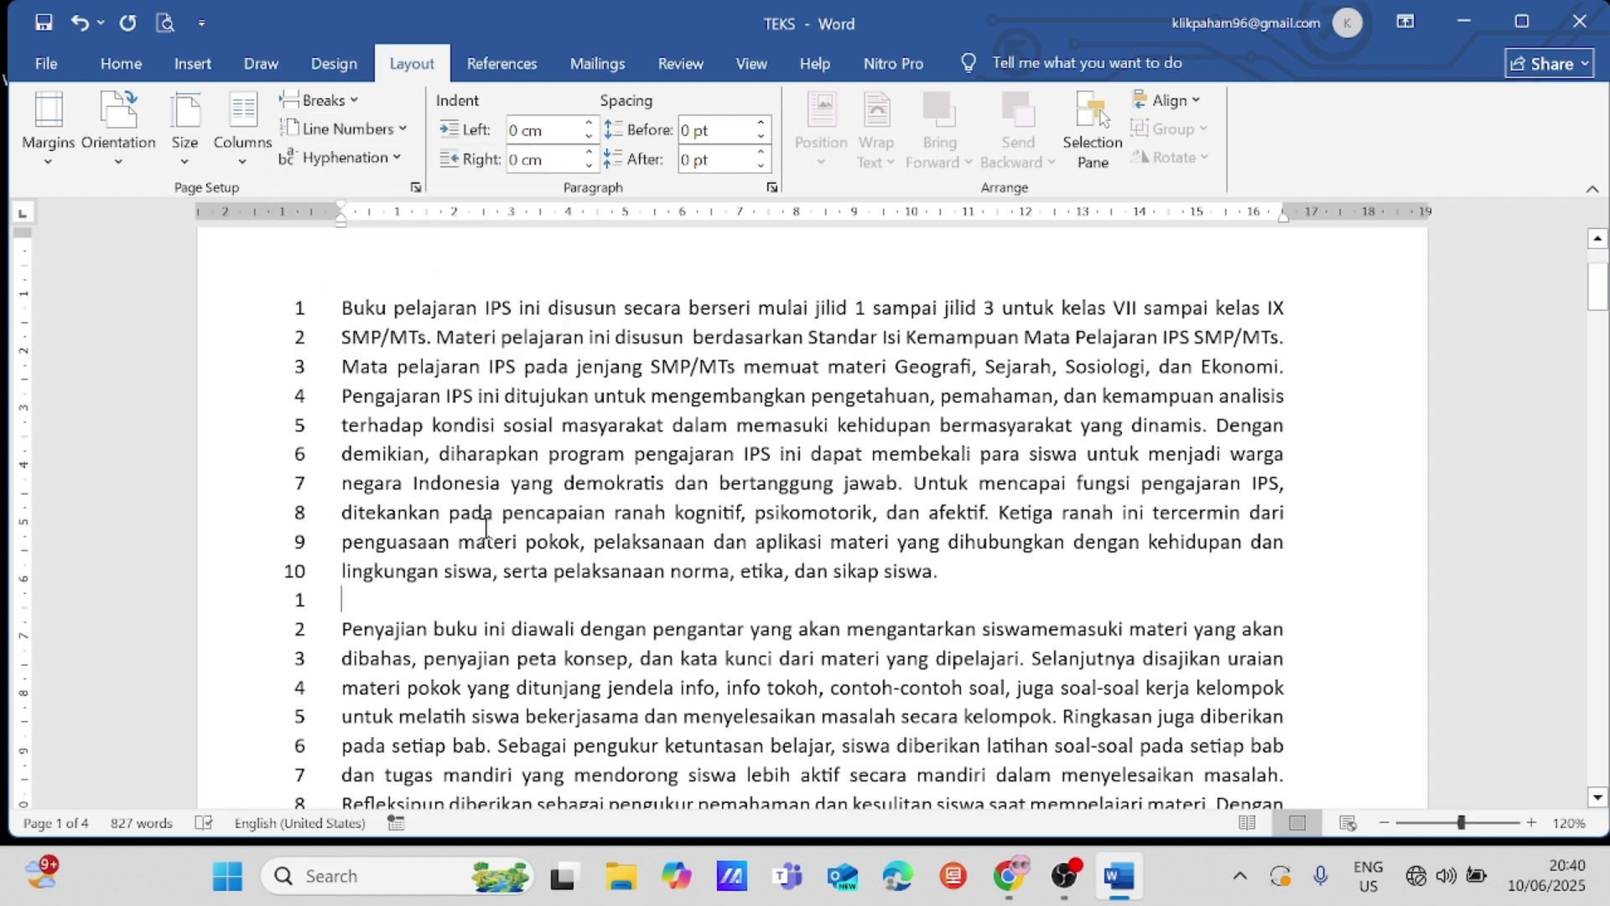
Step: Suppress line numbers for the whole "Penyajian buku ini" paragraph
{"action": "left_click", "coordinate": [341, 627]}
{"action": "key", "text": "shift+Down"}
{"action": "key", "text": "shift+Down"}
{"action": "key", "text": "shift+Down"}
{"action": "key", "text": "shift+Down"}
{"action": "key", "text": "shift+Down"}
{"action": "key", "text": "shift+Down"}
{"action": "key", "text": "shift+Down"}
{"action": "key", "text": "shift+Down"}
{"action": "key", "text": "shift+Down"}
{"action": "key", "text": "shift+Down"}
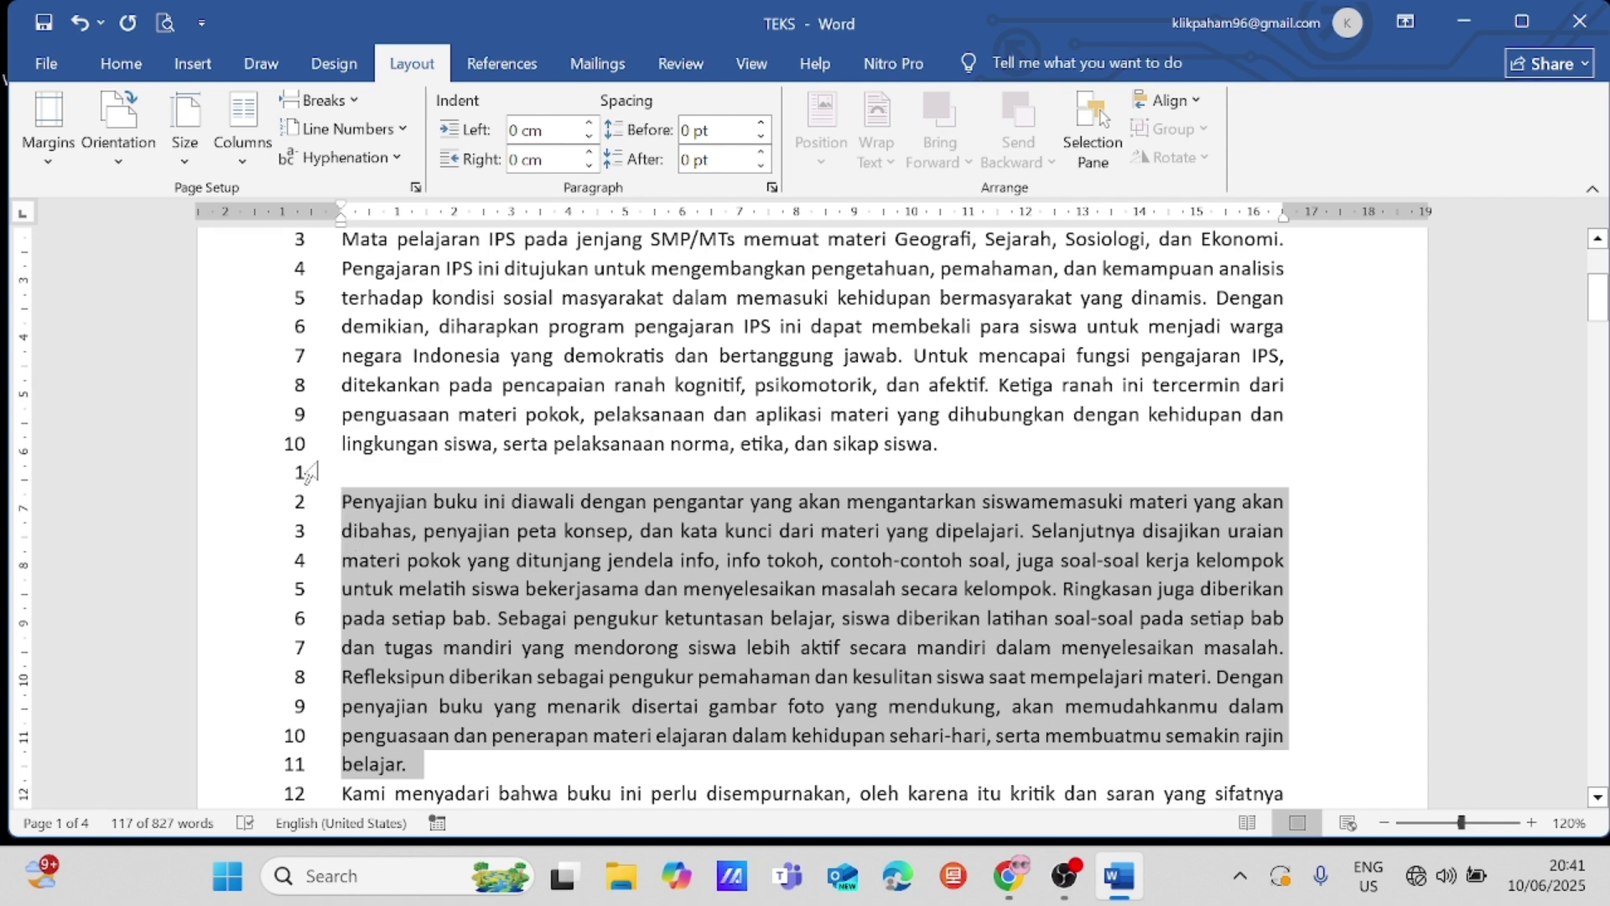
{"action": "left_click", "coordinate": [400, 131]}
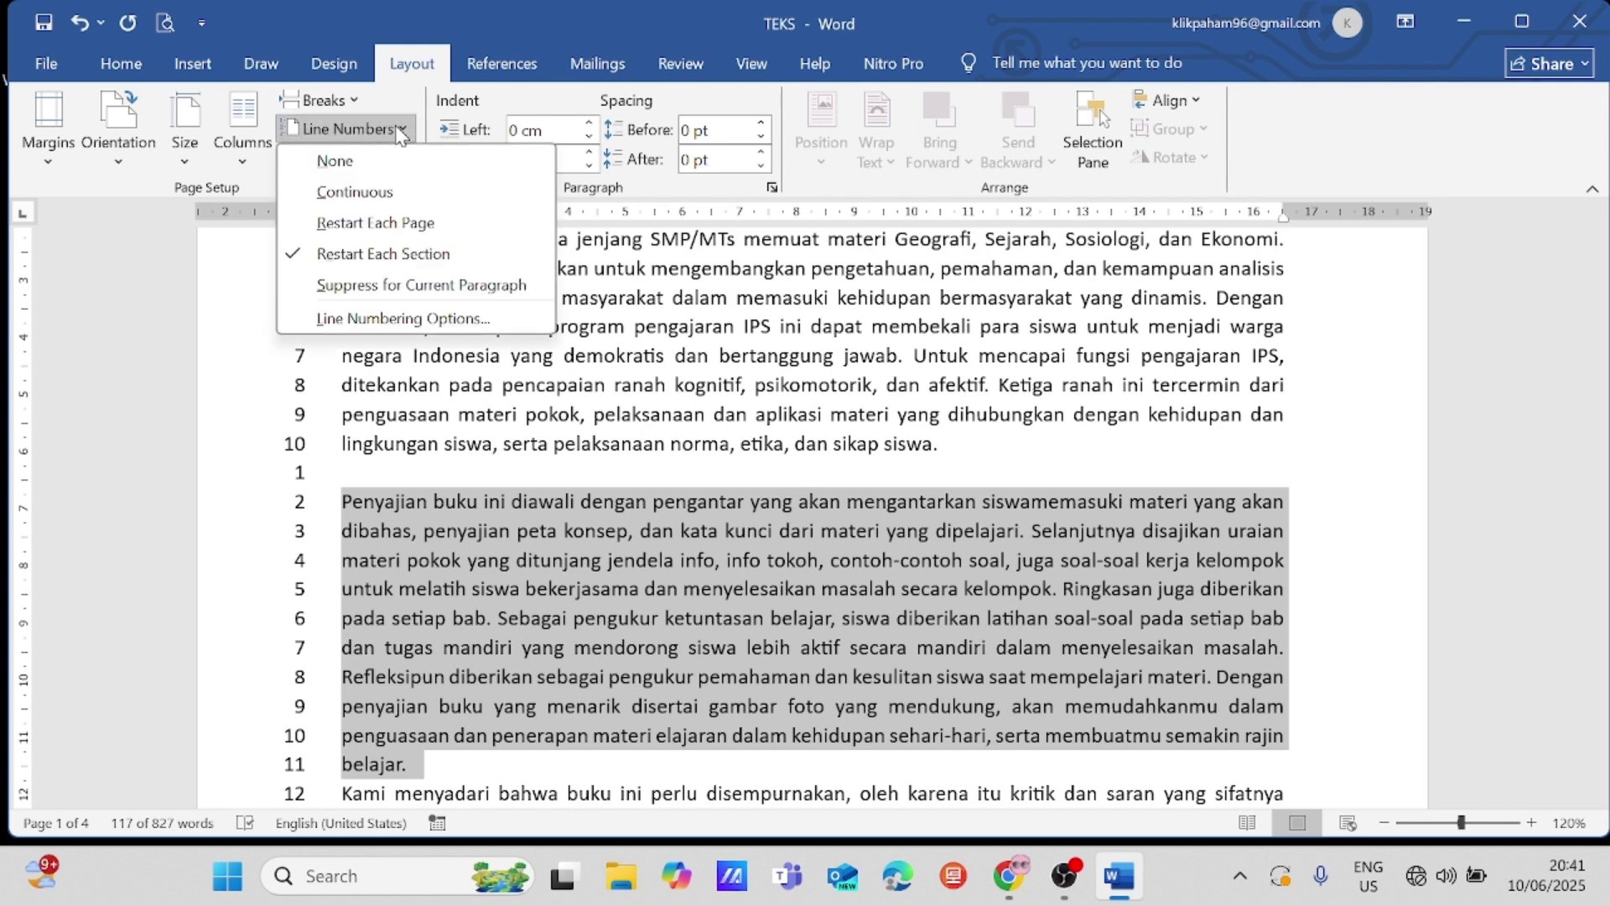
{"action": "left_click", "coordinate": [379, 286]}
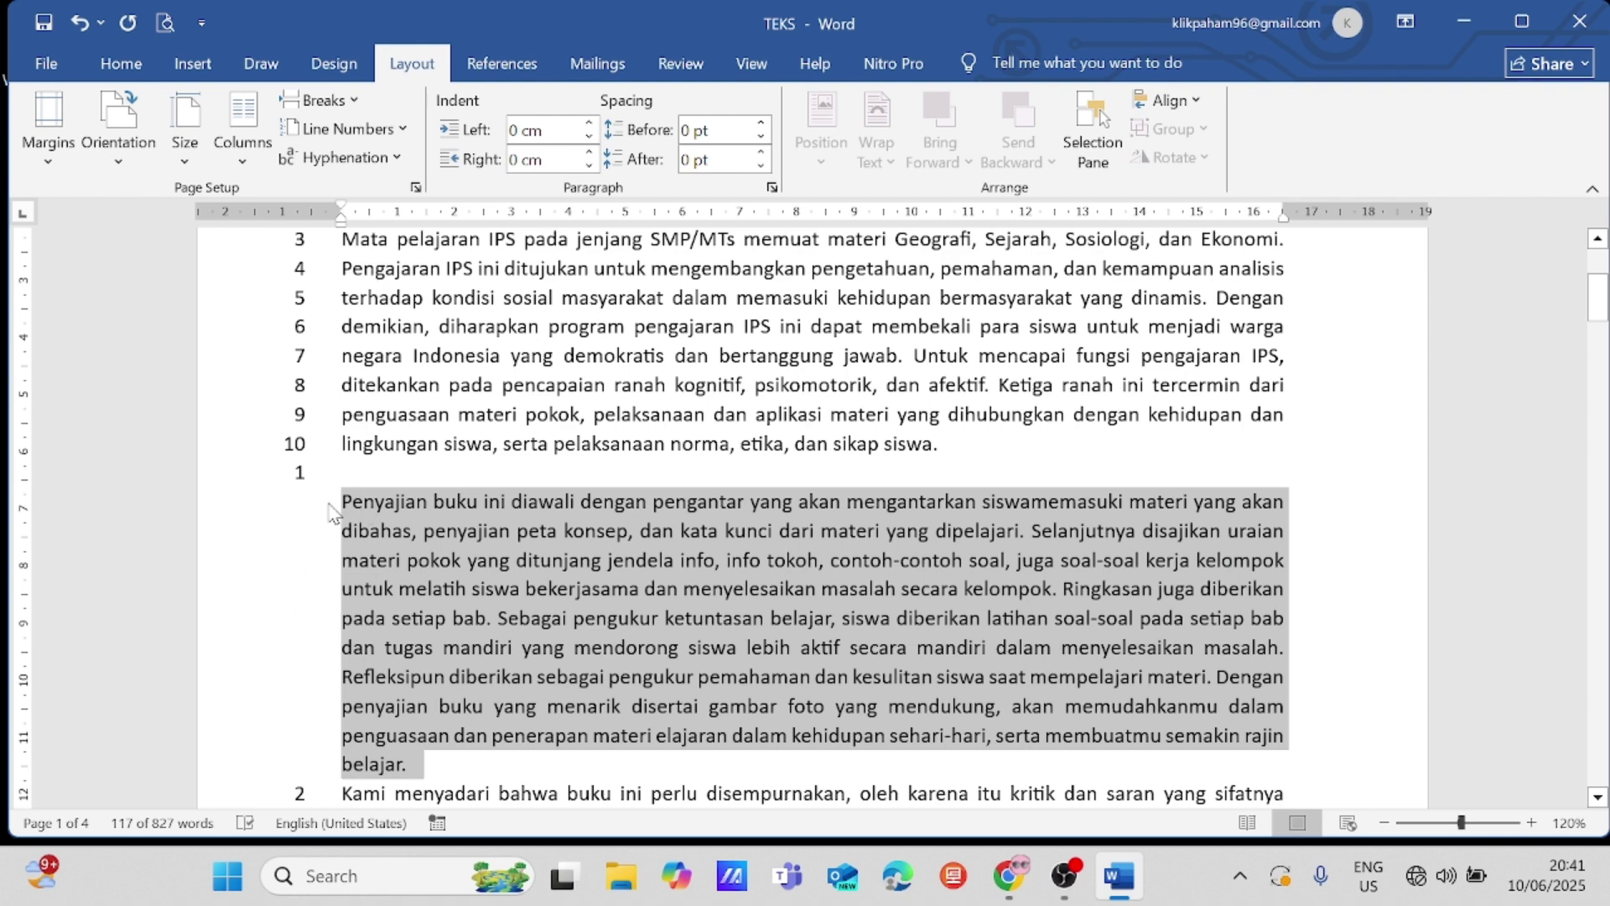
{"action": "left_click", "coordinate": [402, 532]}
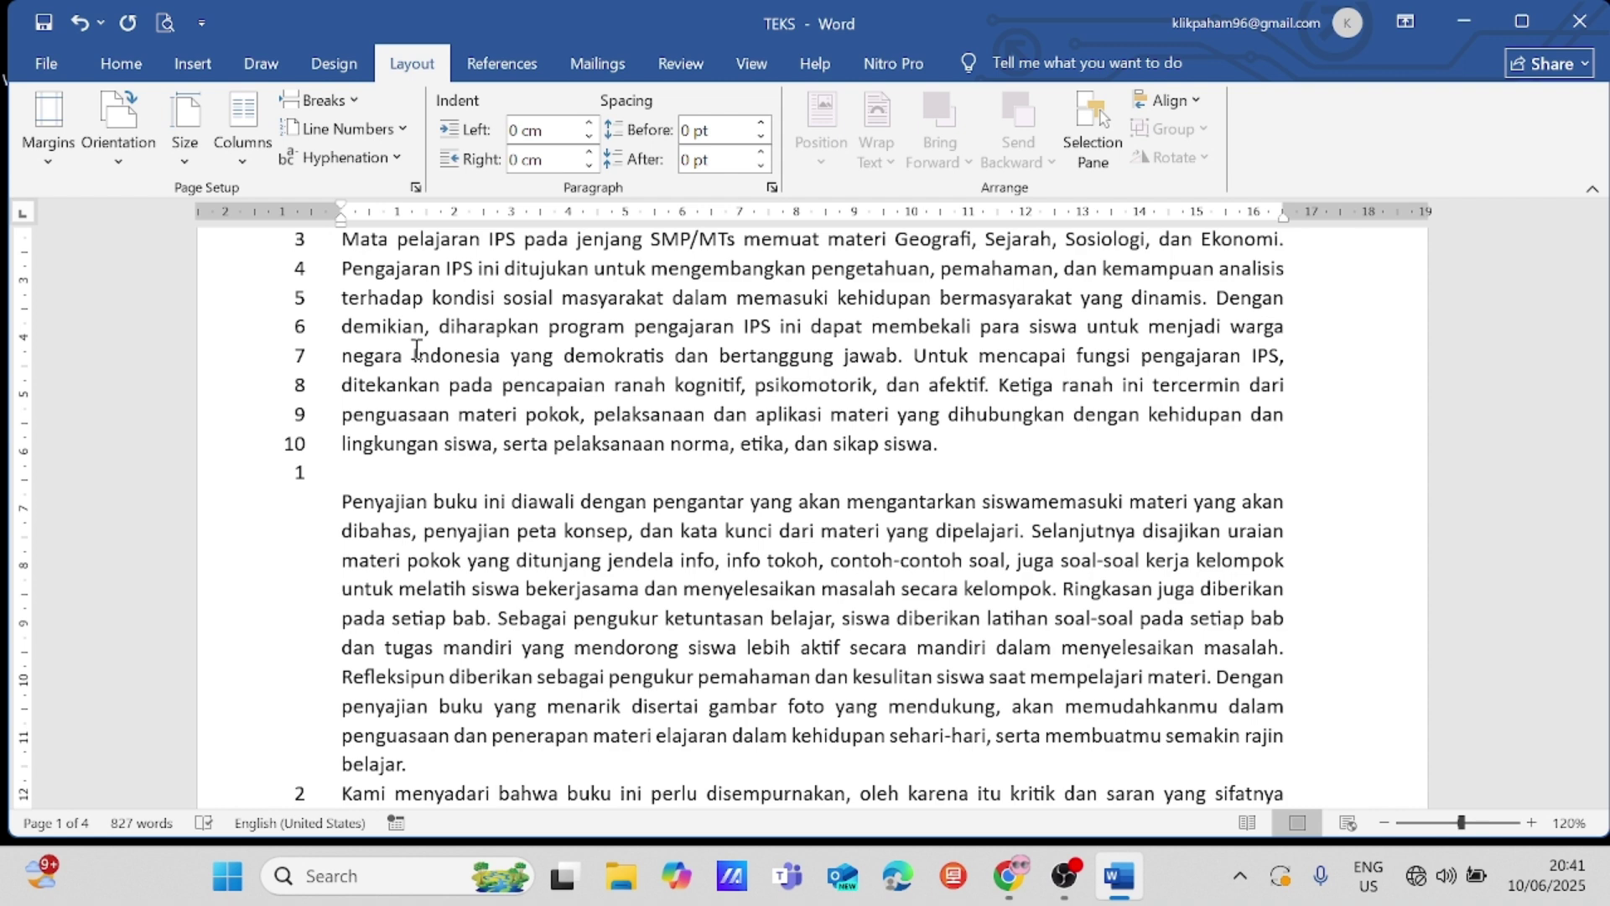
{"action": "left_click", "coordinate": [409, 161]}
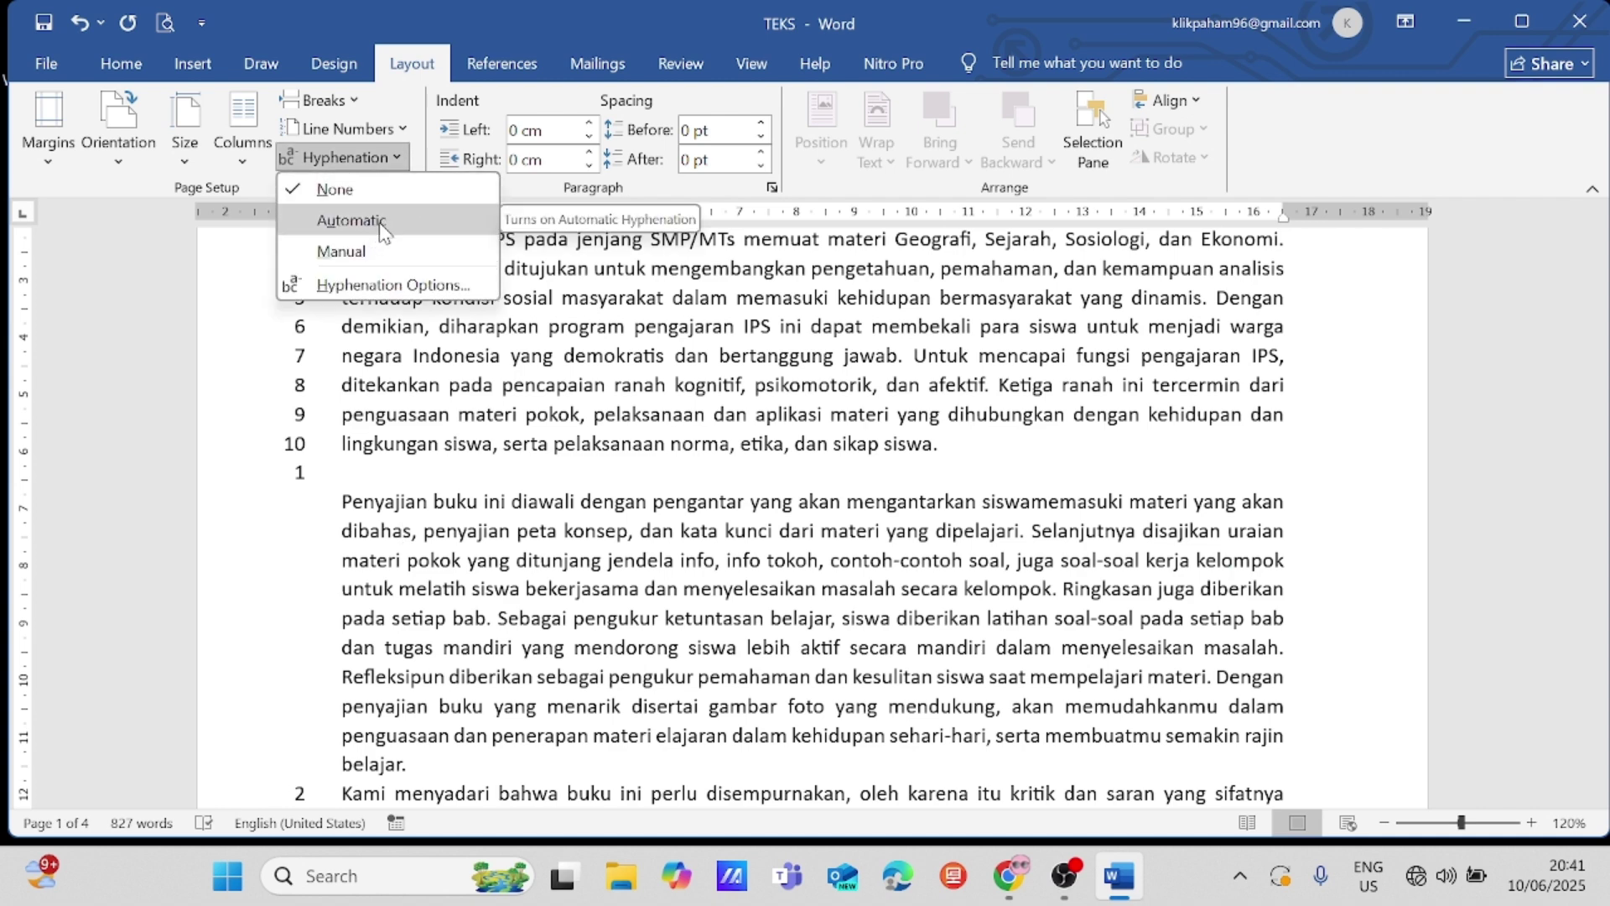
{"action": "left_click", "coordinate": [401, 158]}
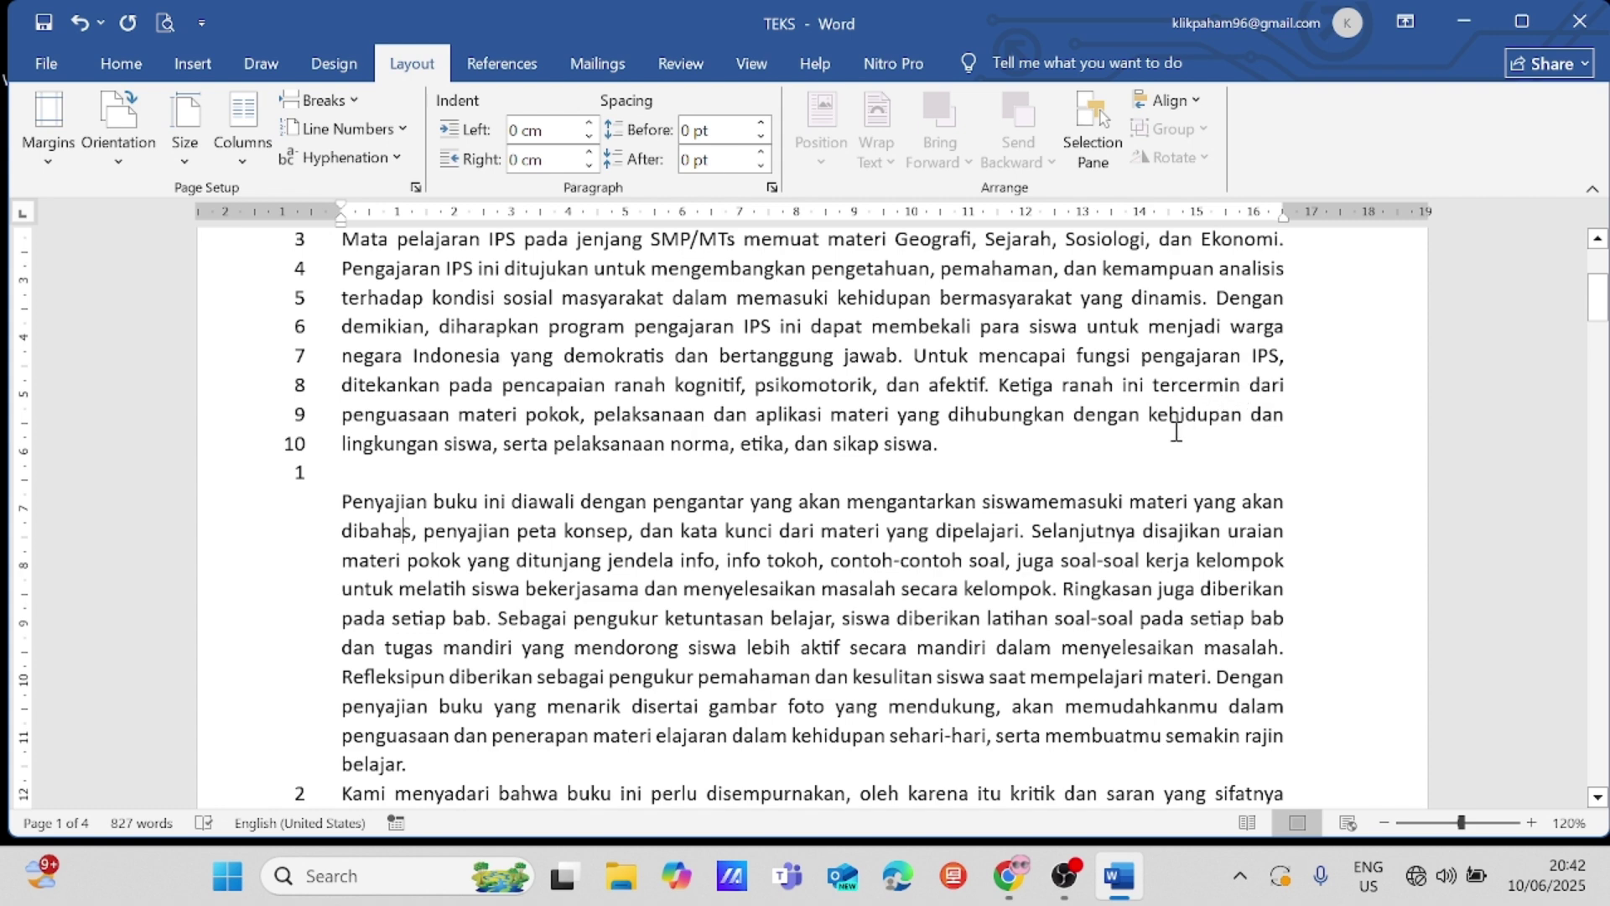
Step: Undo the line numbering changes and the continuous section break
{"action": "key", "text": "ctrl+z"}
{"action": "left_click_drag", "start_coordinate": [1601, 298], "coordinate": [1600, 276]}
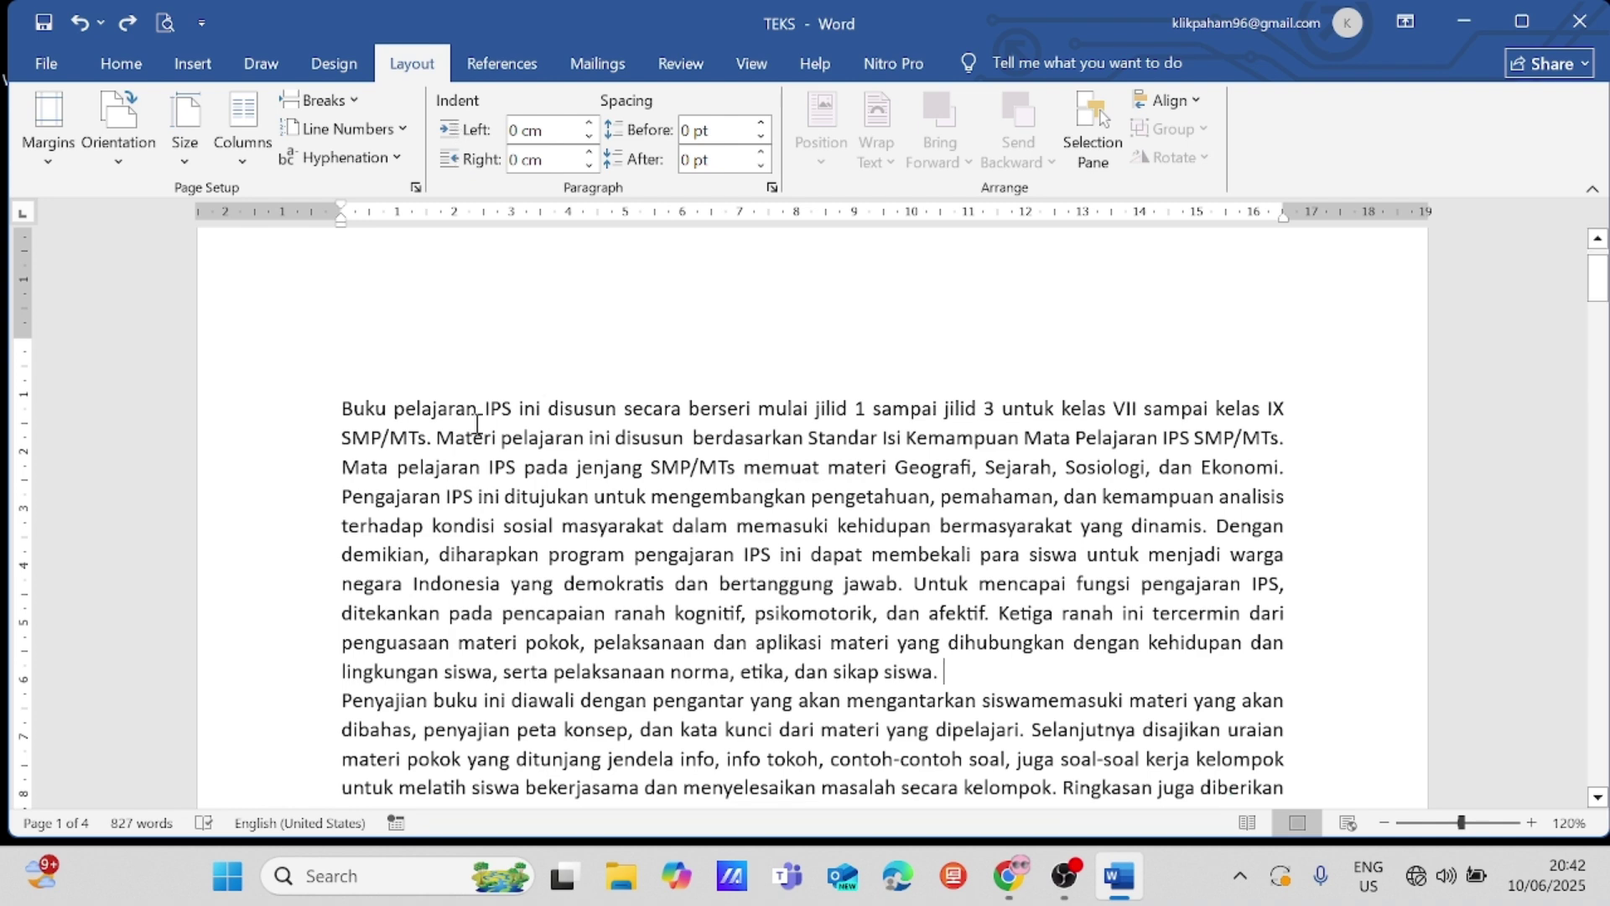
Step: Set the left indent of the "Mata pelajaran IPS" paragraph to 0,5 cm
{"action": "left_click", "coordinate": [589, 123]}
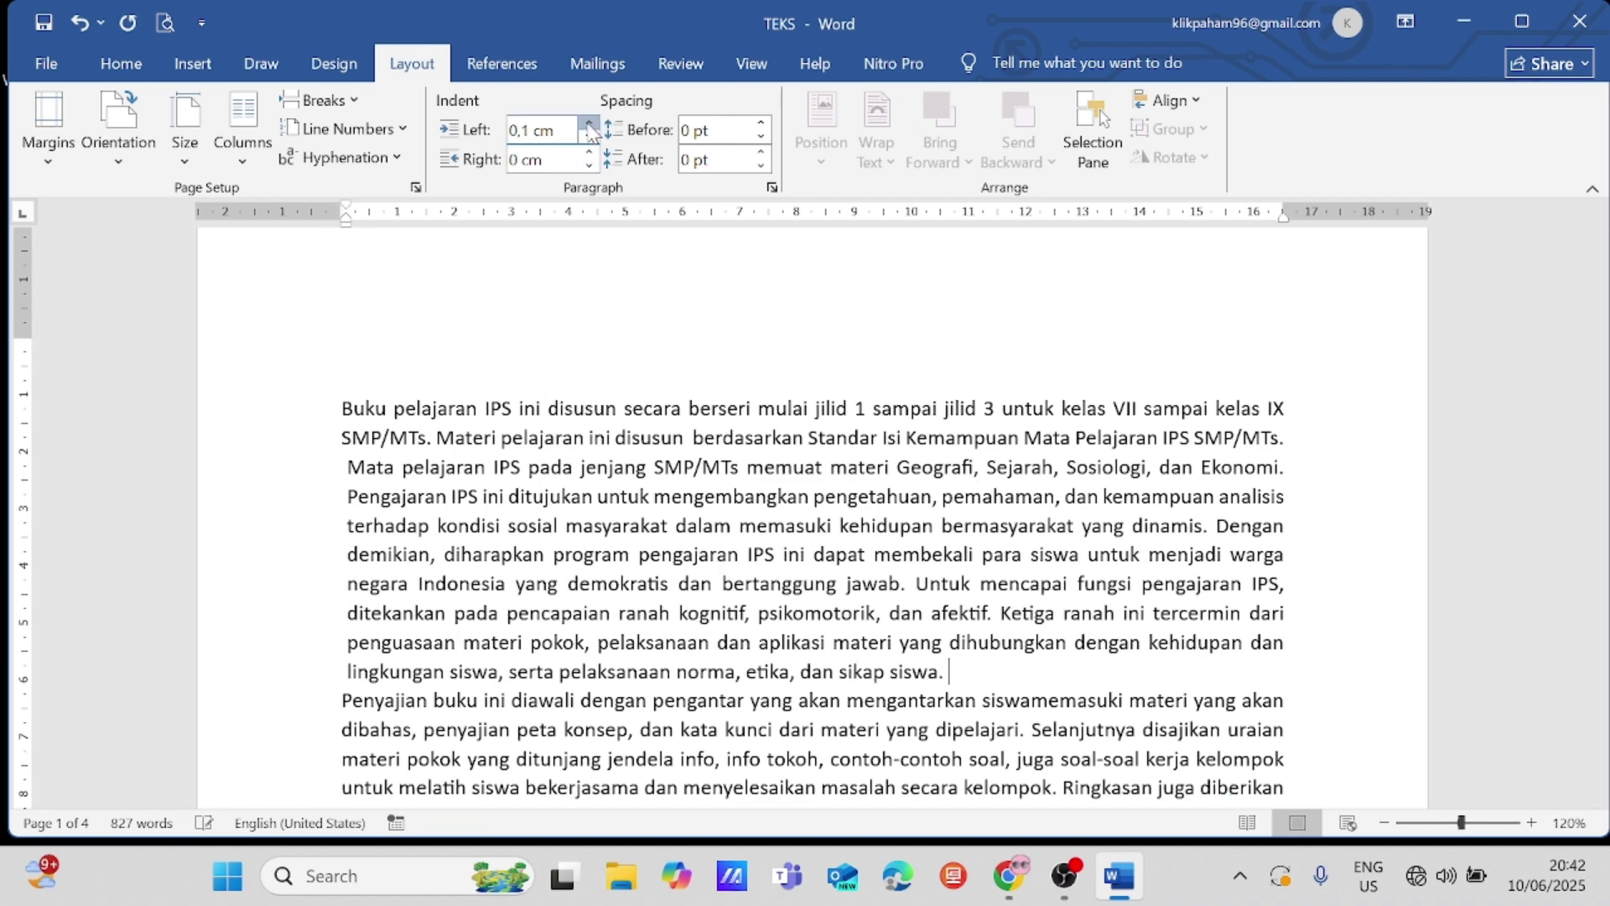
{"action": "left_click", "coordinate": [589, 123]}
{"action": "left_click", "coordinate": [589, 123]}
{"action": "left_click", "coordinate": [590, 123]}
{"action": "left_click", "coordinate": [589, 123]}
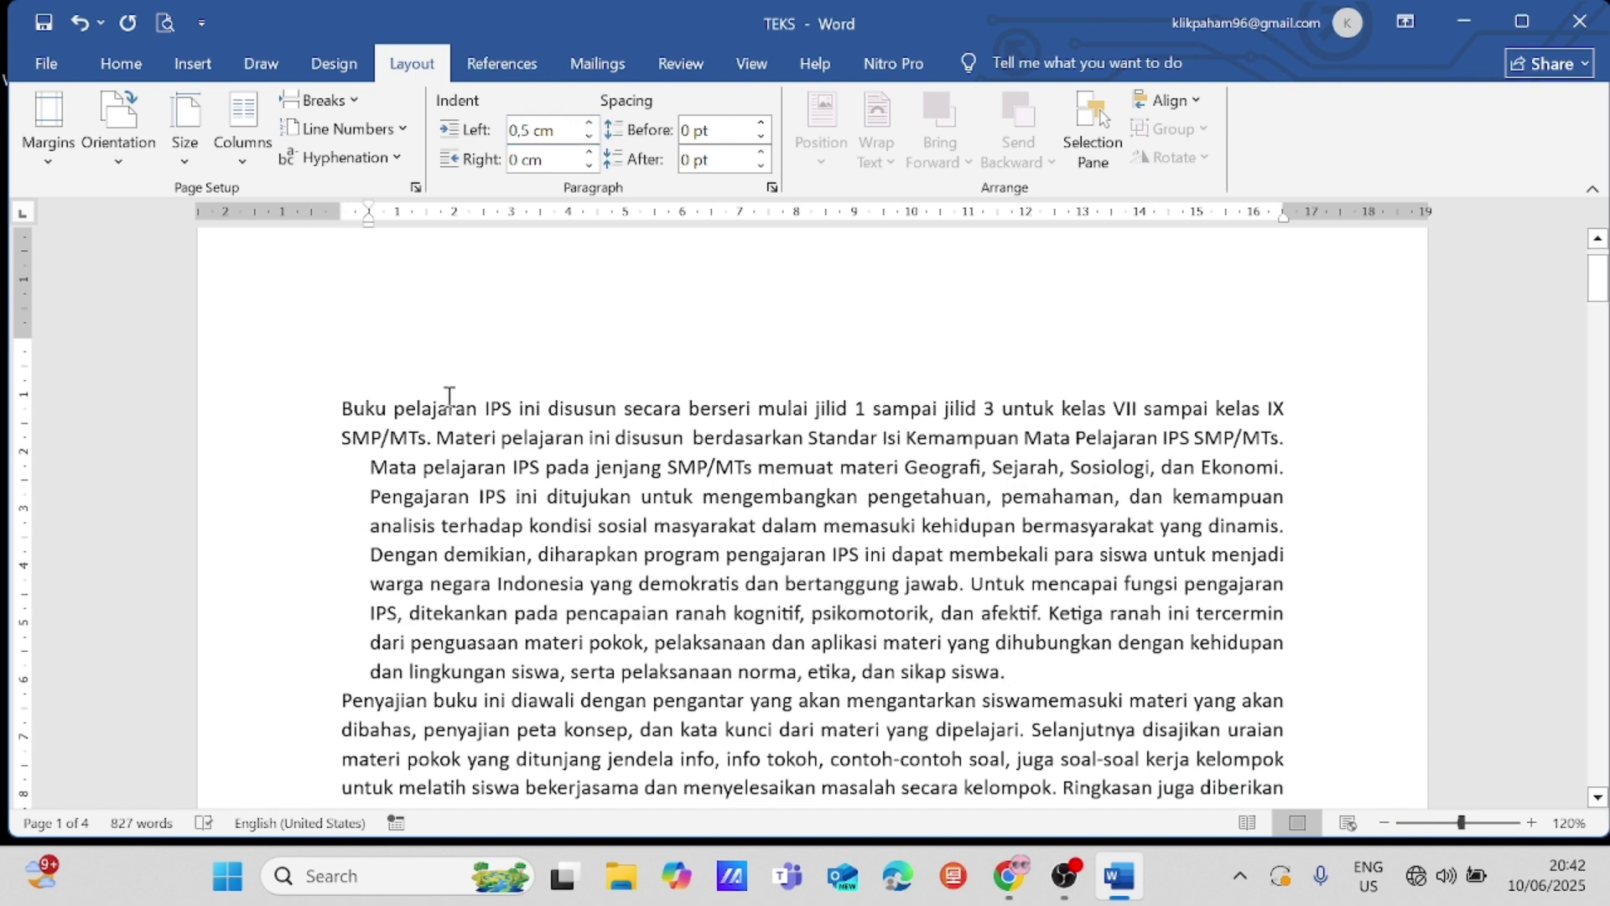
Step: Set the left indent of the first paragraph, "Buku pelajaran IPS ini", to 0,5 cm
{"action": "left_click", "coordinate": [344, 407]}
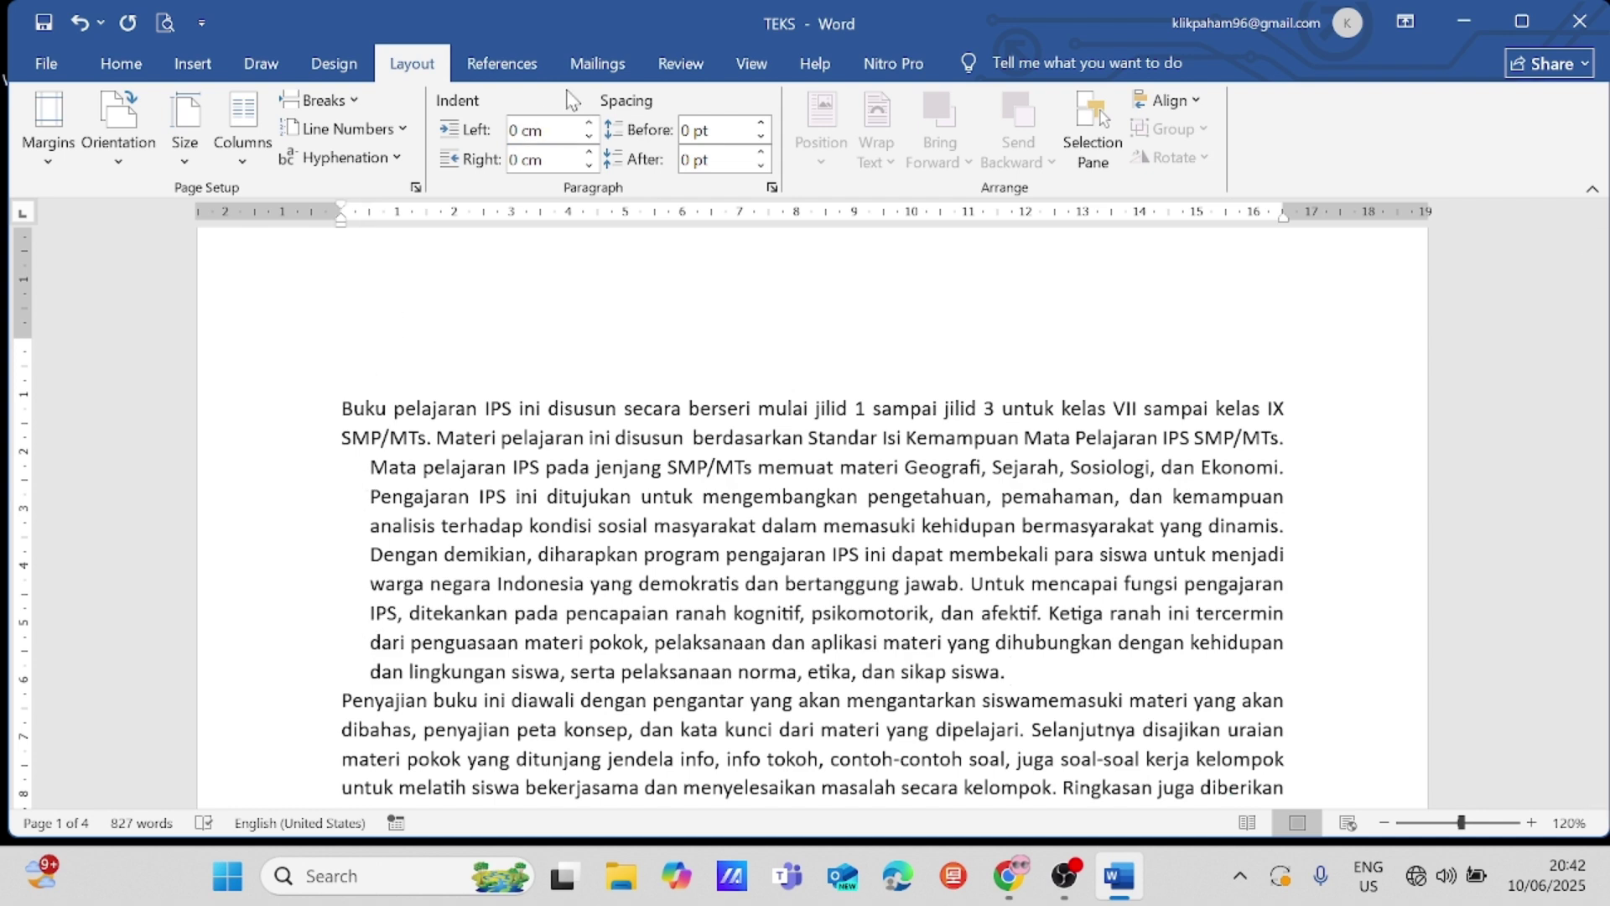
{"action": "left_click", "coordinate": [590, 123]}
{"action": "left_click", "coordinate": [590, 123]}
{"action": "left_click", "coordinate": [589, 124]}
{"action": "left_click", "coordinate": [590, 123]}
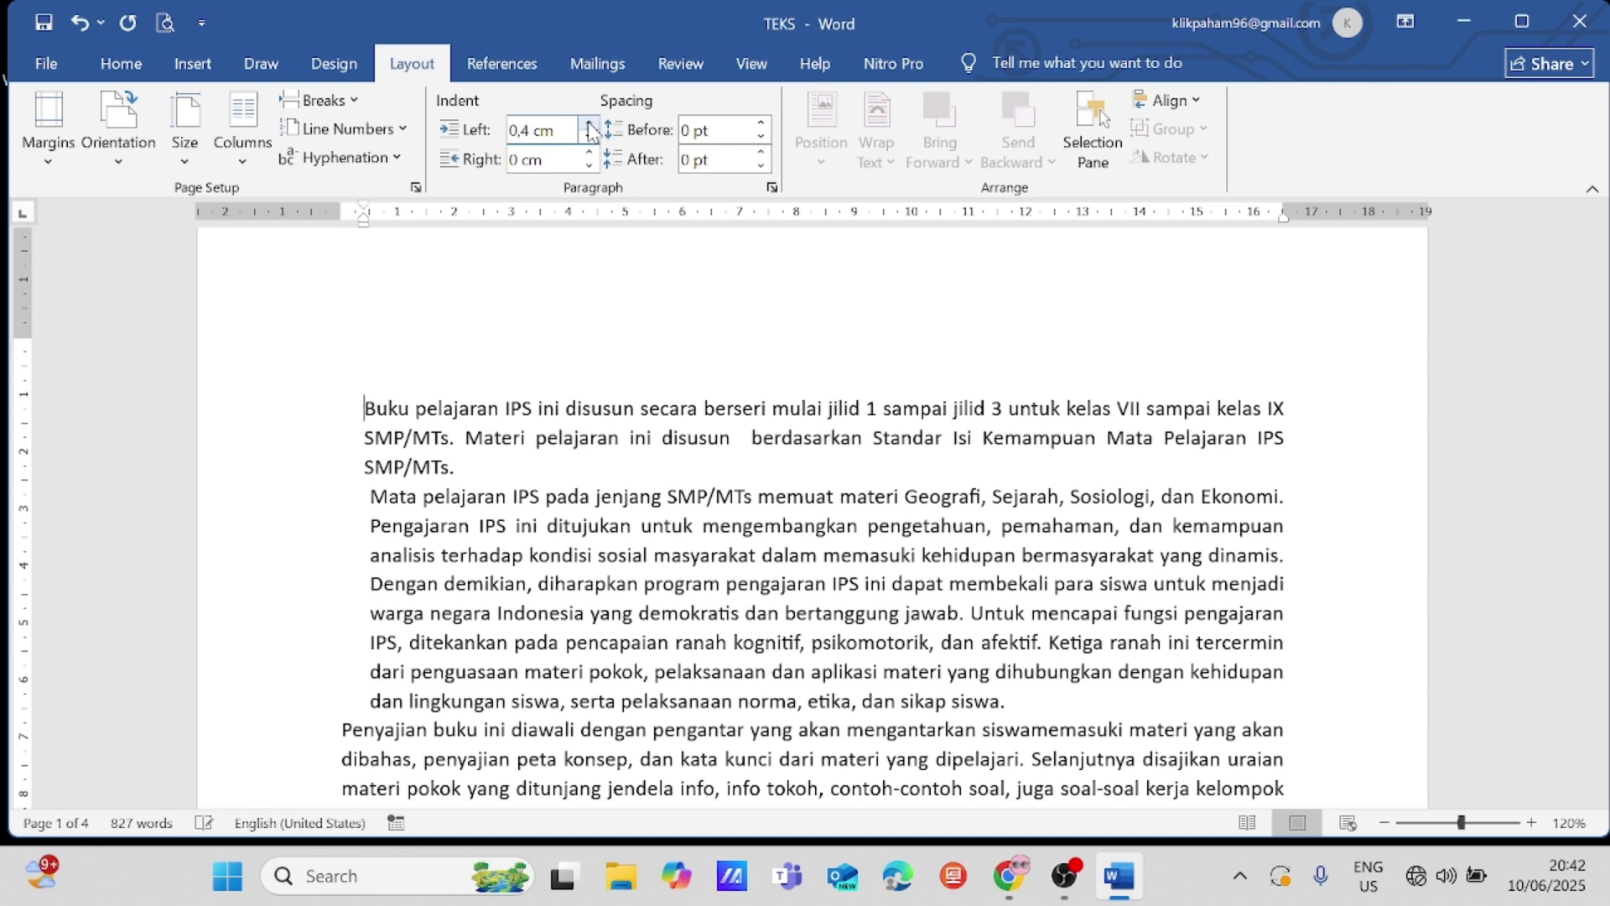
{"action": "left_click", "coordinate": [589, 123]}
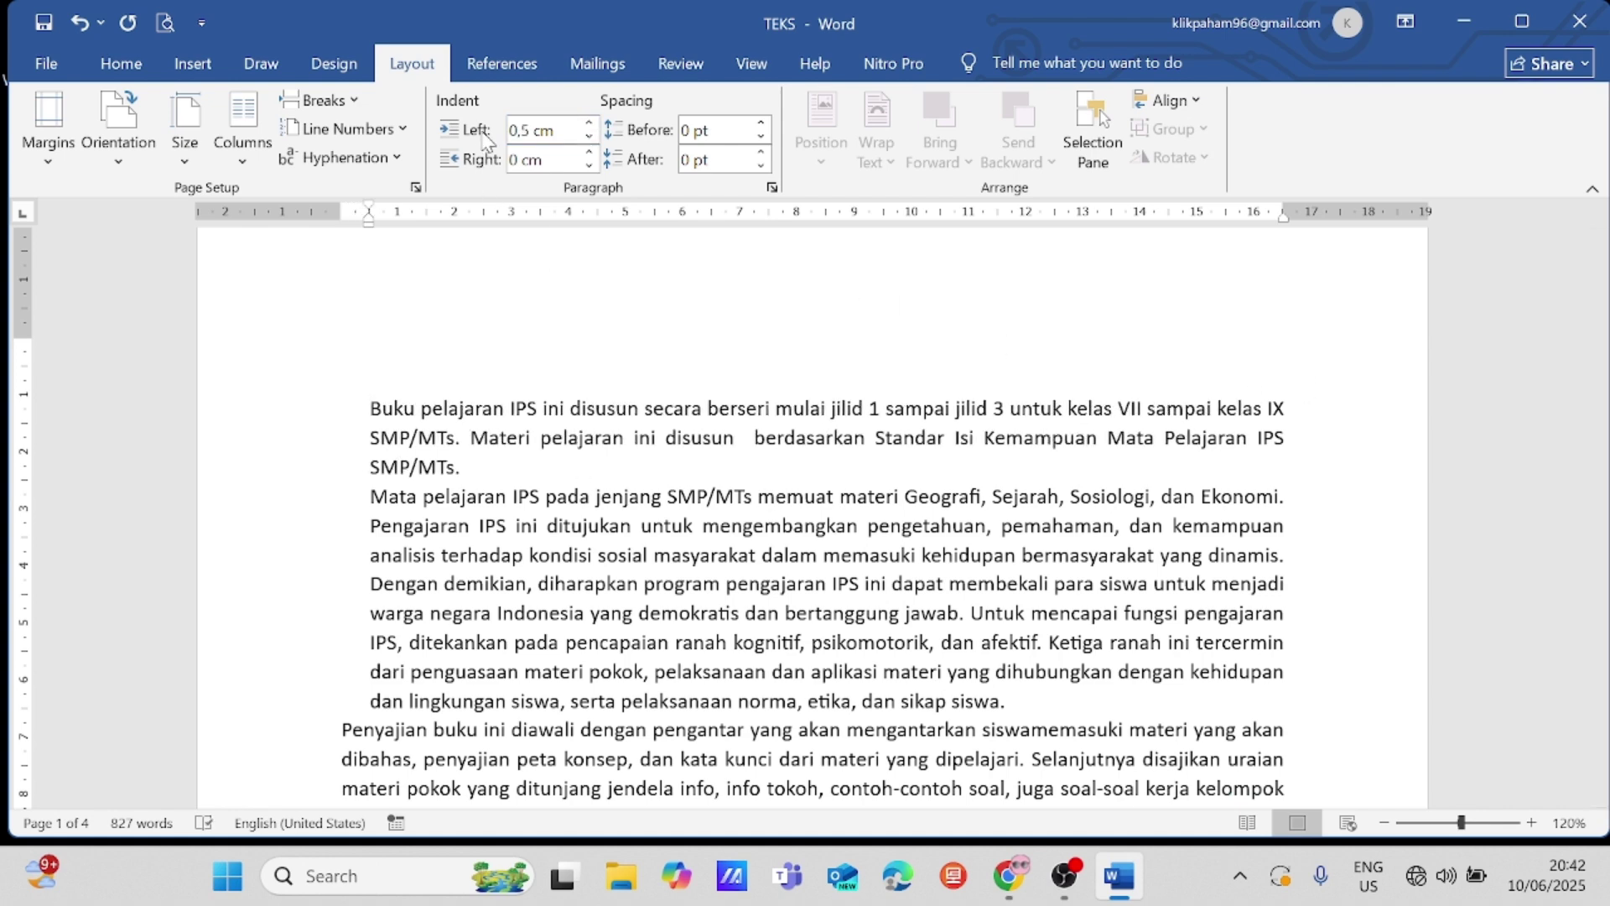
Step: Set the right indent of the first paragraph, "Buku pelajaran IPS ini", to 0,5 cm
{"action": "left_click", "coordinate": [1284, 437]}
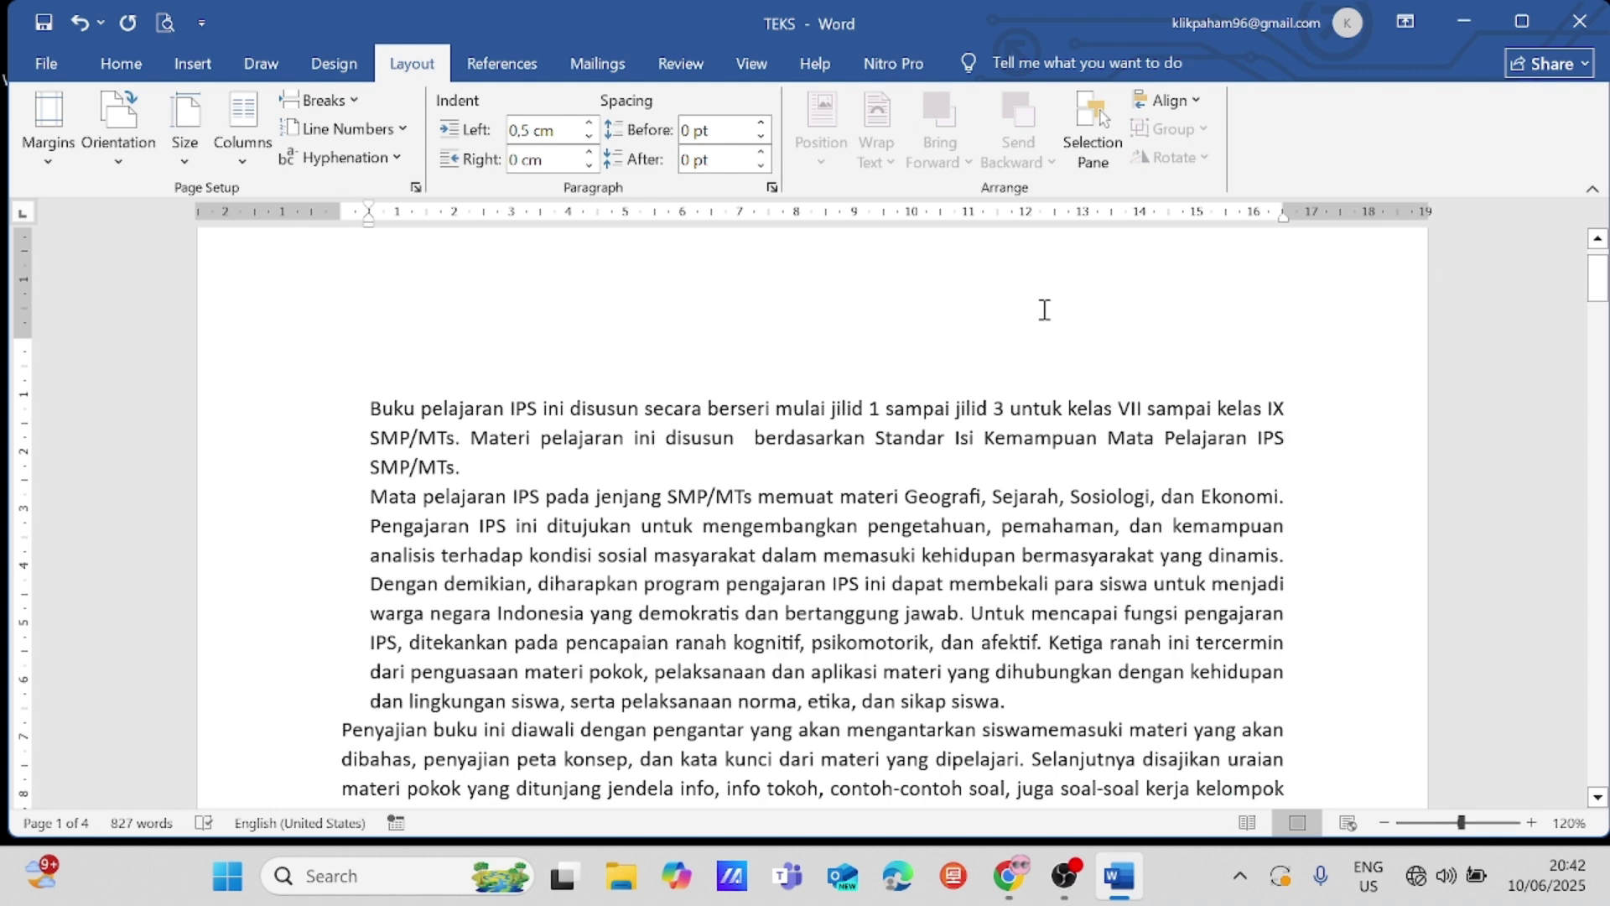
{"action": "left_click", "coordinate": [590, 153]}
{"action": "left_click", "coordinate": [590, 152]}
{"action": "left_click", "coordinate": [590, 153]}
{"action": "left_click", "coordinate": [589, 153]}
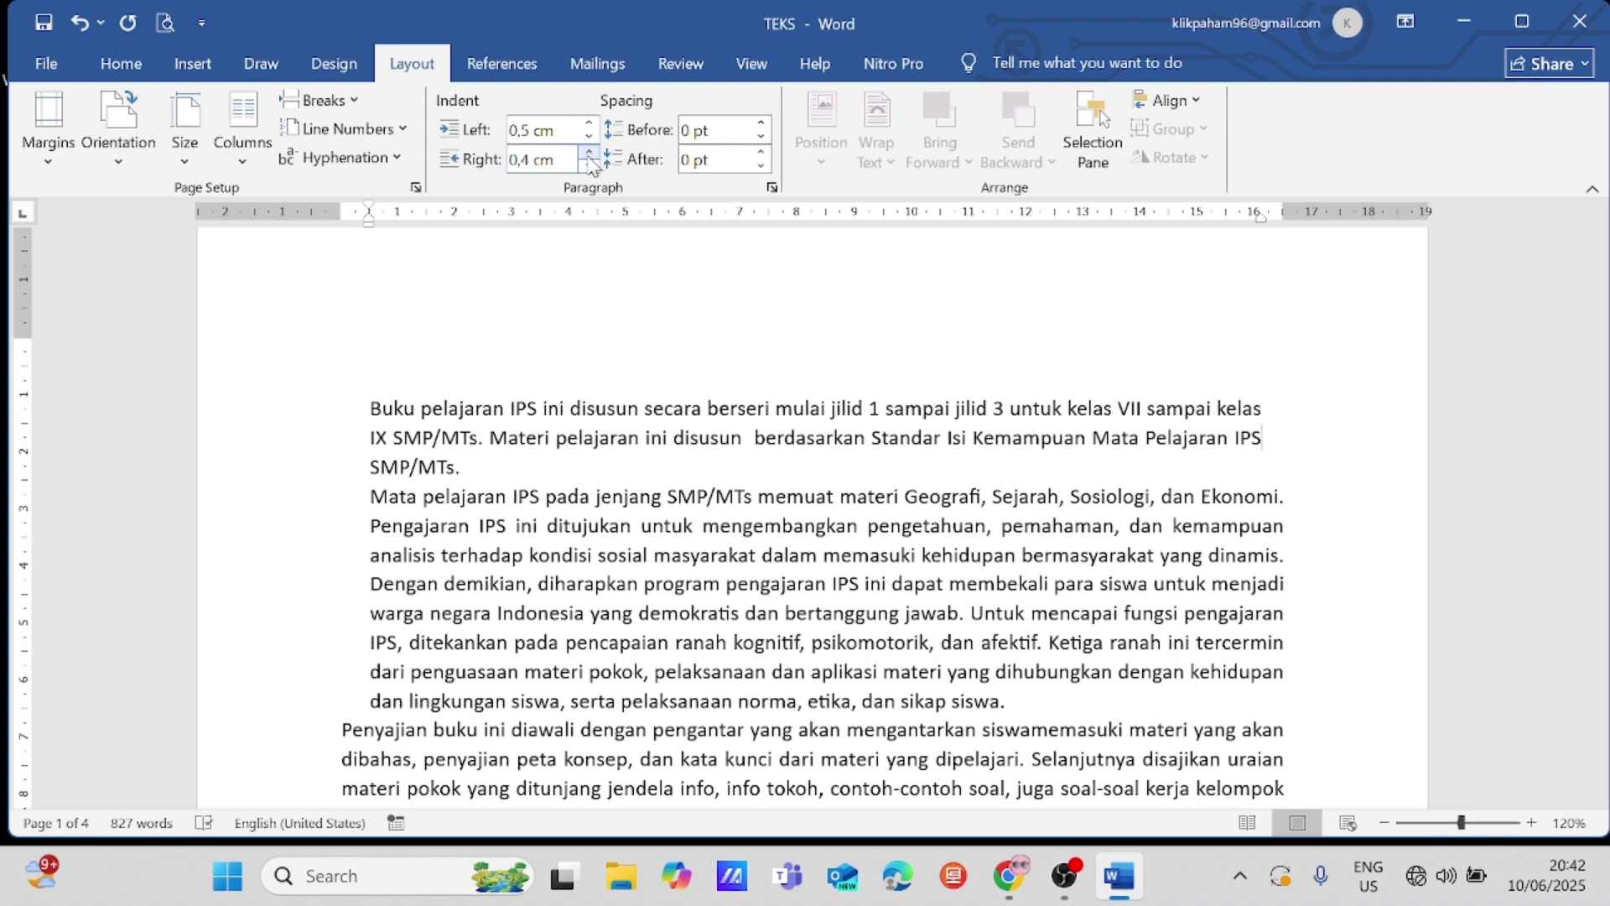
{"action": "left_click", "coordinate": [589, 154]}
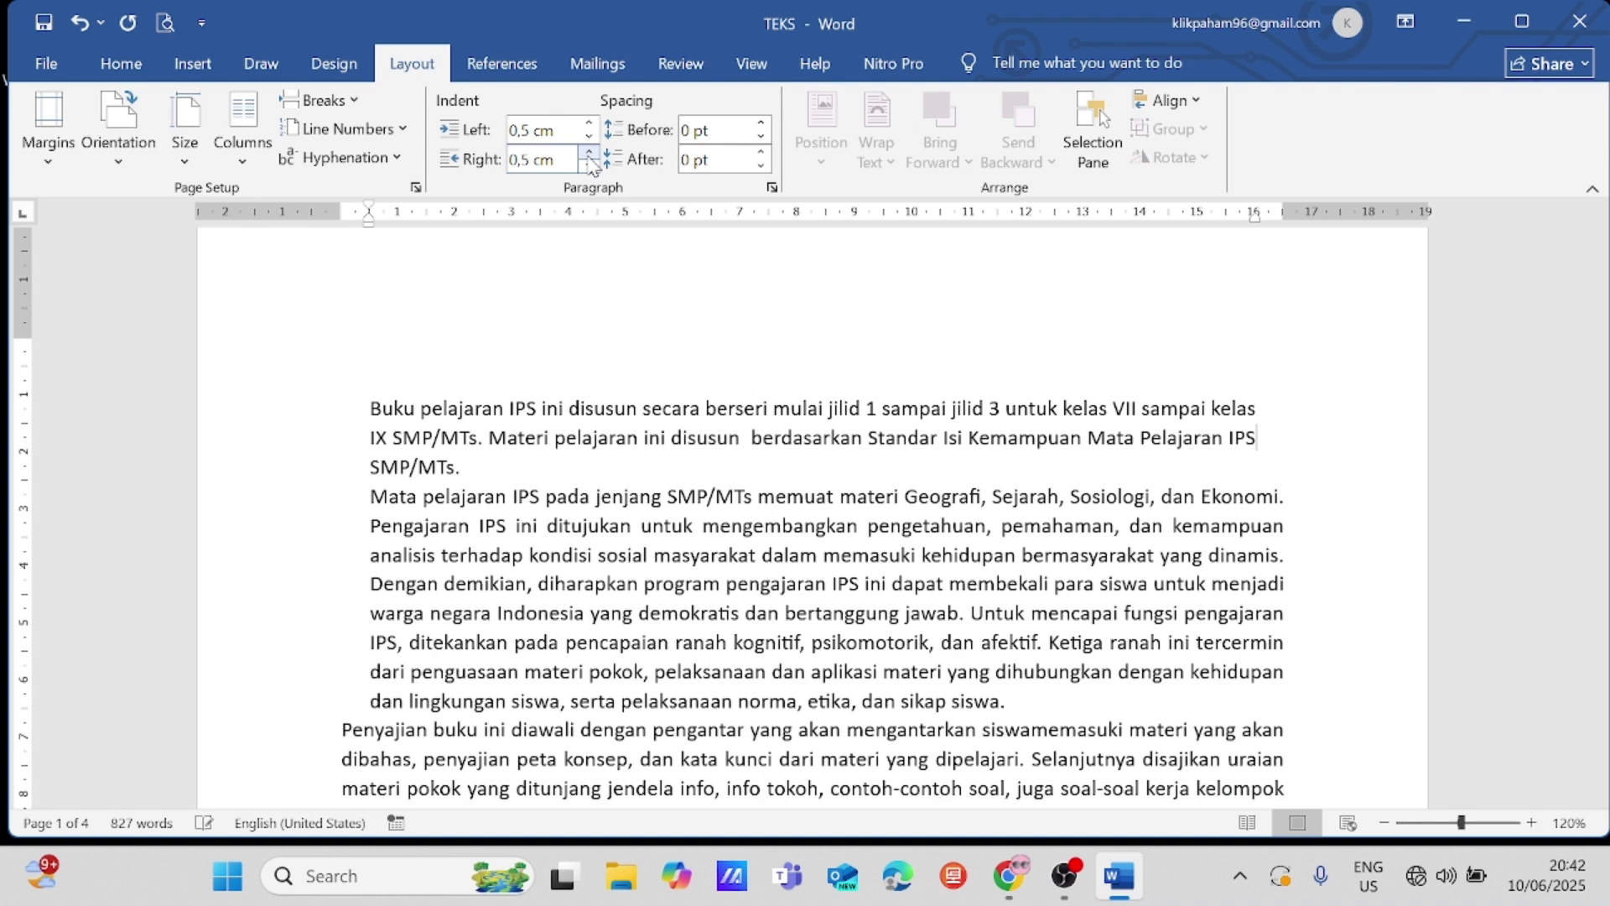
Step: Select the "Mata pelajaran IPS" and "Penyajian buku ini" paragraphs and set their right indent to 0,5 cm
{"action": "left_click", "coordinate": [1277, 497]}
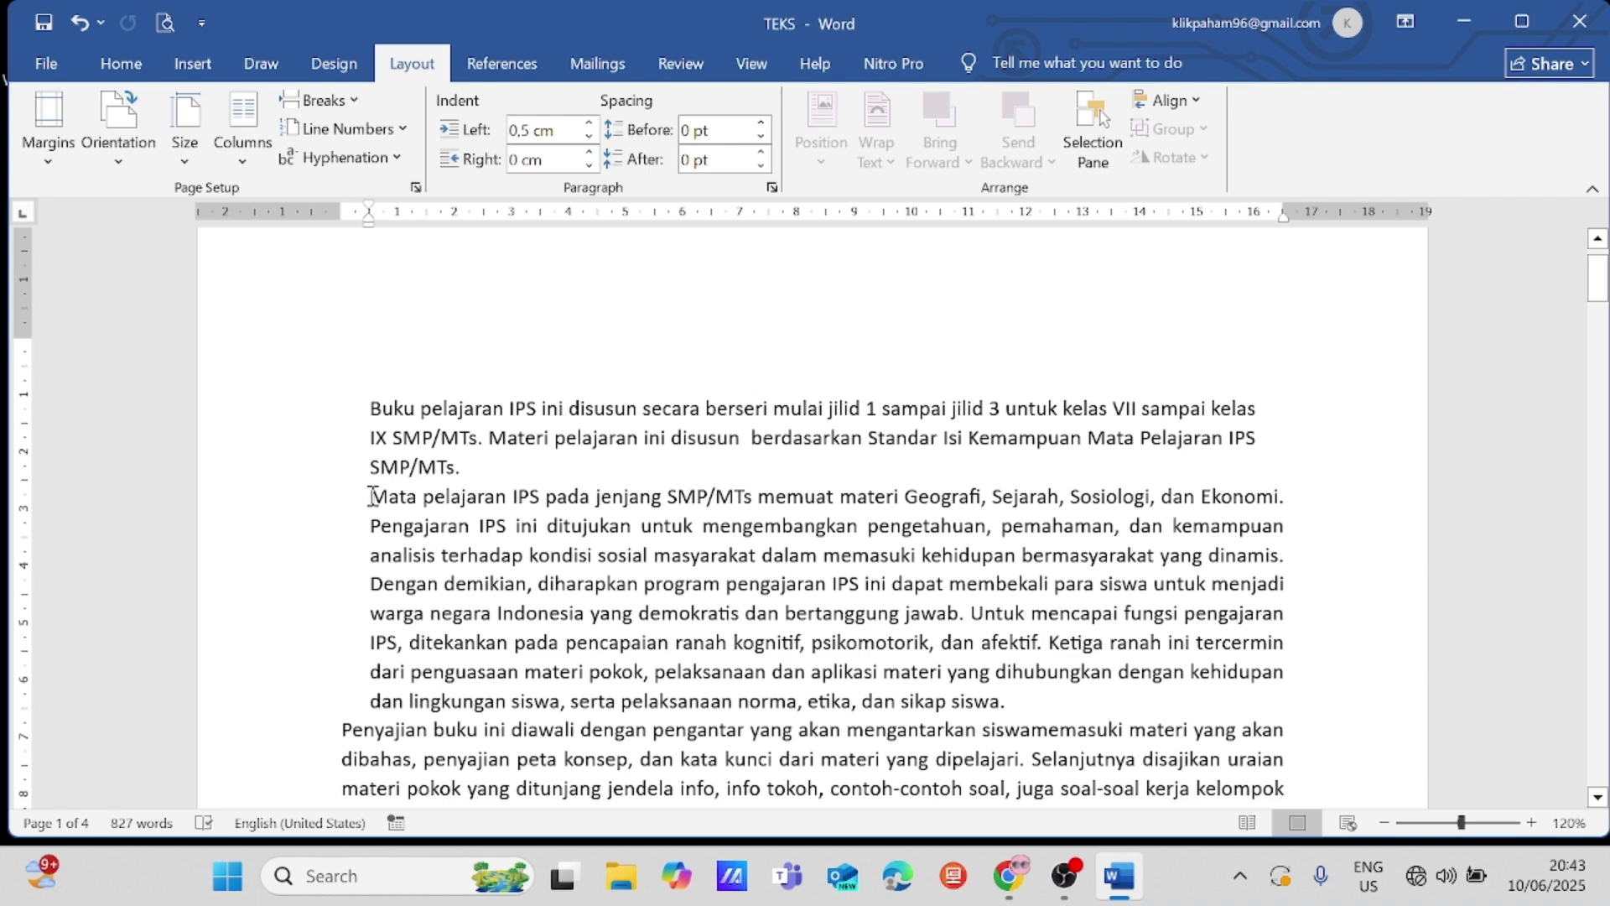
{"action": "key", "text": "shift+Down"}
{"action": "key", "text": "shift+Down"}
{"action": "key", "text": "shift+Down"}
{"action": "key", "text": "shift+Down"}
{"action": "key", "text": "shift+Down"}
{"action": "key", "text": "shift+Down"}
{"action": "key", "text": "shift+Down"}
{"action": "key", "text": "shift+Down"}
{"action": "key", "text": "shift+Down"}
{"action": "key", "text": "shift+Down"}
{"action": "key", "text": "shift+Down"}
{"action": "key", "text": "shift+Down"}
{"action": "key", "text": "shift+Down"}
{"action": "key", "text": "shift+Down"}
{"action": "key", "text": "shift+Down"}
{"action": "key", "text": "shift+Down"}
{"action": "key", "text": "shift+Down"}
{"action": "key", "text": "shift+Down"}
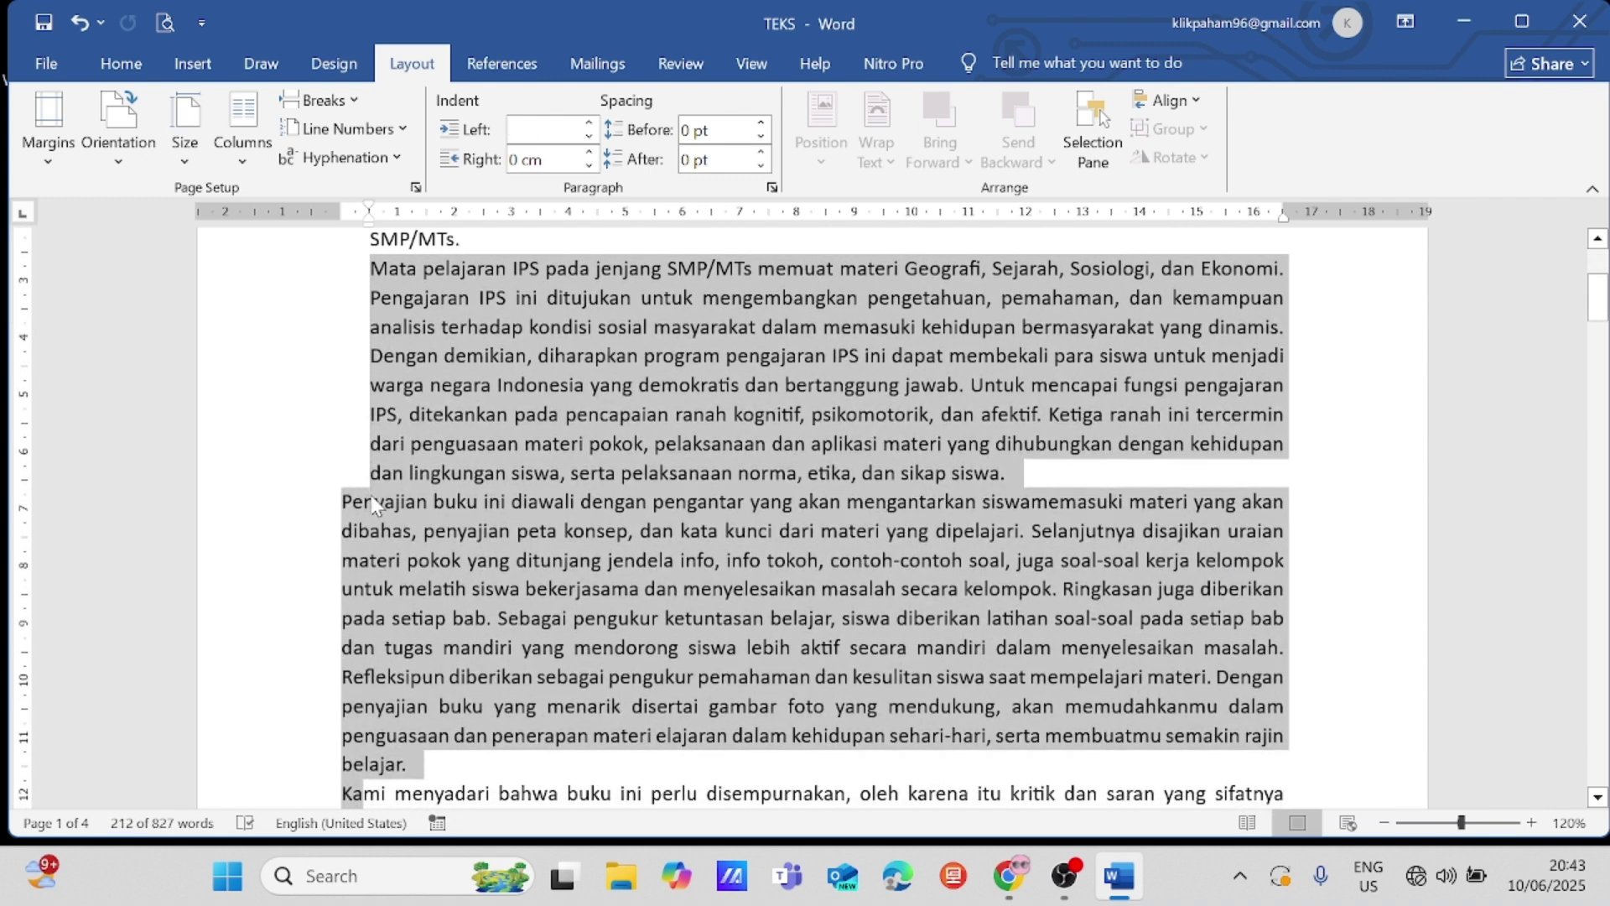
{"action": "key", "text": "shift+Up"}
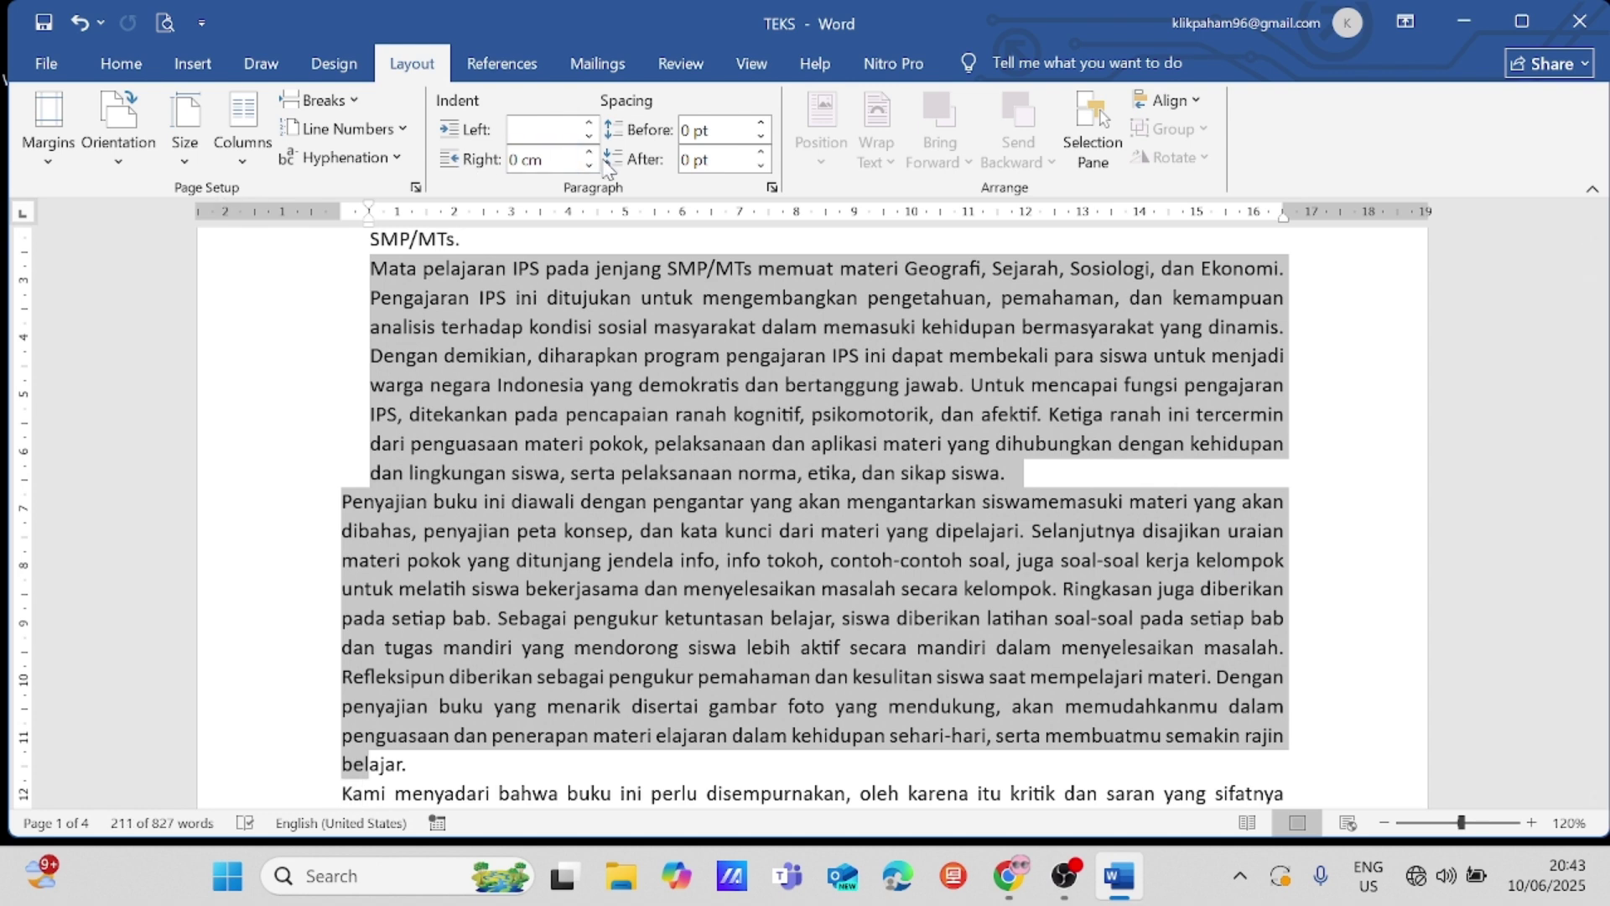
{"action": "left_click", "coordinate": [591, 154]}
{"action": "left_click", "coordinate": [590, 155]}
{"action": "left_click", "coordinate": [590, 154]}
{"action": "left_click", "coordinate": [591, 154]}
{"action": "left_click", "coordinate": [590, 154]}
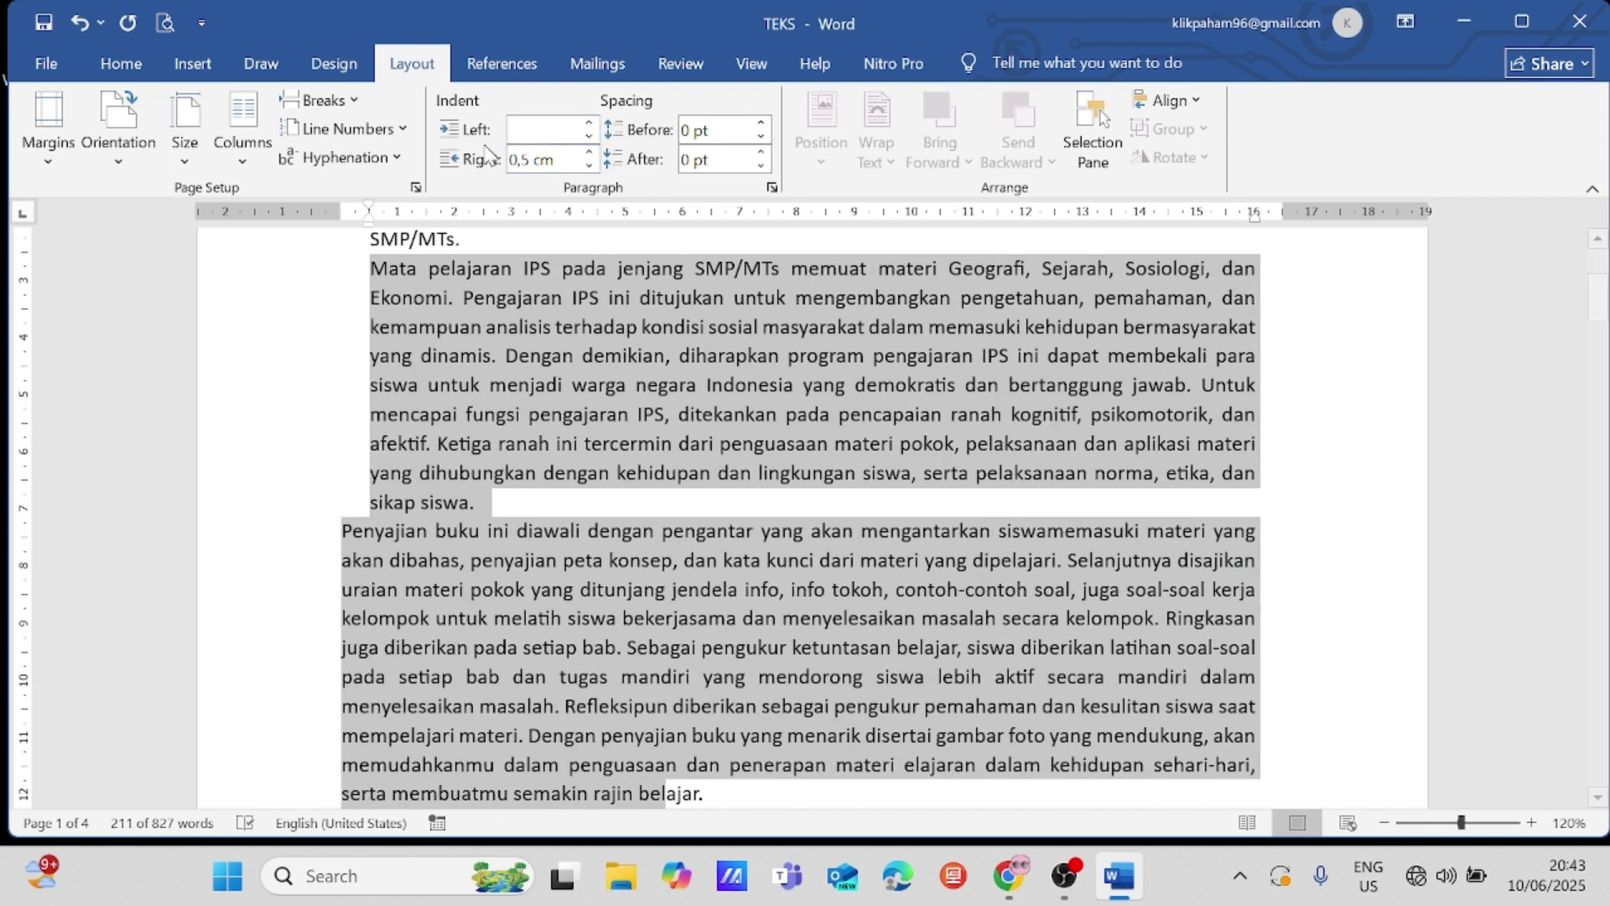
Step: Set the left indent of the two selected paragraphs to 0,5 cm
{"action": "left_click", "coordinate": [591, 124]}
{"action": "left_click", "coordinate": [591, 124]}
{"action": "left_click", "coordinate": [590, 124]}
{"action": "left_click", "coordinate": [590, 124]}
{"action": "left_click", "coordinate": [590, 125]}
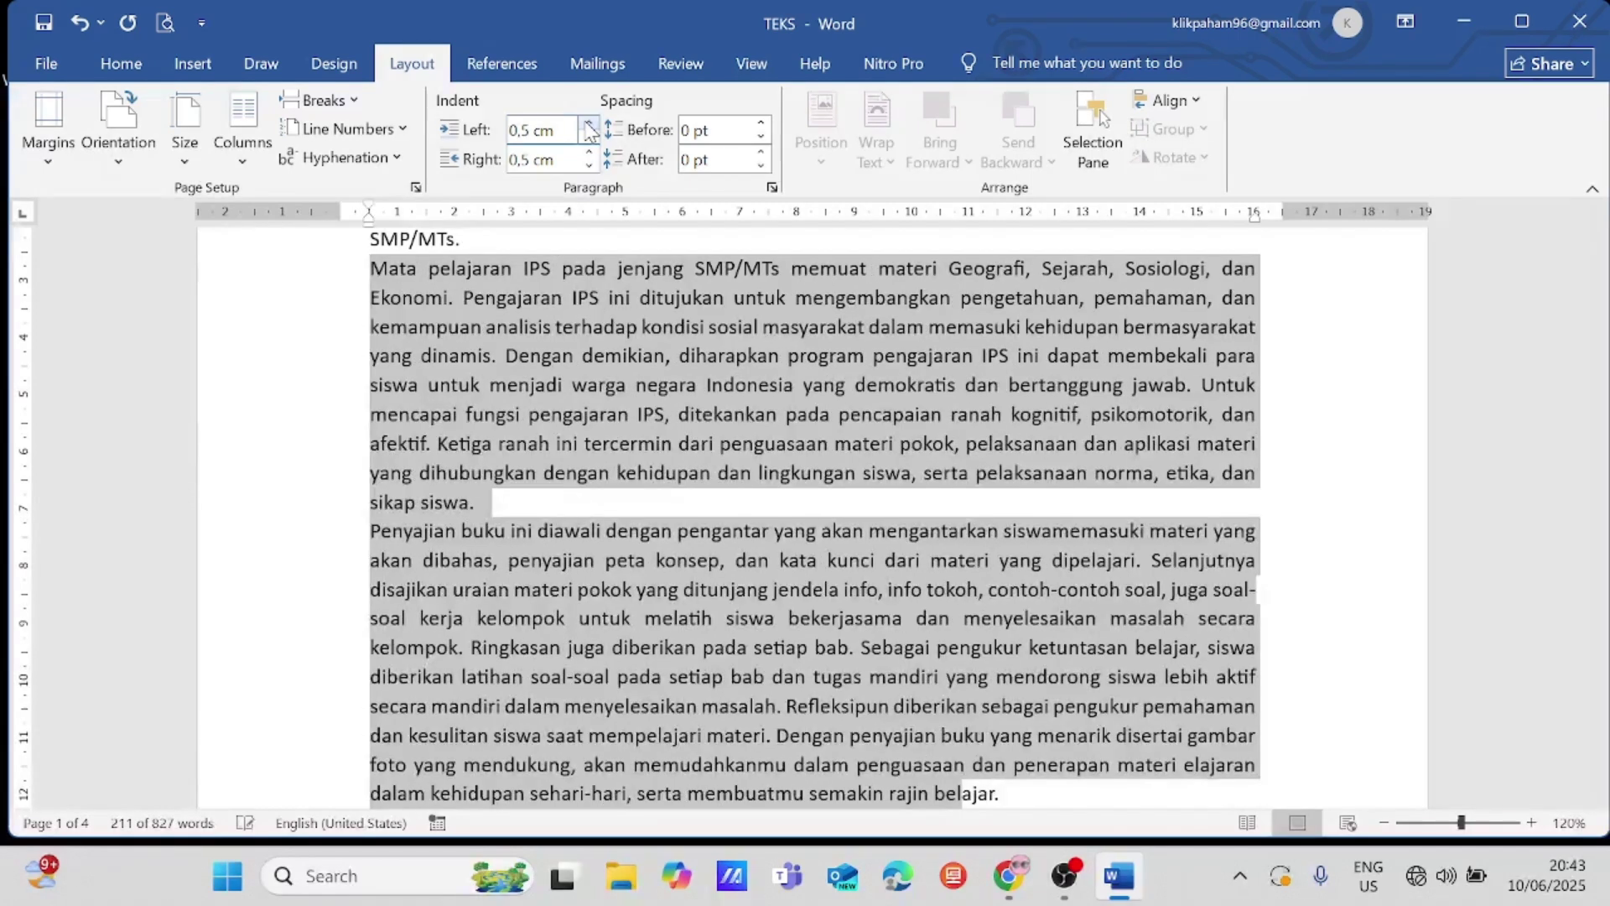
{"action": "left_click", "coordinate": [772, 192]}
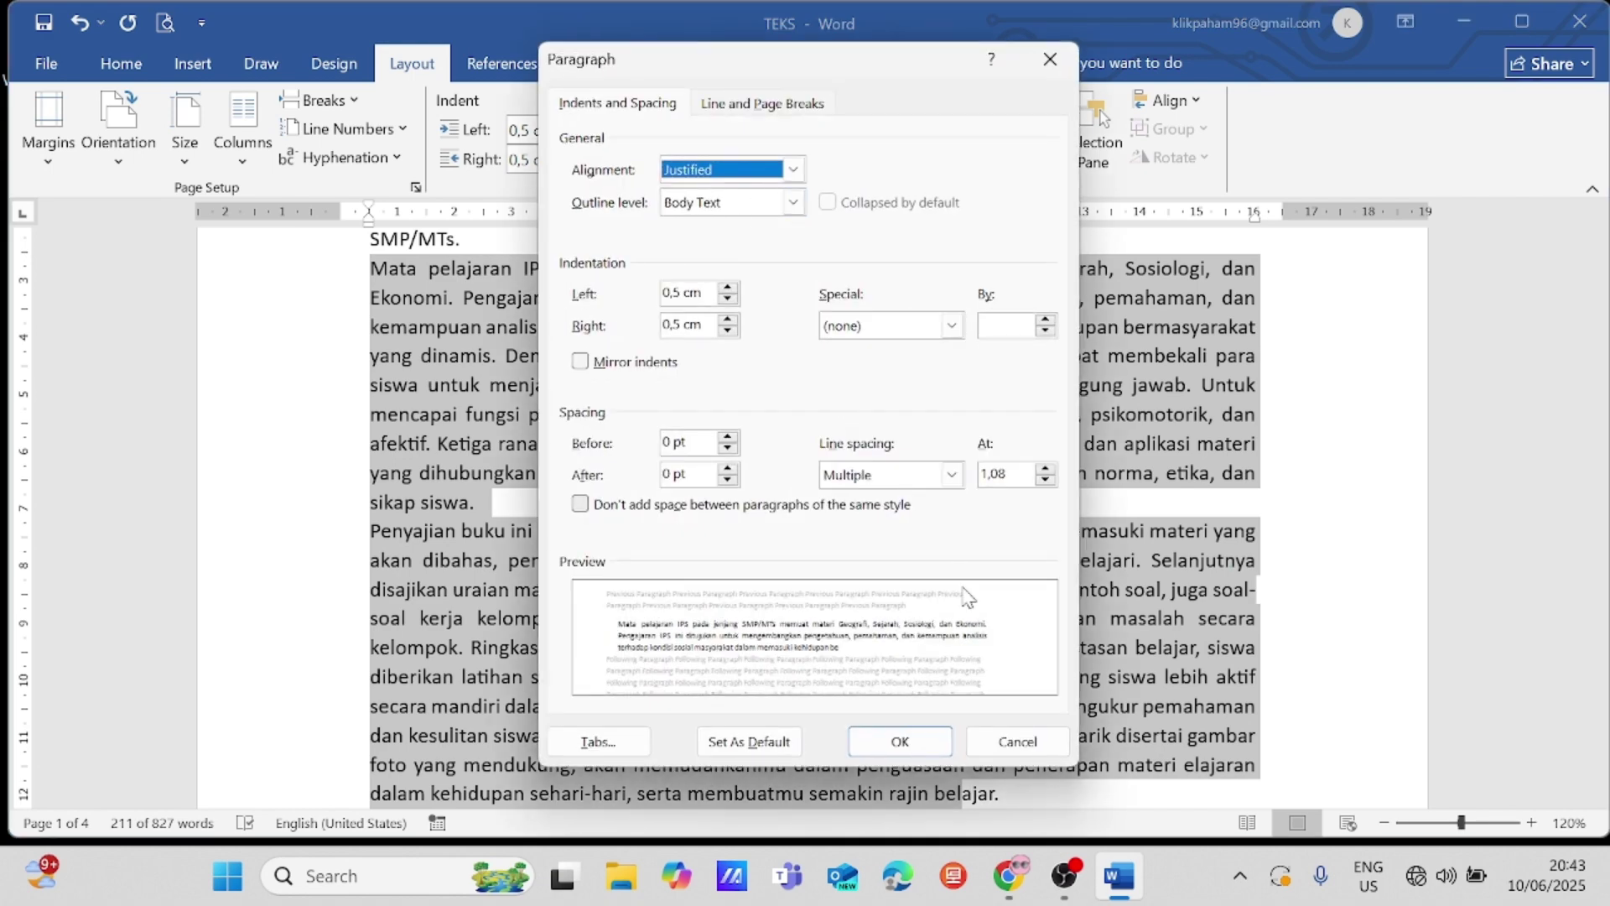
{"action": "left_click", "coordinate": [1015, 745]}
Step: In the paragraph settings for the "Penyajian buku ini" paragraph, set both the left and right indentation to 0 cm
{"action": "left_click", "coordinate": [549, 562]}
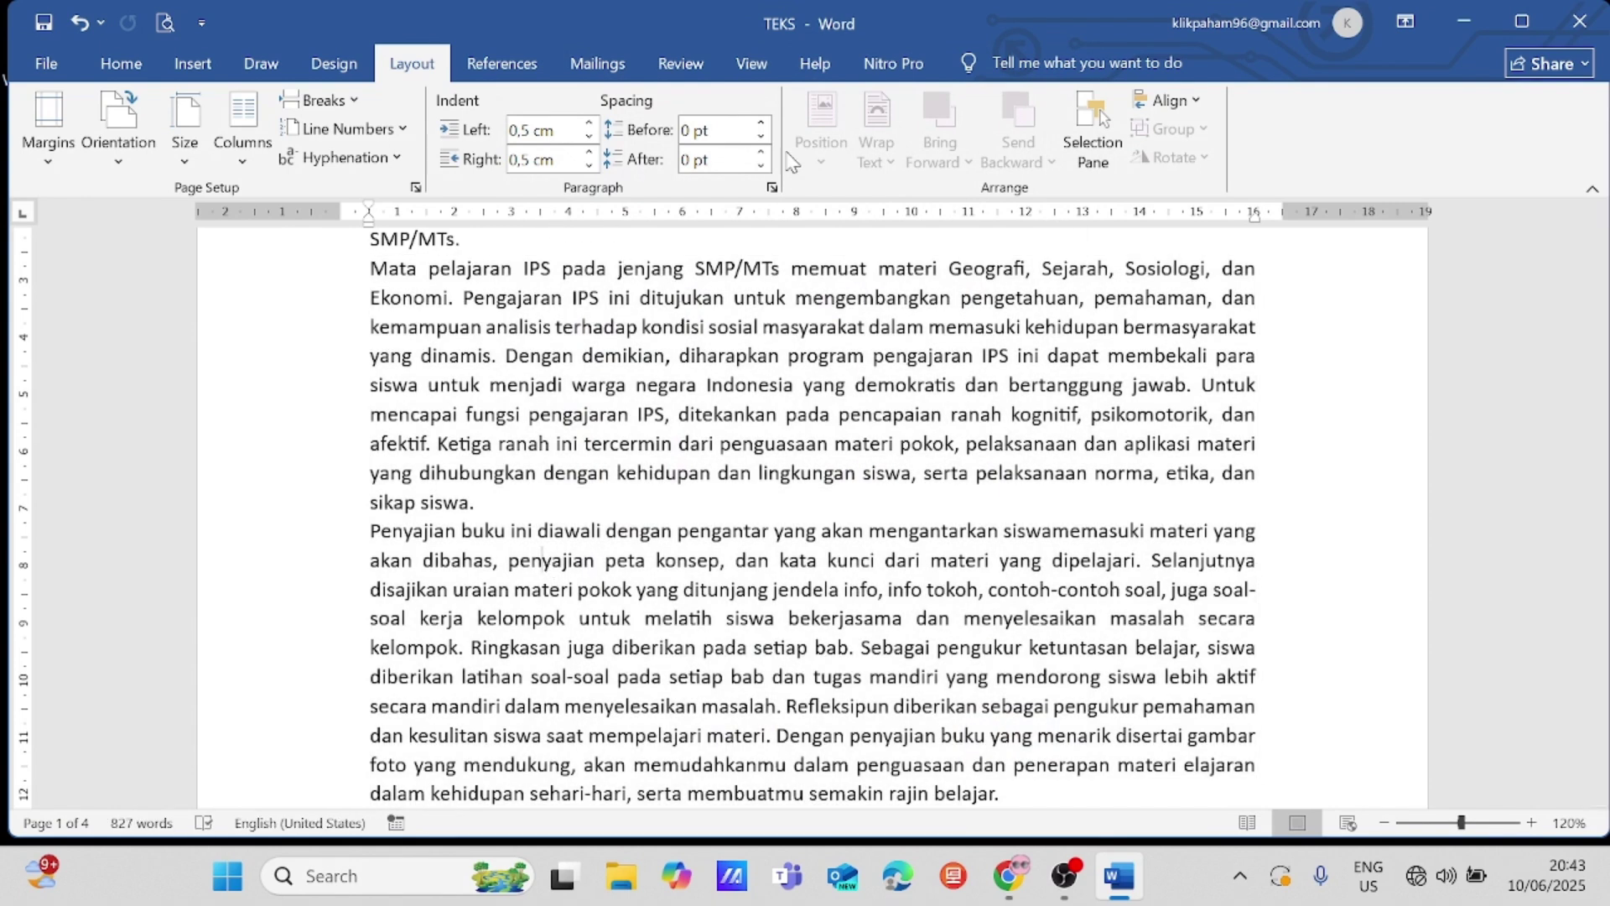
{"action": "left_click", "coordinate": [771, 187]}
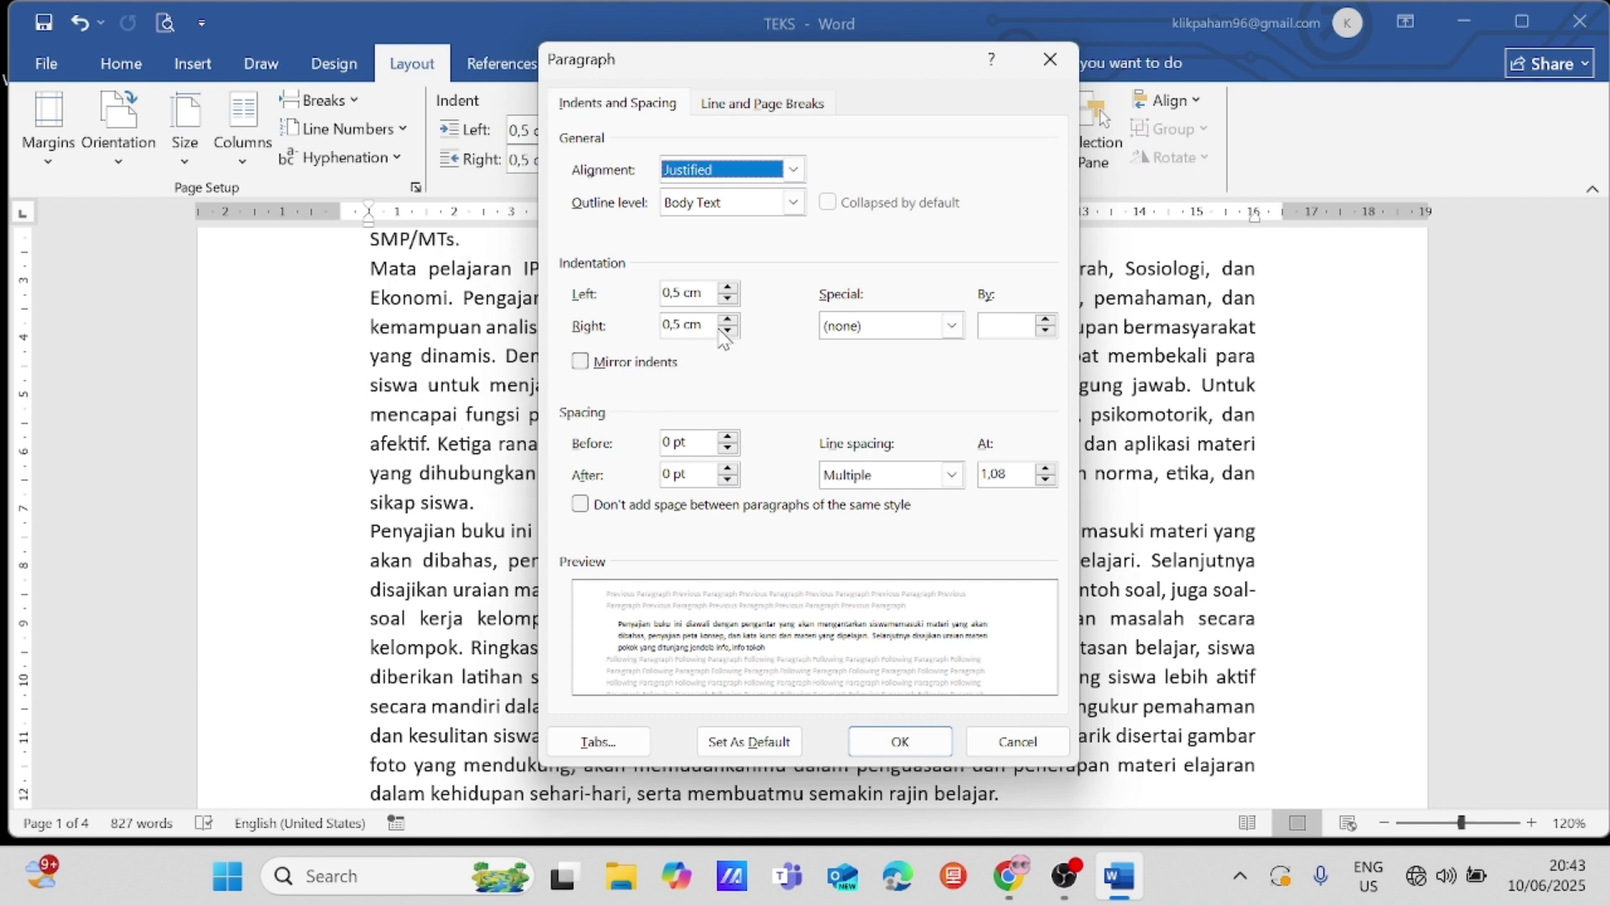
{"action": "left_click", "coordinate": [727, 299]}
{"action": "left_click", "coordinate": [727, 298]}
{"action": "left_click", "coordinate": [727, 299]}
{"action": "left_click", "coordinate": [727, 298]}
{"action": "left_click", "coordinate": [727, 321]}
{"action": "left_click", "coordinate": [727, 321]}
{"action": "left_click", "coordinate": [727, 321]}
{"action": "left_click", "coordinate": [728, 321]}
{"action": "left_click", "coordinate": [727, 321]}
{"action": "left_click", "coordinate": [727, 330]}
{"action": "left_click", "coordinate": [727, 331]}
{"action": "left_click", "coordinate": [728, 330]}
{"action": "left_click", "coordinate": [728, 330]}
{"action": "left_click", "coordinate": [727, 331]}
{"action": "left_click", "coordinate": [728, 331]}
{"action": "left_click", "coordinate": [728, 330]}
{"action": "left_click", "coordinate": [728, 331]}
{"action": "left_click", "coordinate": [728, 331]}
{"action": "left_click", "coordinate": [728, 330]}
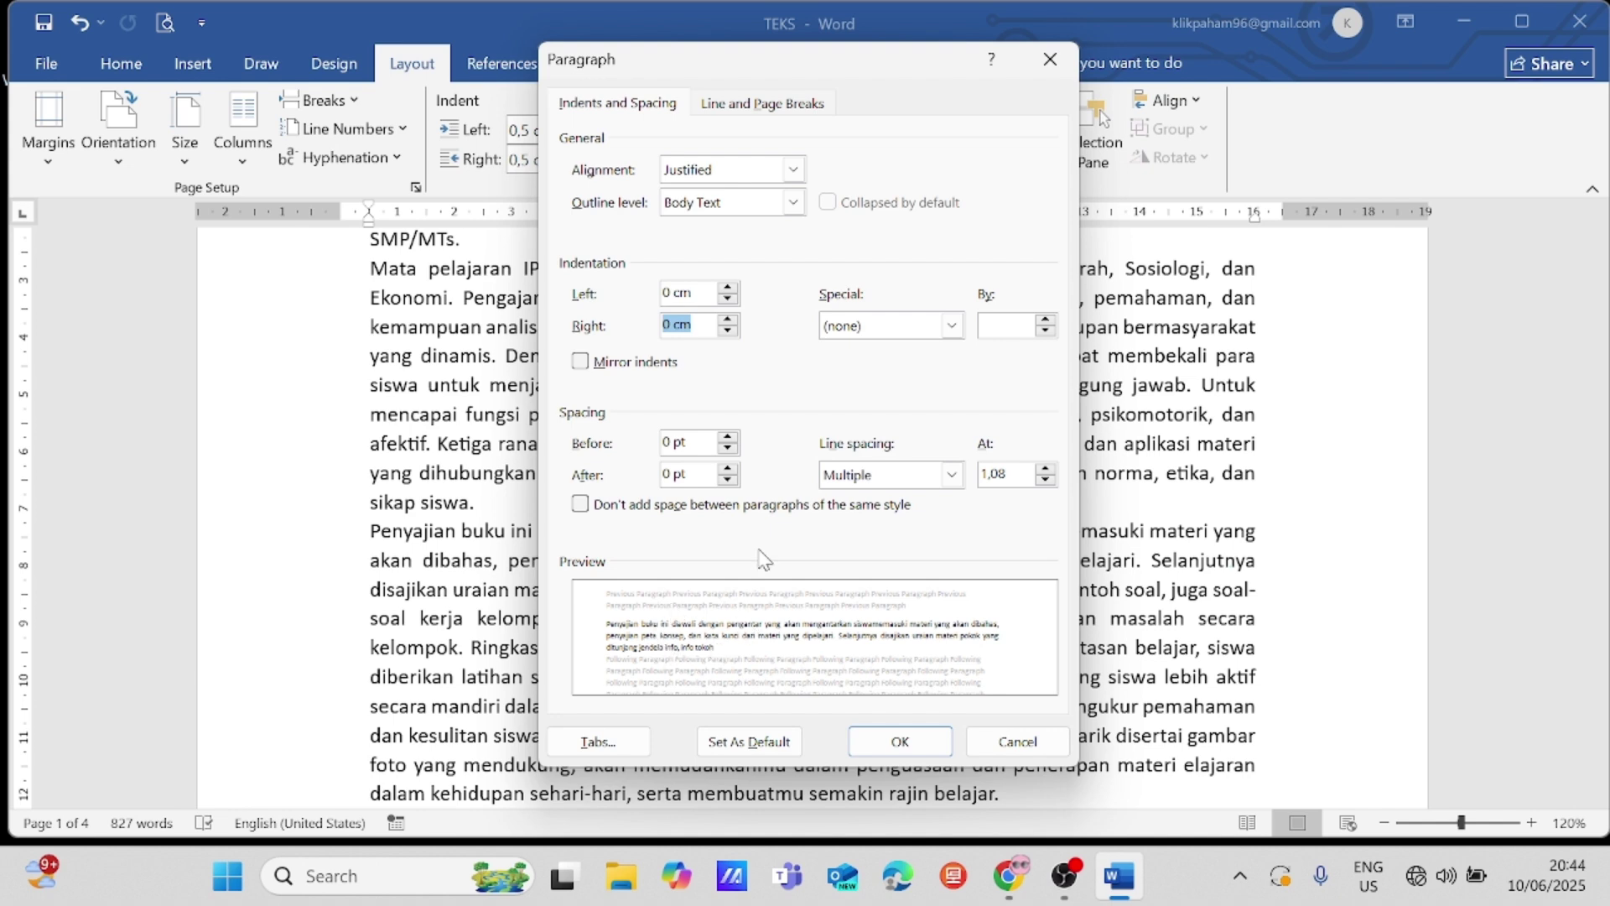
Step: Set the spacing of the "Penyajian buku ini" paragraph to 24 pt before and 24 pt after in the paragraph settings
{"action": "left_click", "coordinate": [728, 436]}
{"action": "left_click", "coordinate": [728, 437]}
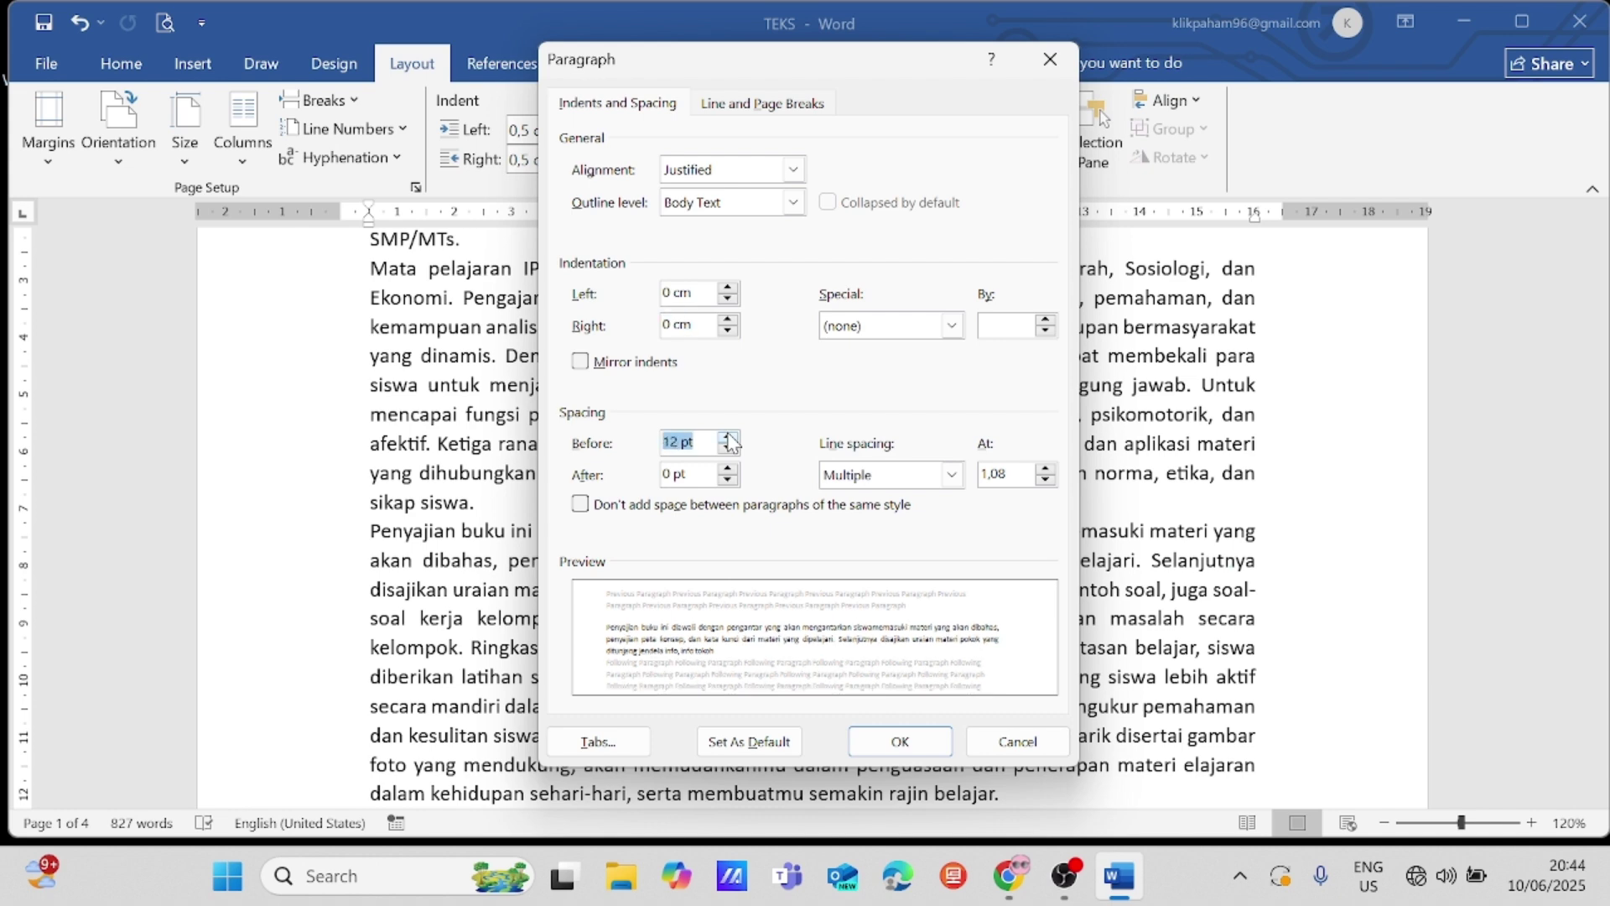
{"action": "left_click", "coordinate": [729, 437]}
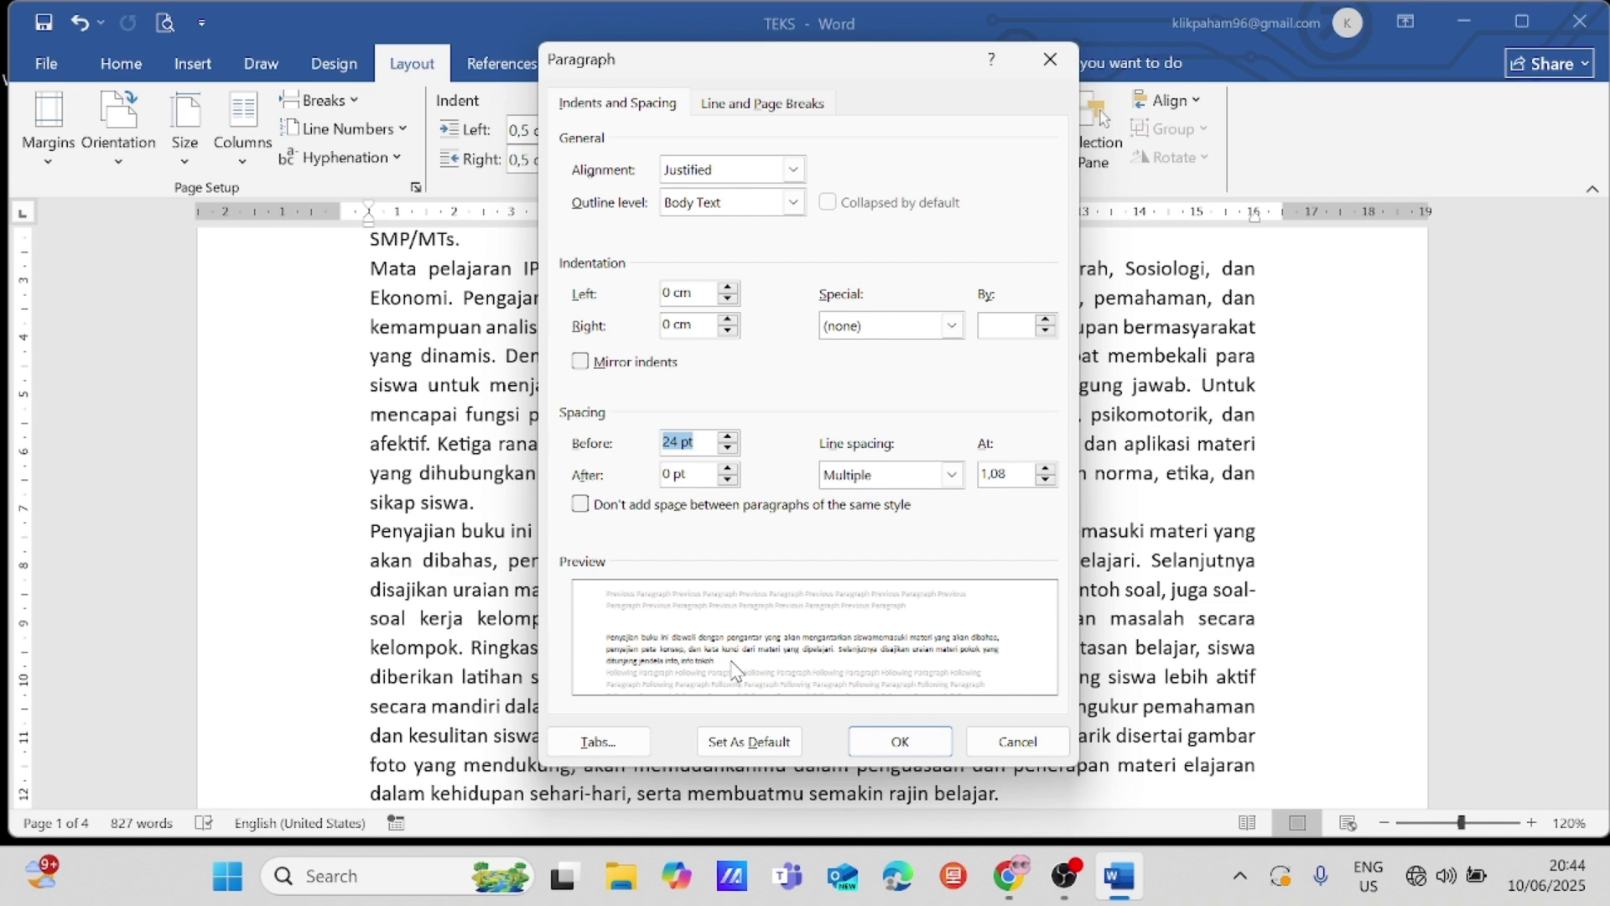
{"action": "left_click", "coordinate": [728, 468]}
{"action": "left_click", "coordinate": [727, 468]}
{"action": "left_click", "coordinate": [728, 468]}
{"action": "left_click", "coordinate": [727, 468]}
{"action": "left_click", "coordinate": [728, 468]}
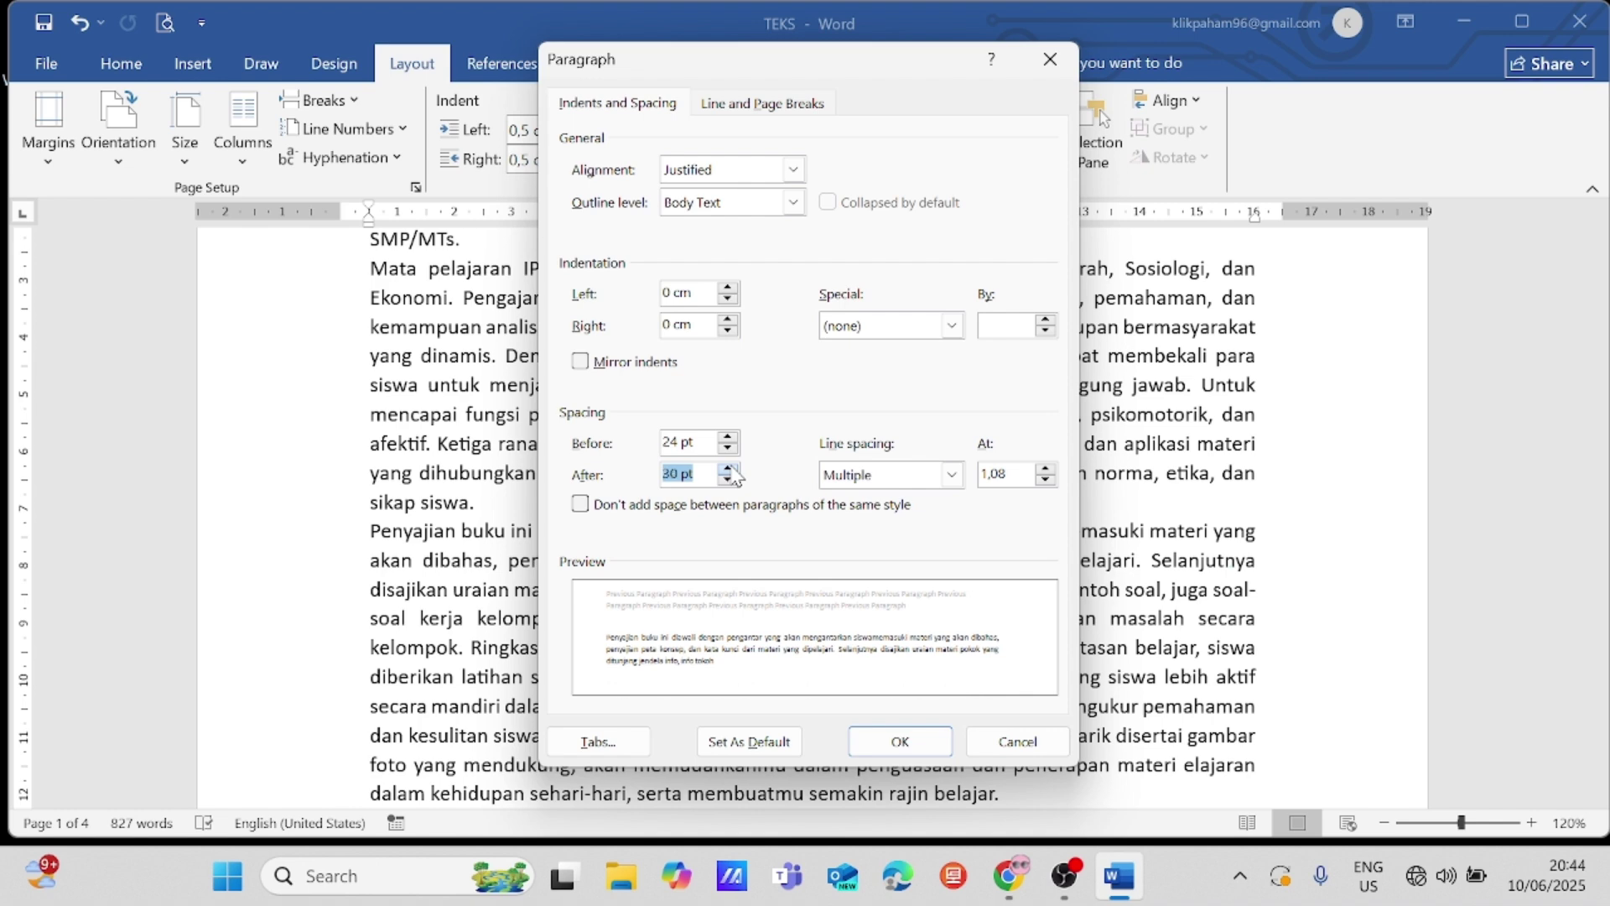
{"action": "left_click", "coordinate": [728, 480]}
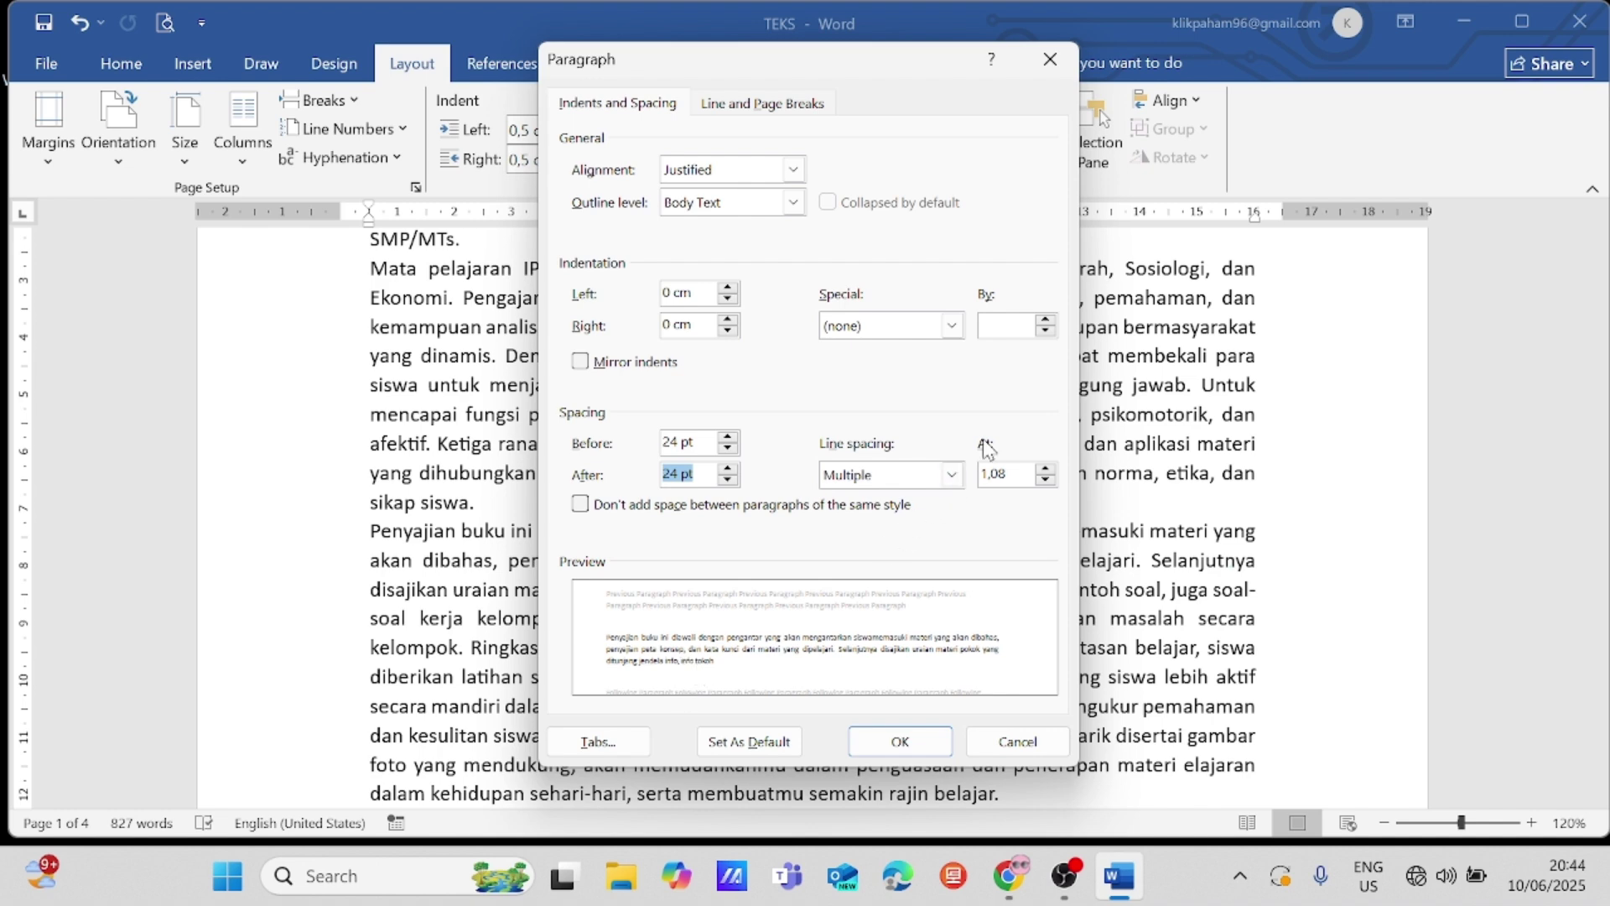
Step: Try a line spacing of 1,5 lines for the paragraph, and close the paragraph settings without applying the changes
{"action": "left_click", "coordinate": [953, 475]}
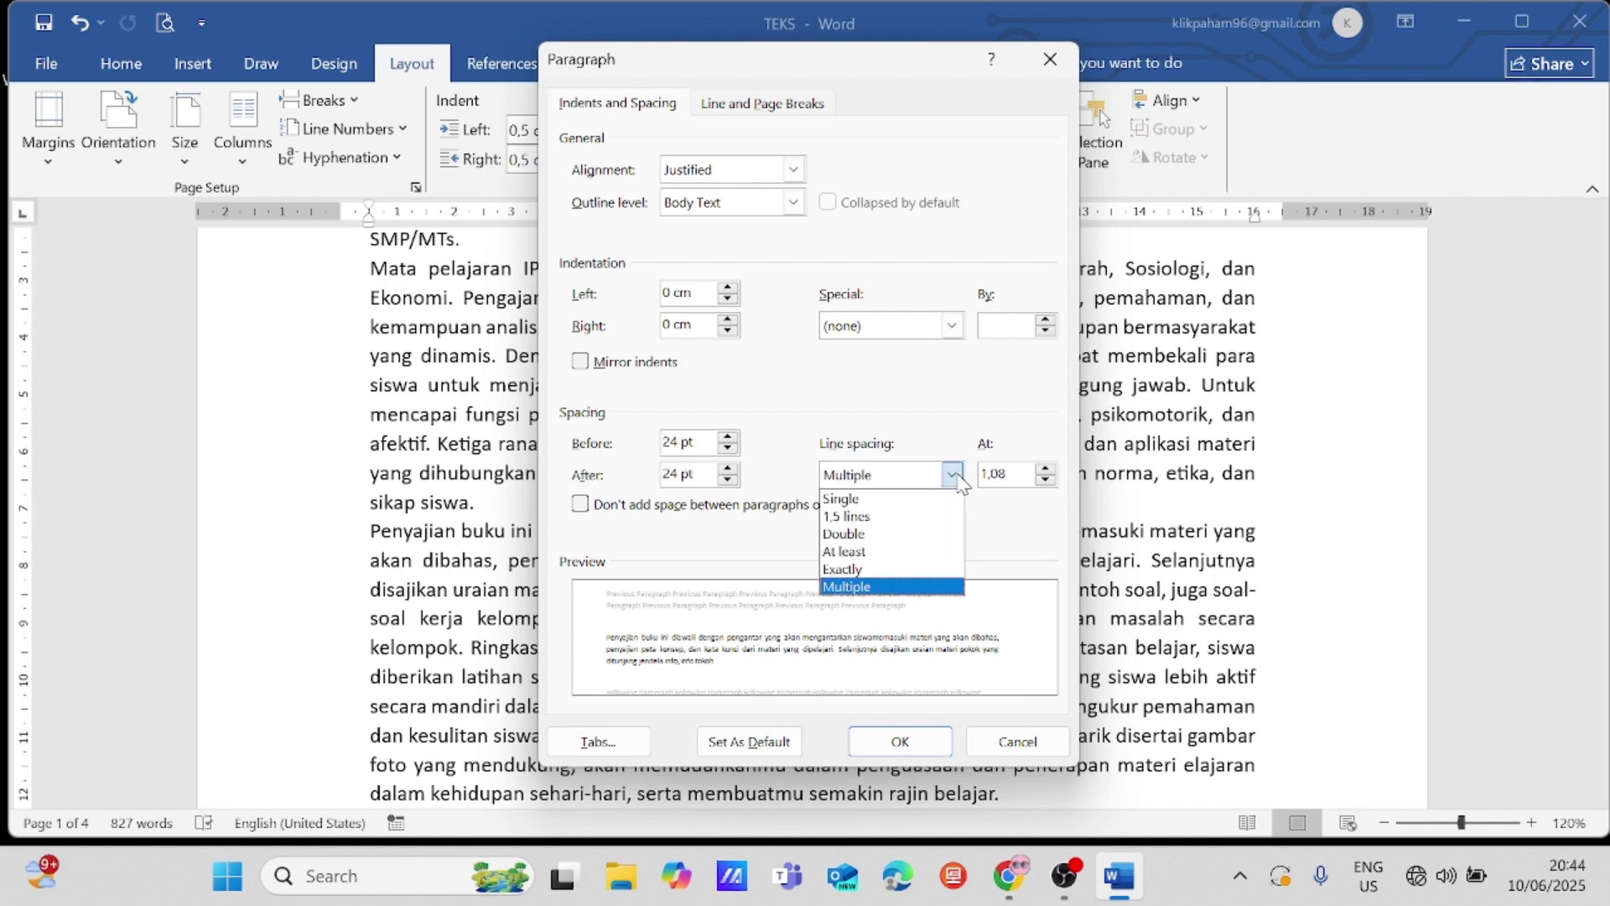
{"action": "left_click", "coordinate": [890, 518]}
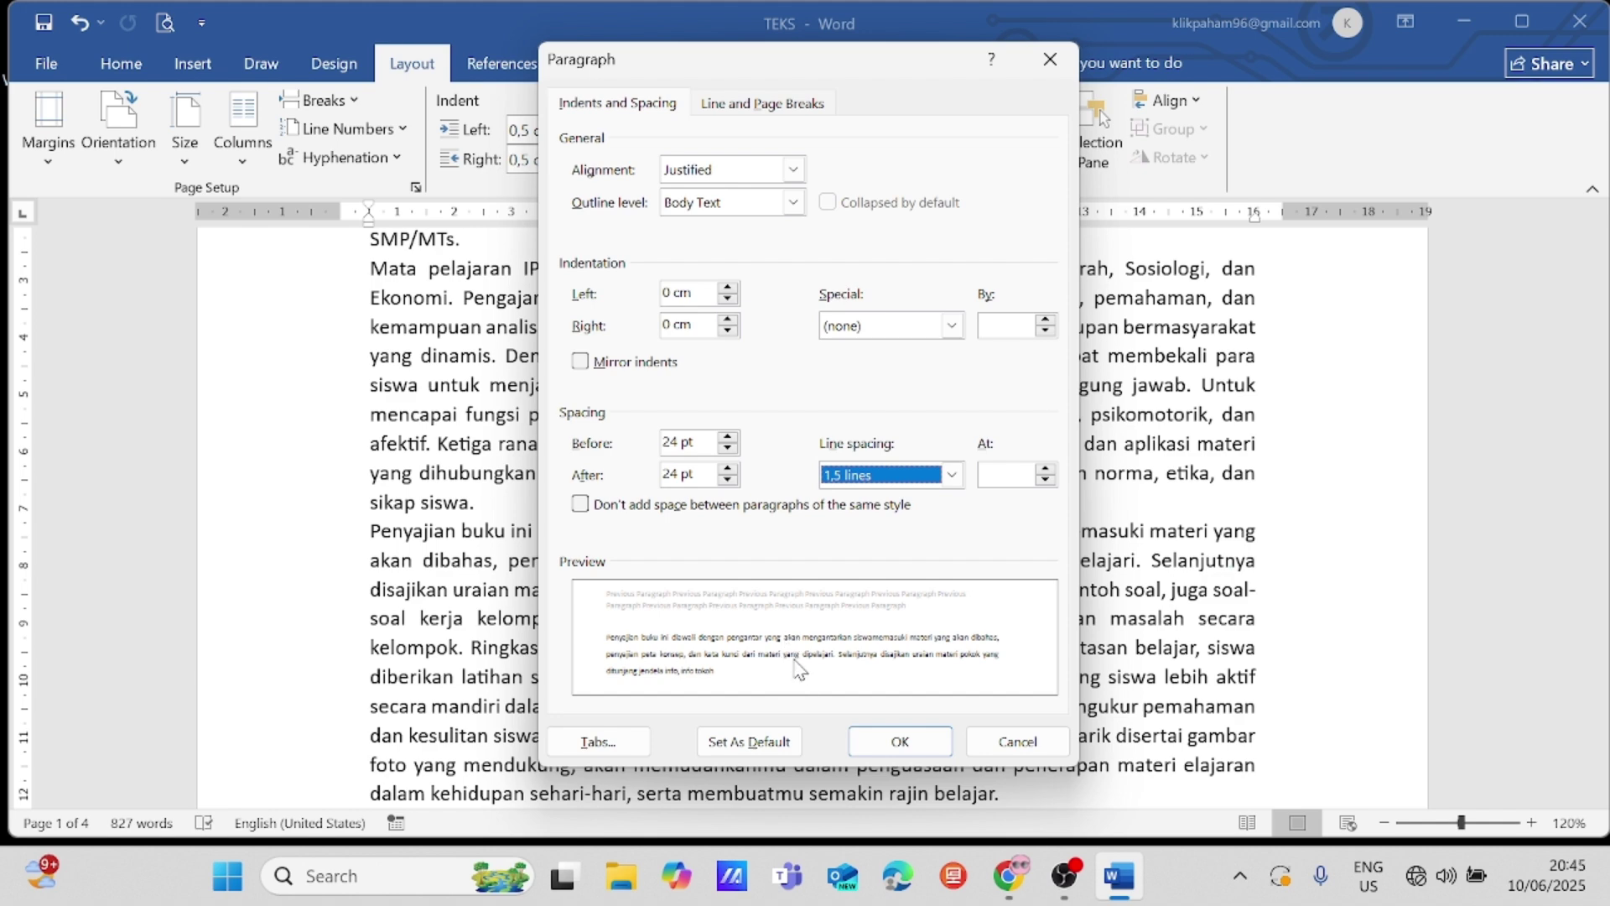
{"action": "left_click", "coordinate": [952, 477]}
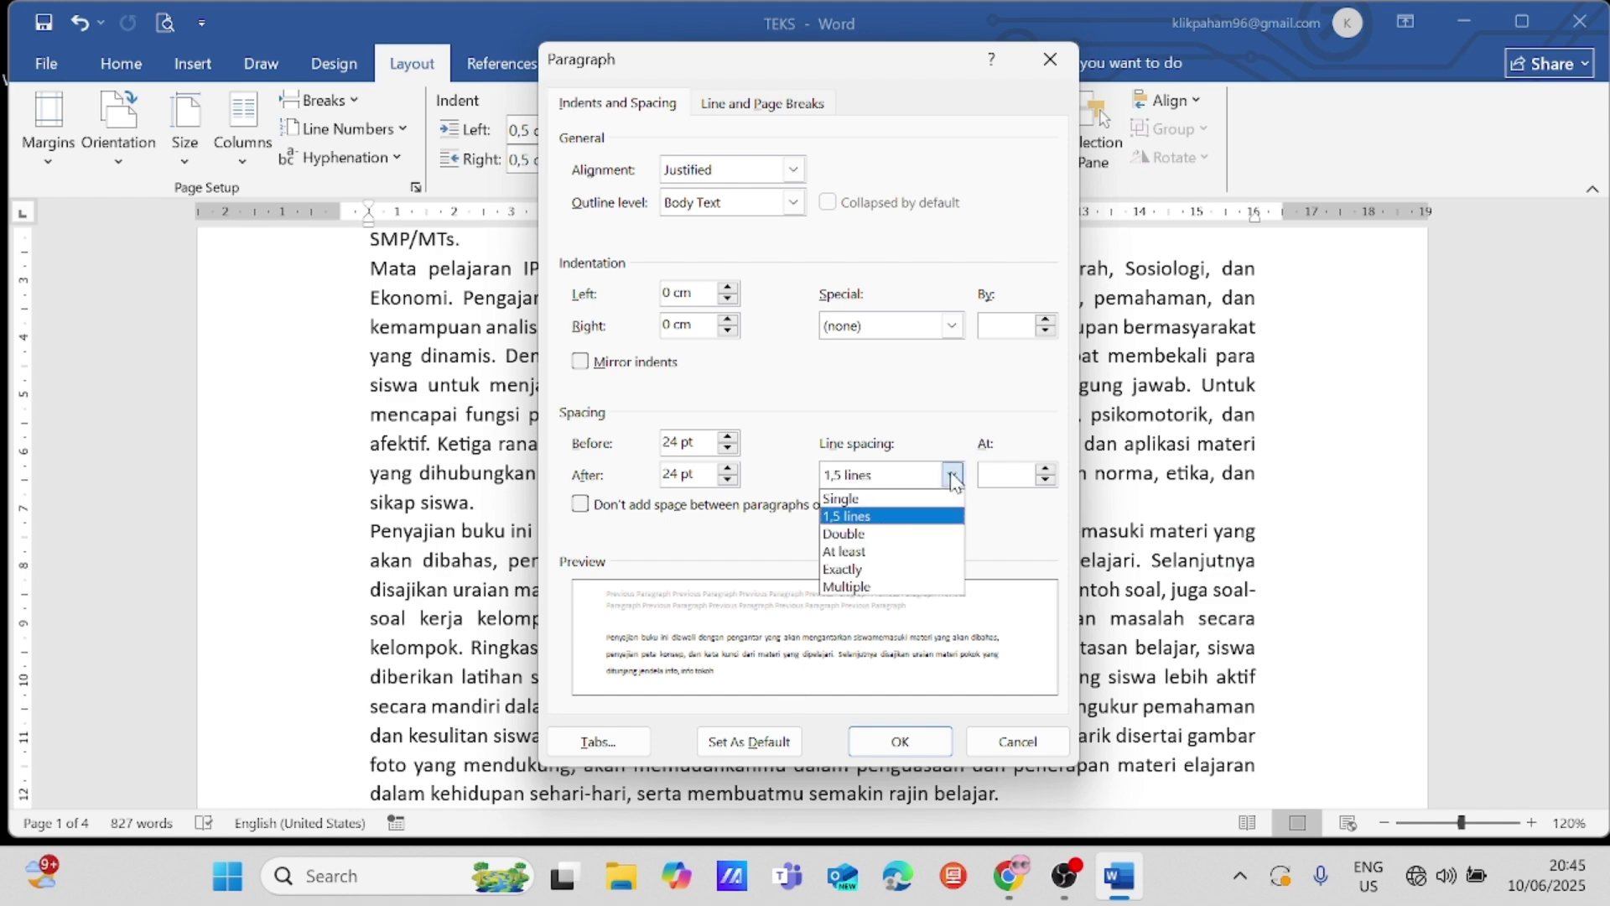
{"action": "left_click", "coordinate": [1031, 749]}
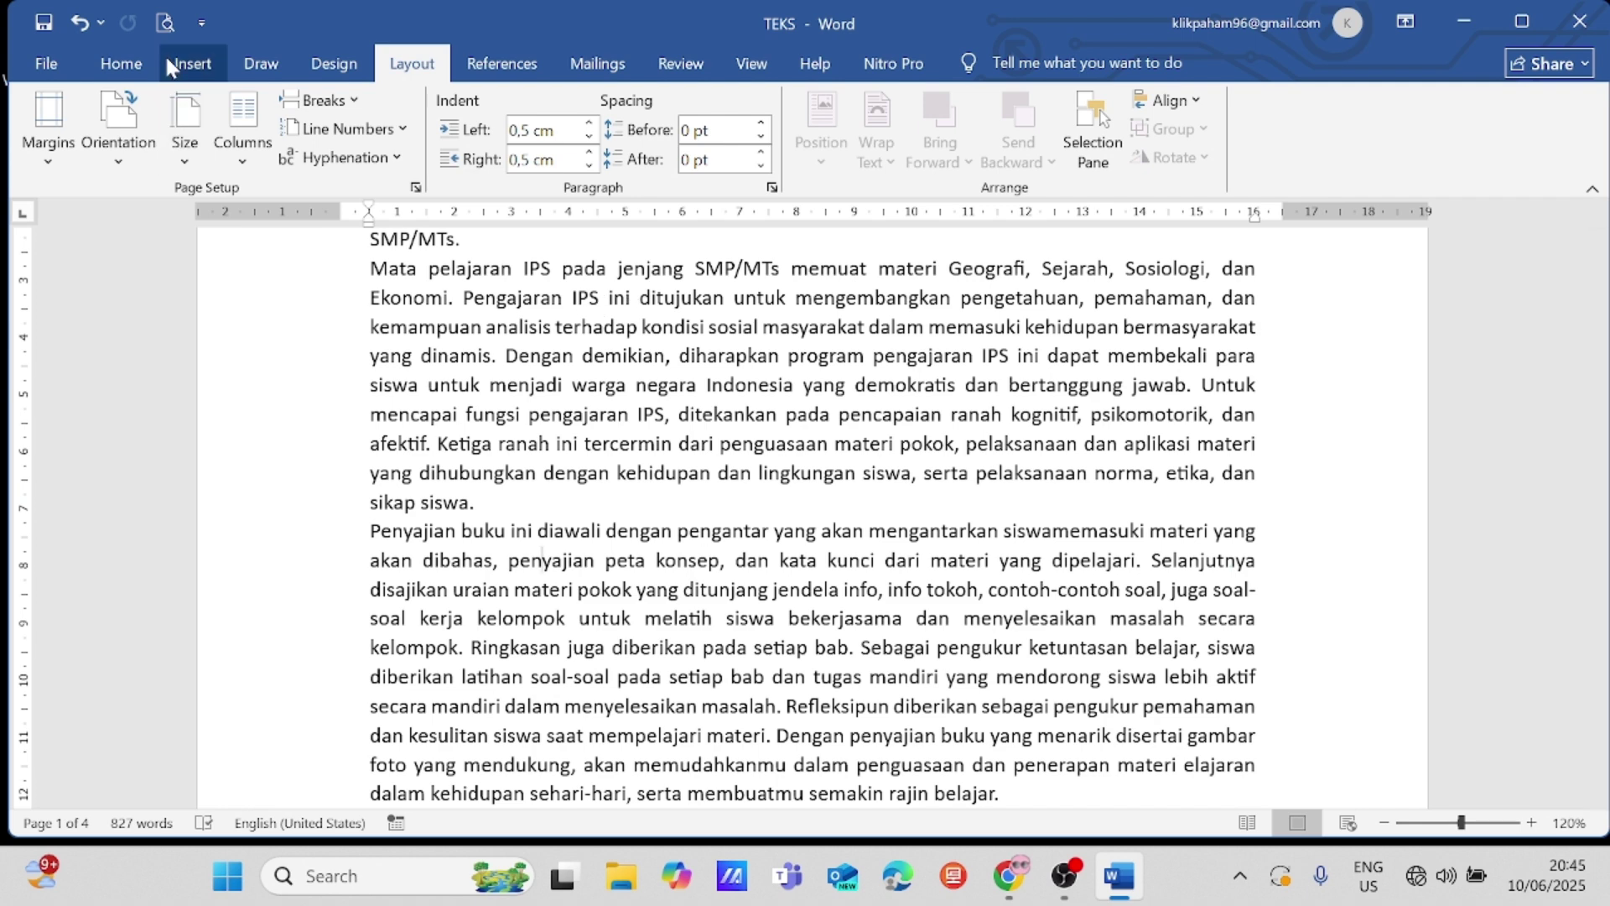
Step: Draw a cube about 3,26 cm high and 3,21 cm wide over the "Penyajian buku ini" paragraph
{"action": "left_click", "coordinate": [186, 67]}
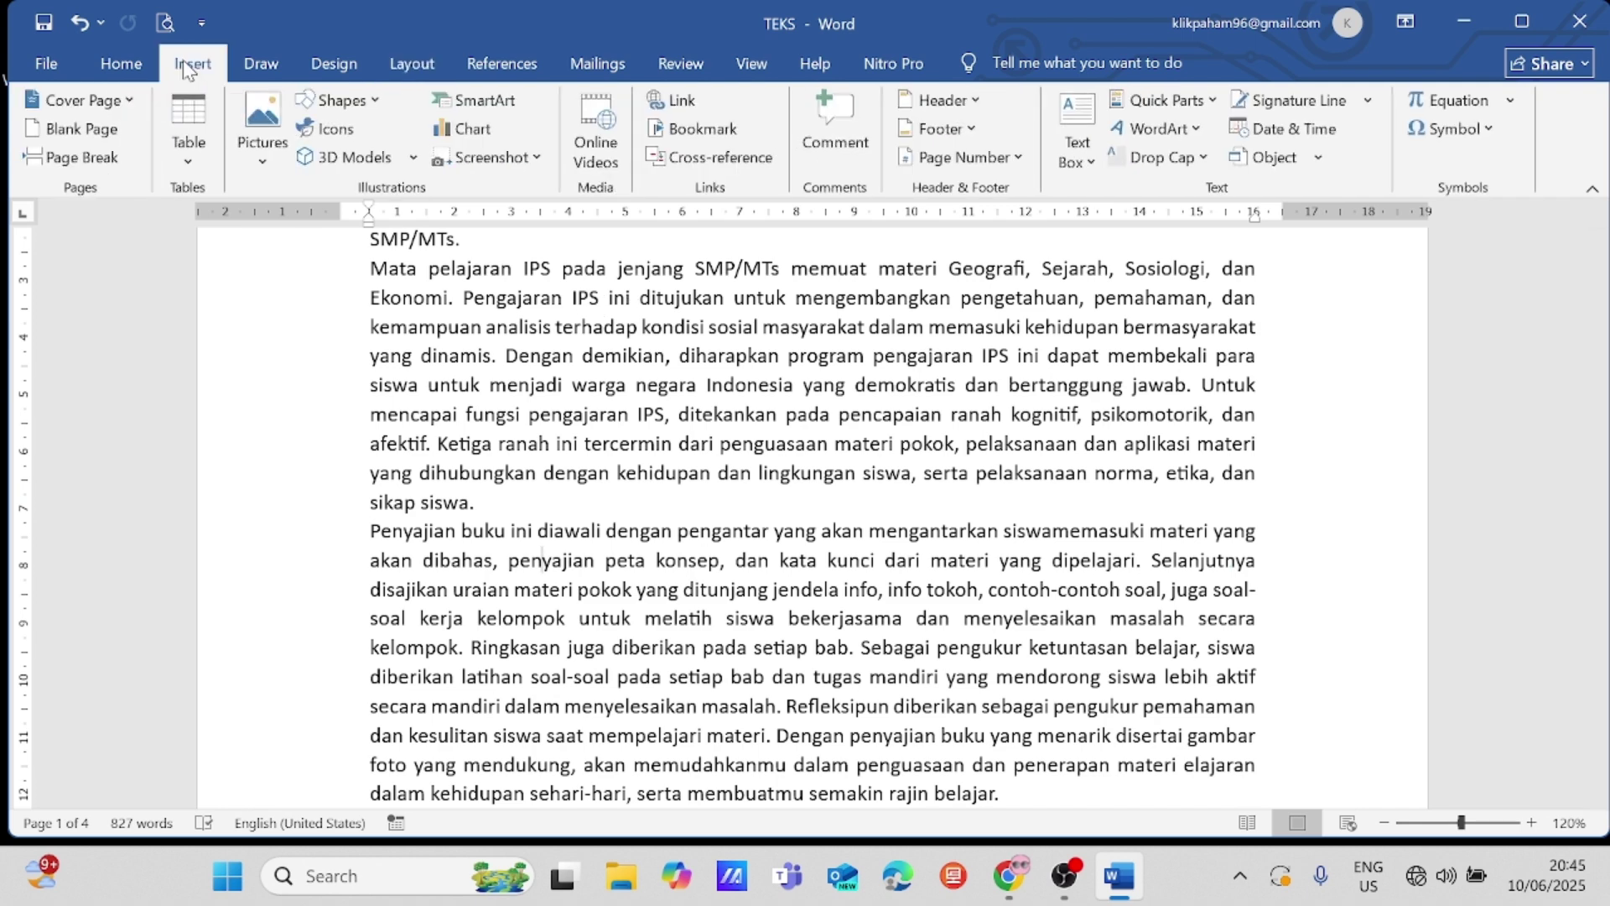
{"action": "left_click", "coordinate": [343, 101]}
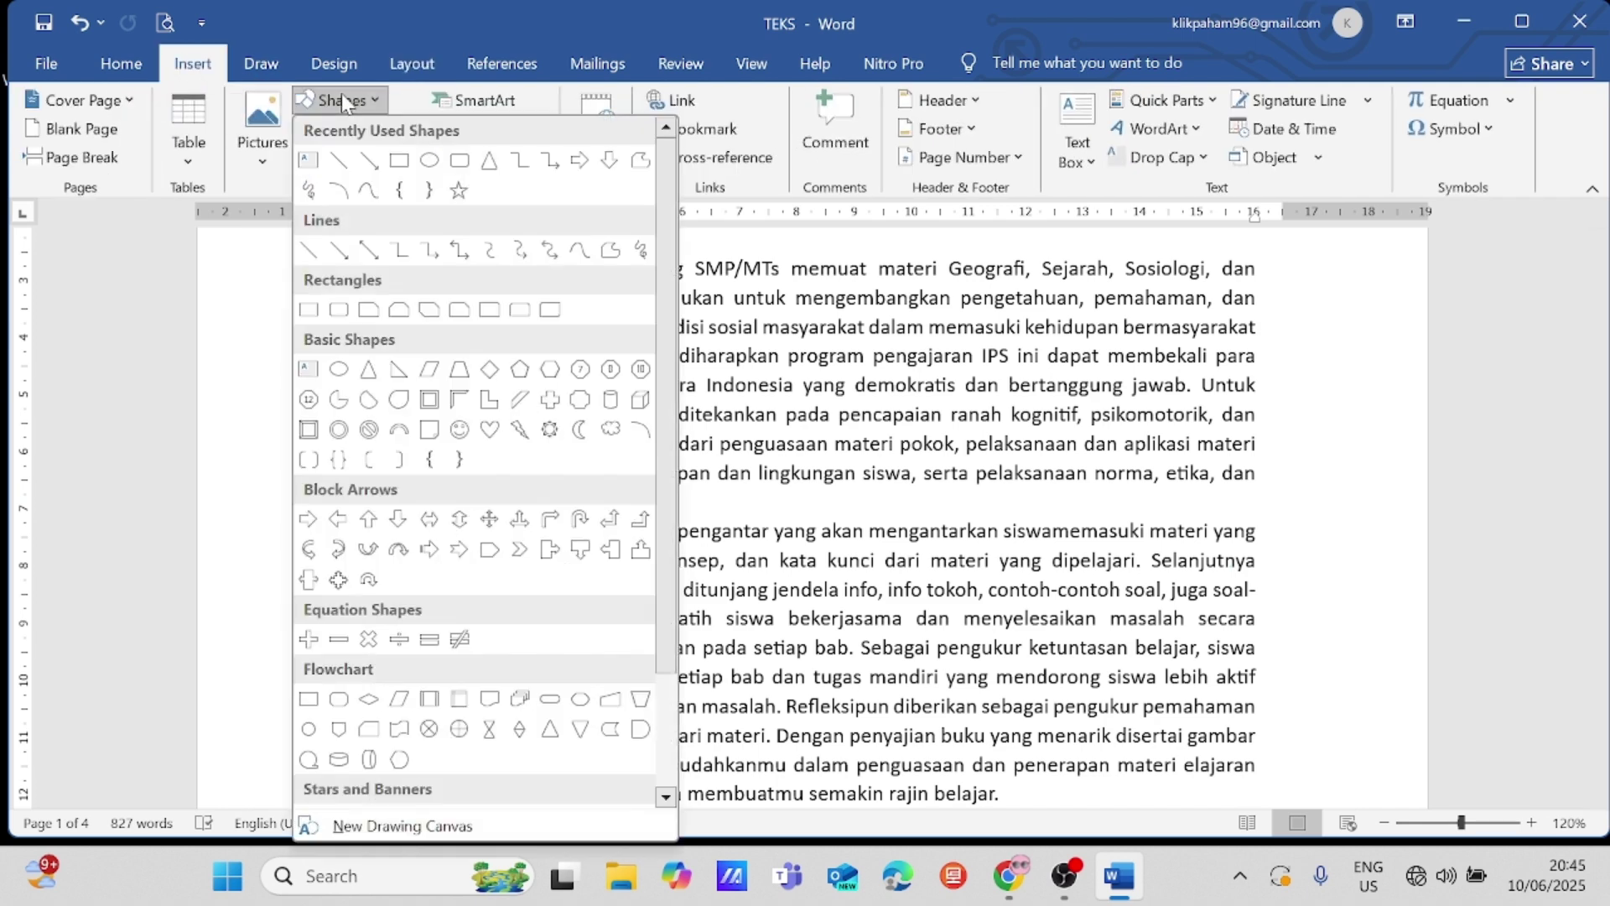
{"action": "left_click", "coordinate": [642, 403]}
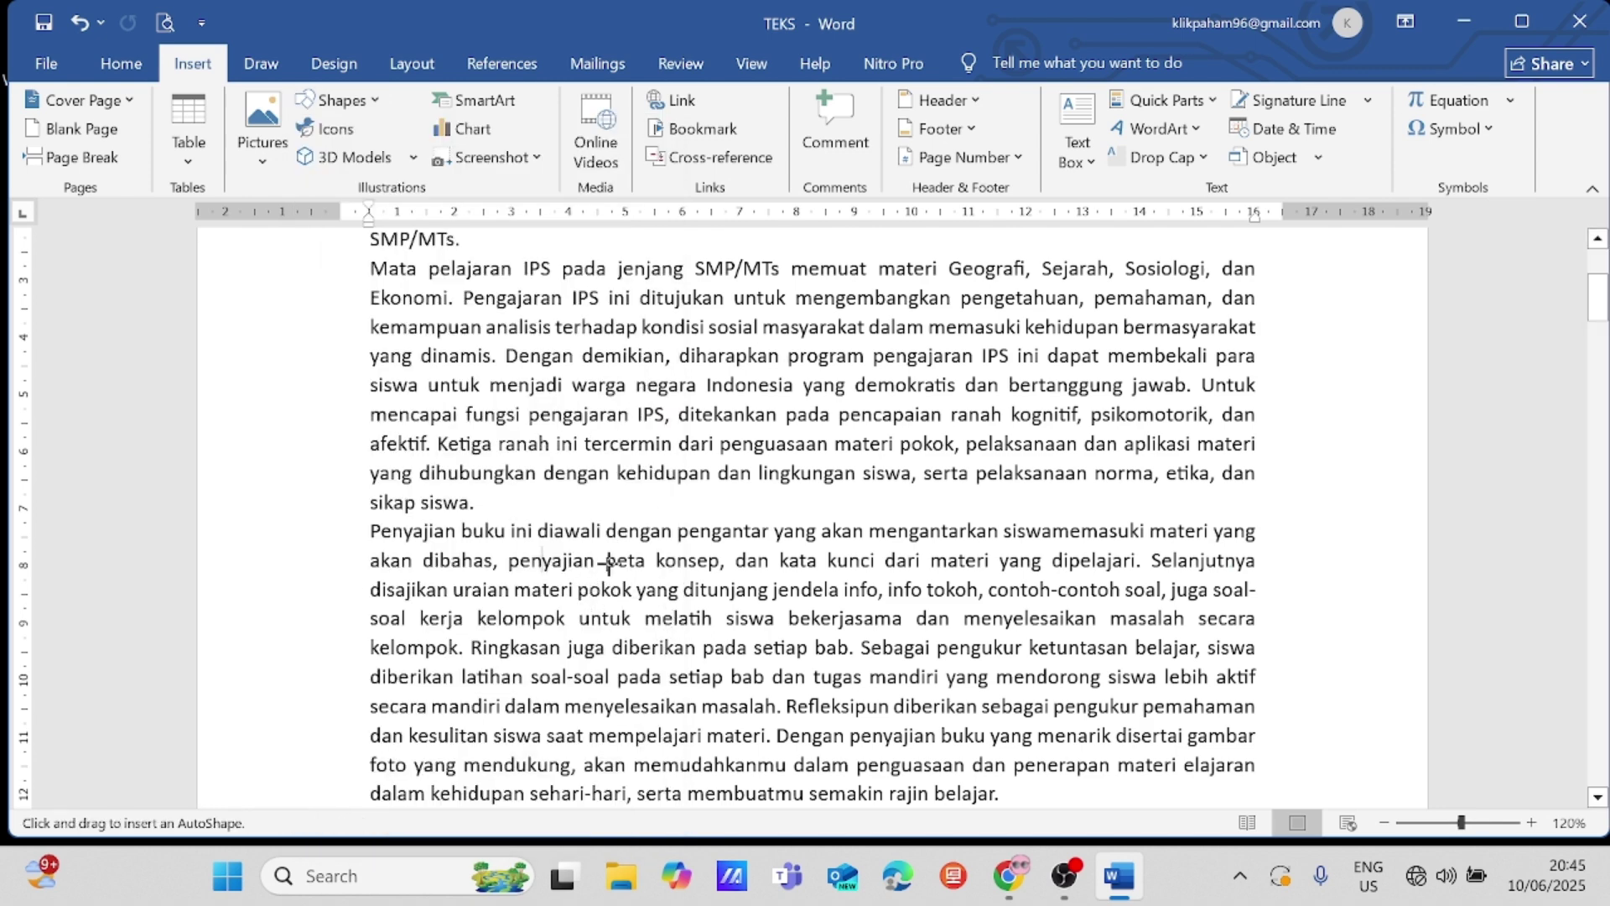
{"action": "left_click_drag", "start_coordinate": [609, 563], "coordinate": [792, 751]}
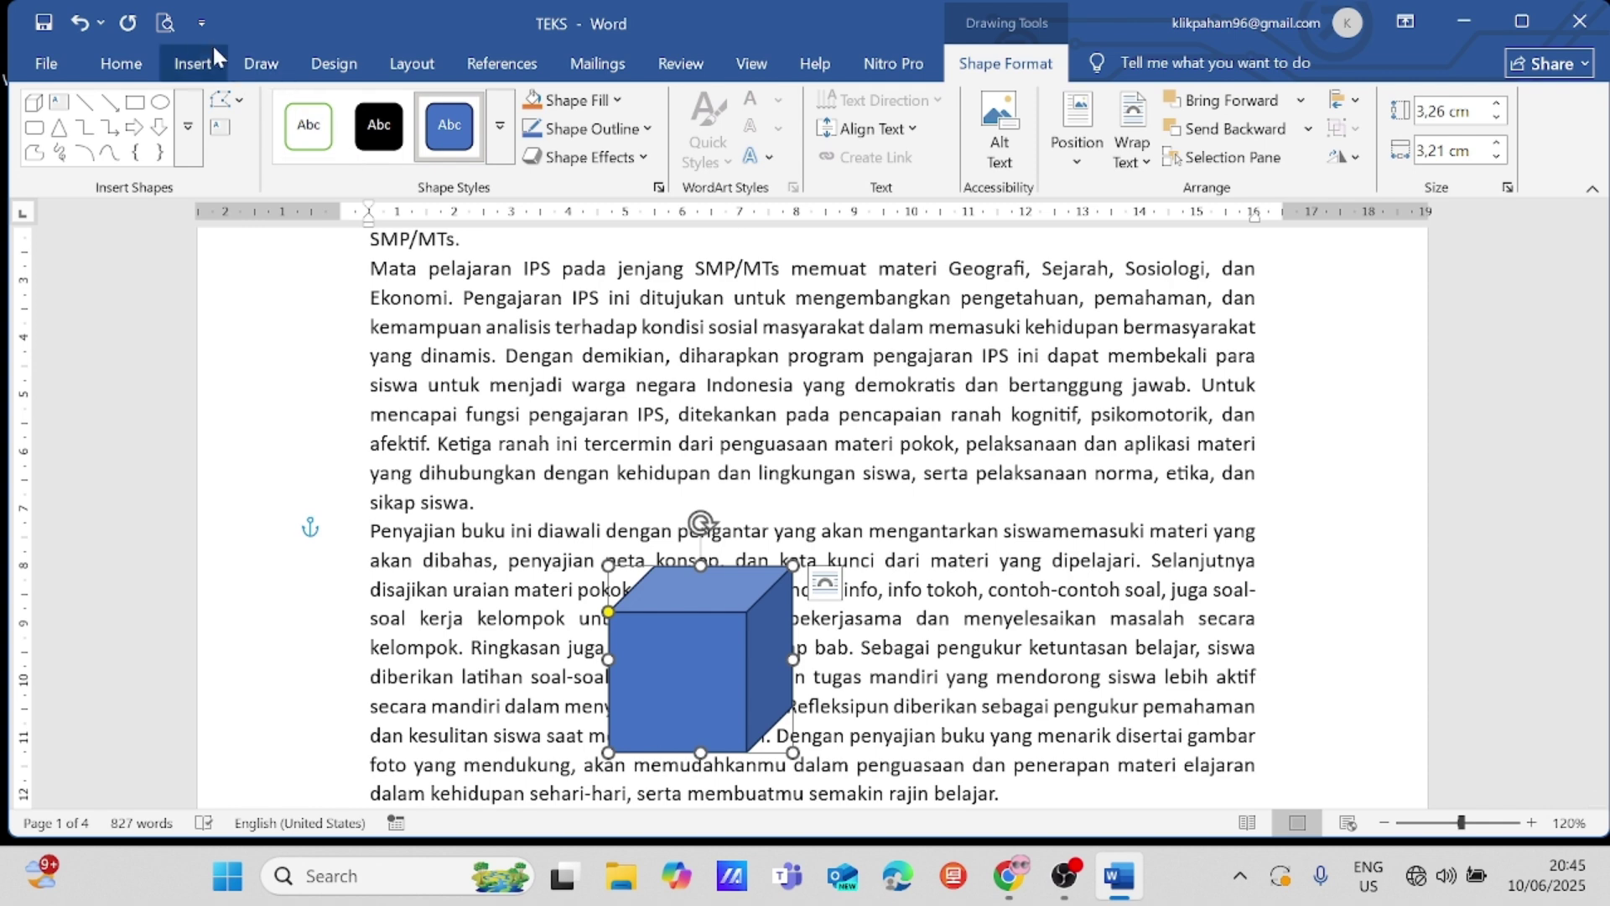
Step: Draw a cylinder about 4,61 cm high and 2,73 cm wide that overlaps the upper right part of the cube
{"action": "left_click", "coordinate": [208, 71]}
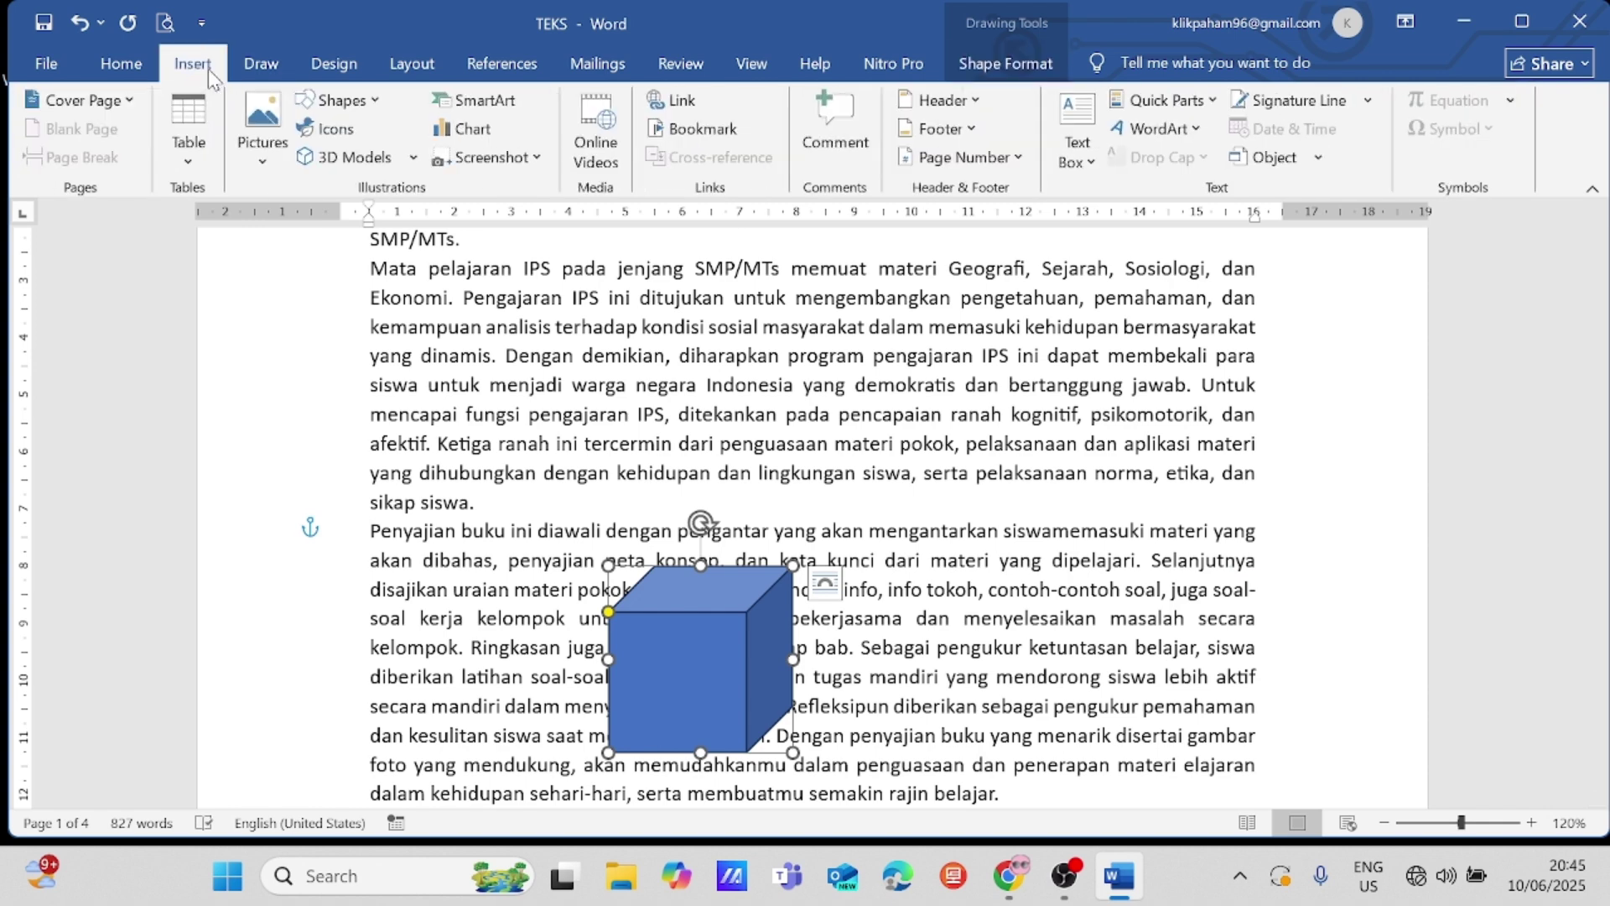
{"action": "left_click", "coordinate": [364, 92]}
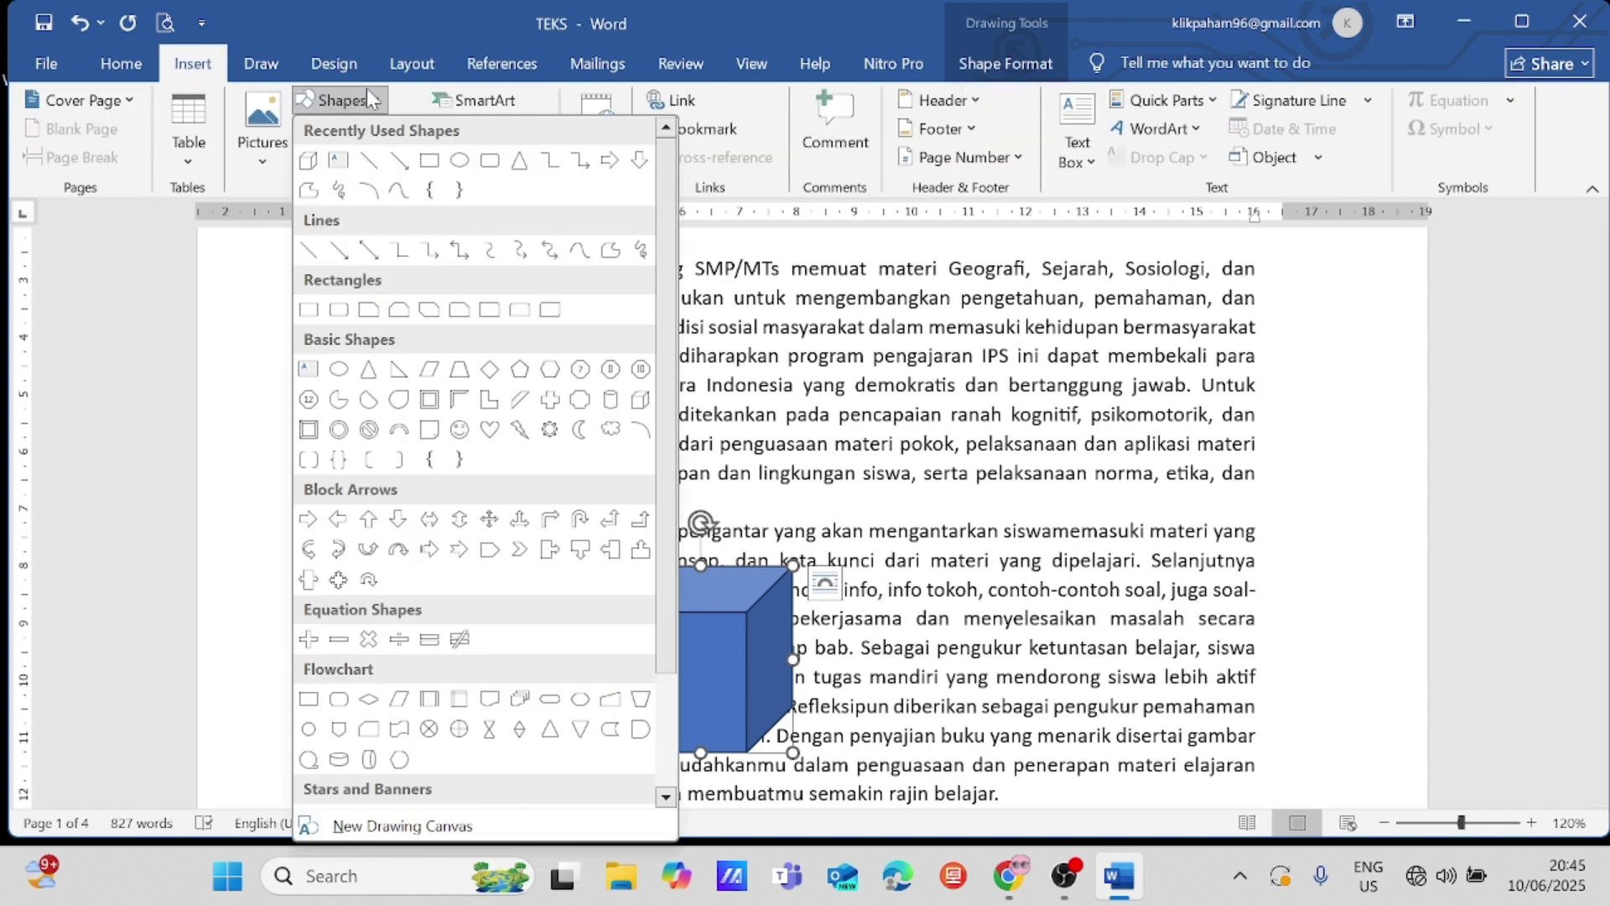
{"action": "left_click", "coordinate": [610, 399]}
{"action": "left_click_drag", "start_coordinate": [720, 409], "coordinate": [876, 671]}
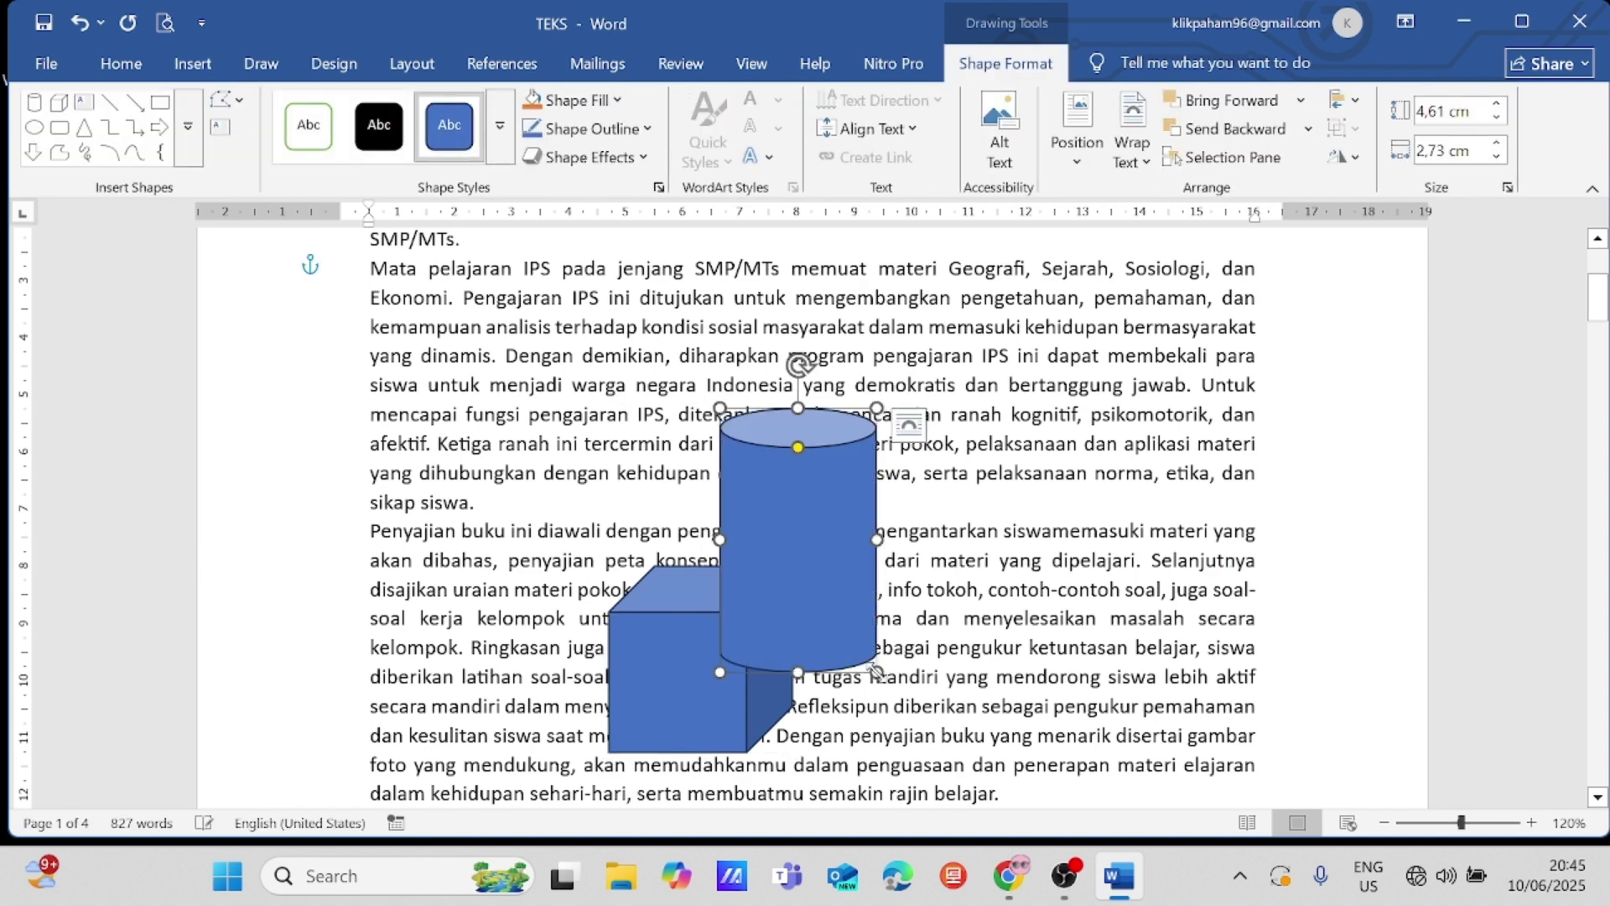
Step: Draw a wide box about 2,06 cm high and 5,09 cm wide with the cube shape, overlapping the cylinder, and leave it selected
{"action": "left_click", "coordinate": [58, 102]}
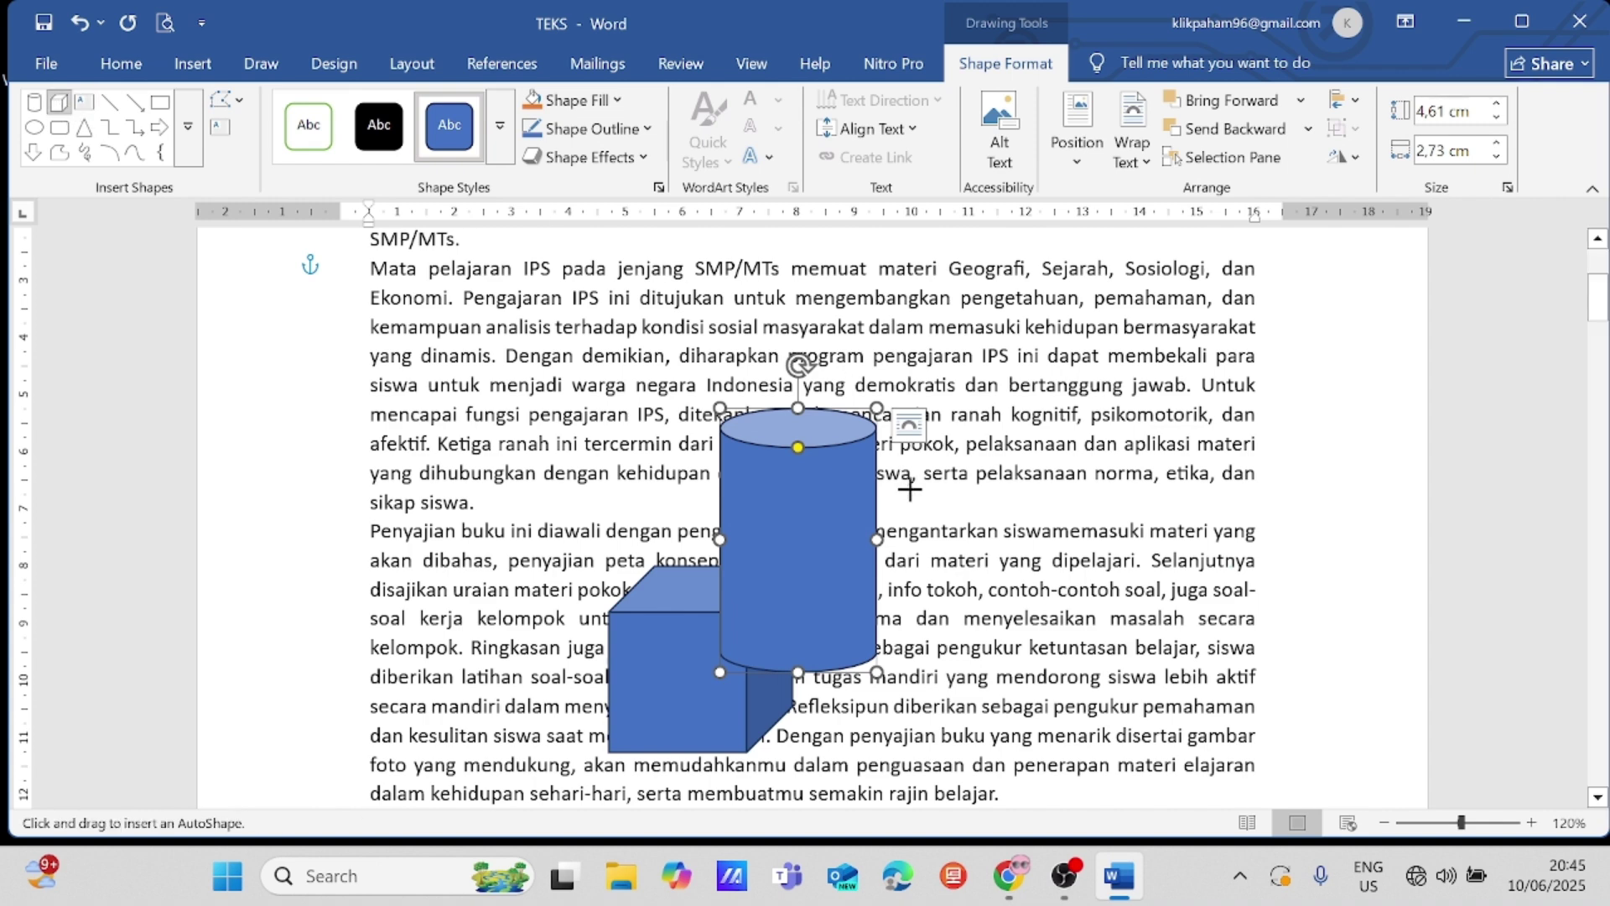
{"action": "left_click_drag", "start_coordinate": [837, 470], "coordinate": [1128, 587]}
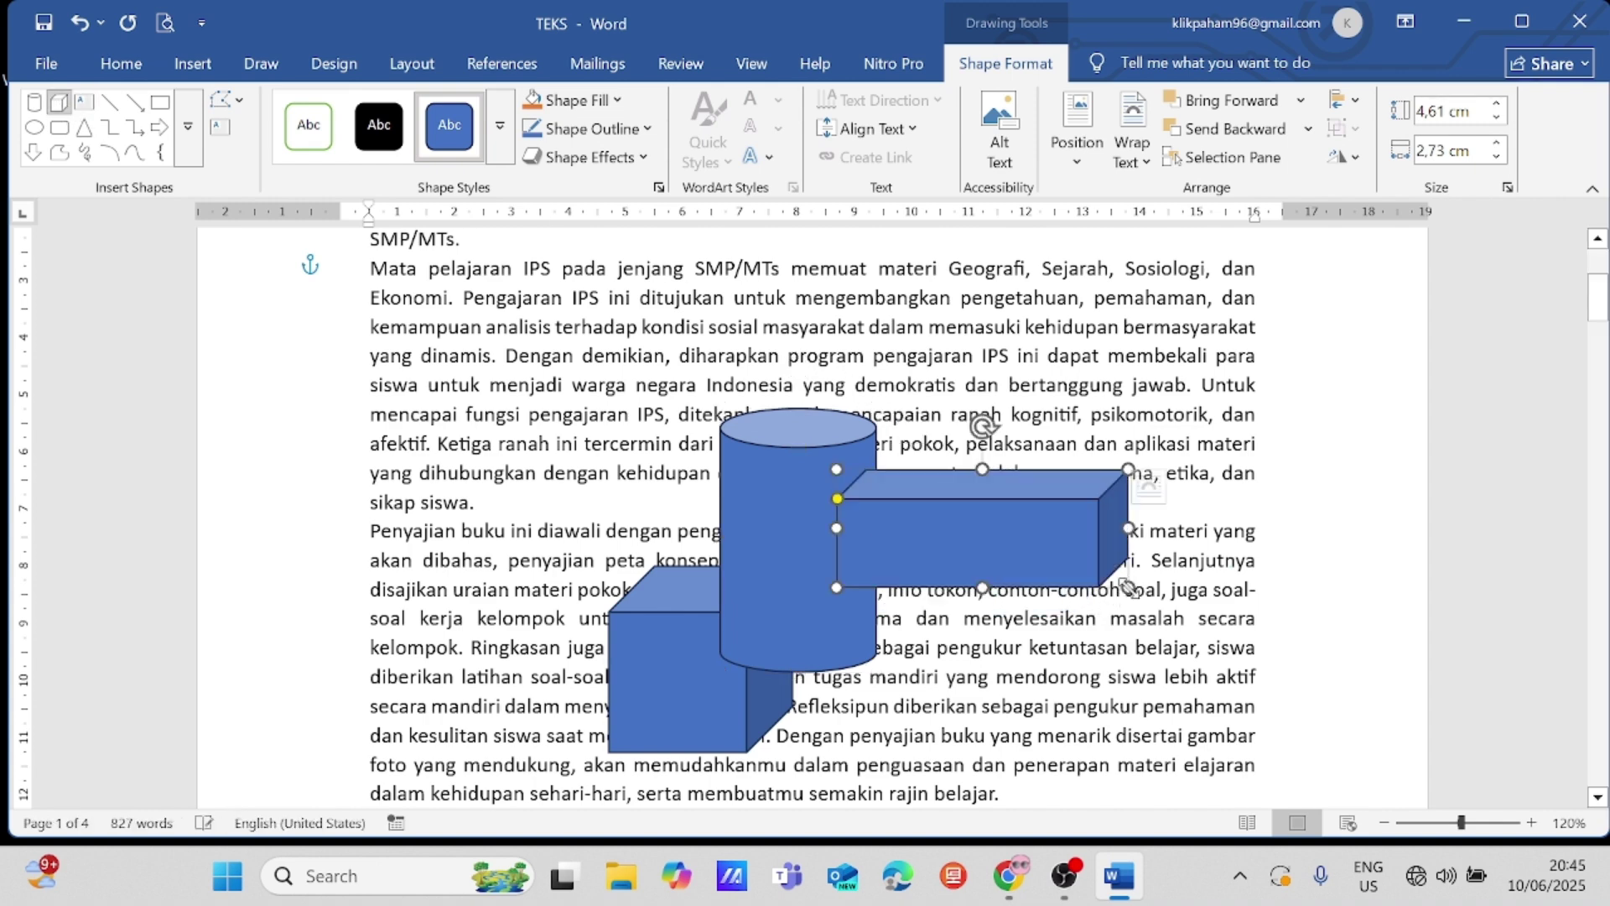
{"action": "left_click", "coordinate": [1111, 379]}
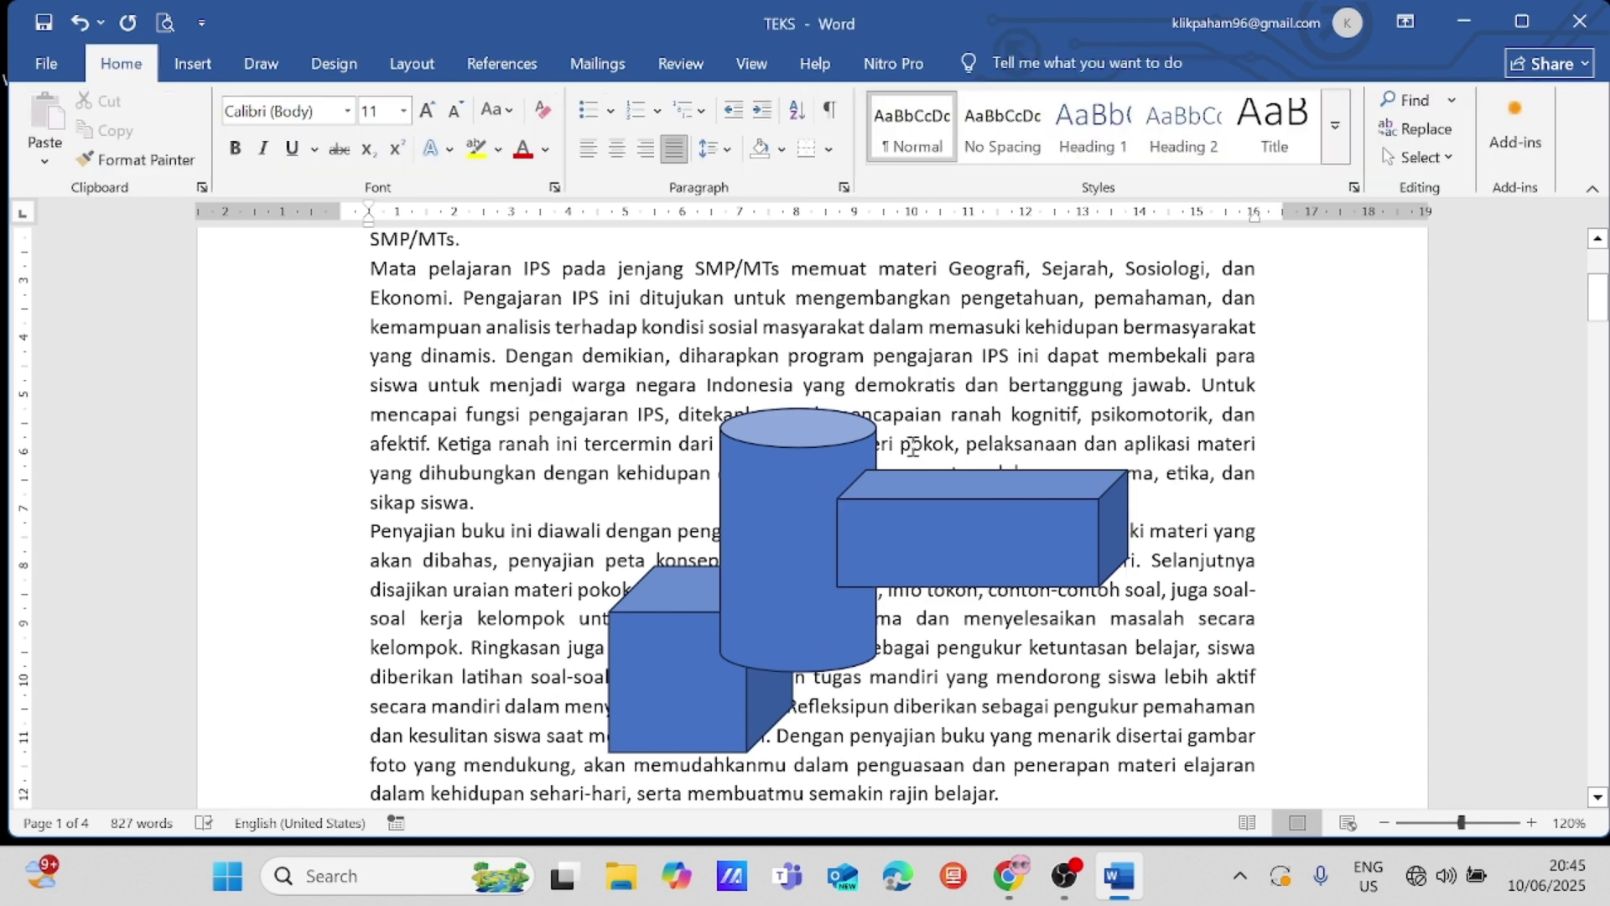
{"action": "left_click", "coordinate": [966, 531]}
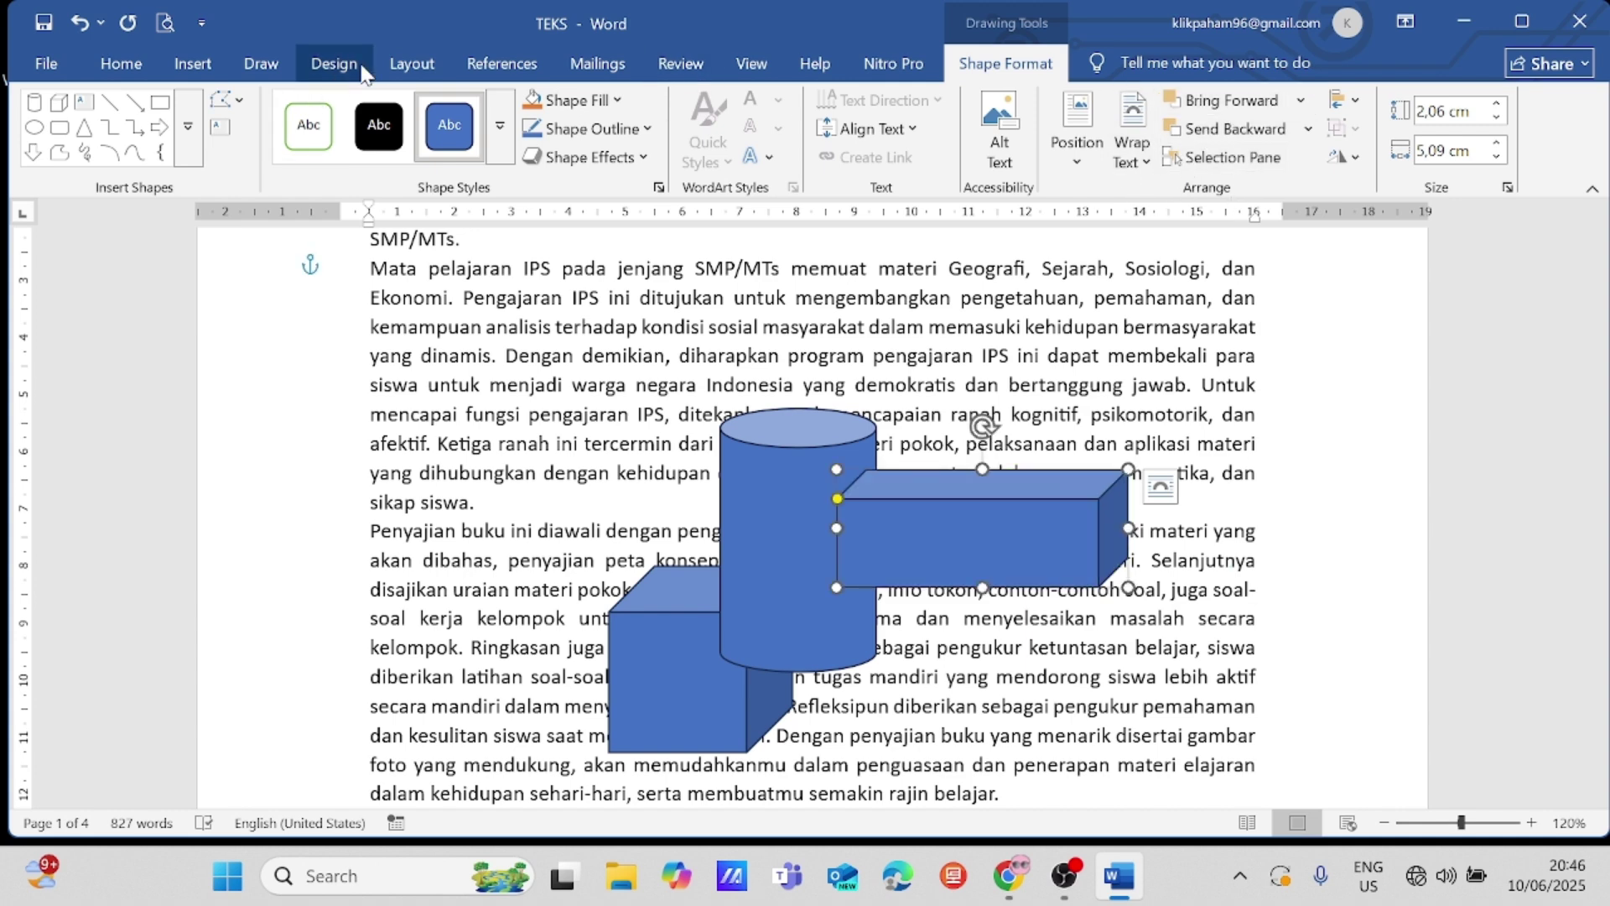
Step: Set the position of the selected wide box to In Line with Text
{"action": "left_click", "coordinate": [411, 63]}
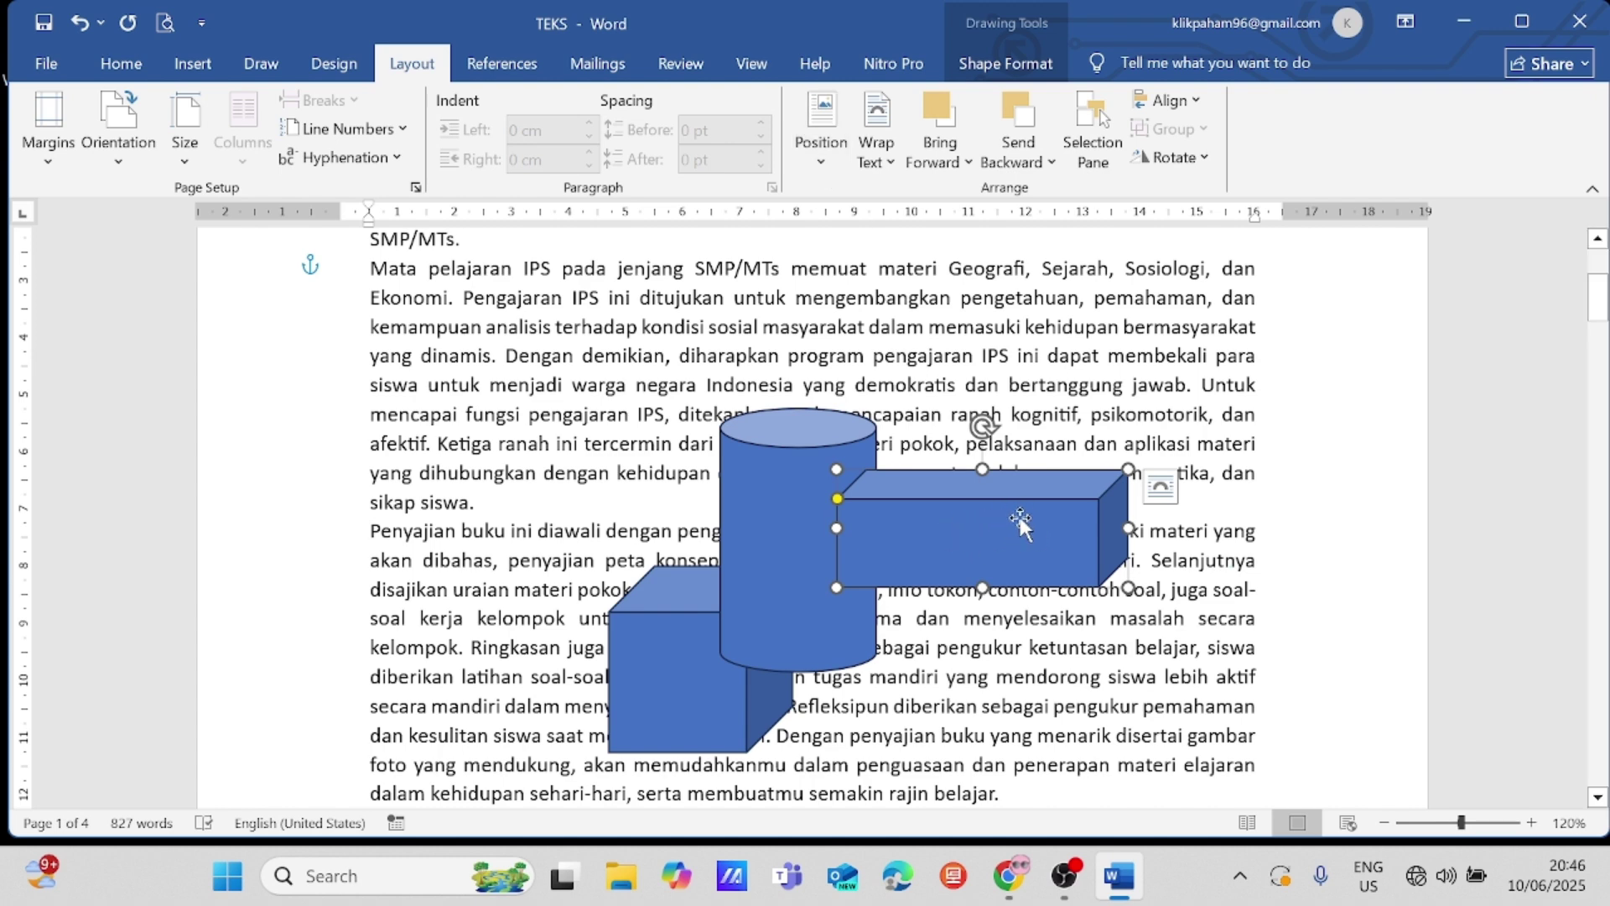
{"action": "left_click", "coordinate": [822, 162]}
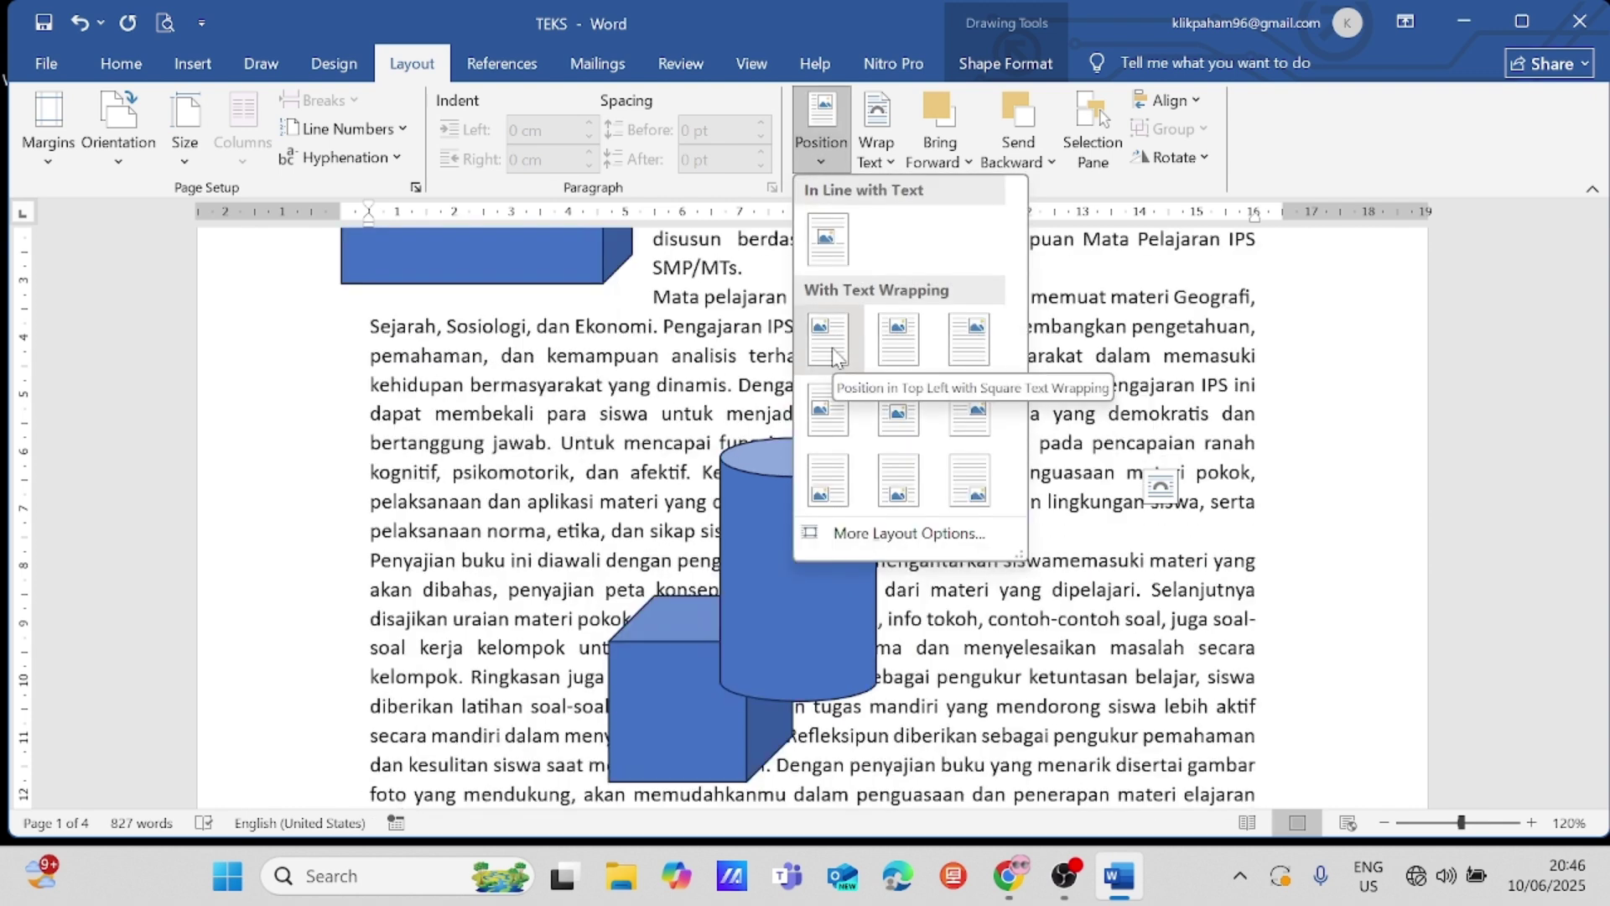
{"action": "left_click", "coordinate": [1389, 829]}
{"action": "left_click", "coordinate": [1388, 829]}
{"action": "left_click", "coordinate": [1389, 829]}
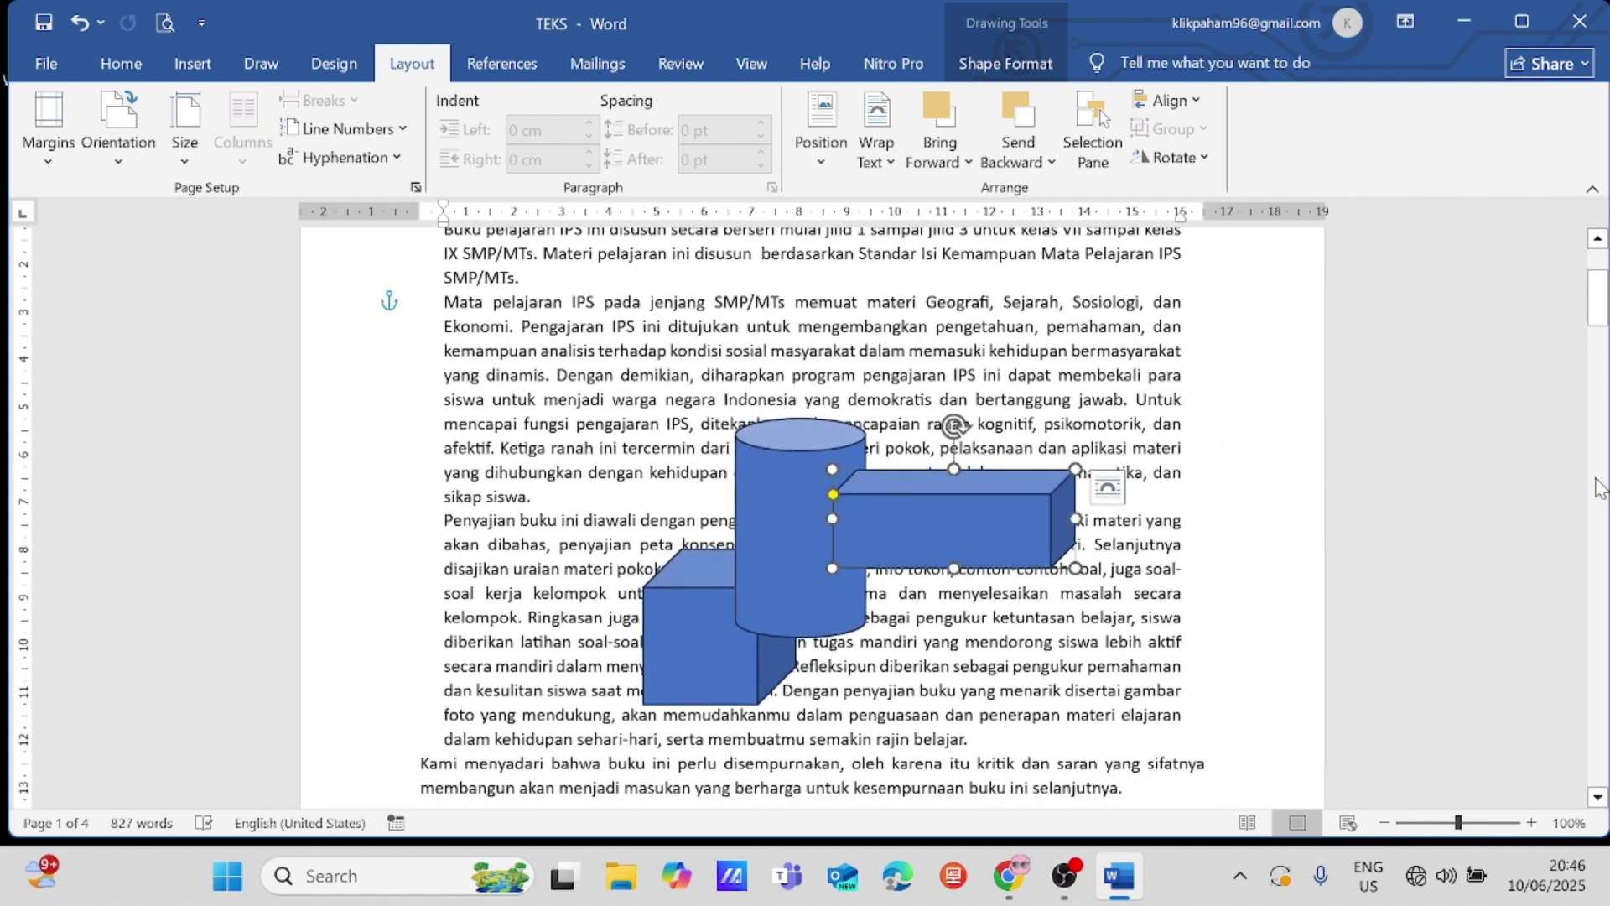
{"action": "left_click_drag", "start_coordinate": [1603, 297], "coordinate": [1603, 278]}
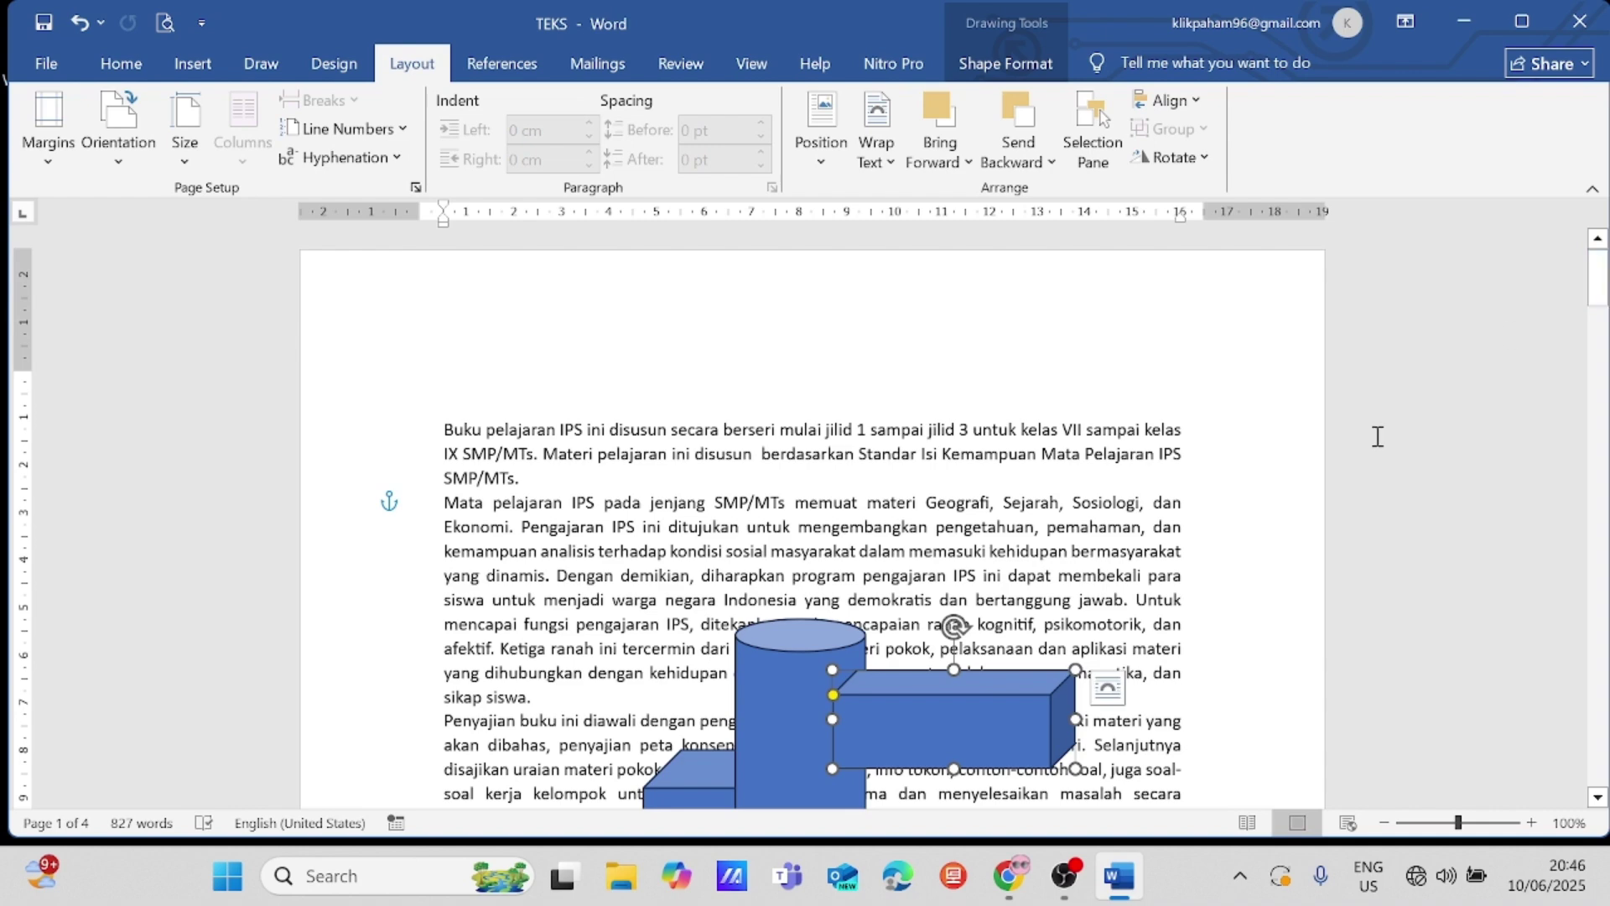
{"action": "left_click", "coordinate": [821, 159]}
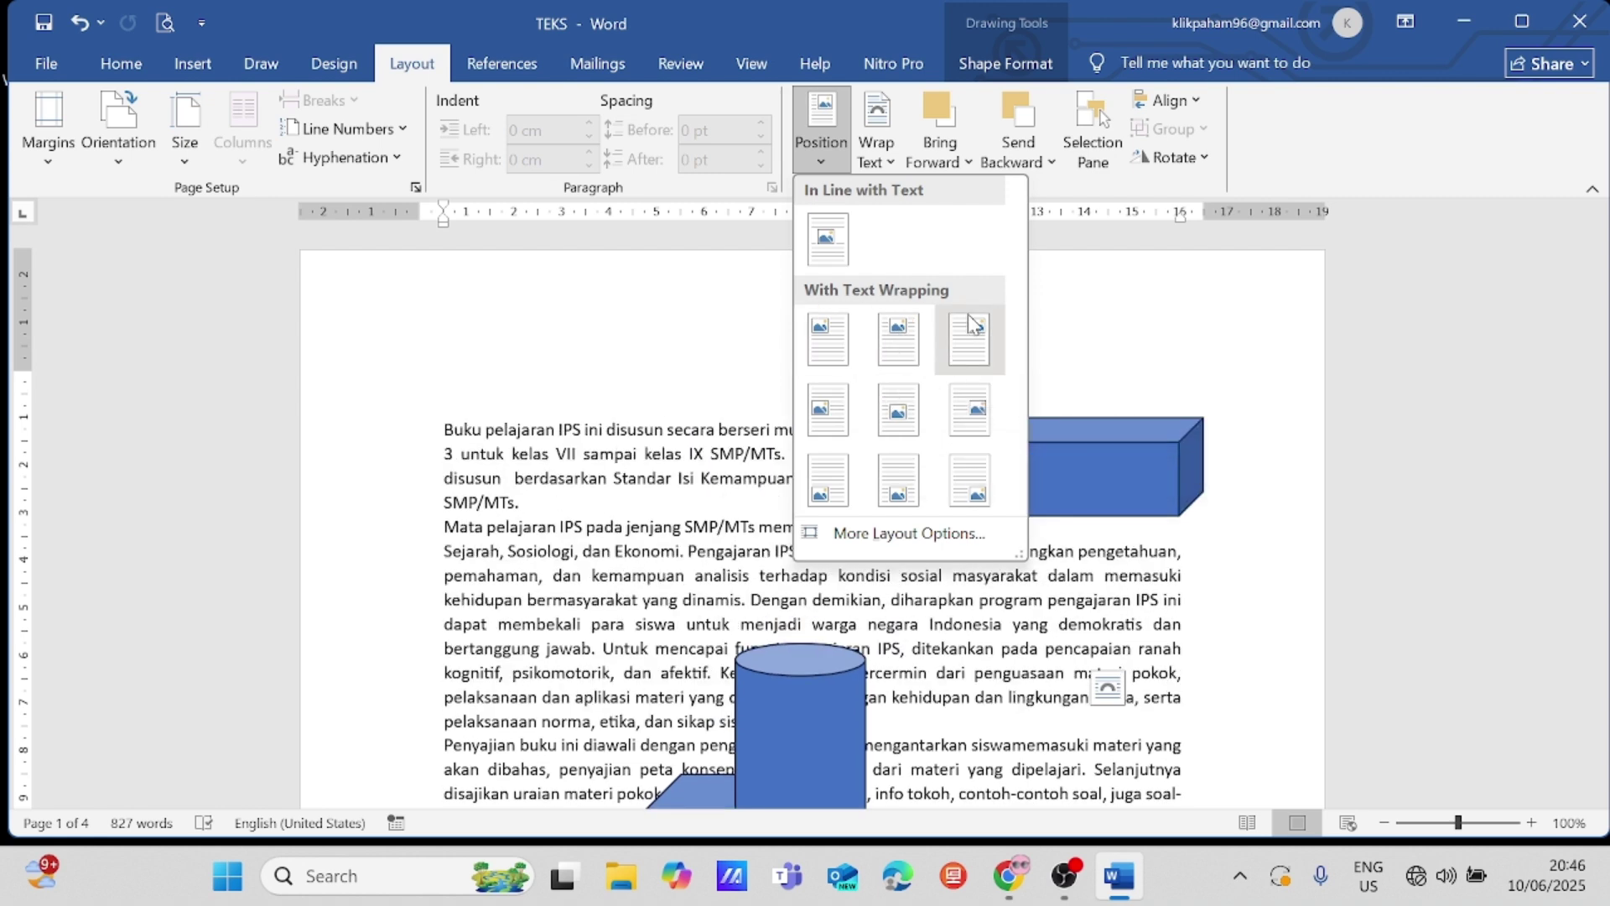
{"action": "left_click", "coordinate": [812, 260]}
{"action": "key", "text": "ctrl+z"}
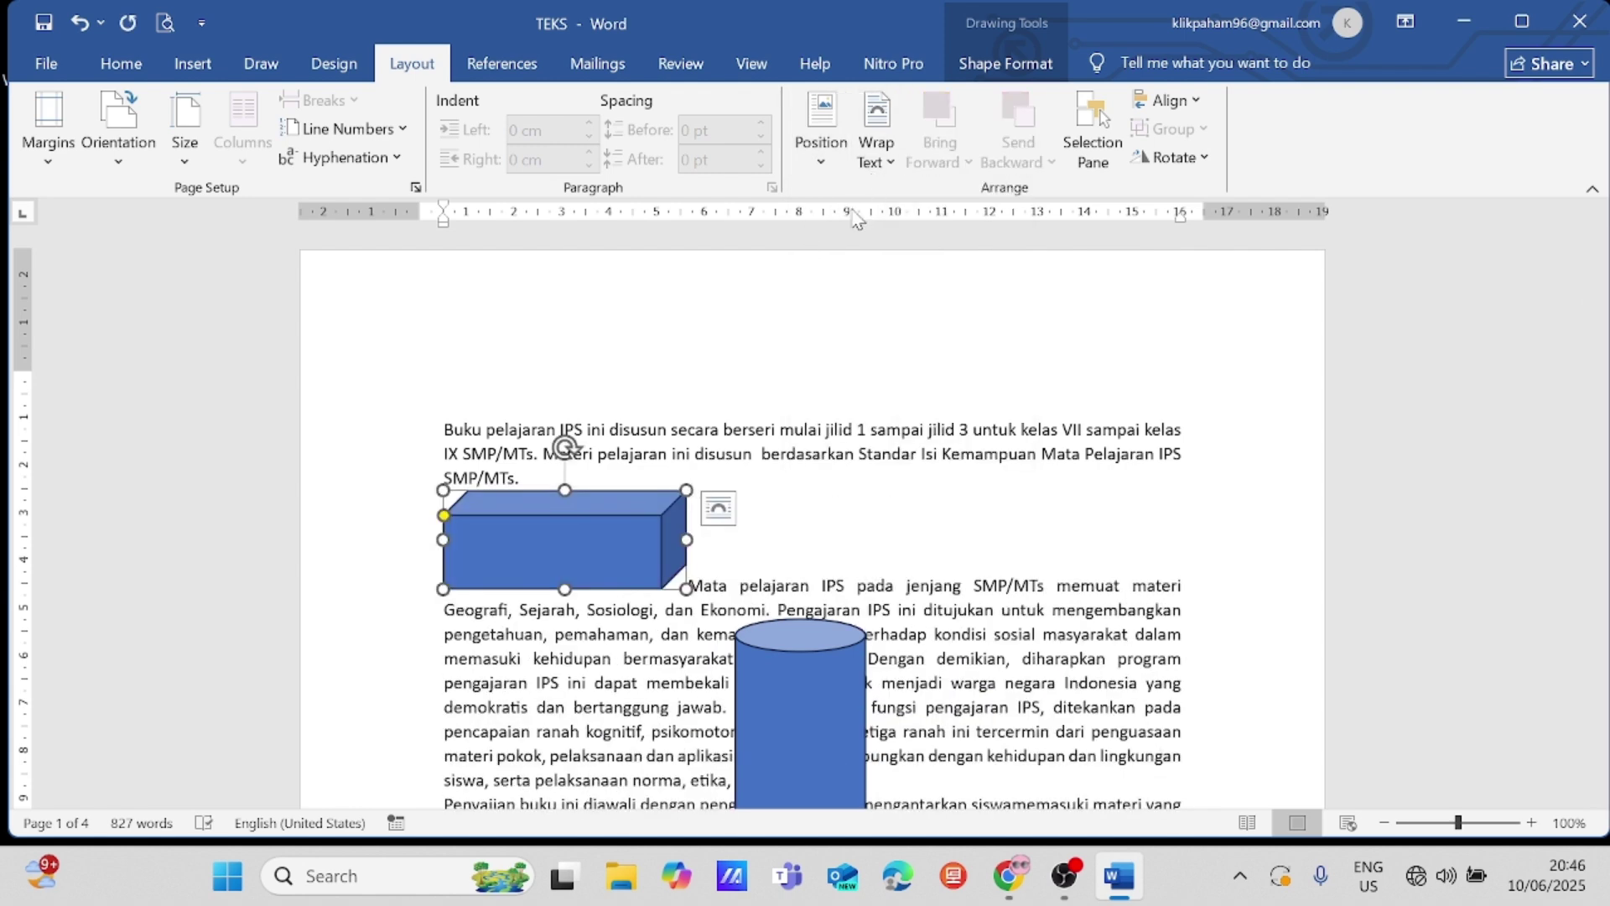
Step: Apply Square text wrapping to the wide box, and change its wrapping to Through
{"action": "left_click", "coordinate": [887, 160]}
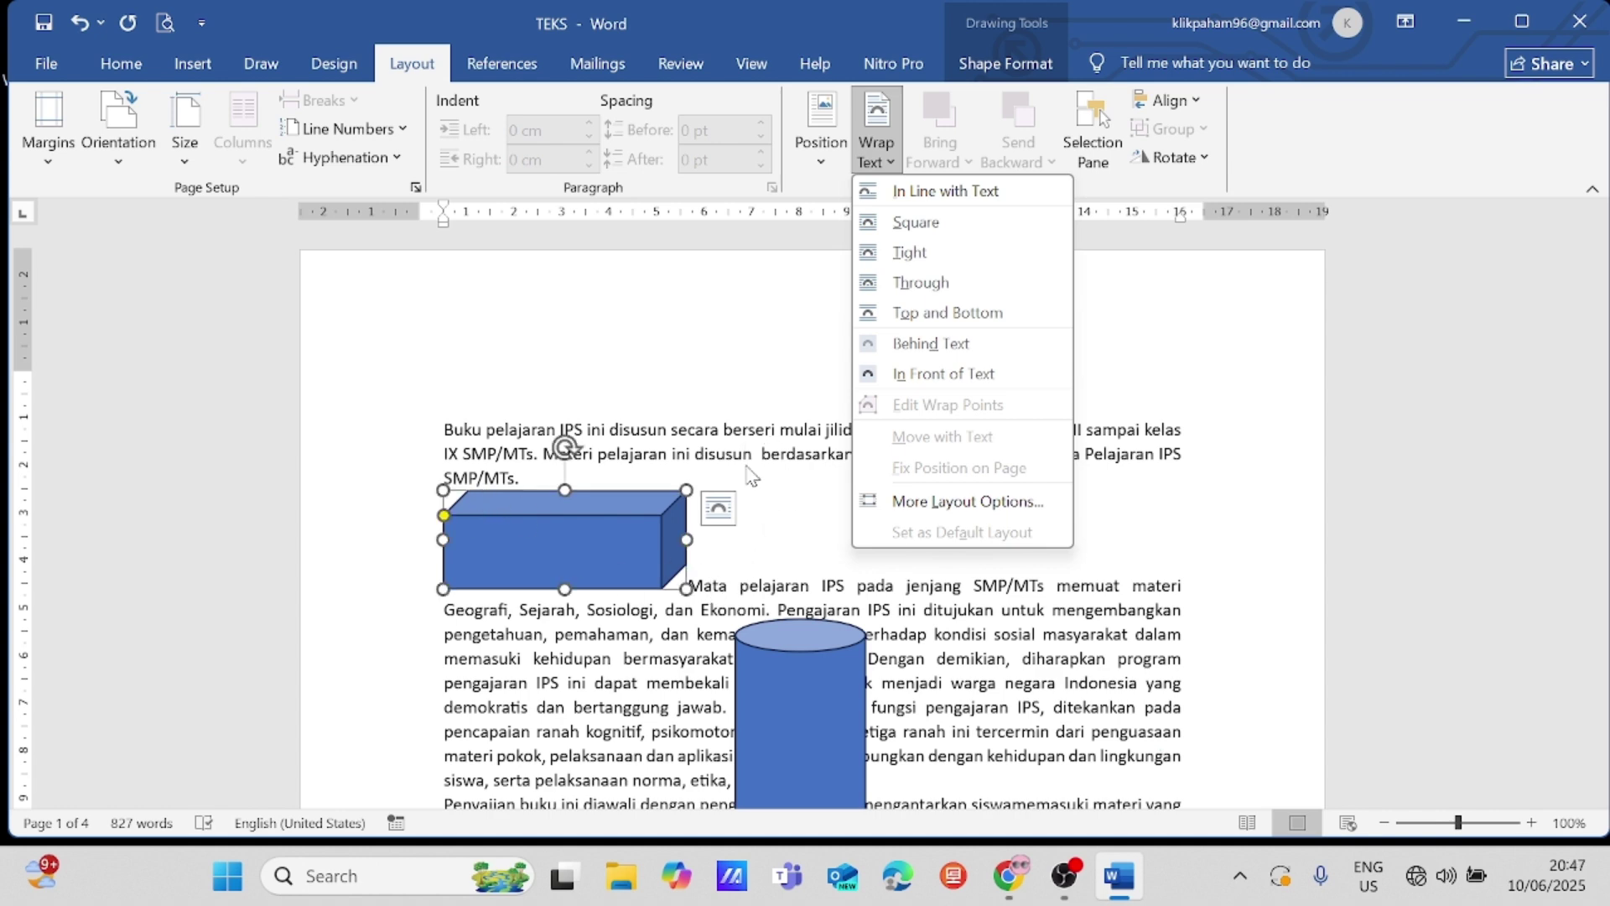
{"action": "left_click", "coordinate": [917, 223]}
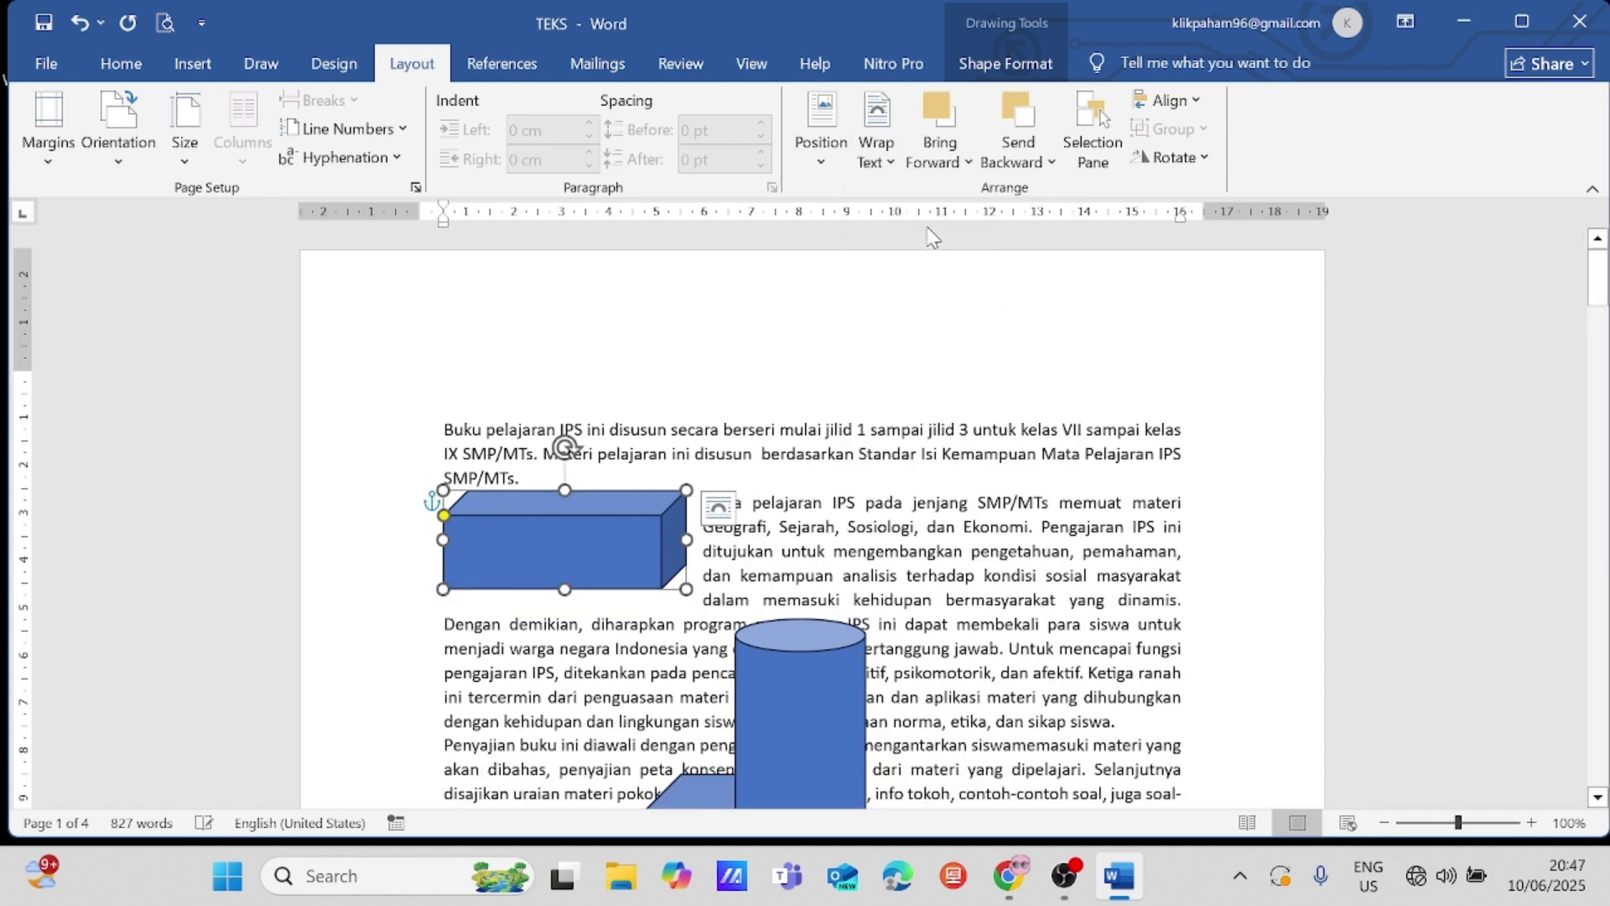
{"action": "left_click", "coordinate": [881, 151]}
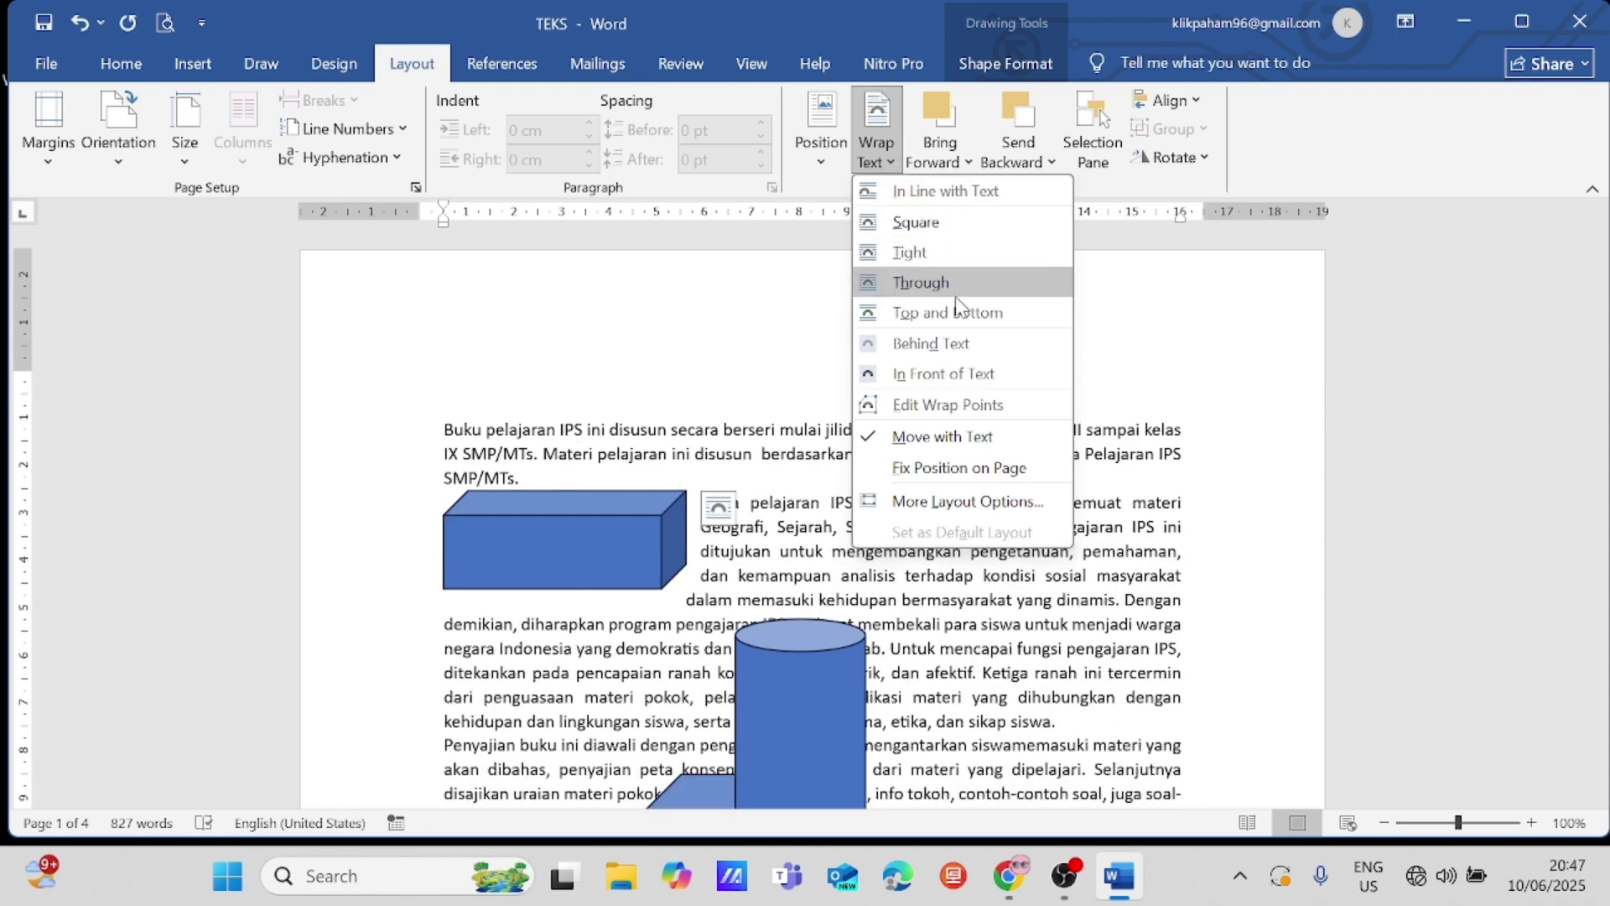
{"action": "left_click", "coordinate": [946, 290]}
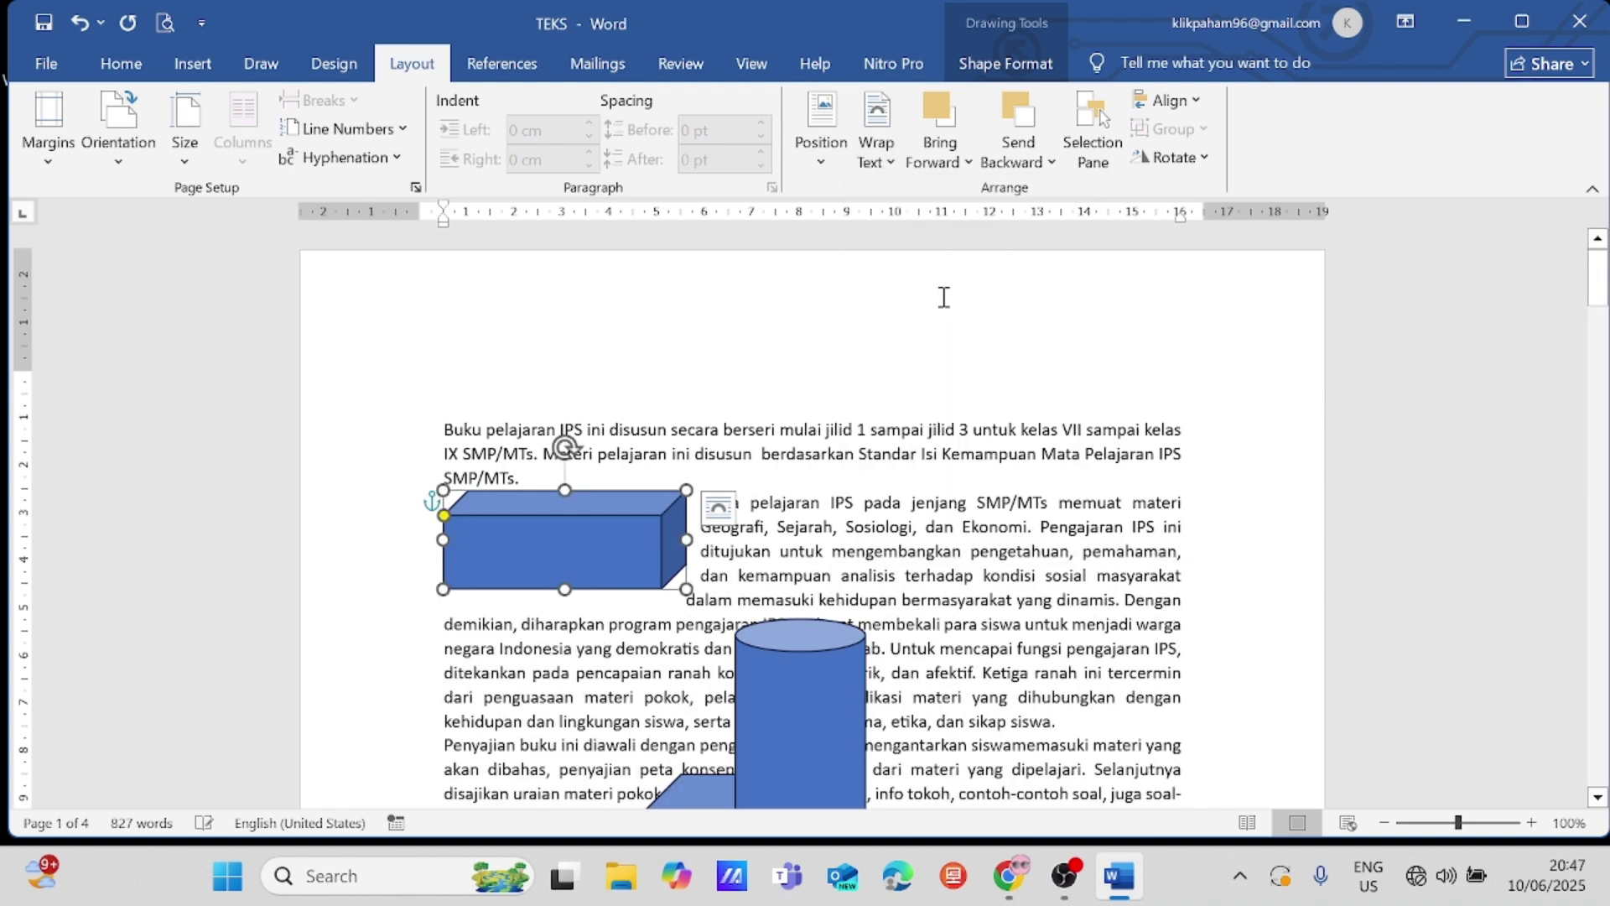
Step: Try Behind Text wrapping on the wide box and undo it
{"action": "left_click", "coordinate": [882, 165]}
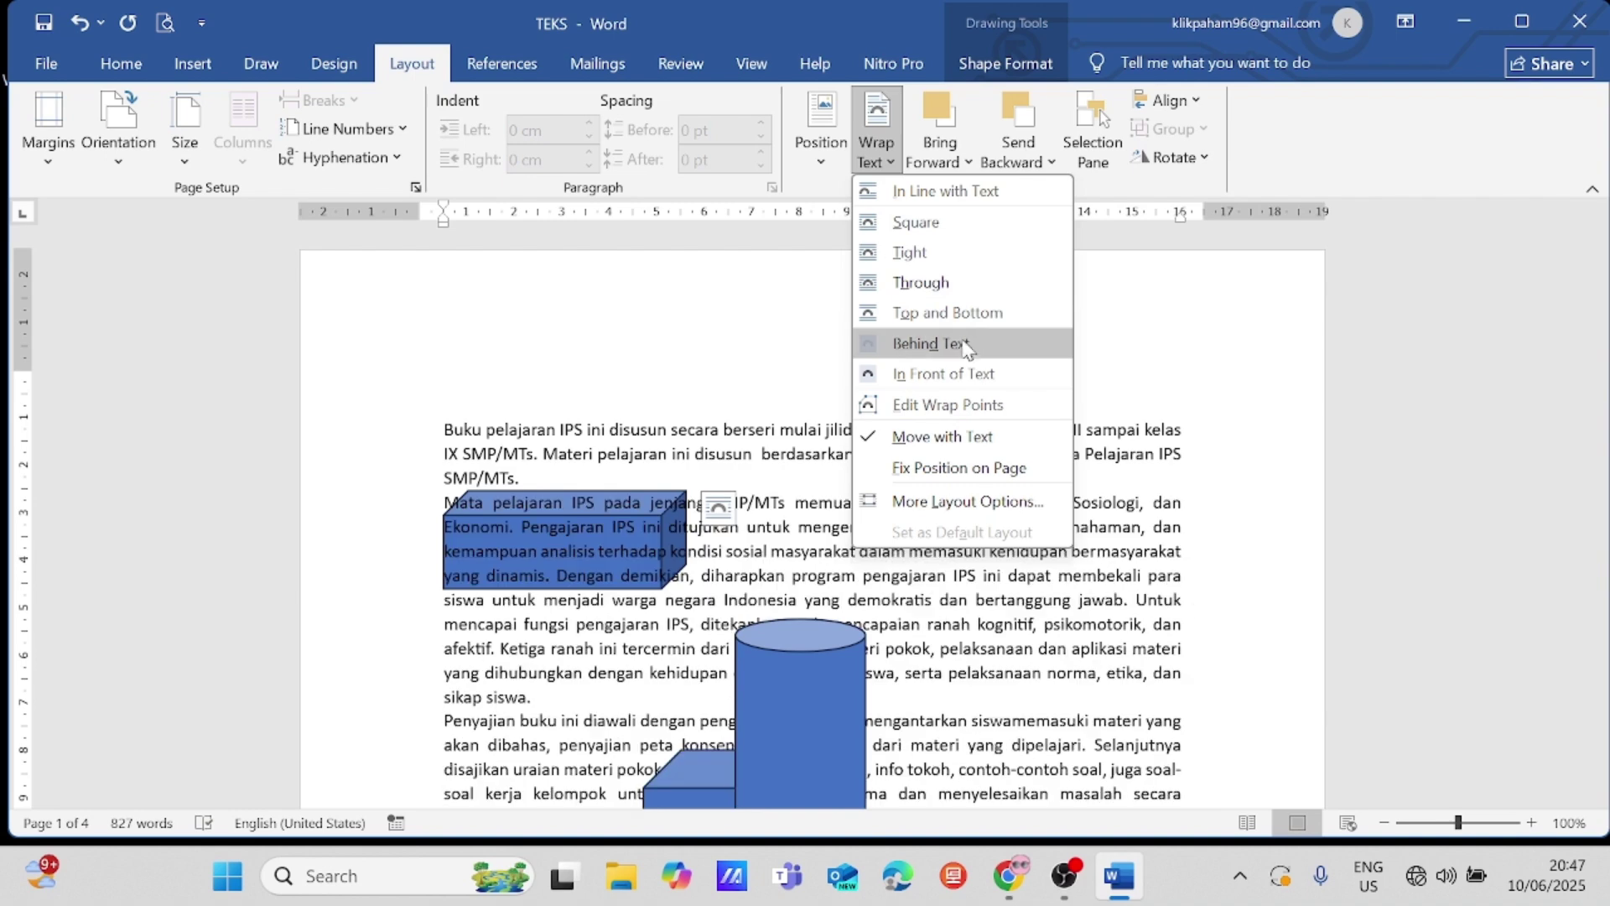
{"action": "left_click", "coordinate": [923, 343]}
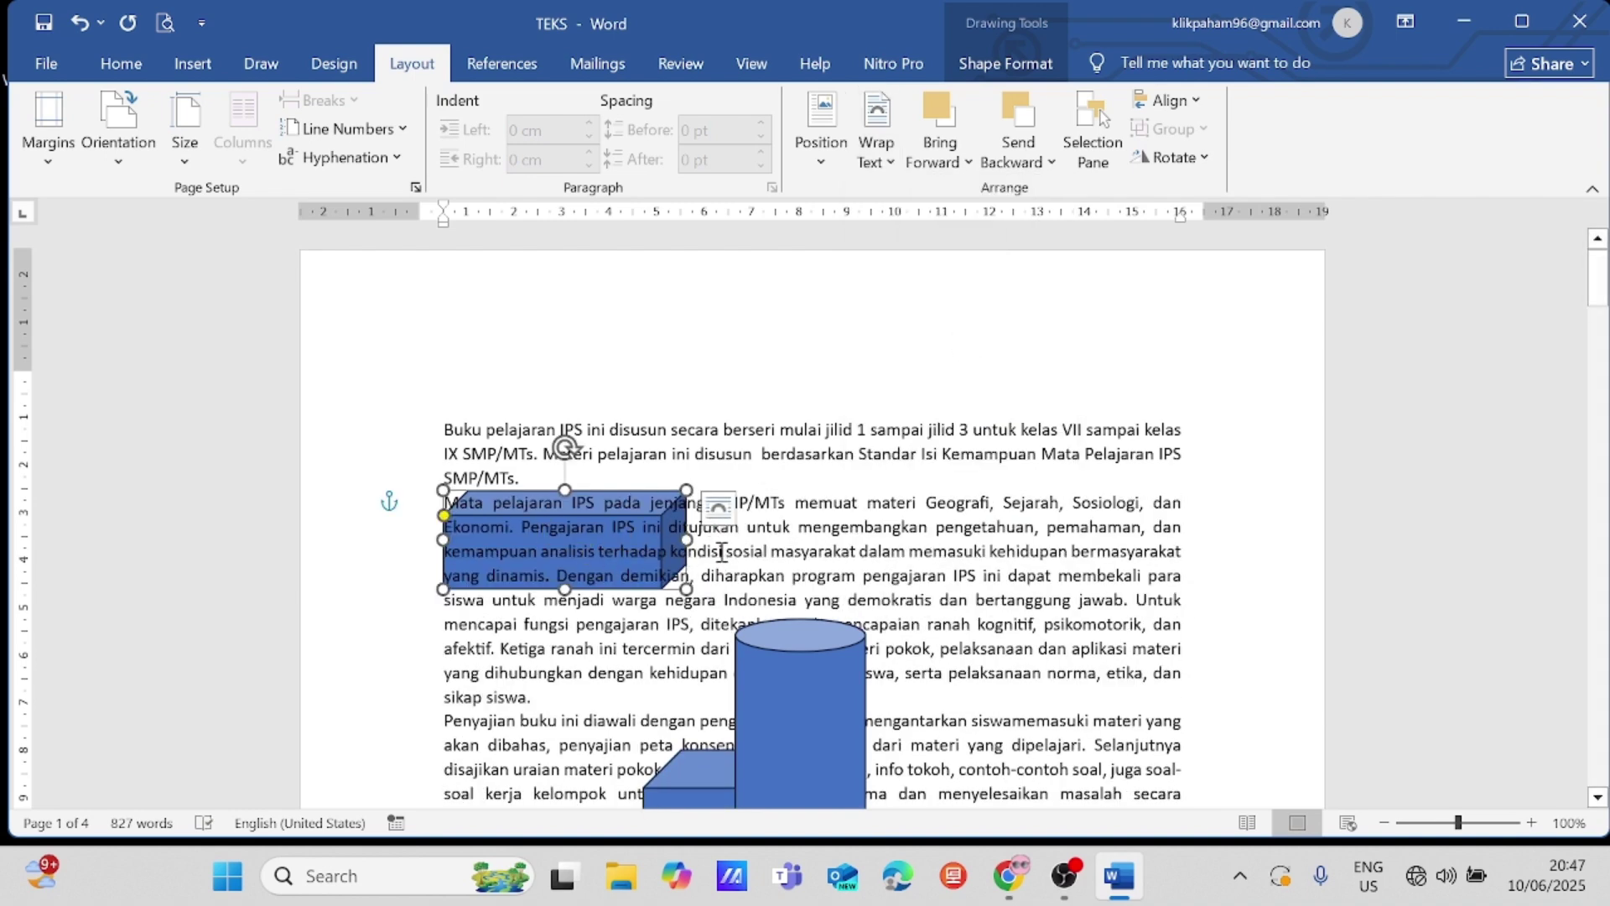
{"action": "left_click", "coordinate": [73, 22]}
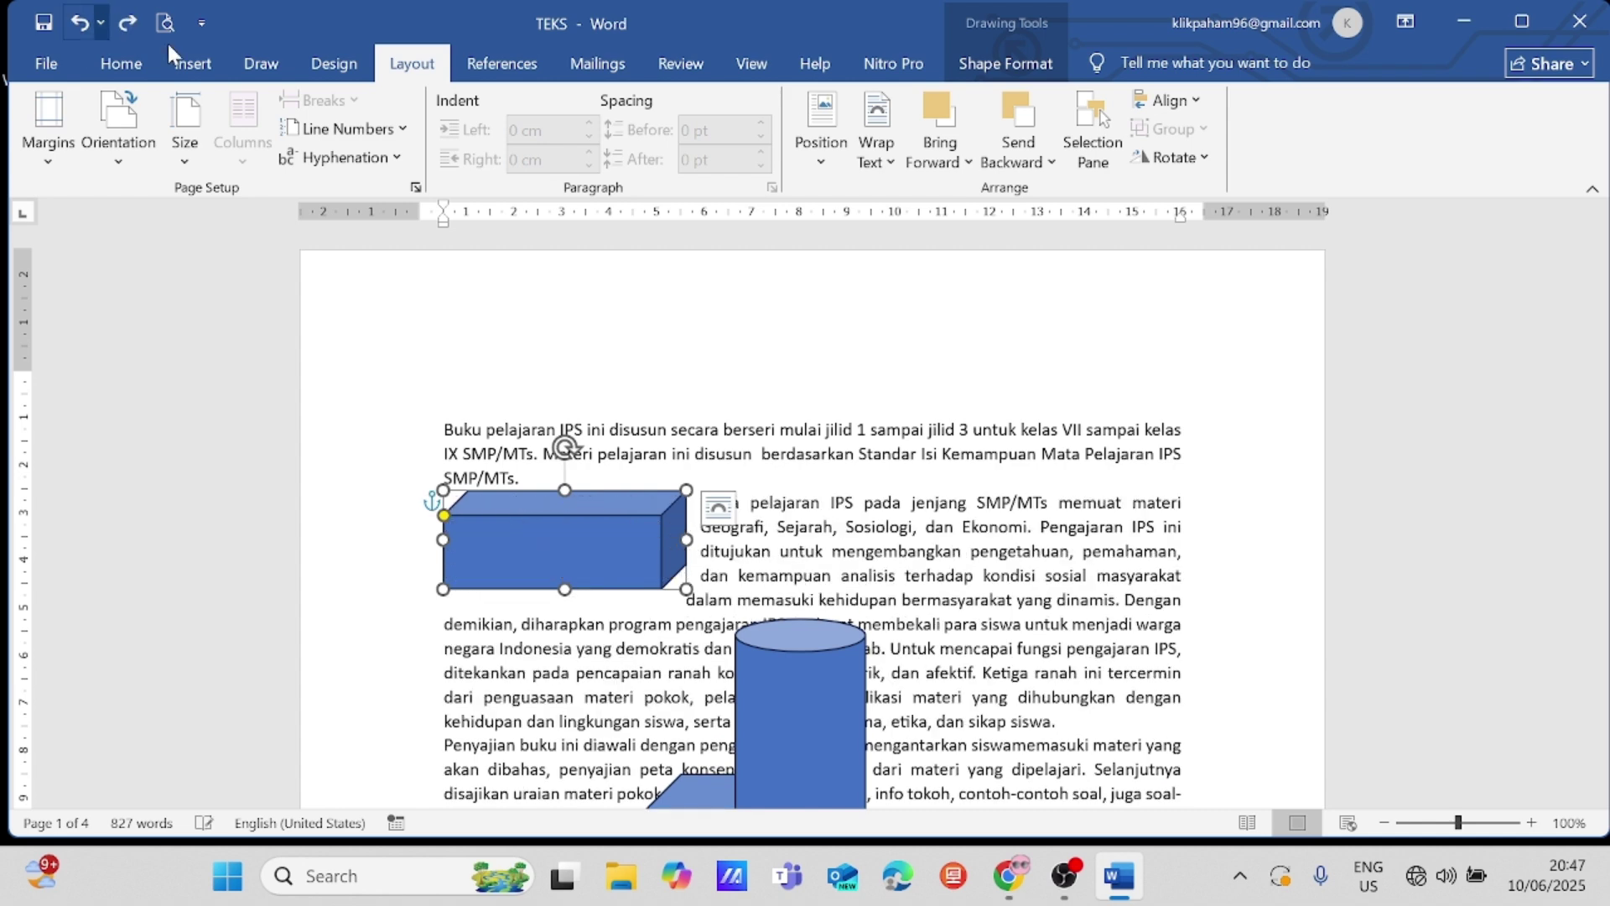
Step: Try In Front of Text wrapping on the wide box and undo it
{"action": "left_click", "coordinate": [887, 166]}
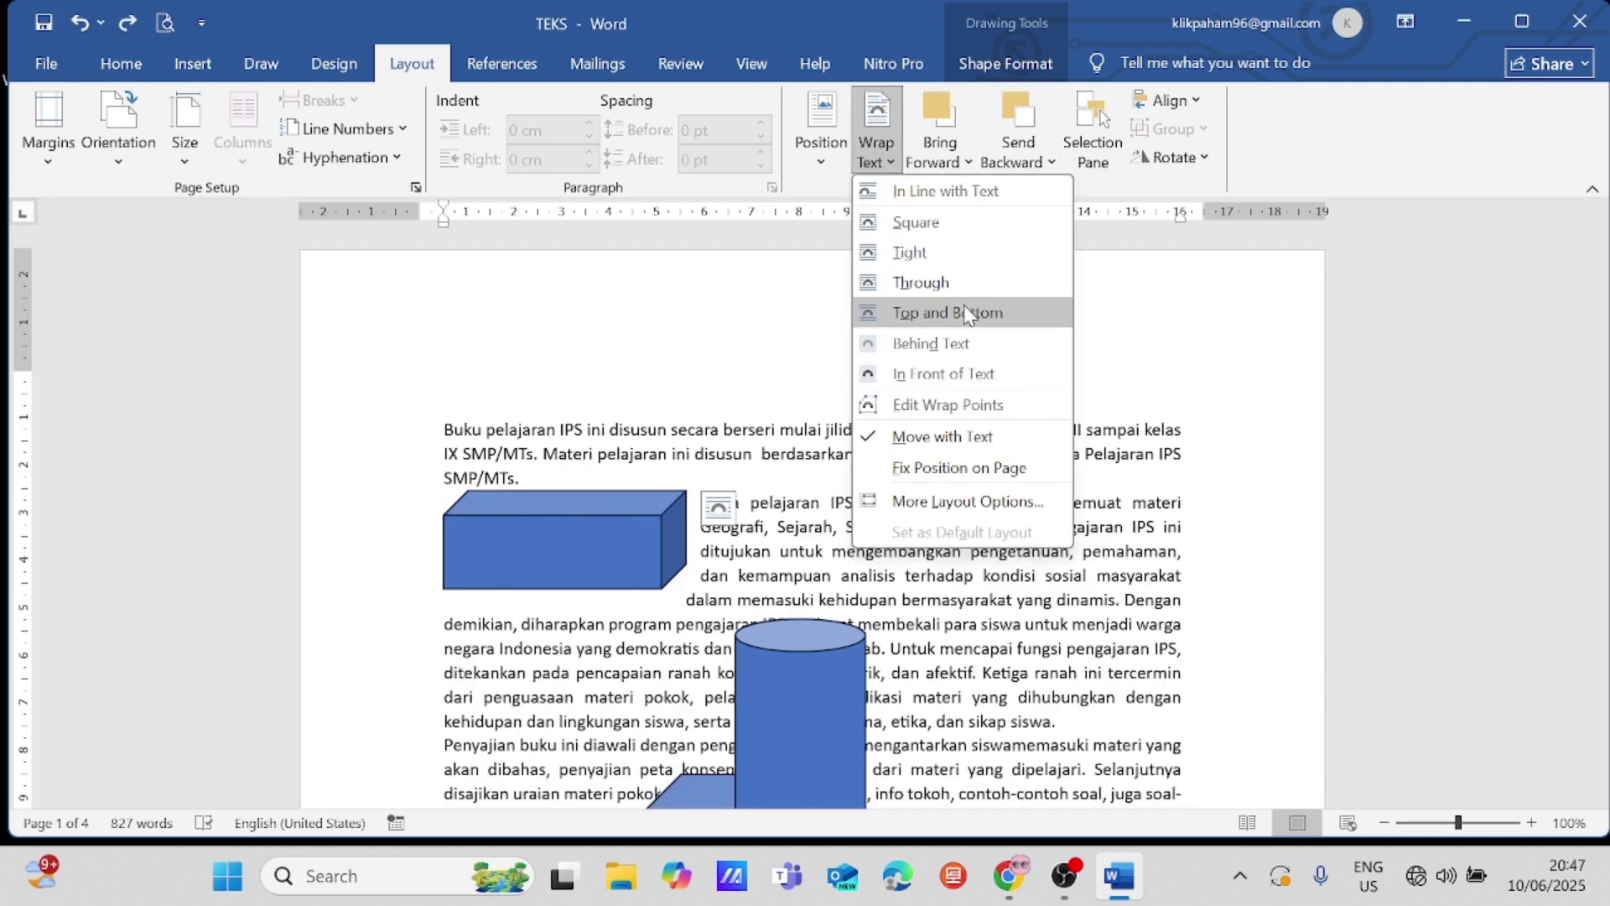
{"action": "left_click", "coordinate": [971, 375]}
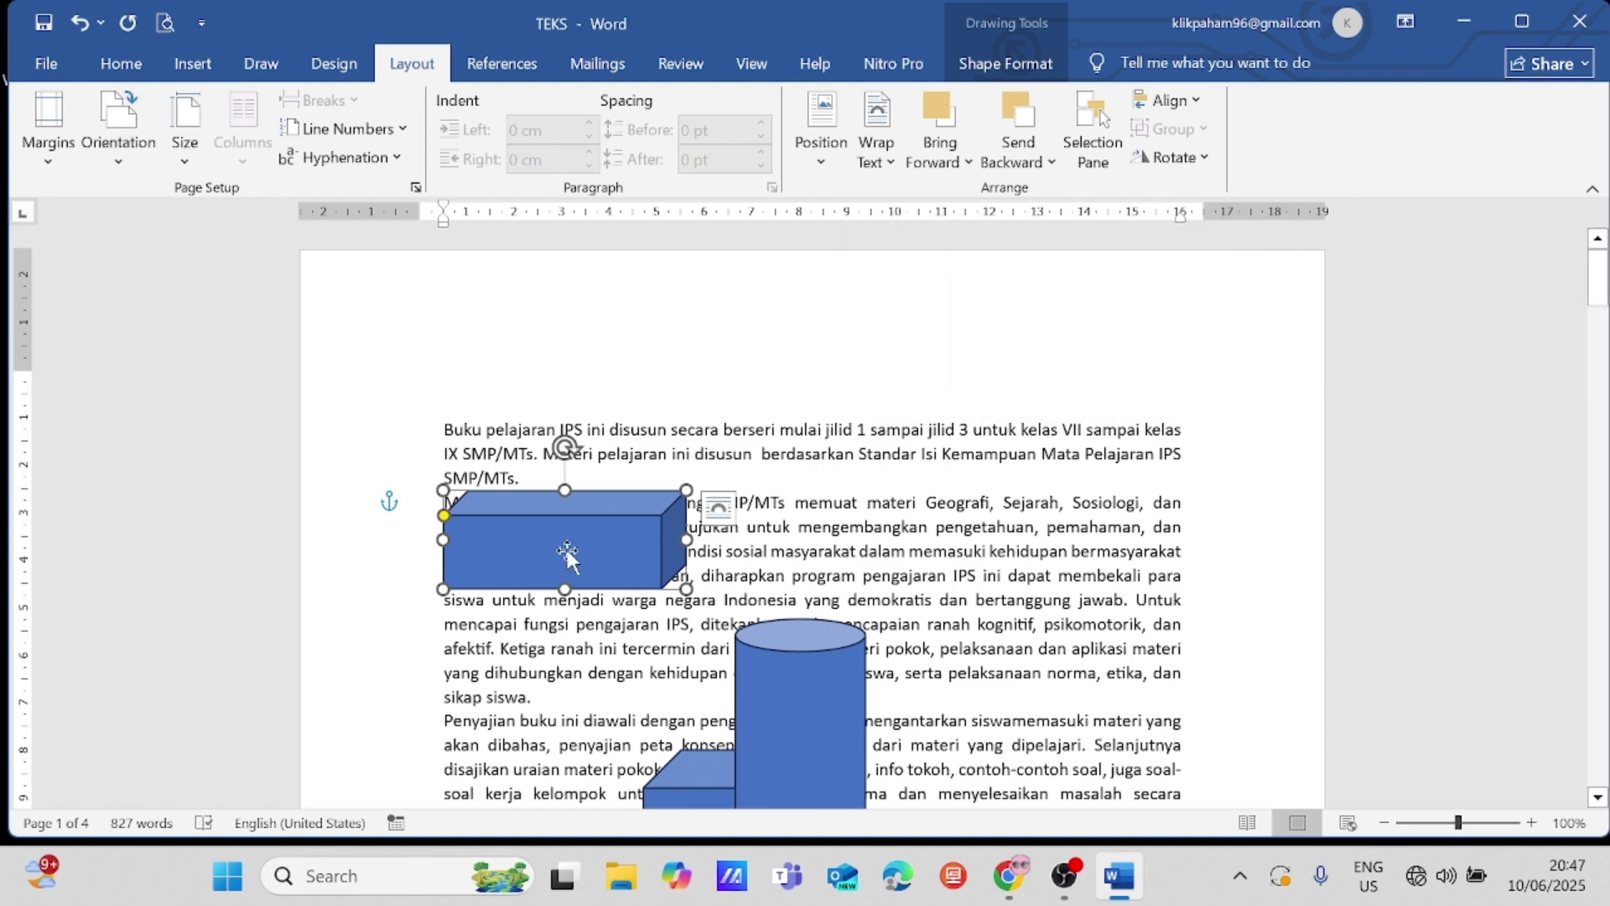
{"action": "left_click", "coordinate": [79, 23]}
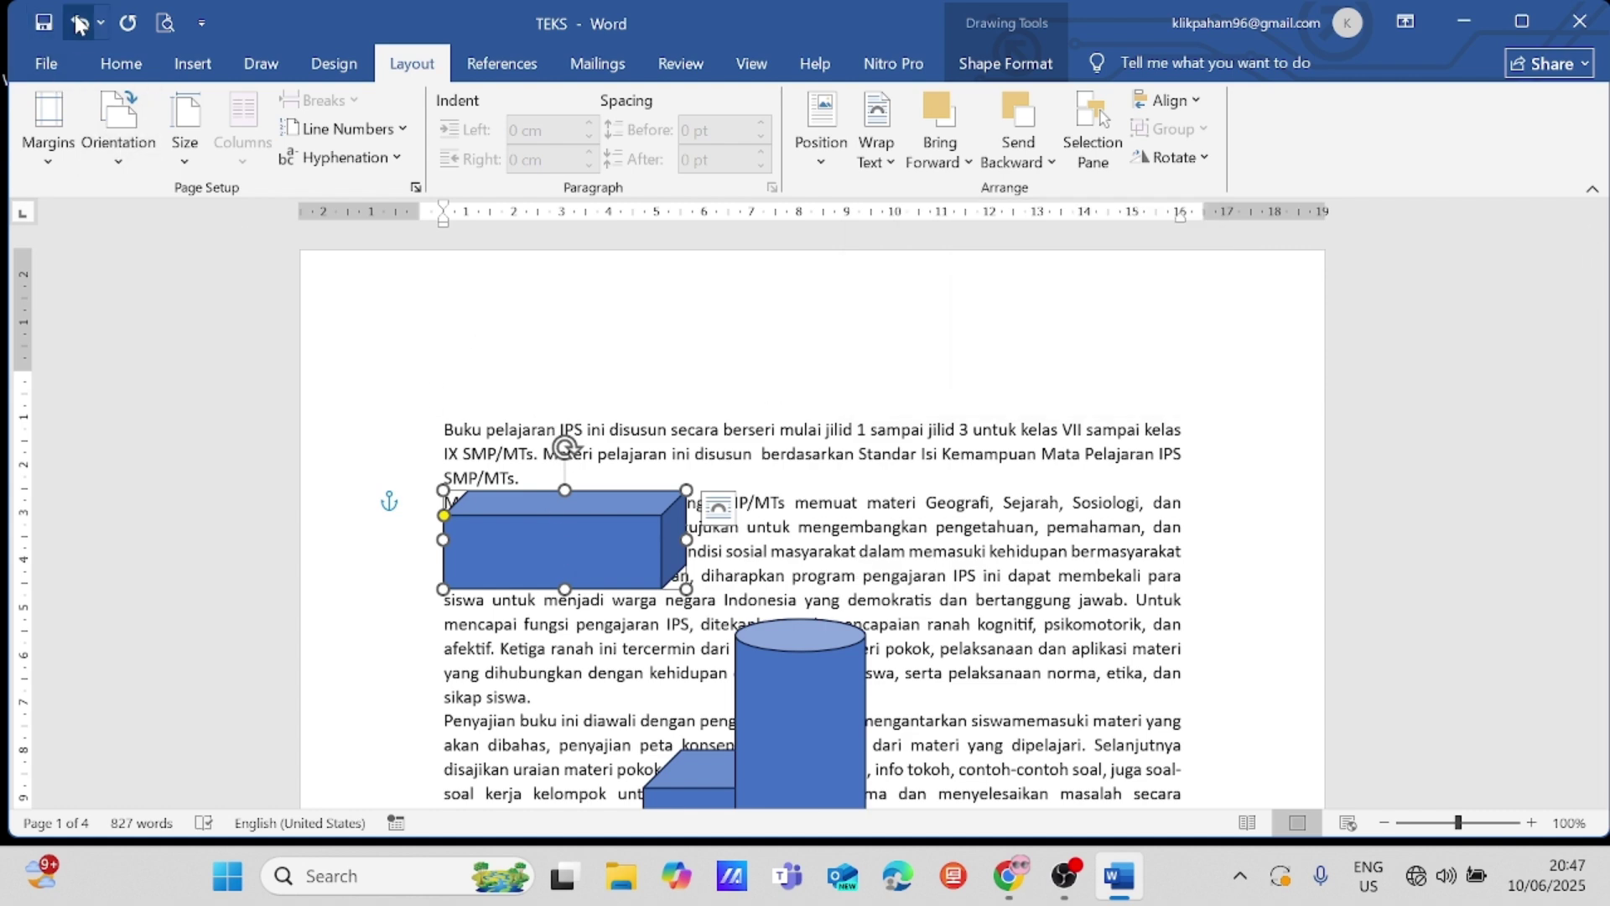
Step: Bring the wide box to the front of the other shapes, keeping it selected
{"action": "left_click_drag", "start_coordinate": [1597, 294], "coordinate": [1598, 321]}
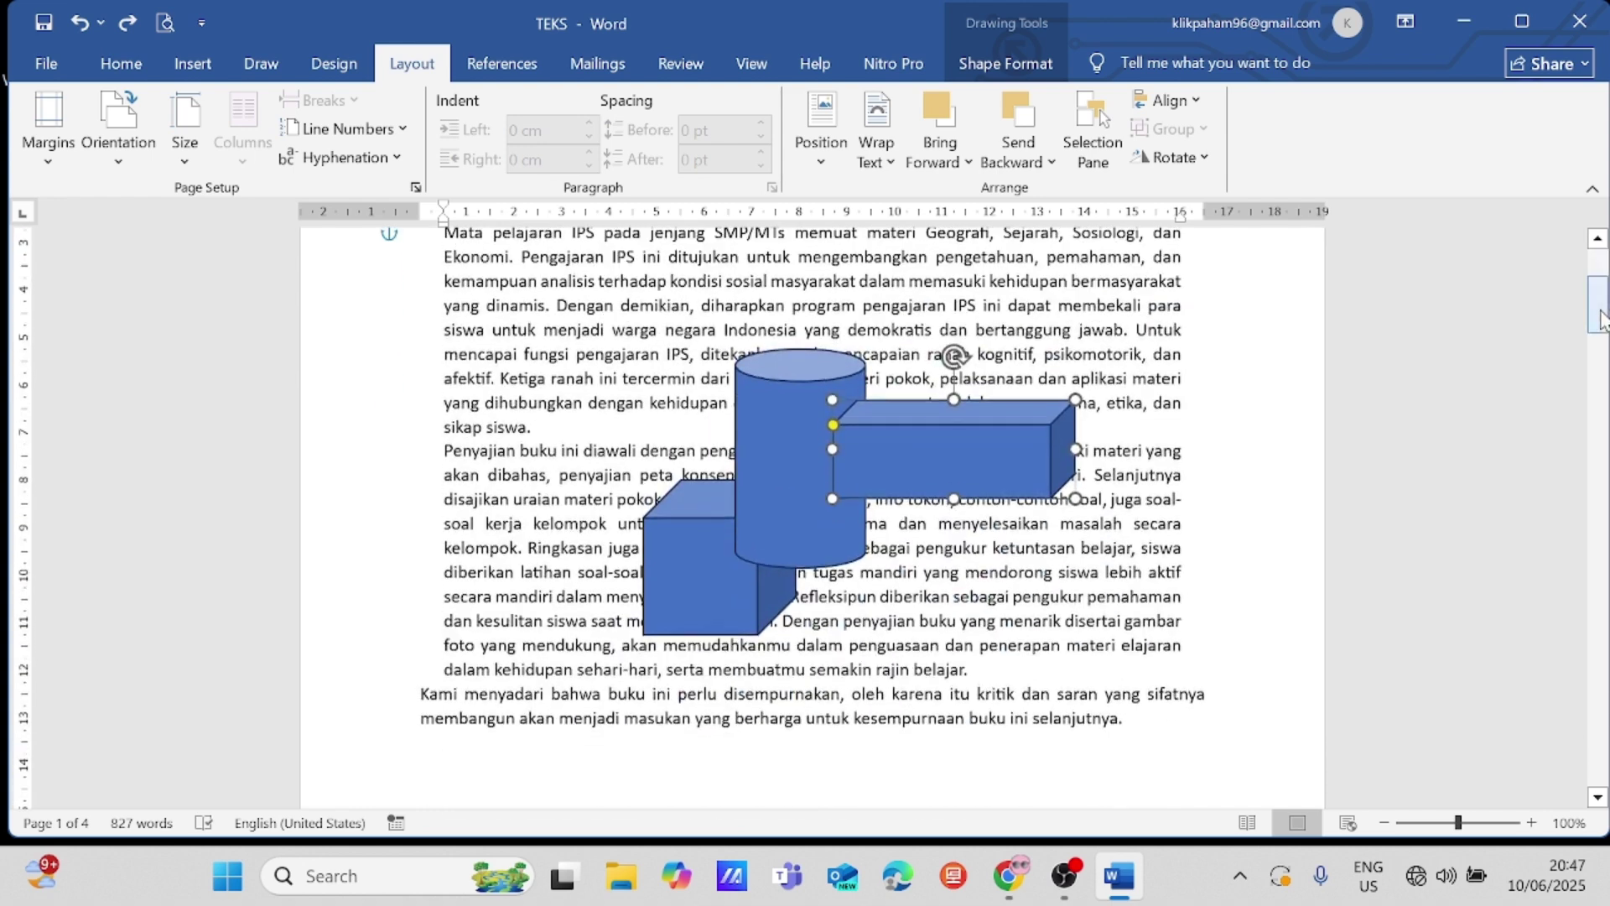
{"action": "left_click", "coordinate": [970, 165]}
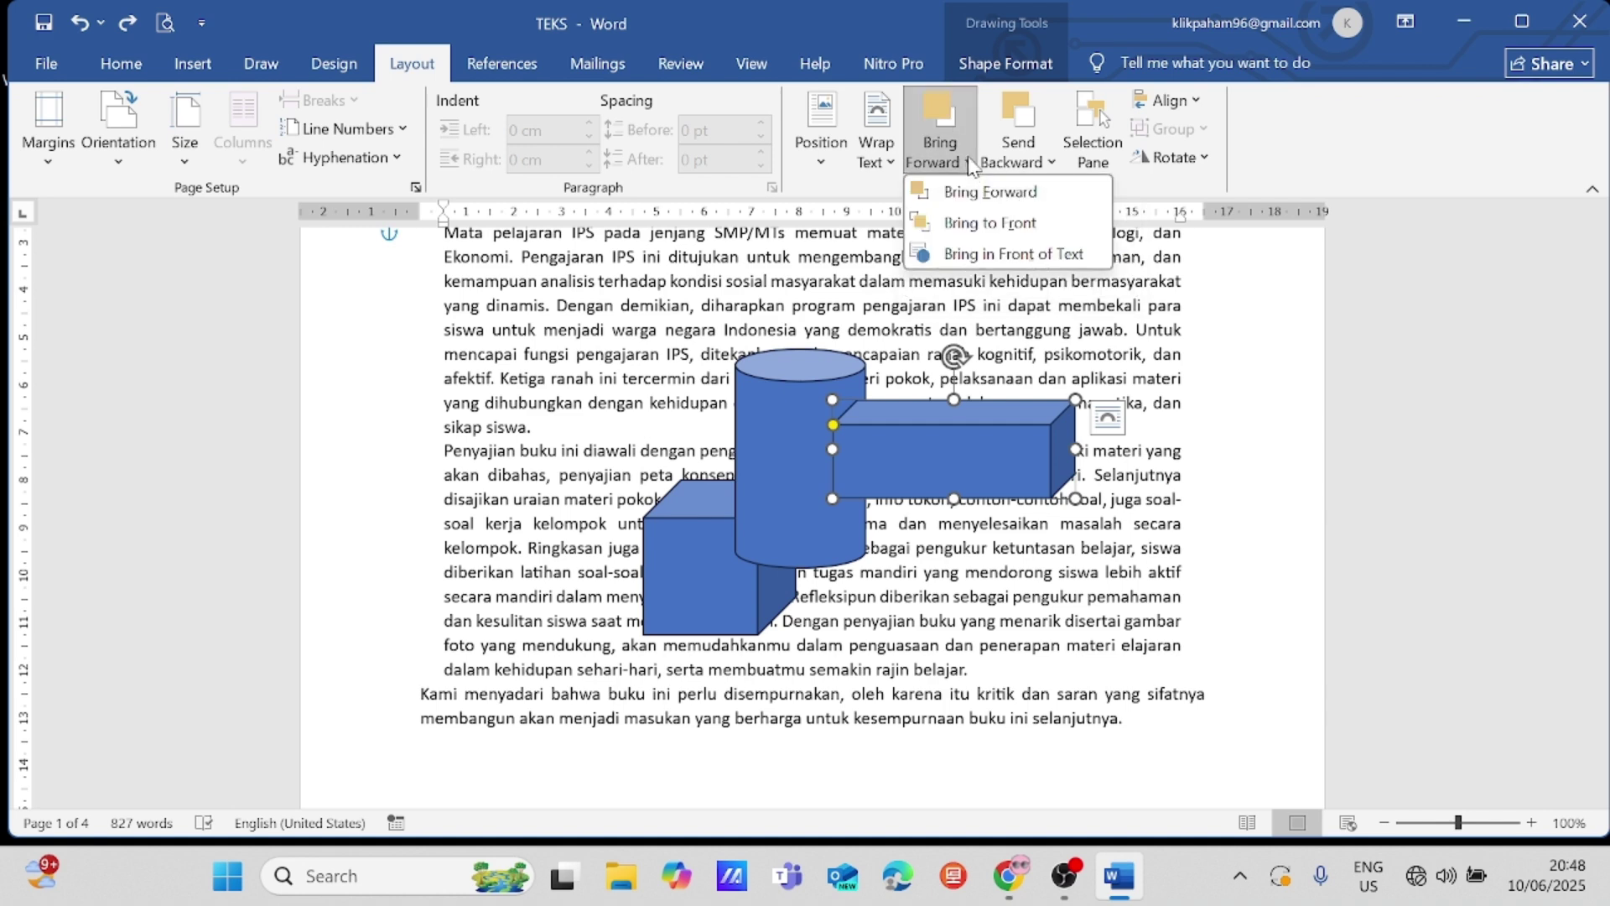
{"action": "left_click", "coordinate": [1008, 225]}
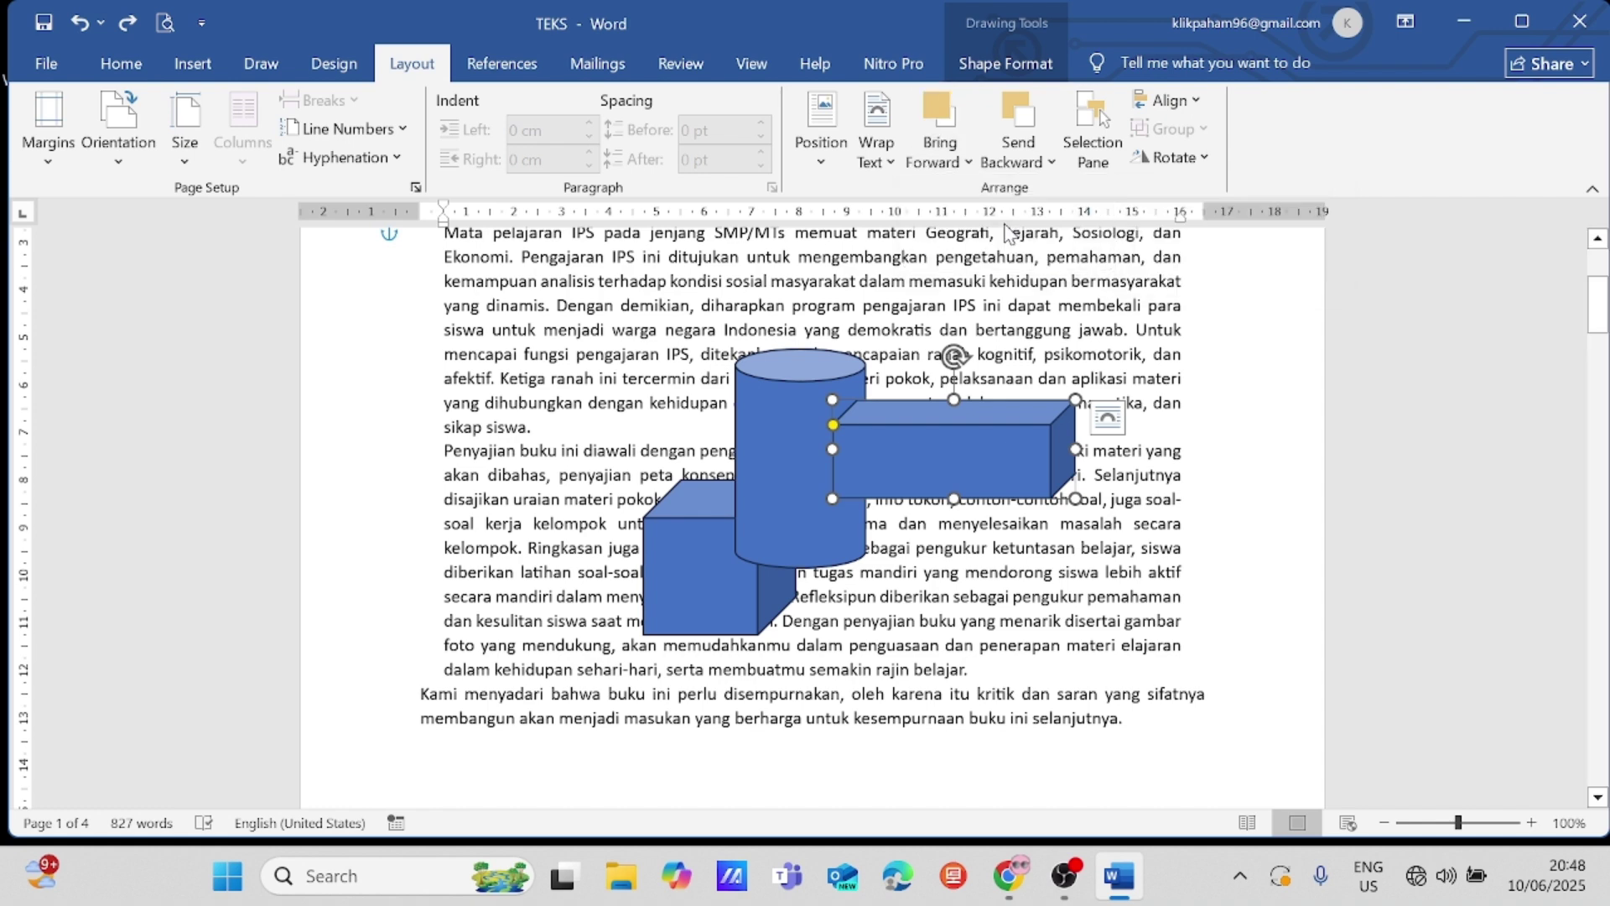
{"action": "left_click", "coordinate": [952, 164]}
{"action": "left_click", "coordinate": [956, 312]}
{"action": "left_click", "coordinate": [943, 471]}
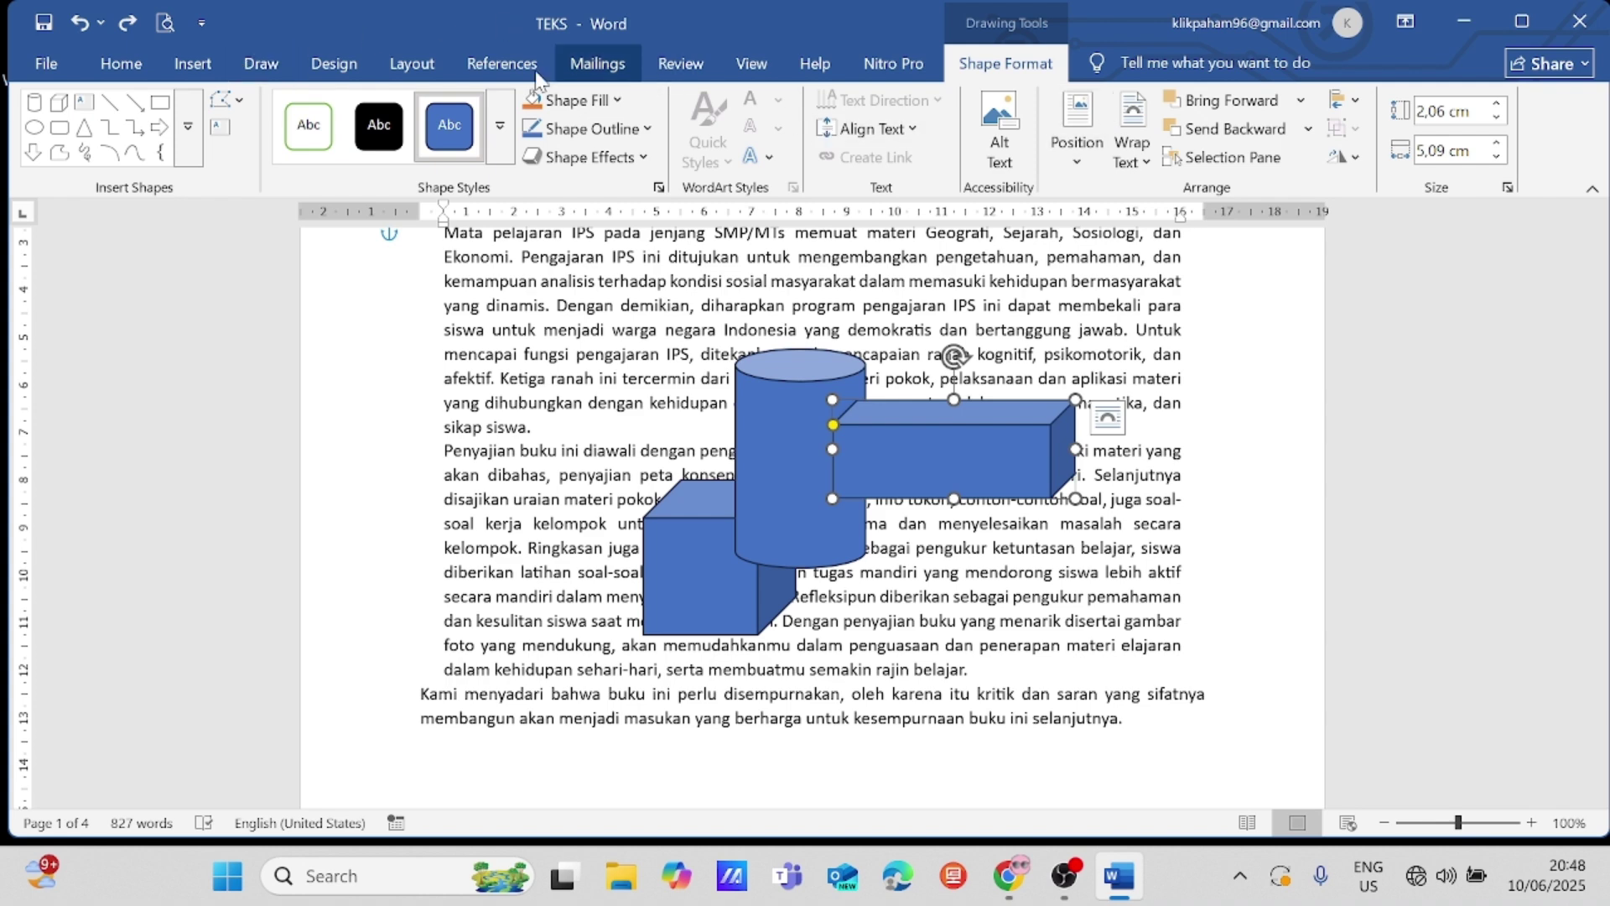
{"action": "left_click", "coordinate": [386, 65]}
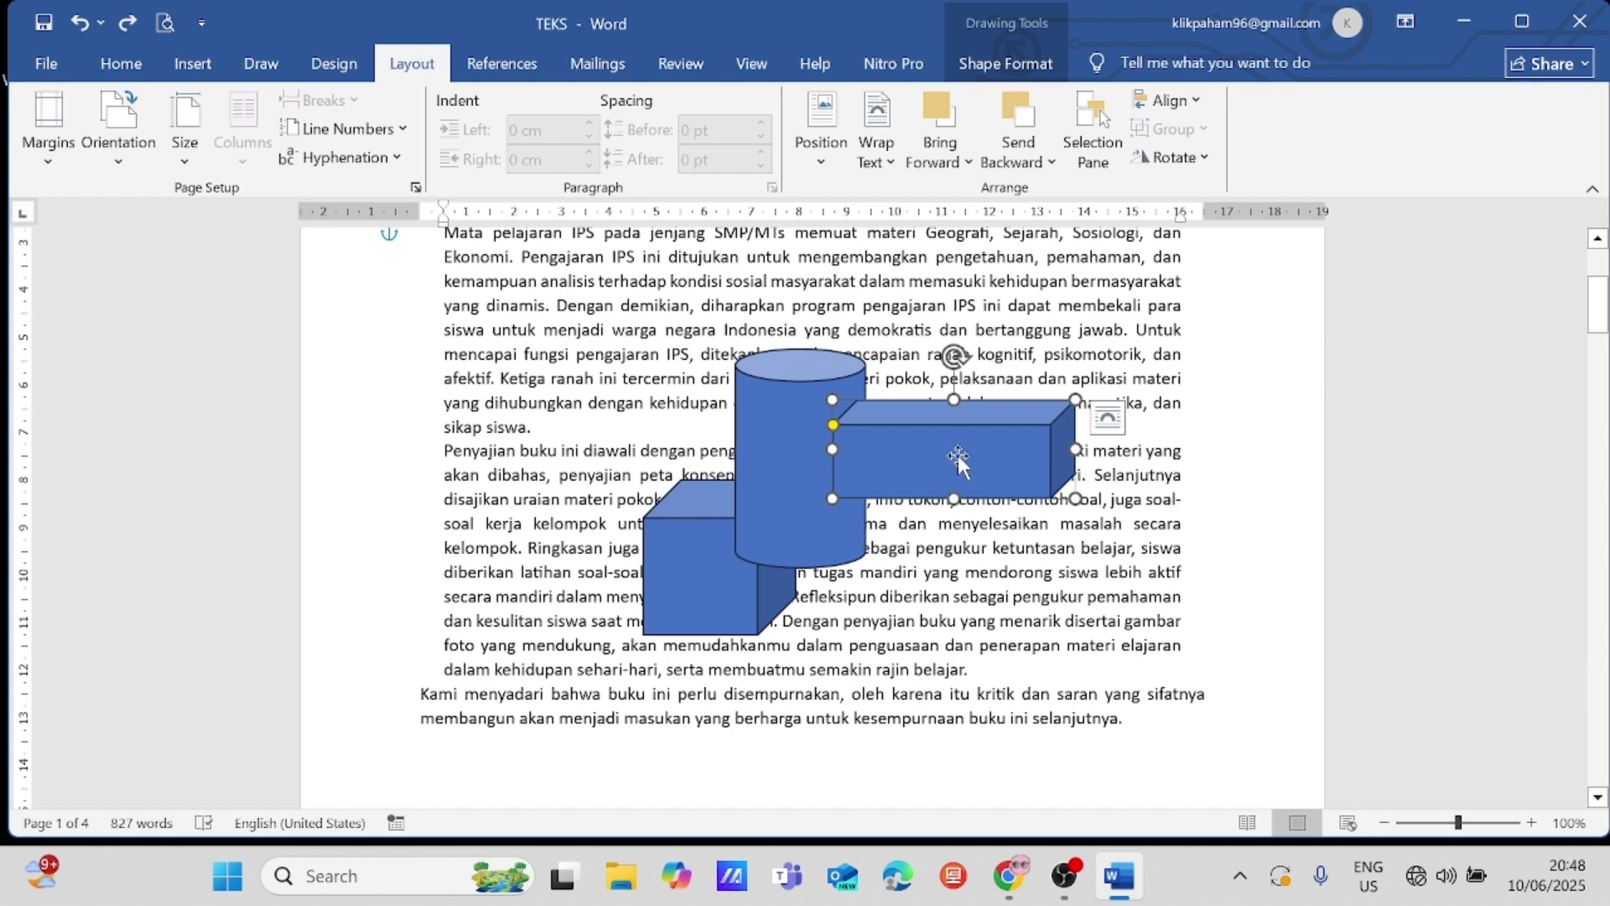
Step: Send the wide box to the back of the other shapes, and bring it to the front again
{"action": "left_click", "coordinate": [1048, 163]}
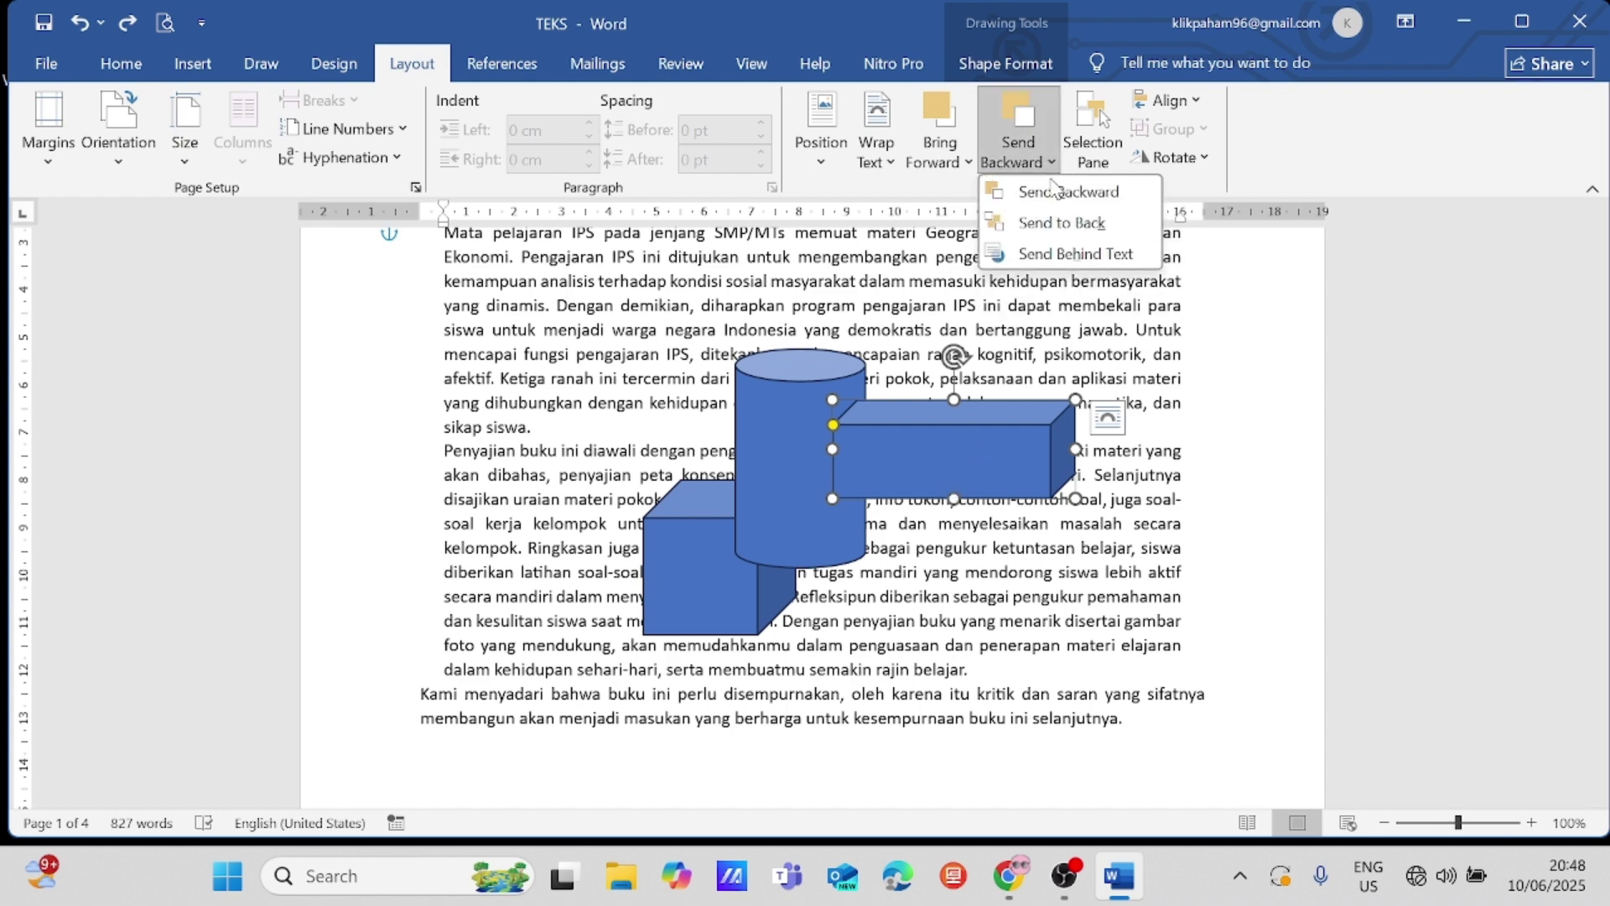
{"action": "left_click", "coordinate": [1057, 222]}
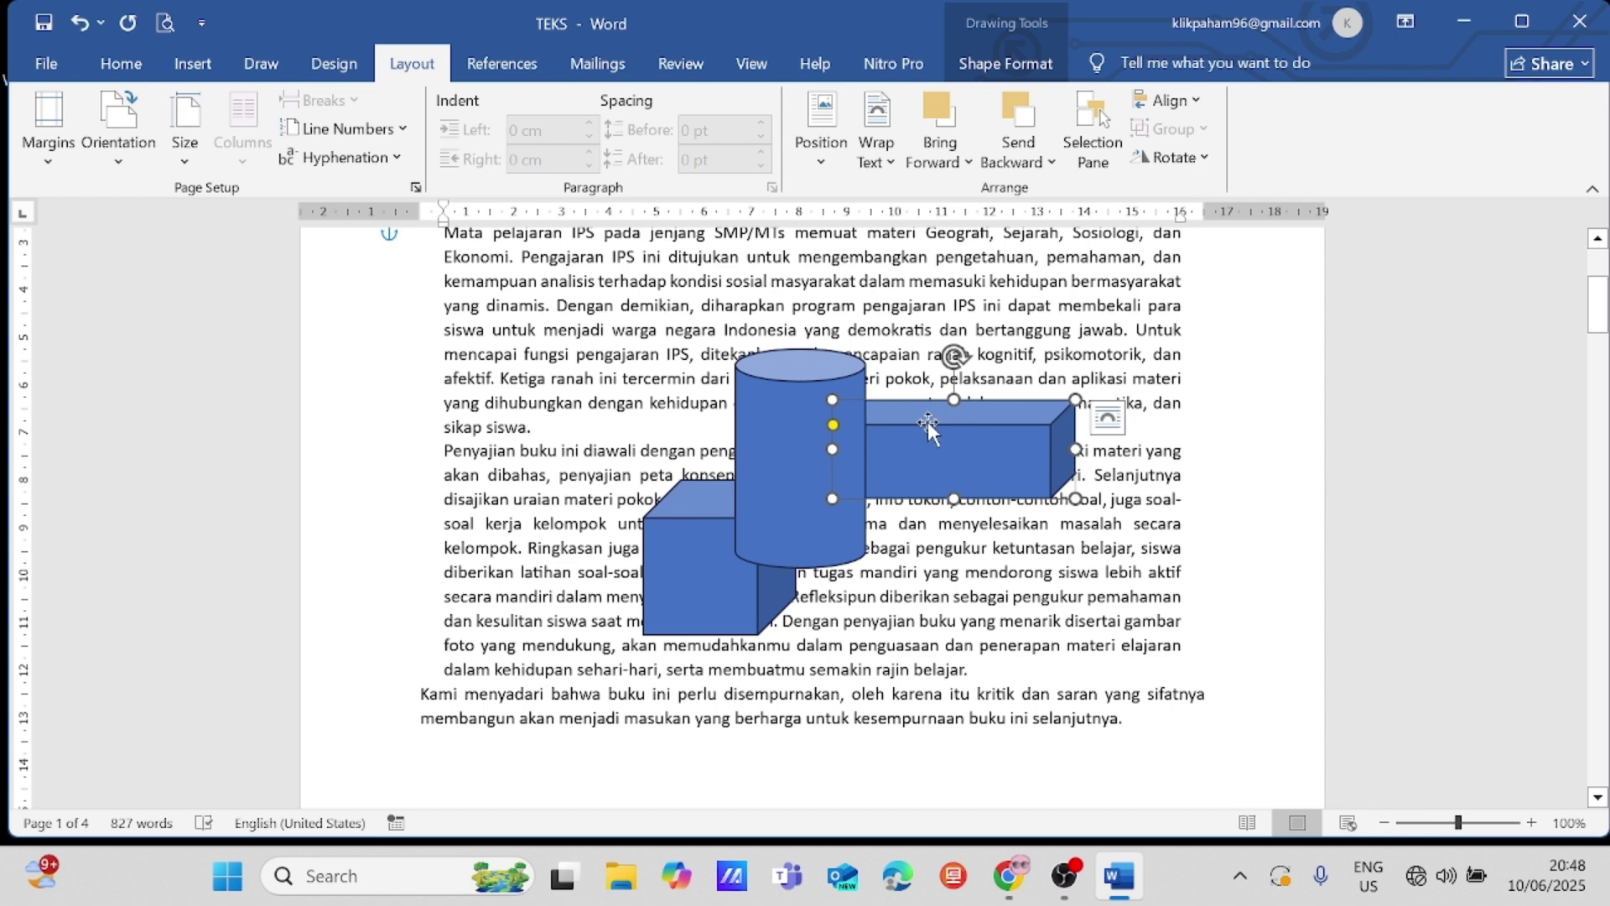
{"action": "left_click", "coordinate": [948, 153]}
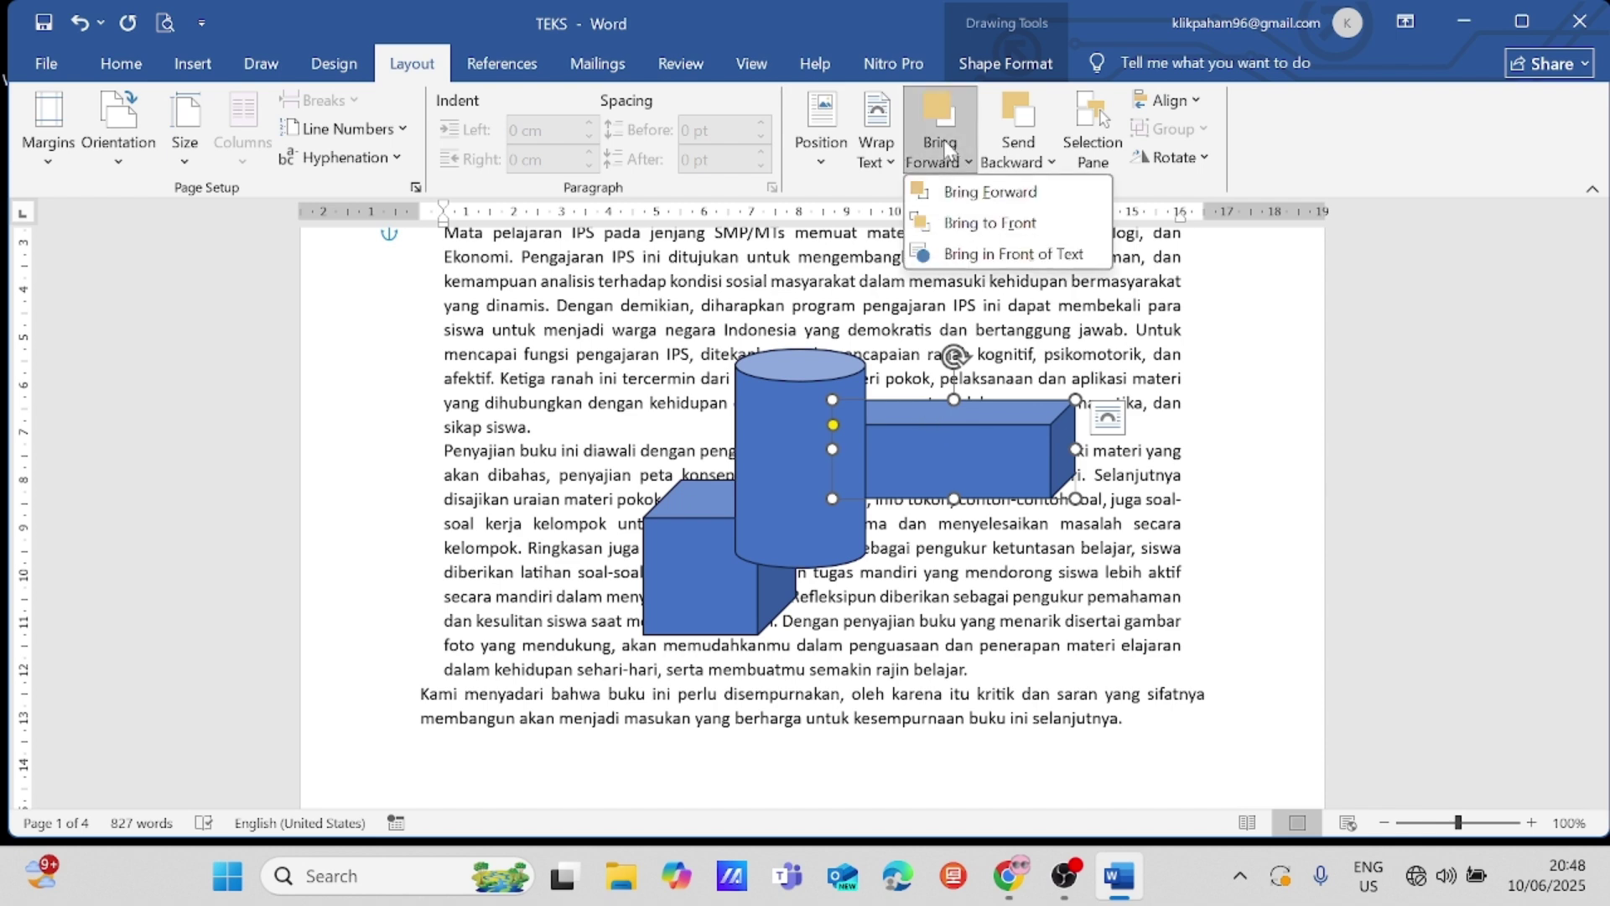
{"action": "left_click", "coordinate": [985, 223]}
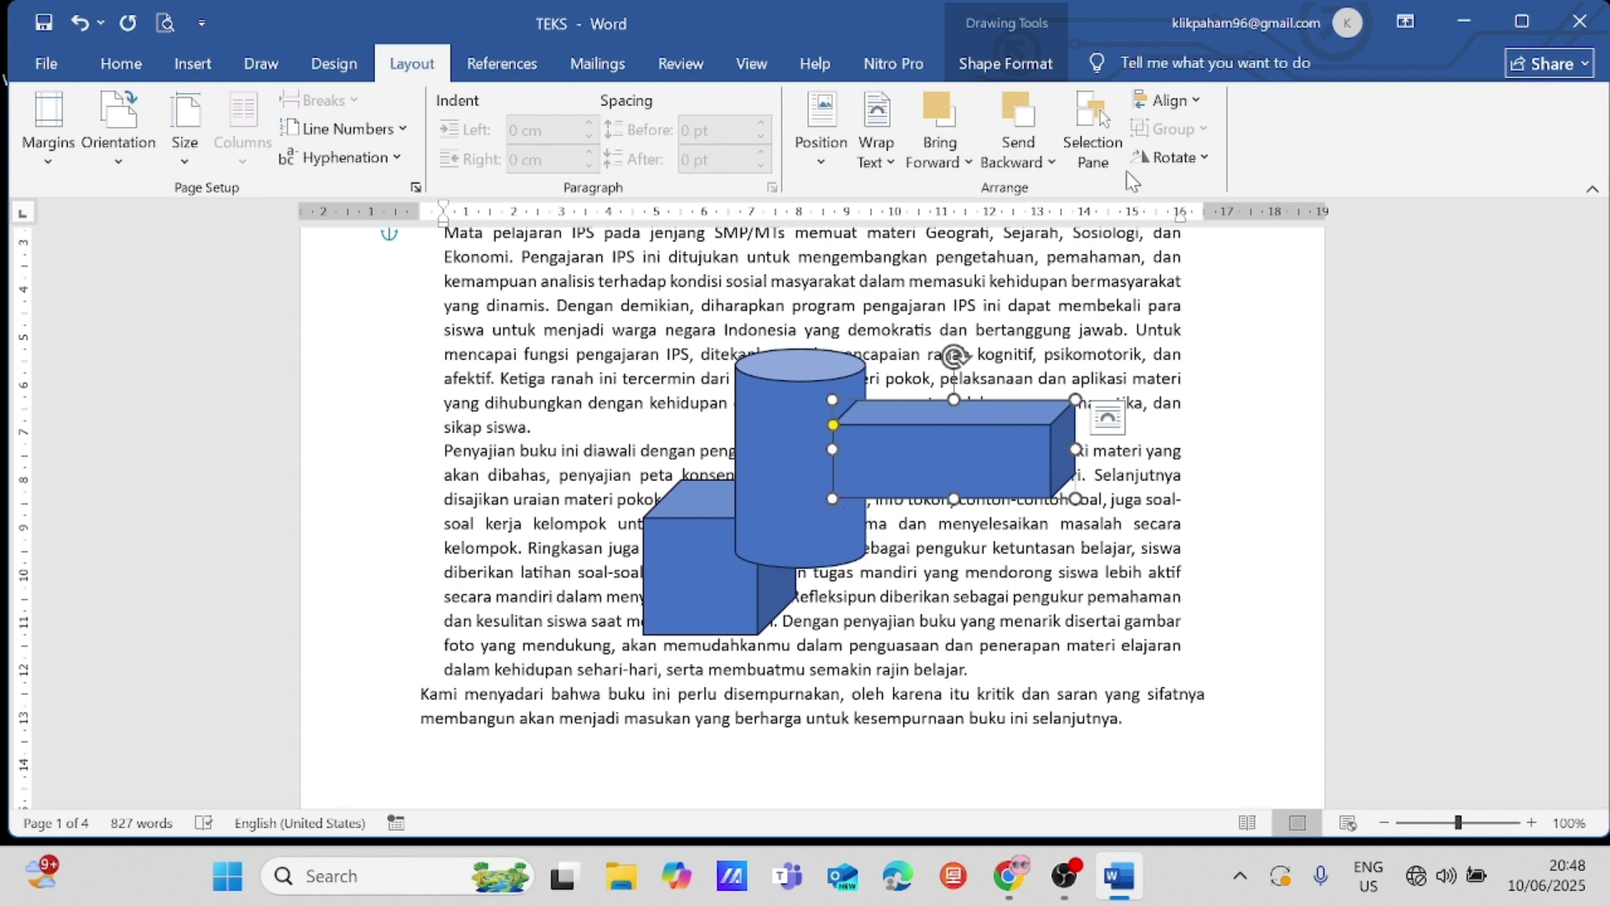
Step: Show the Selection Pane listing the document's objects and send Cube 3 backward two levels
{"action": "left_click", "coordinate": [1093, 119]}
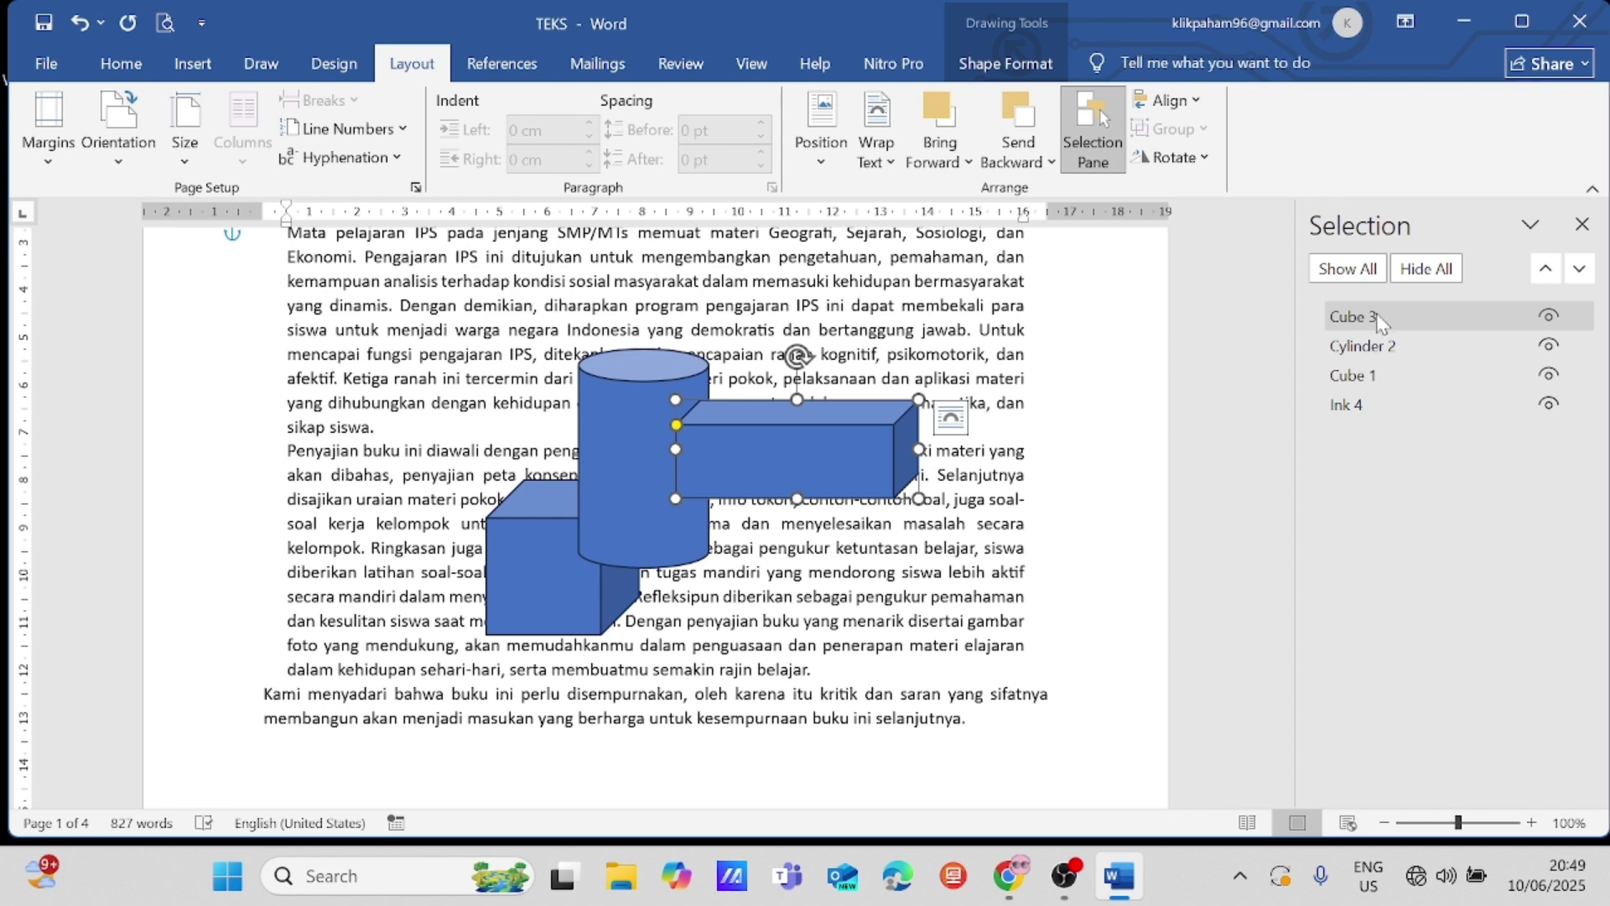
{"action": "left_click", "coordinate": [1025, 143]}
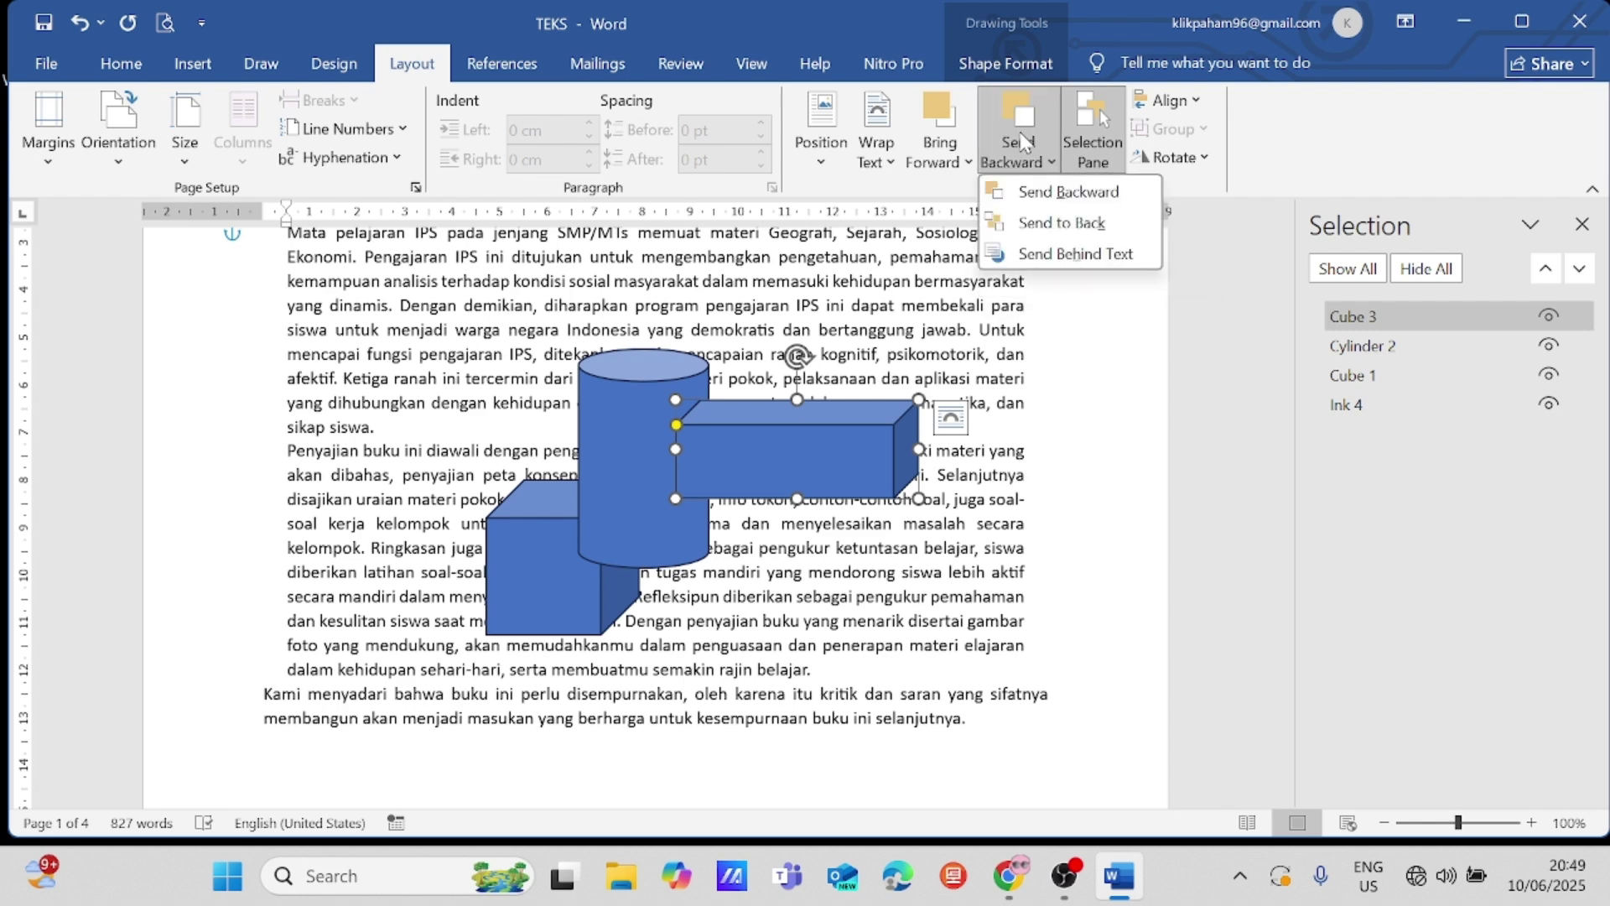
{"action": "left_click", "coordinate": [1061, 192]}
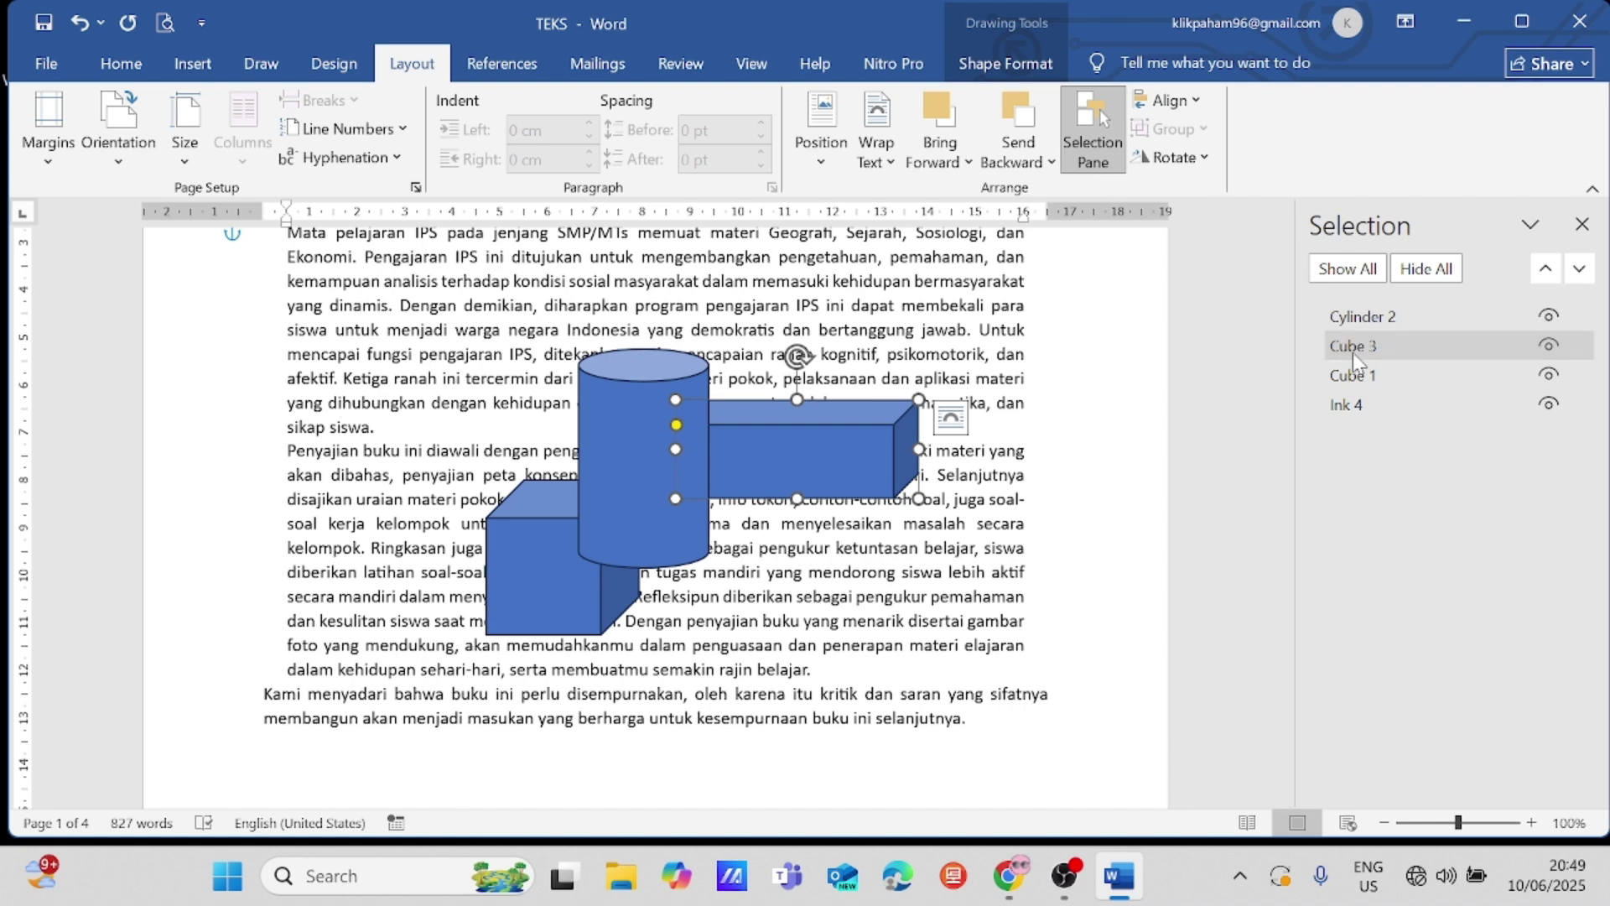
{"action": "left_click", "coordinate": [1033, 137]}
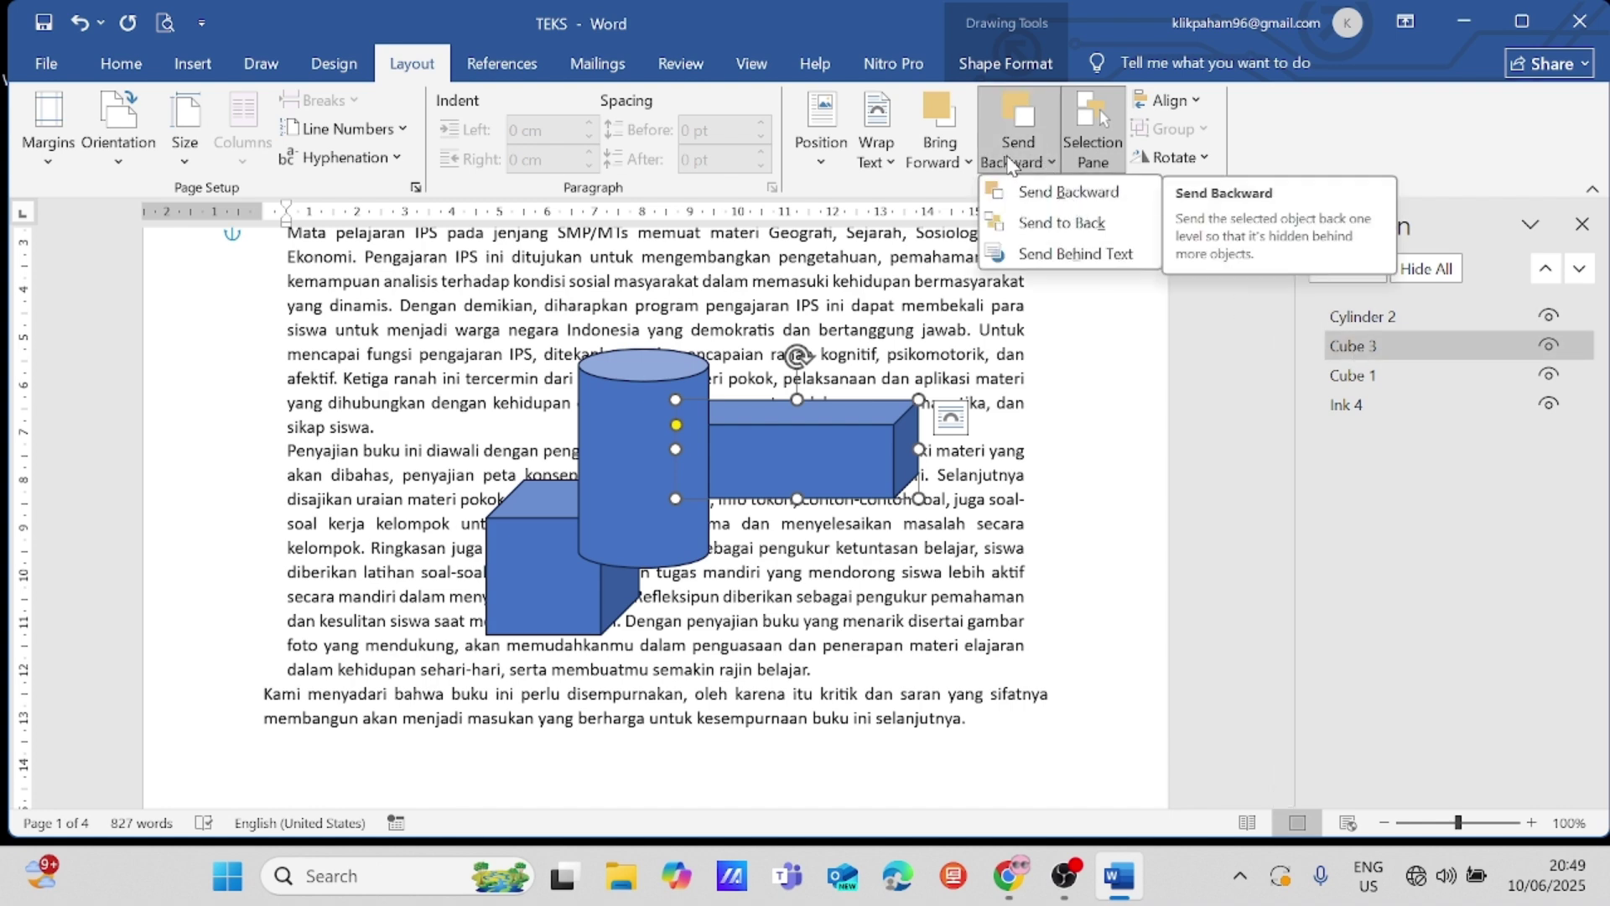
{"action": "left_click", "coordinate": [1039, 191]}
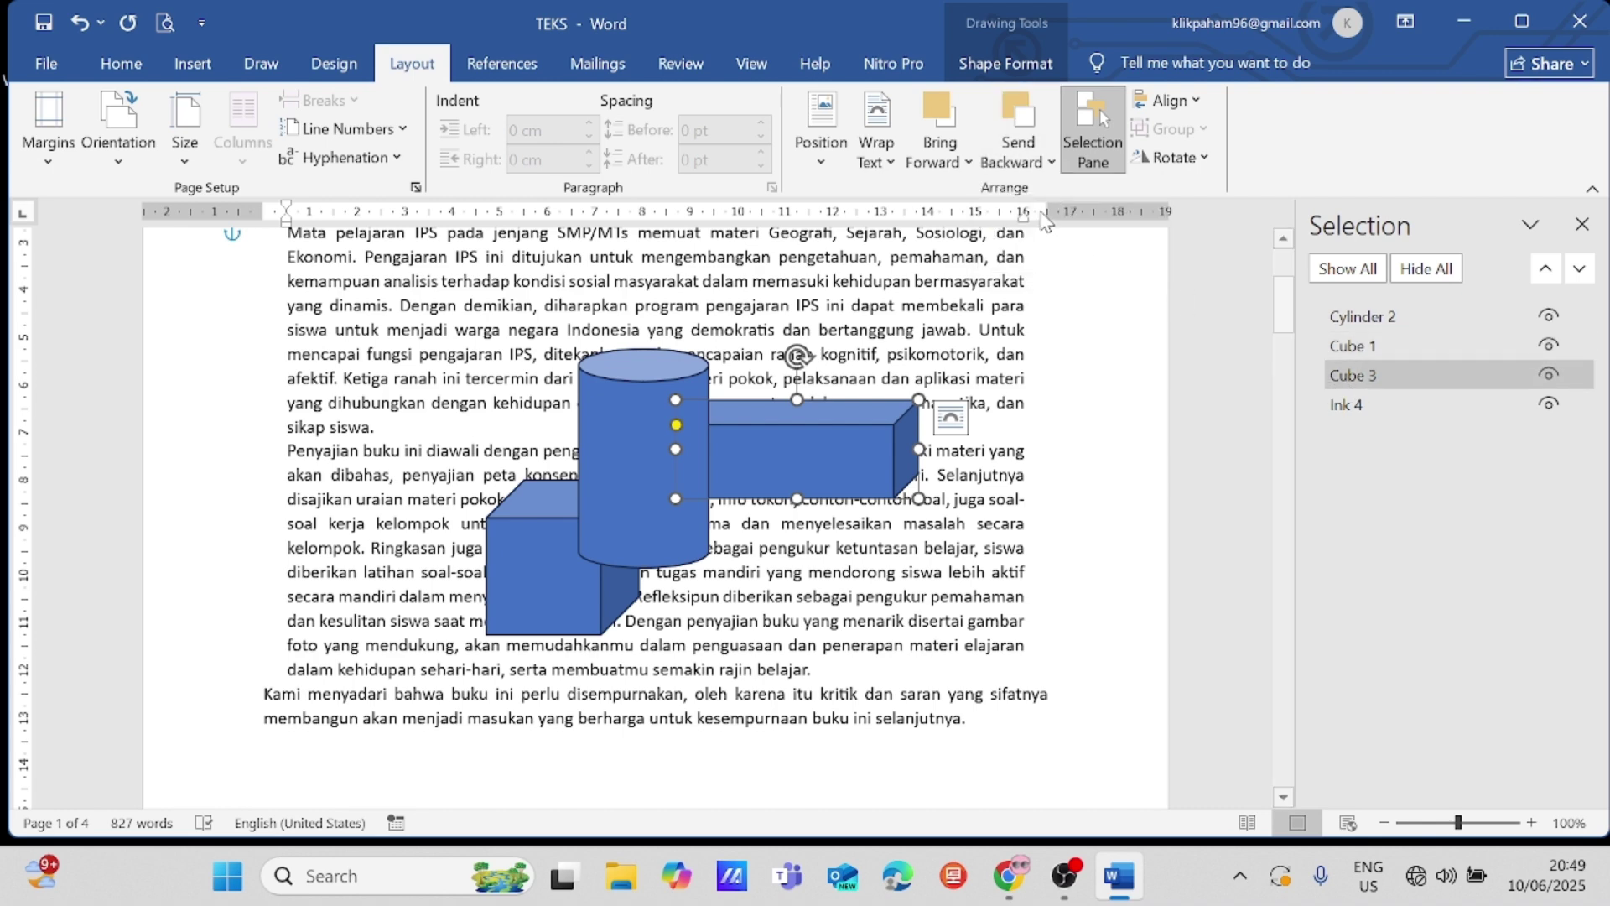
Step: Bring Cube 3 to the front of all other objects and deselect it
{"action": "left_click", "coordinate": [968, 162]}
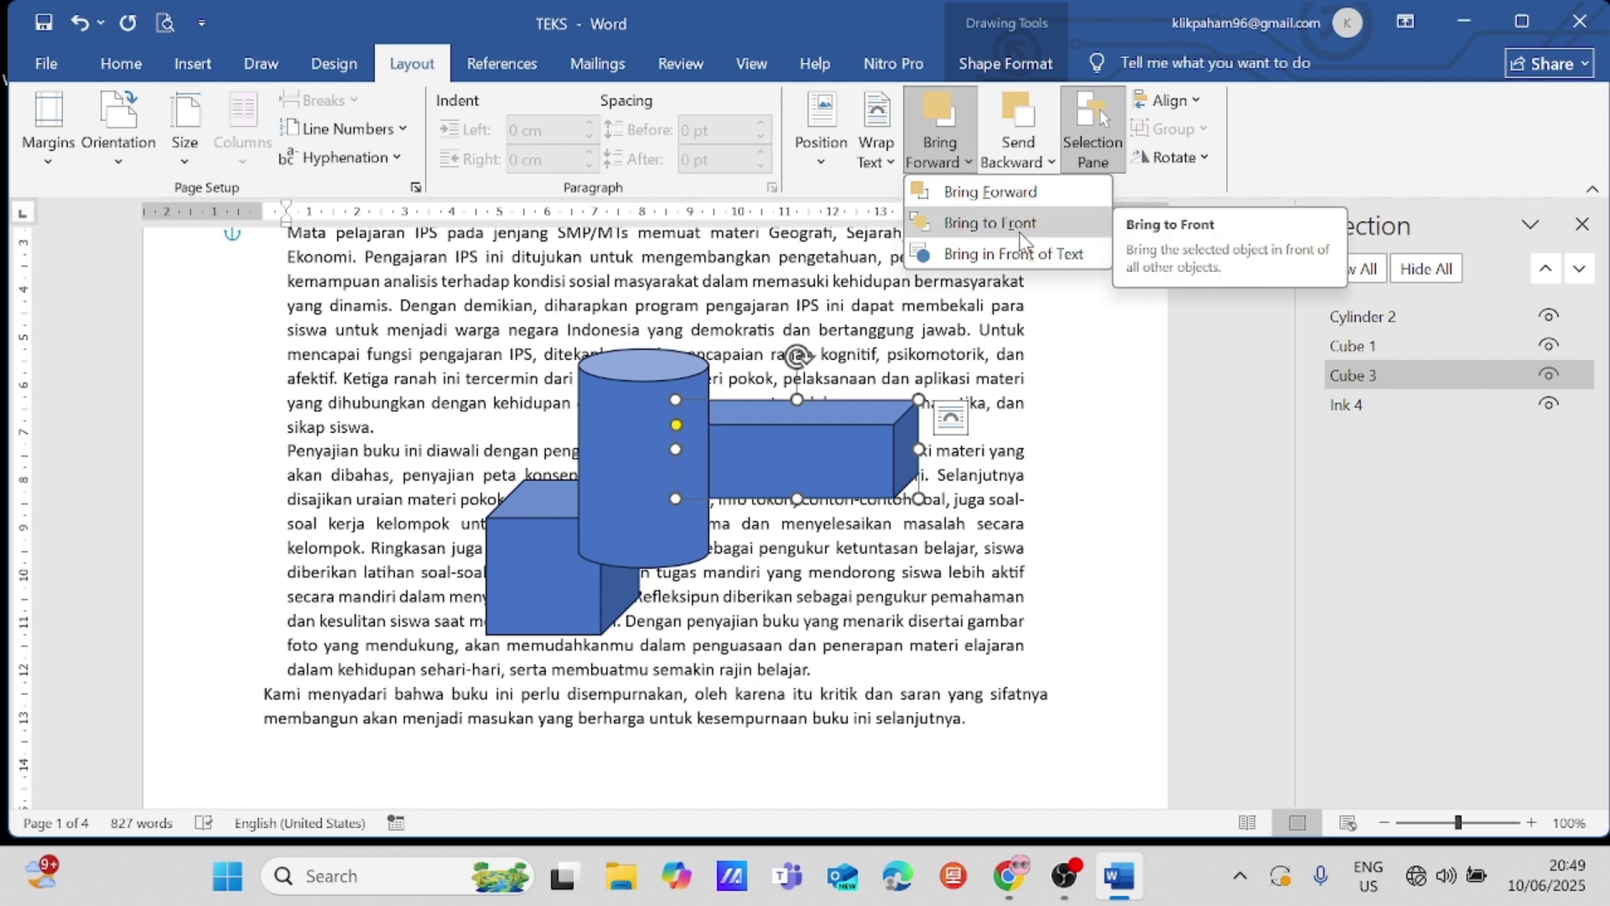
{"action": "left_click", "coordinate": [1021, 242]}
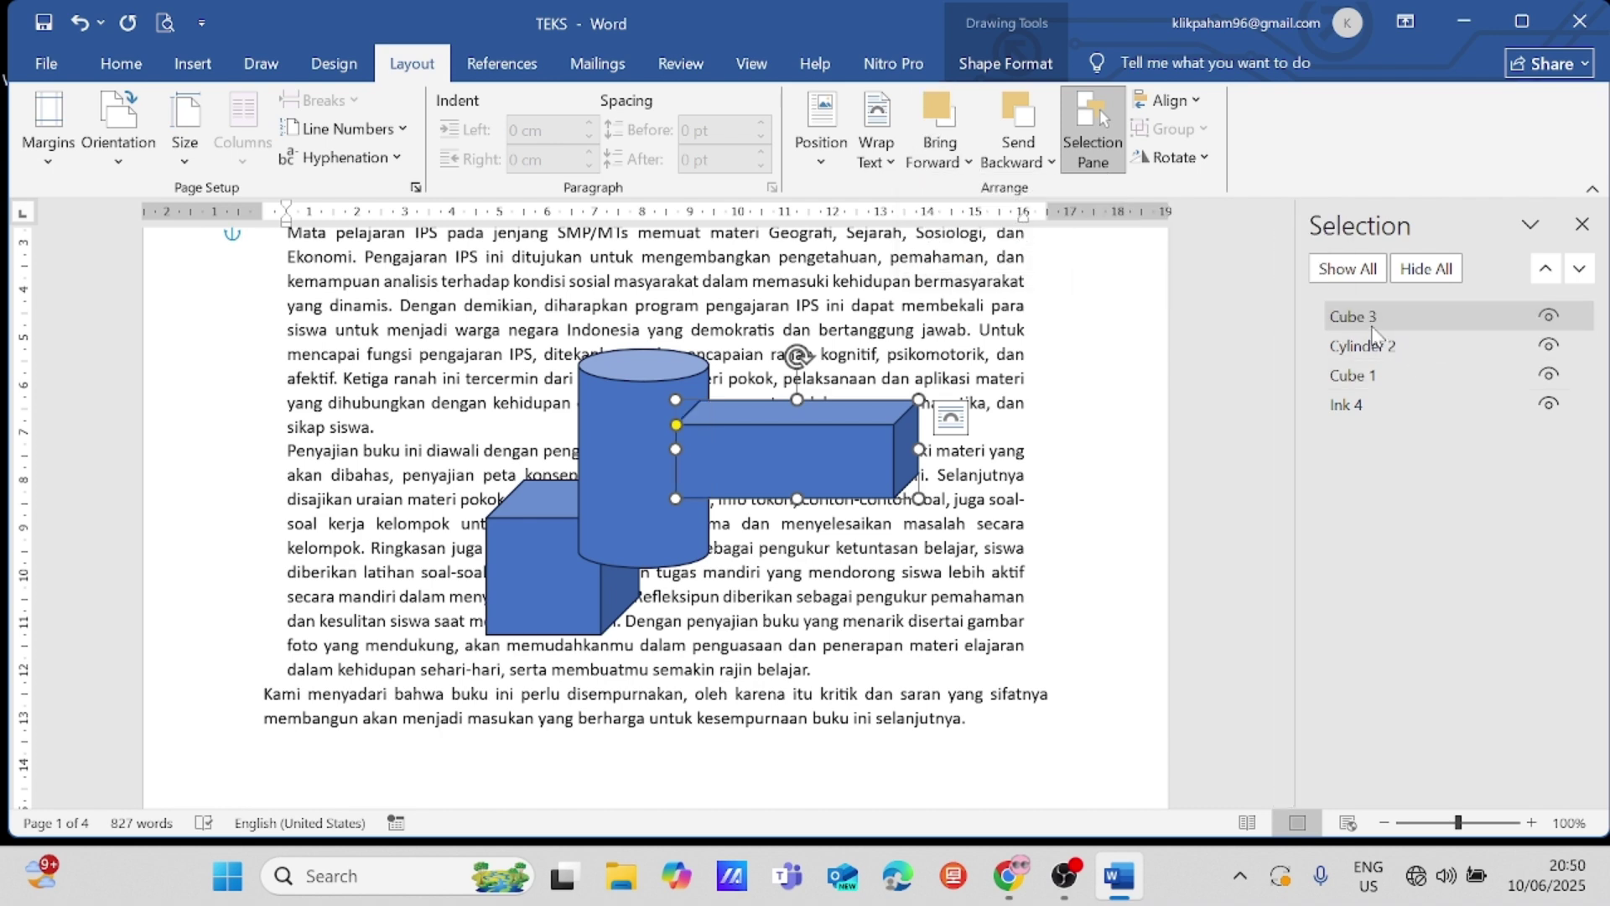
{"action": "left_click", "coordinate": [909, 650]}
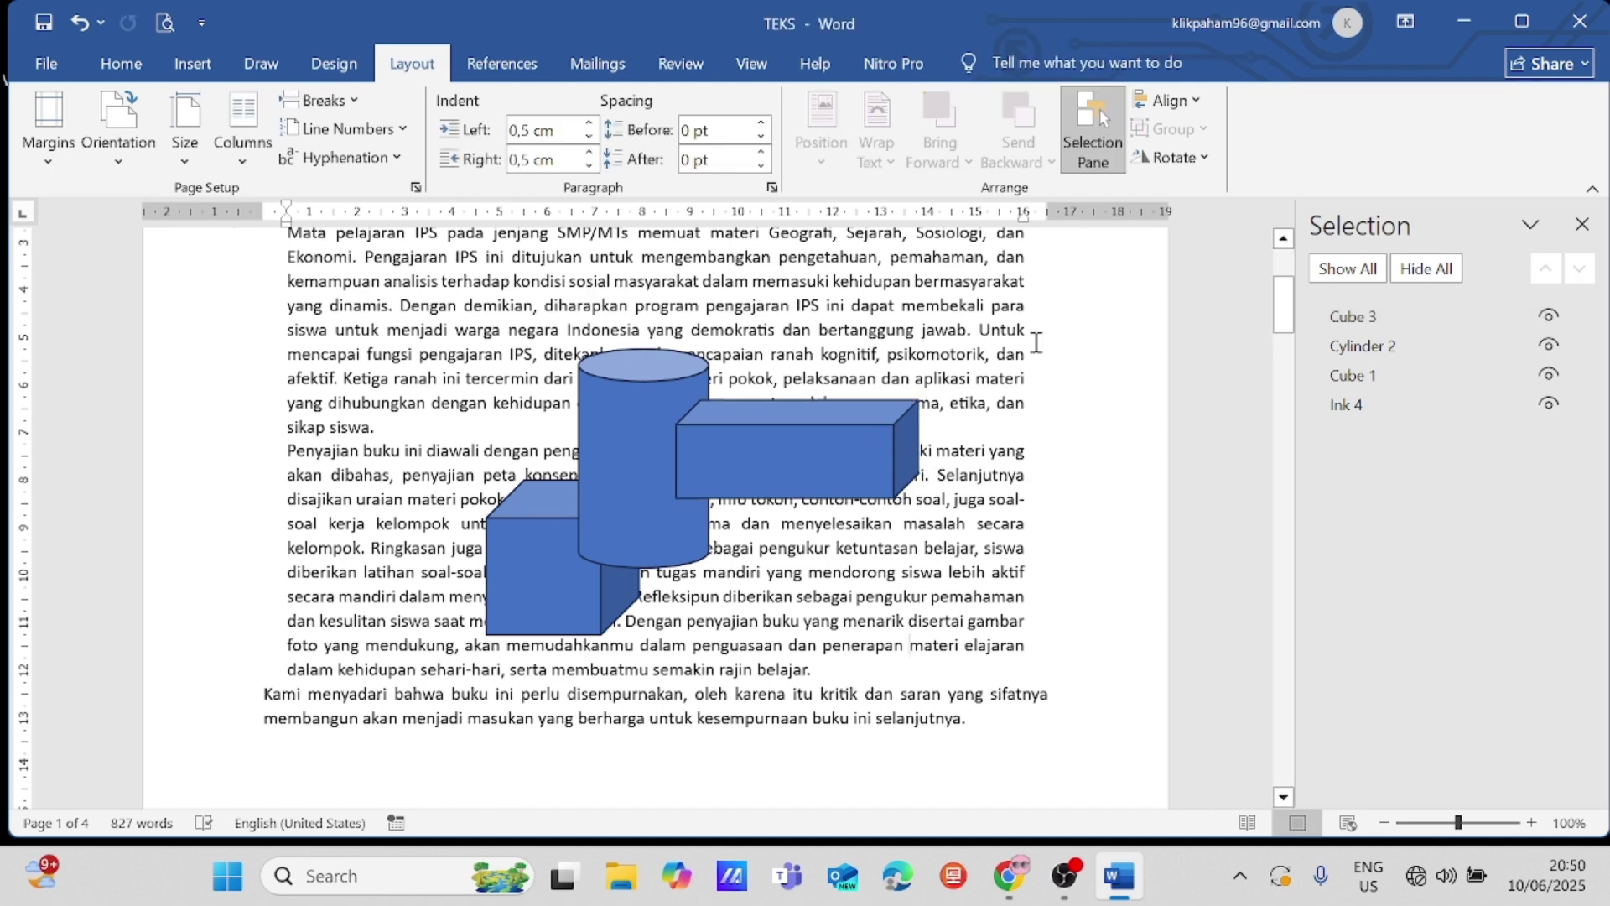
Step: Hide Cube 3, Cylinder 2 and Cube 1 one by one, and make all three visible again
{"action": "left_click", "coordinate": [1548, 319]}
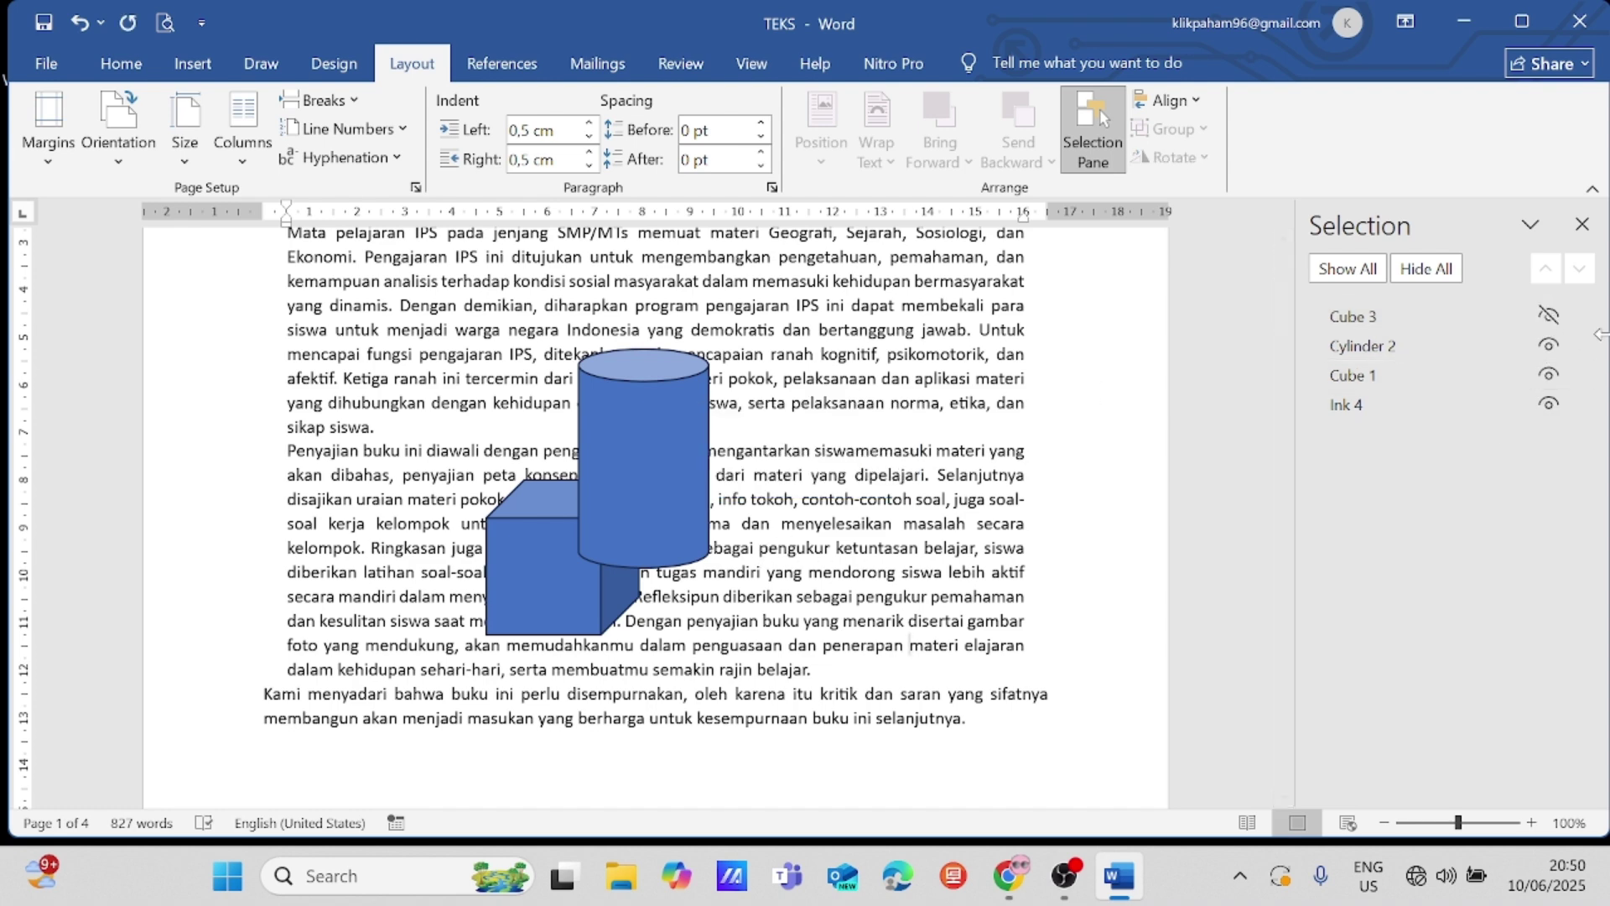
{"action": "left_click", "coordinate": [1546, 347]}
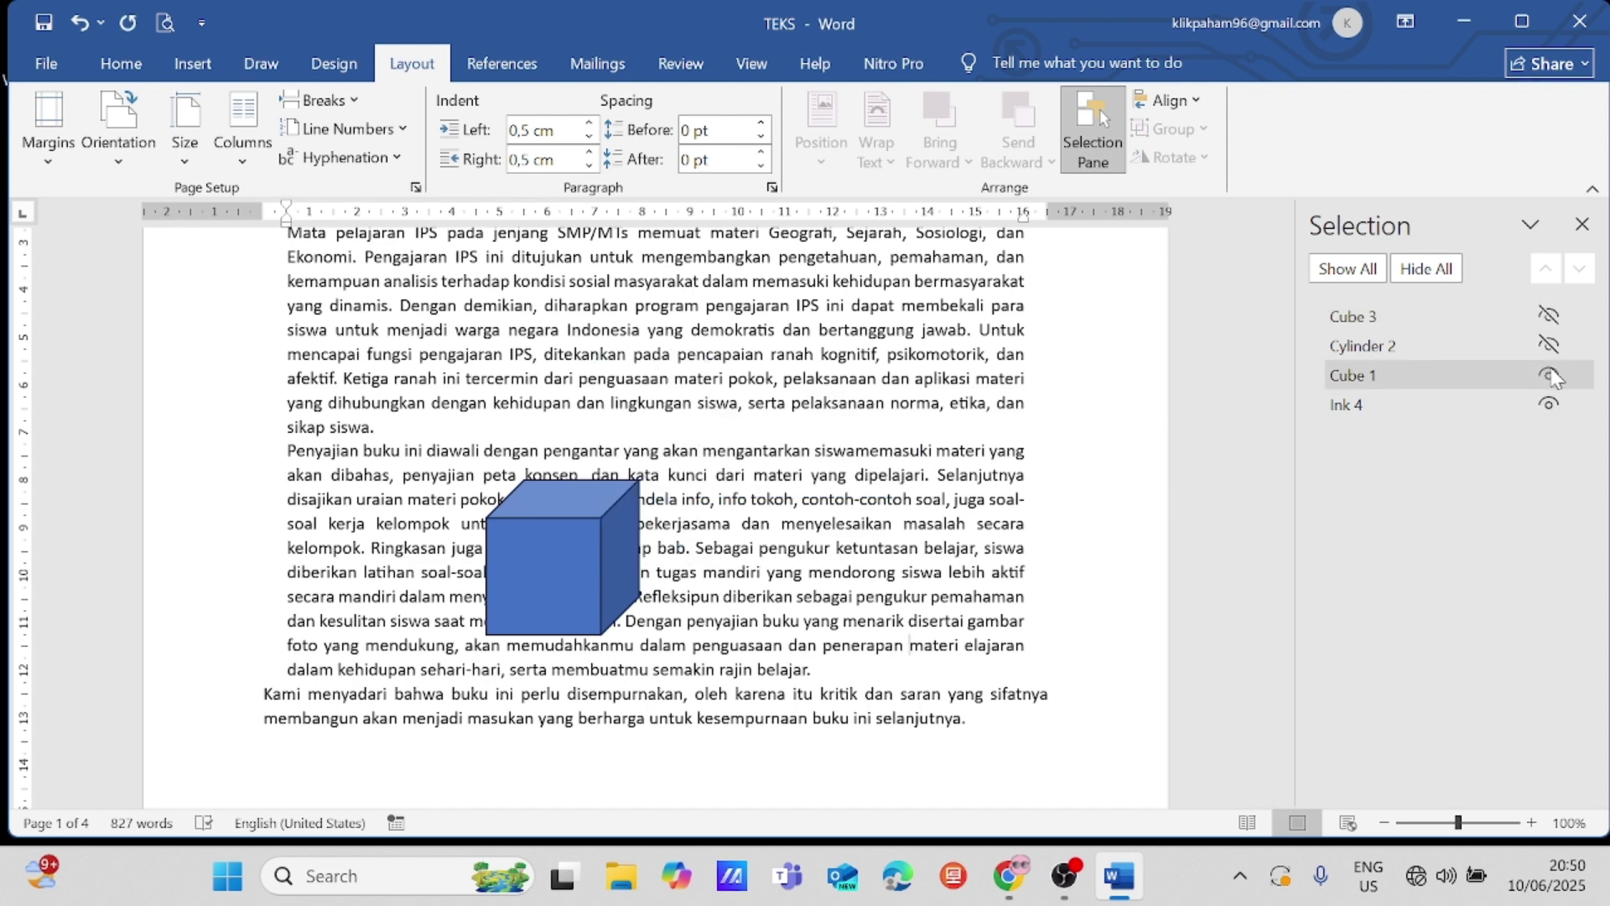
{"action": "left_click", "coordinate": [1549, 375]}
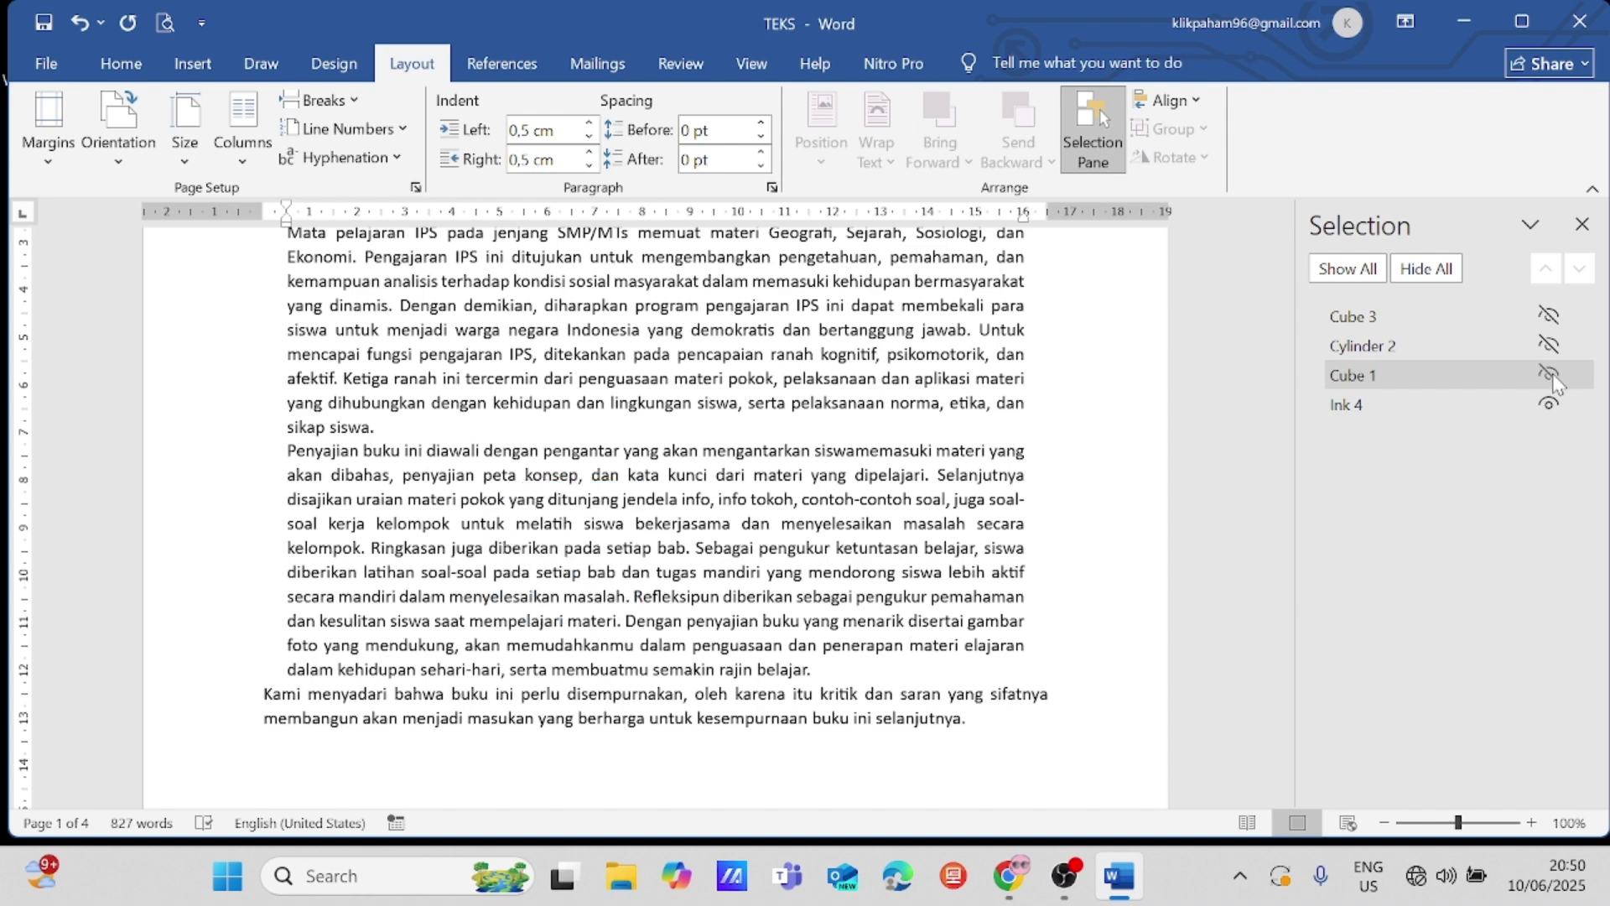
{"action": "left_click", "coordinate": [1550, 375]}
{"action": "left_click", "coordinate": [1550, 340]}
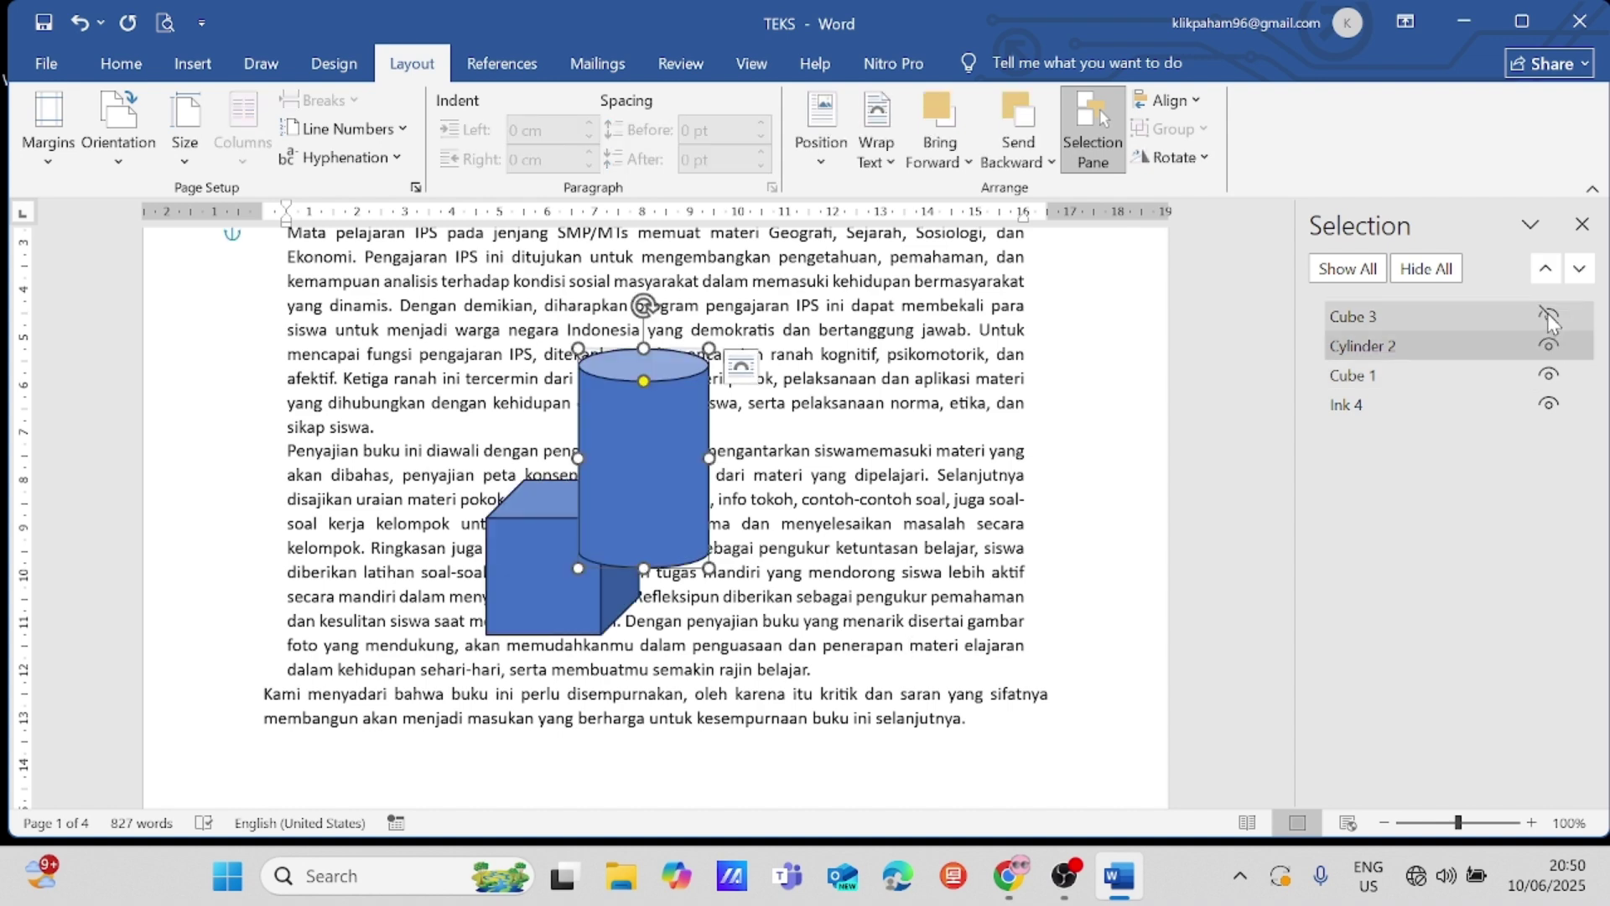
{"action": "left_click", "coordinate": [1547, 315]}
{"action": "left_click", "coordinate": [952, 617]}
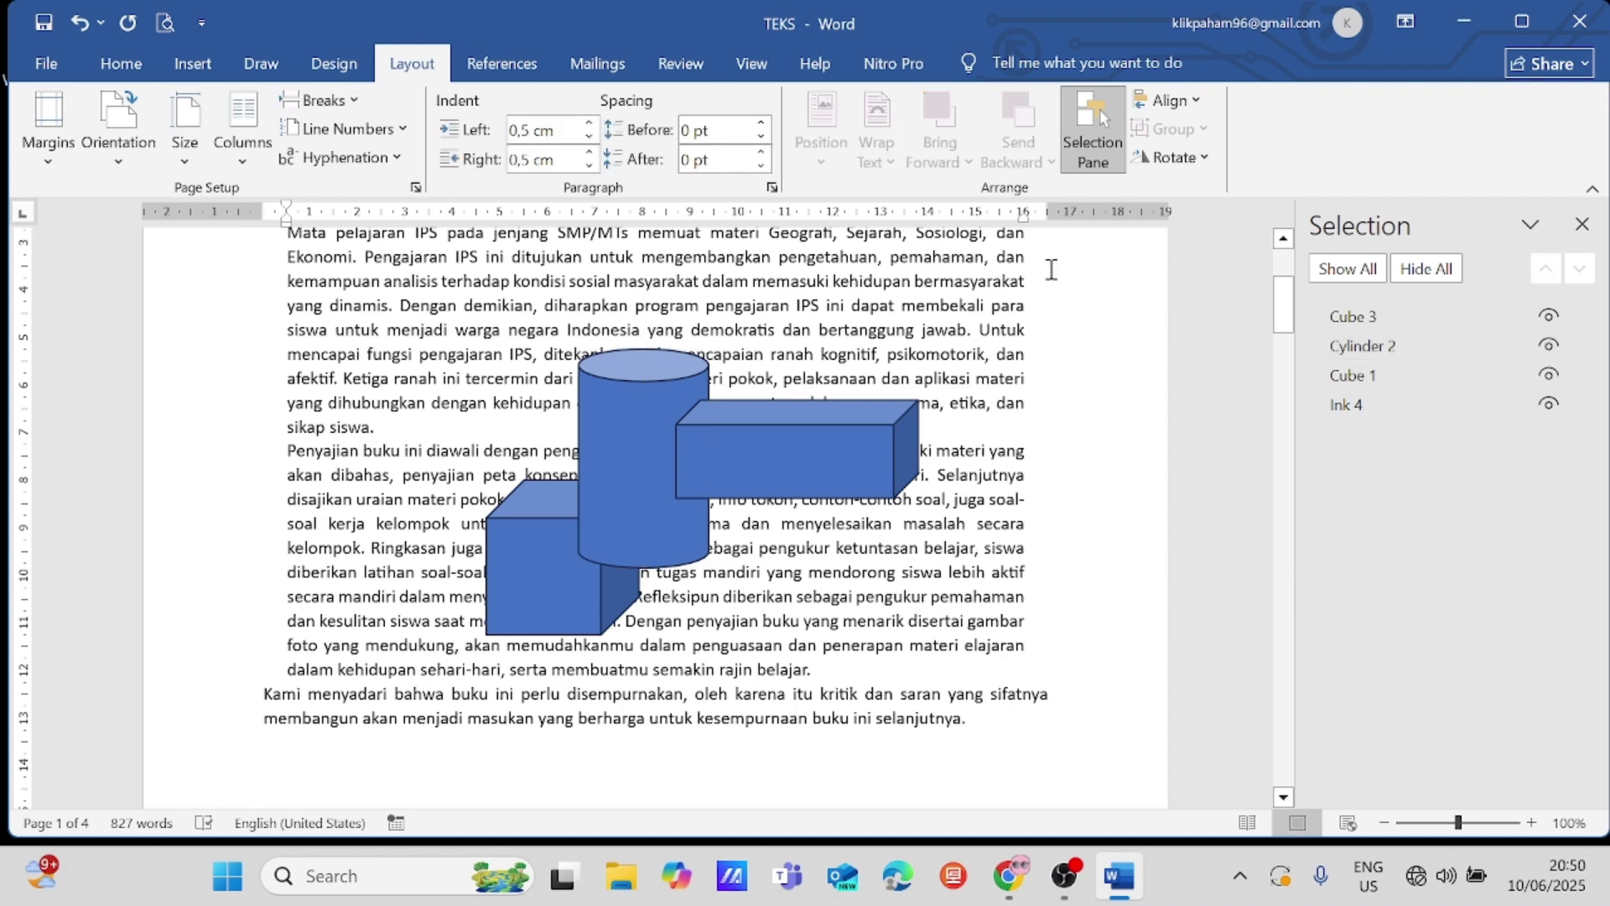
{"action": "left_click", "coordinate": [1200, 102]}
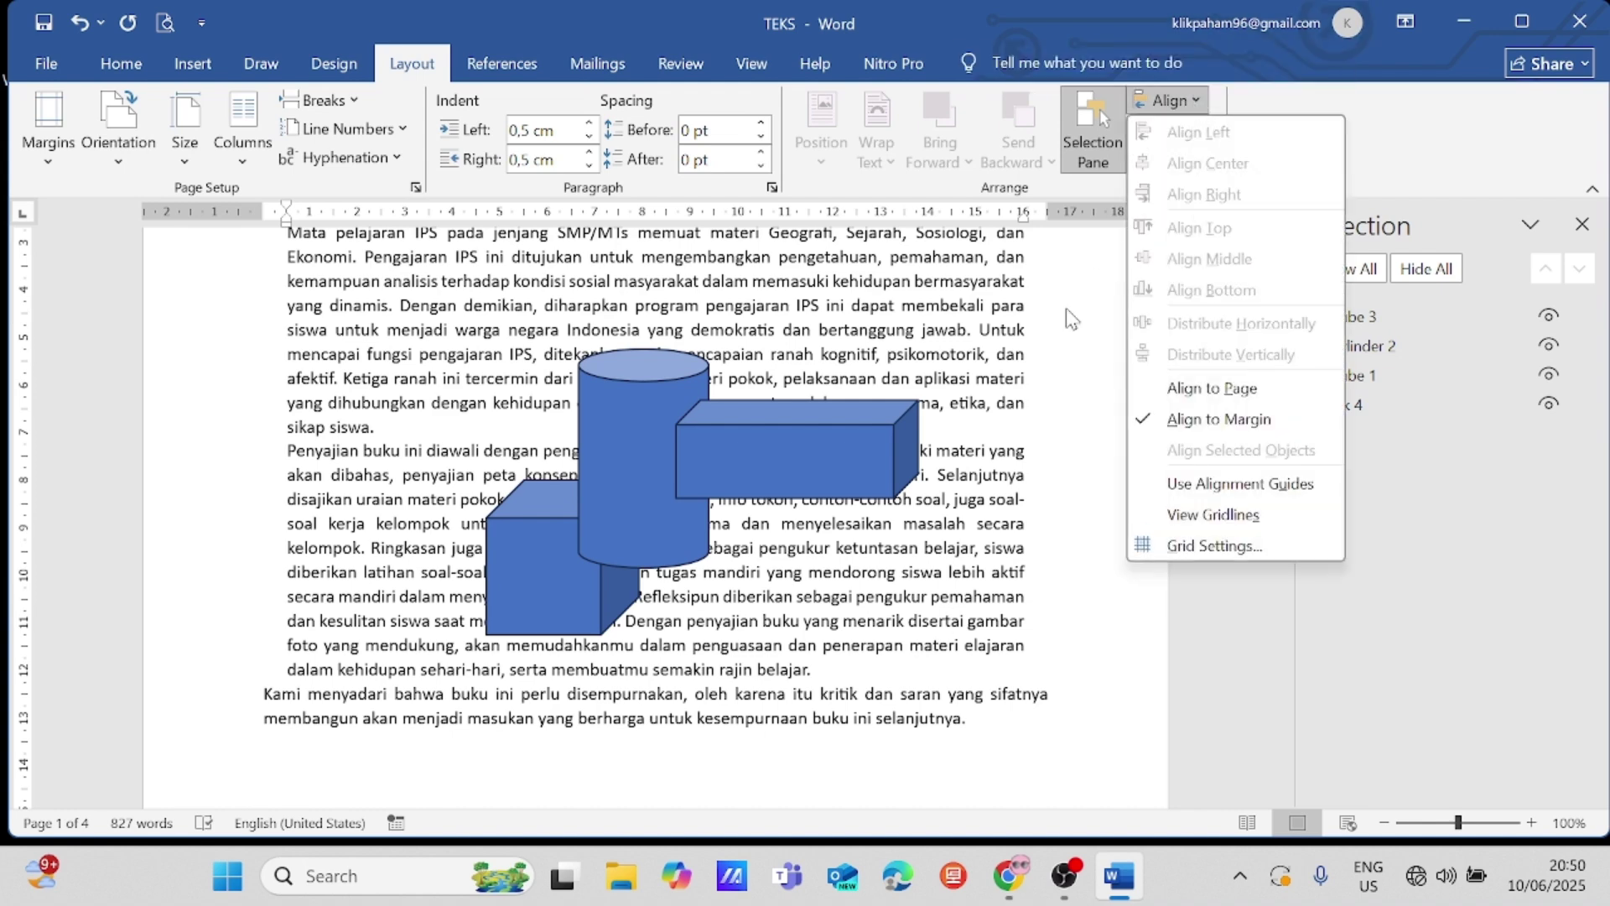
{"action": "left_click", "coordinate": [828, 449]}
{"action": "left_click", "coordinate": [829, 450]}
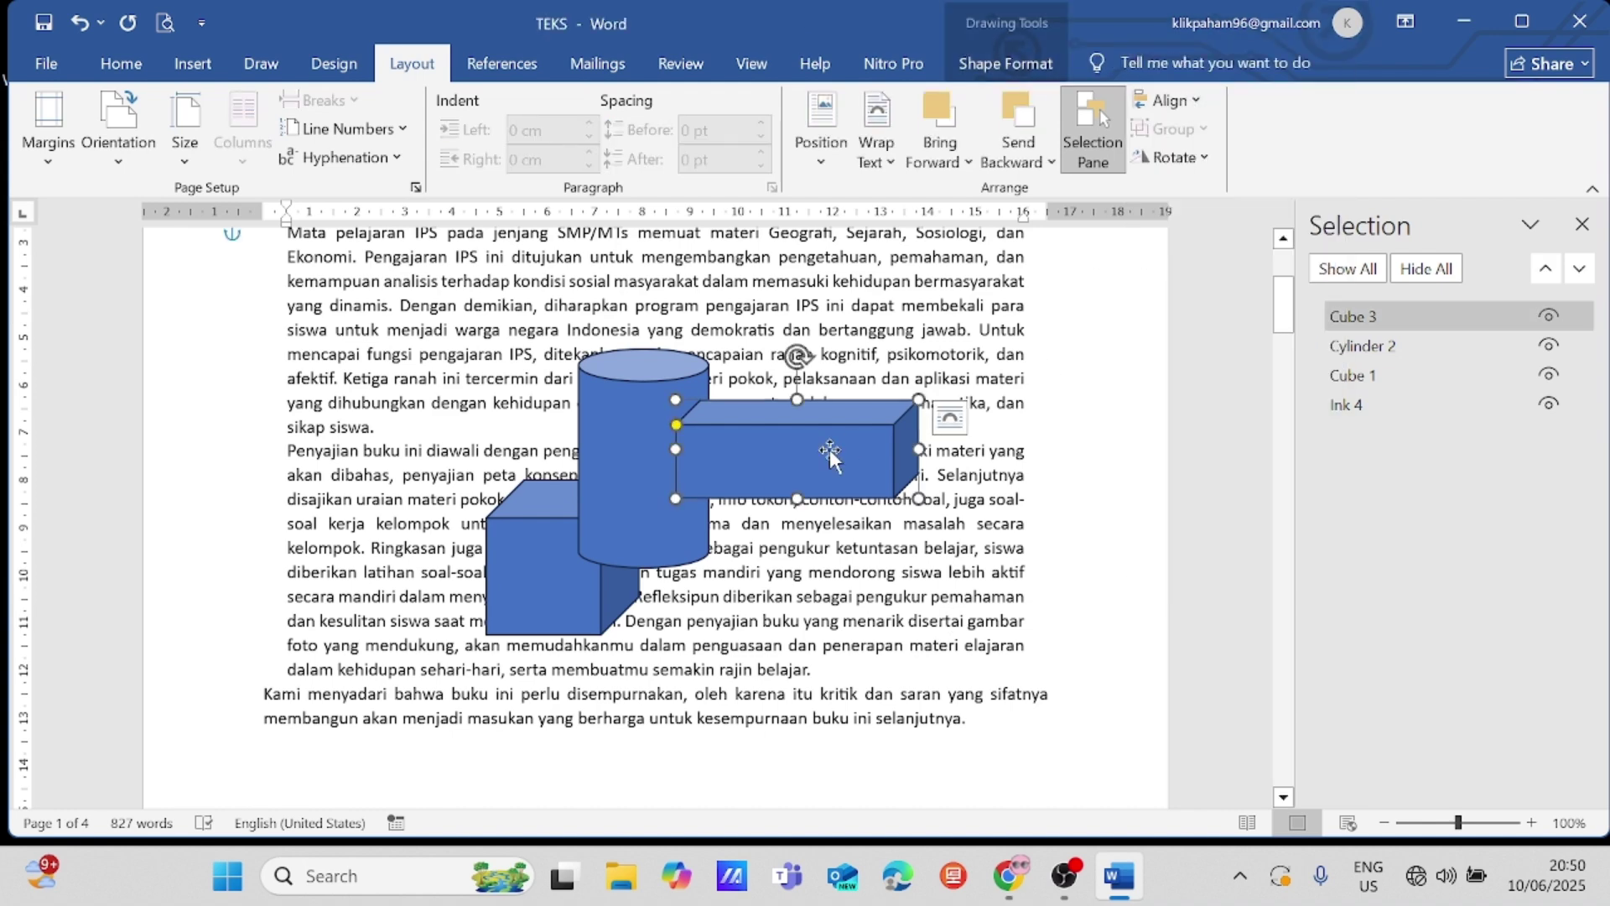
{"action": "key", "text": "Escape"}
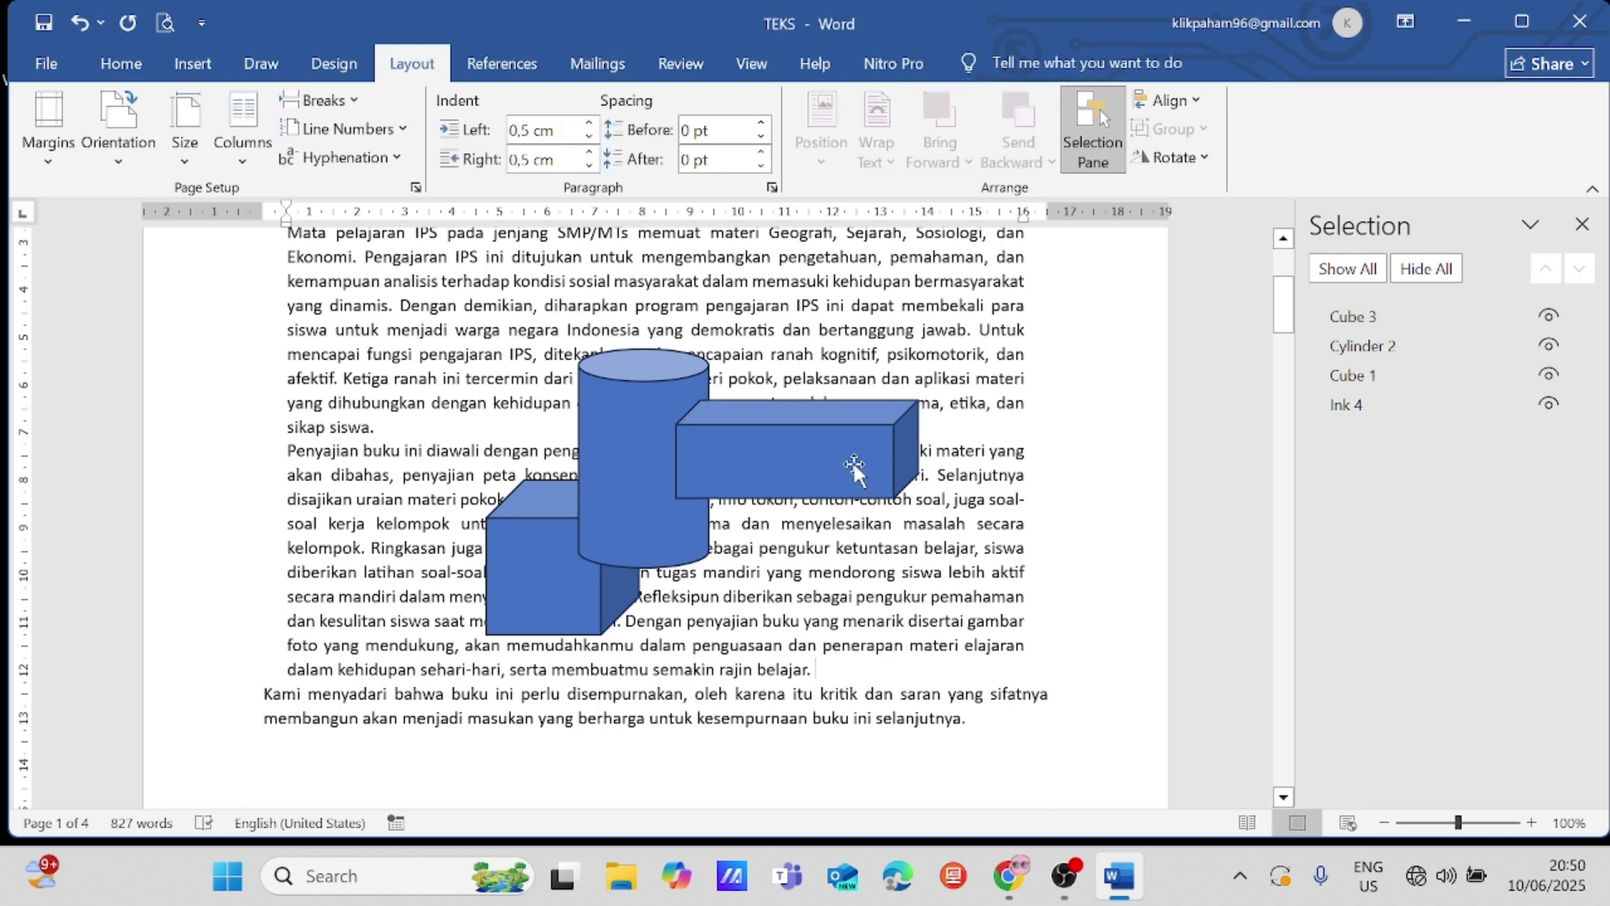
{"action": "left_click", "coordinate": [824, 457]}
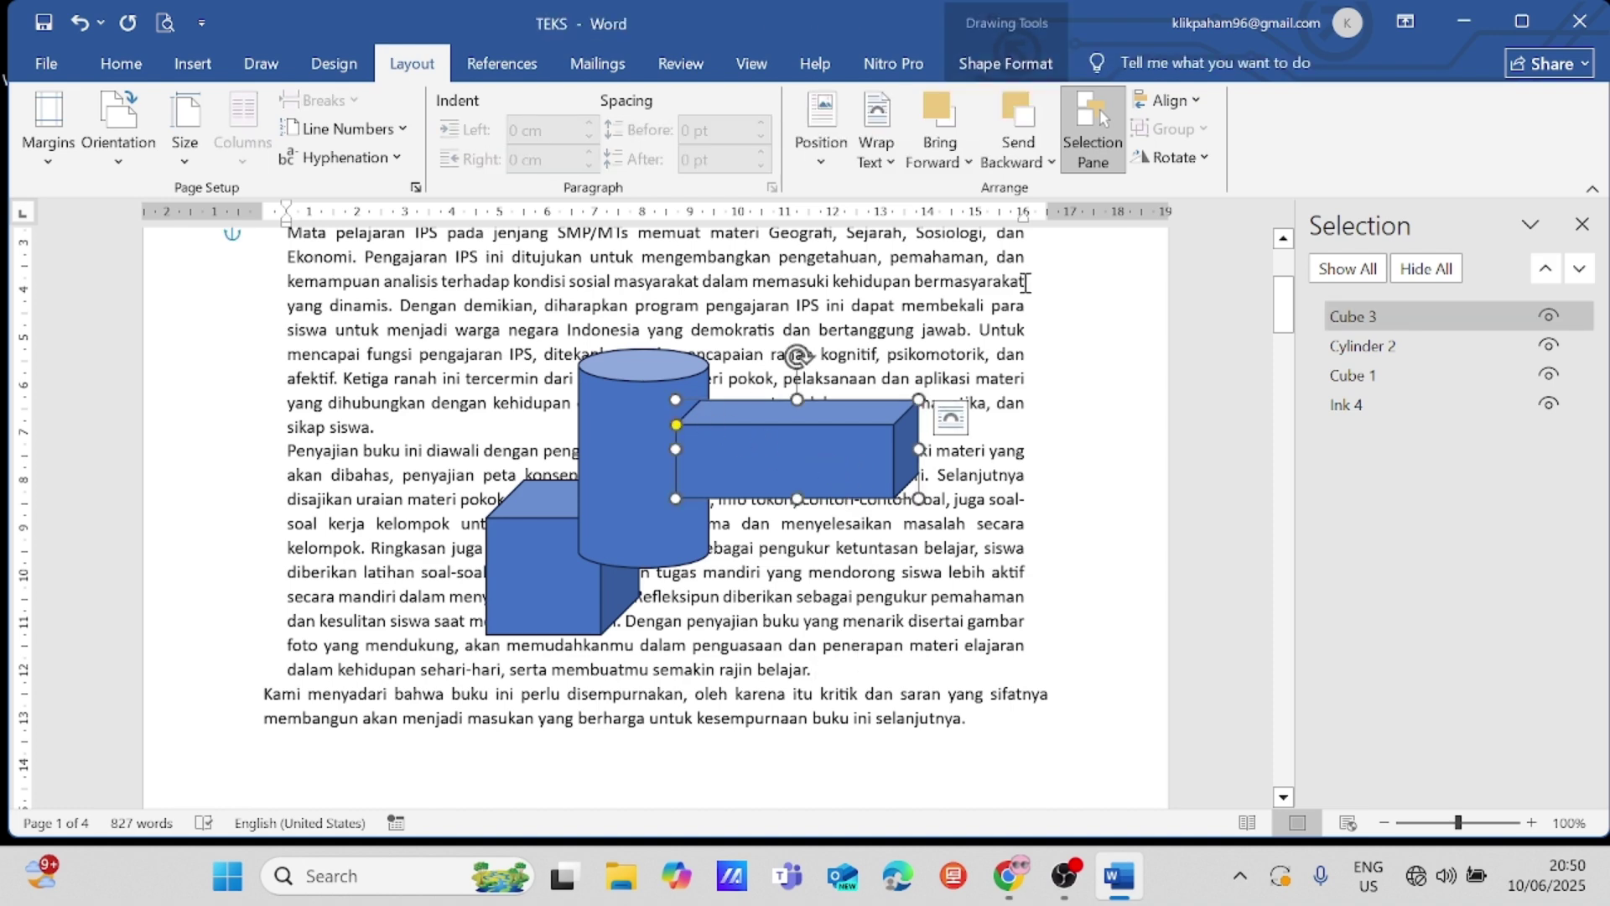
{"action": "left_click", "coordinate": [624, 458], "text": "shift"}
{"action": "left_click", "coordinate": [567, 558], "text": "shift"}
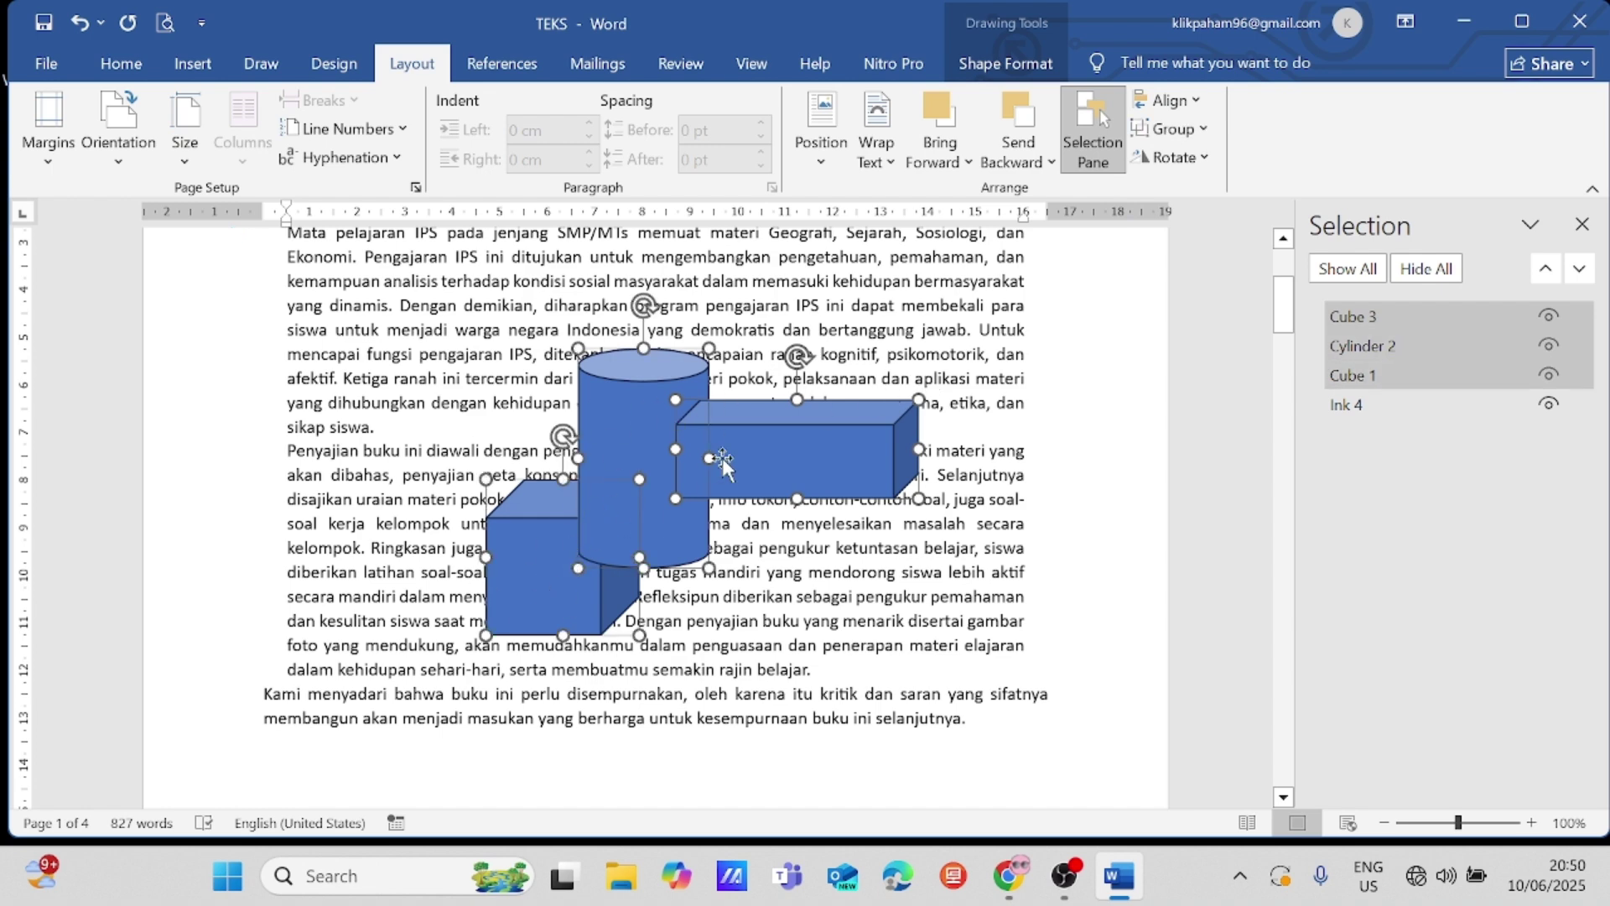
{"action": "left_click", "coordinate": [970, 302]}
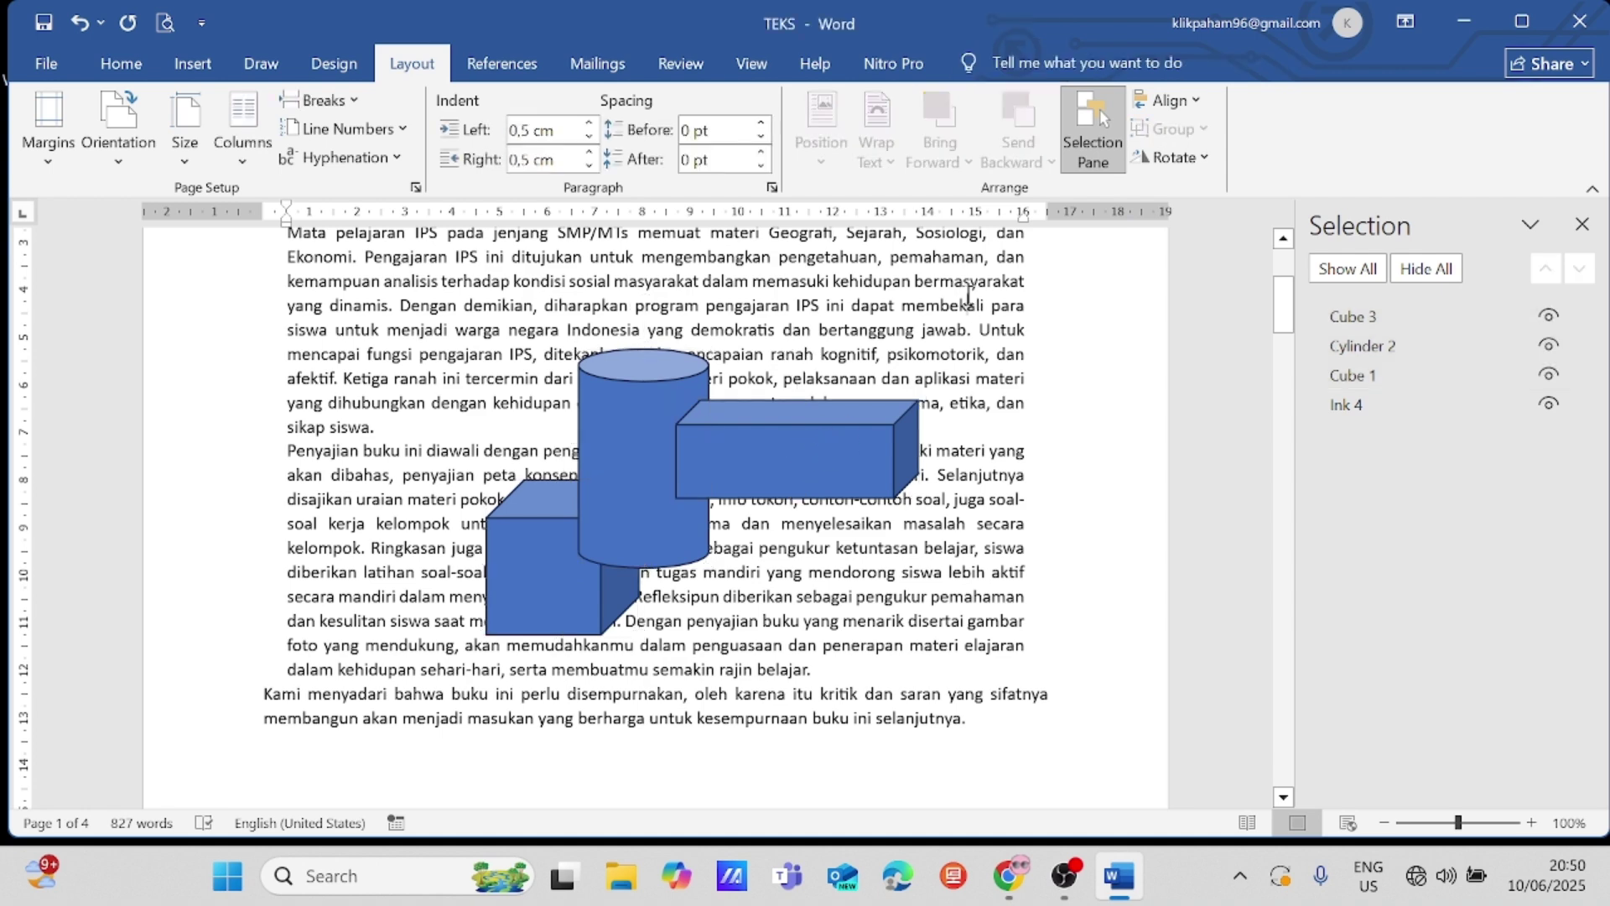
Step: Select Cube 3, Cylinder 2 and Cube 1 together and group them into one object
{"action": "left_click", "coordinate": [812, 446]}
{"action": "left_click", "coordinate": [631, 470], "text": "shift"}
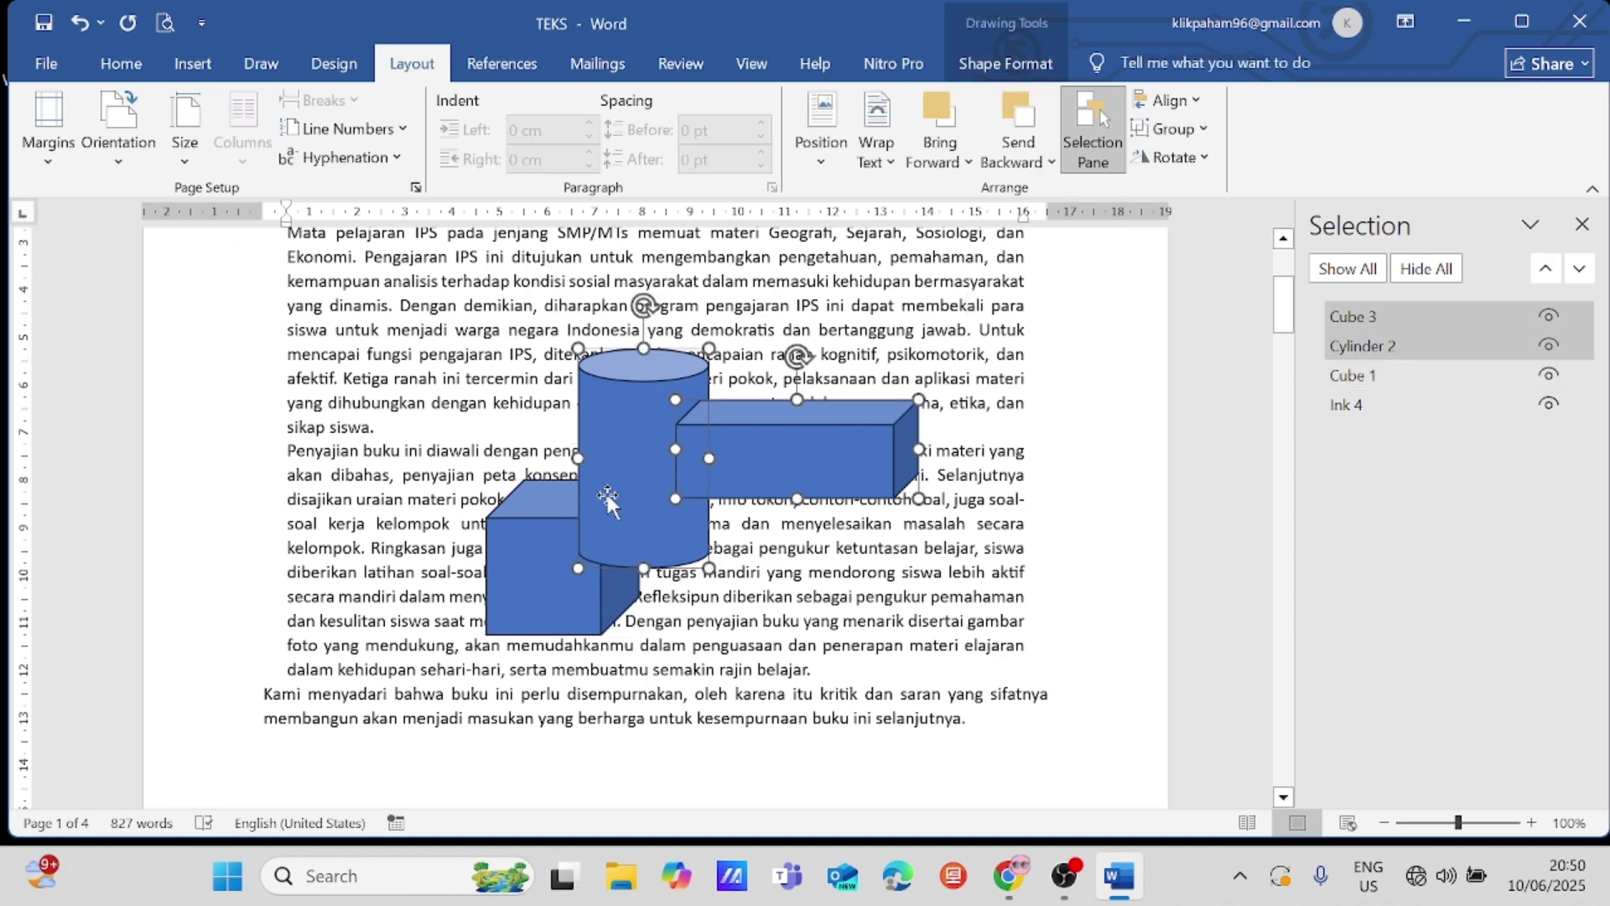
{"action": "left_click", "coordinate": [560, 560], "text": "shift"}
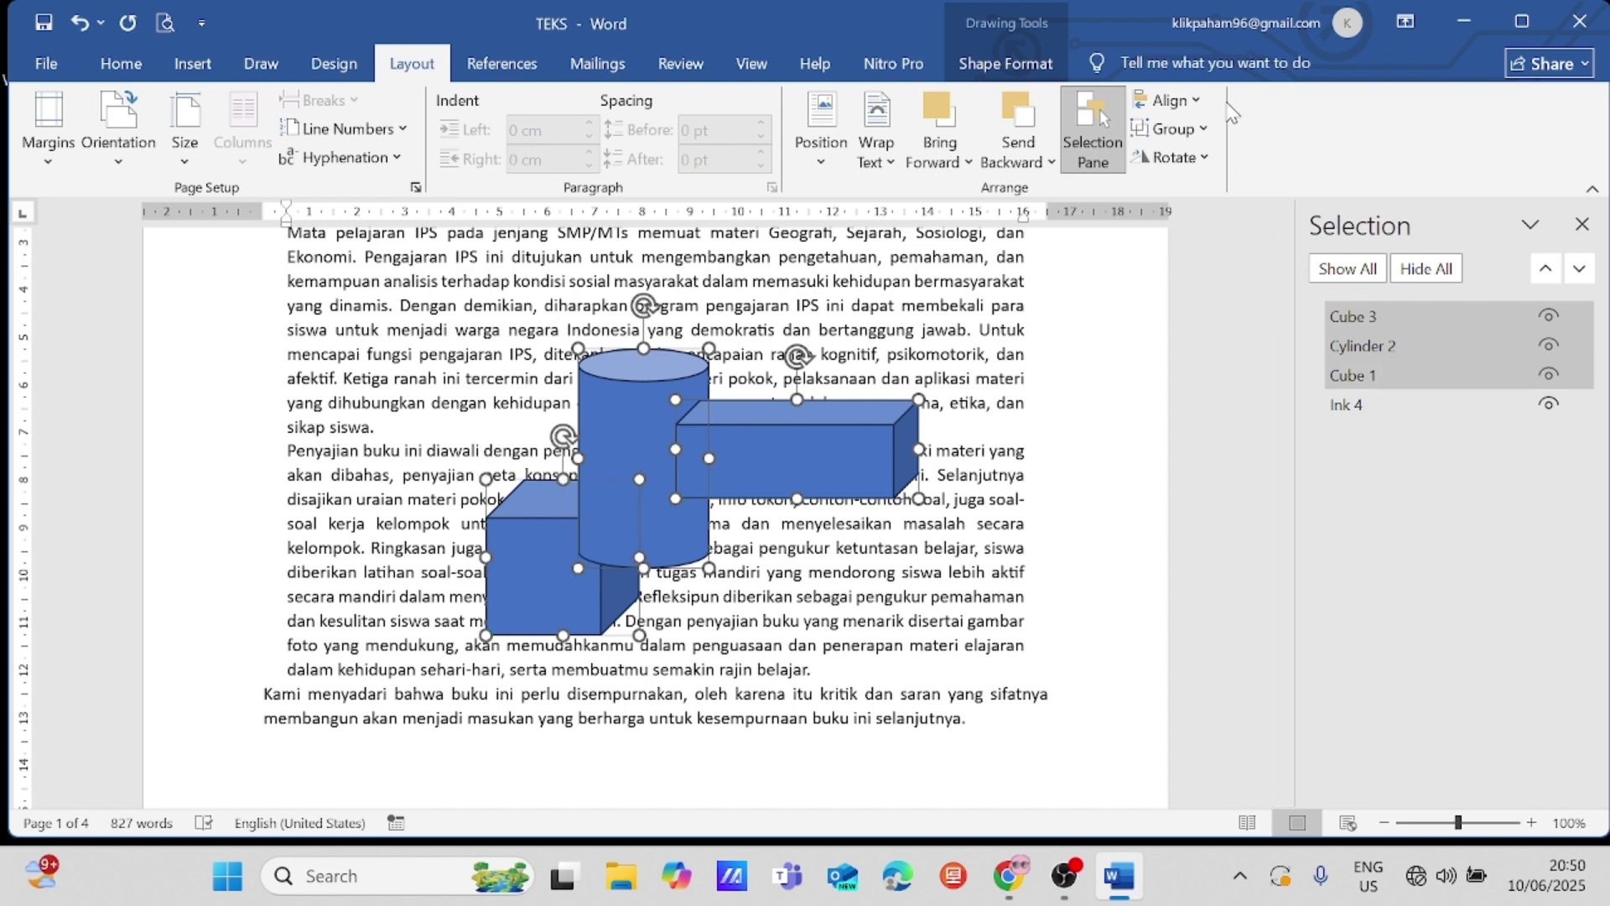
{"action": "left_click", "coordinate": [1195, 130]}
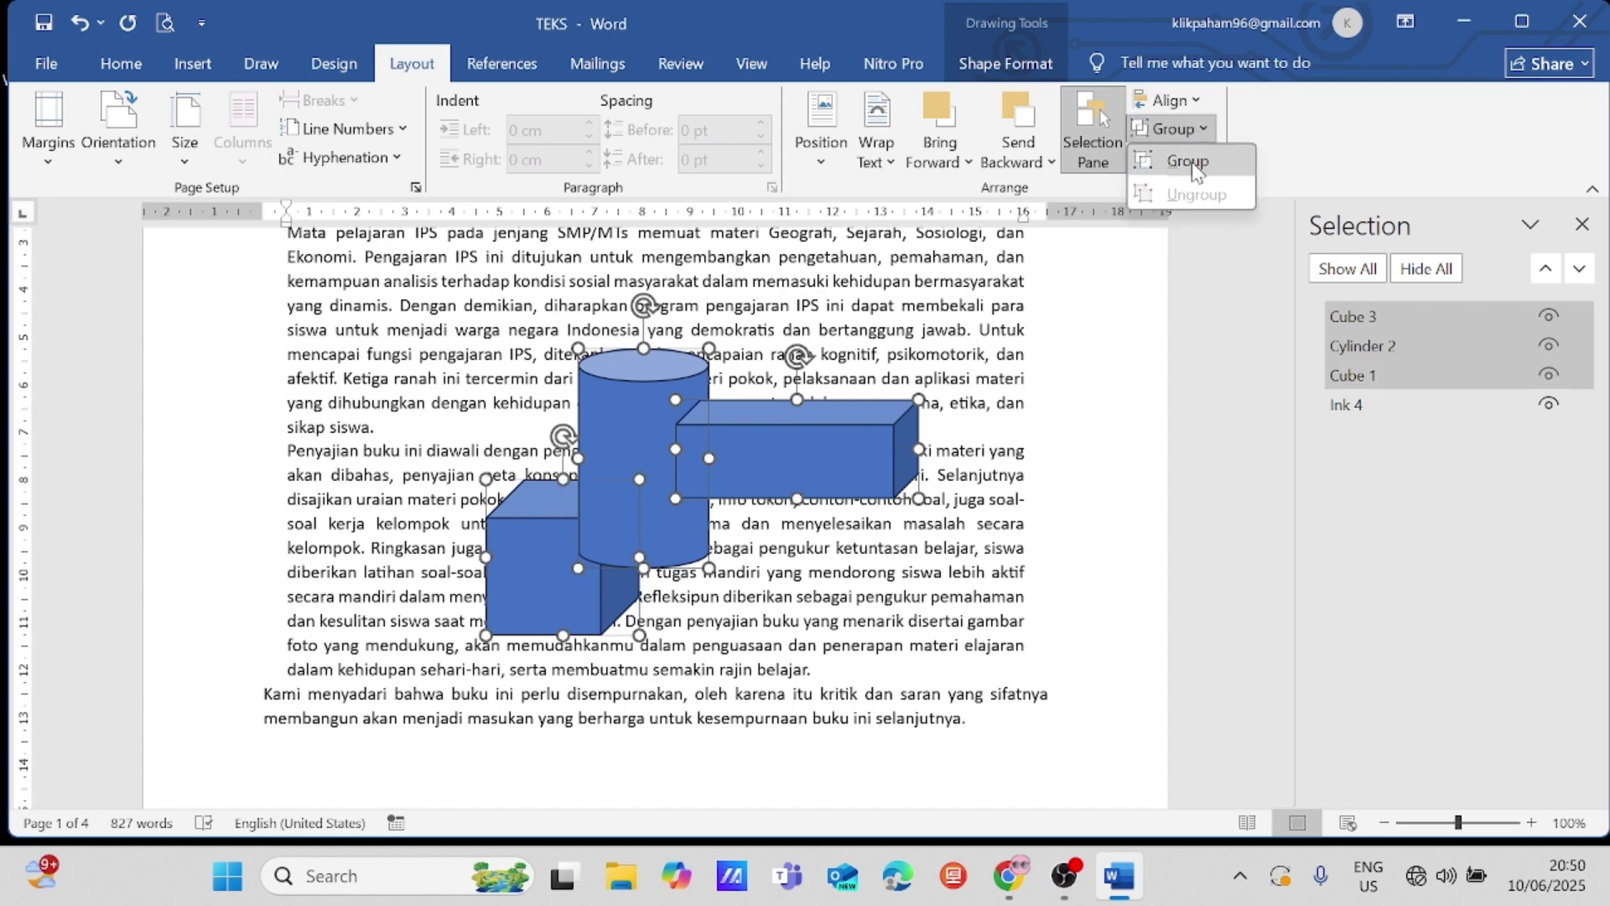
{"action": "left_click", "coordinate": [1189, 161]}
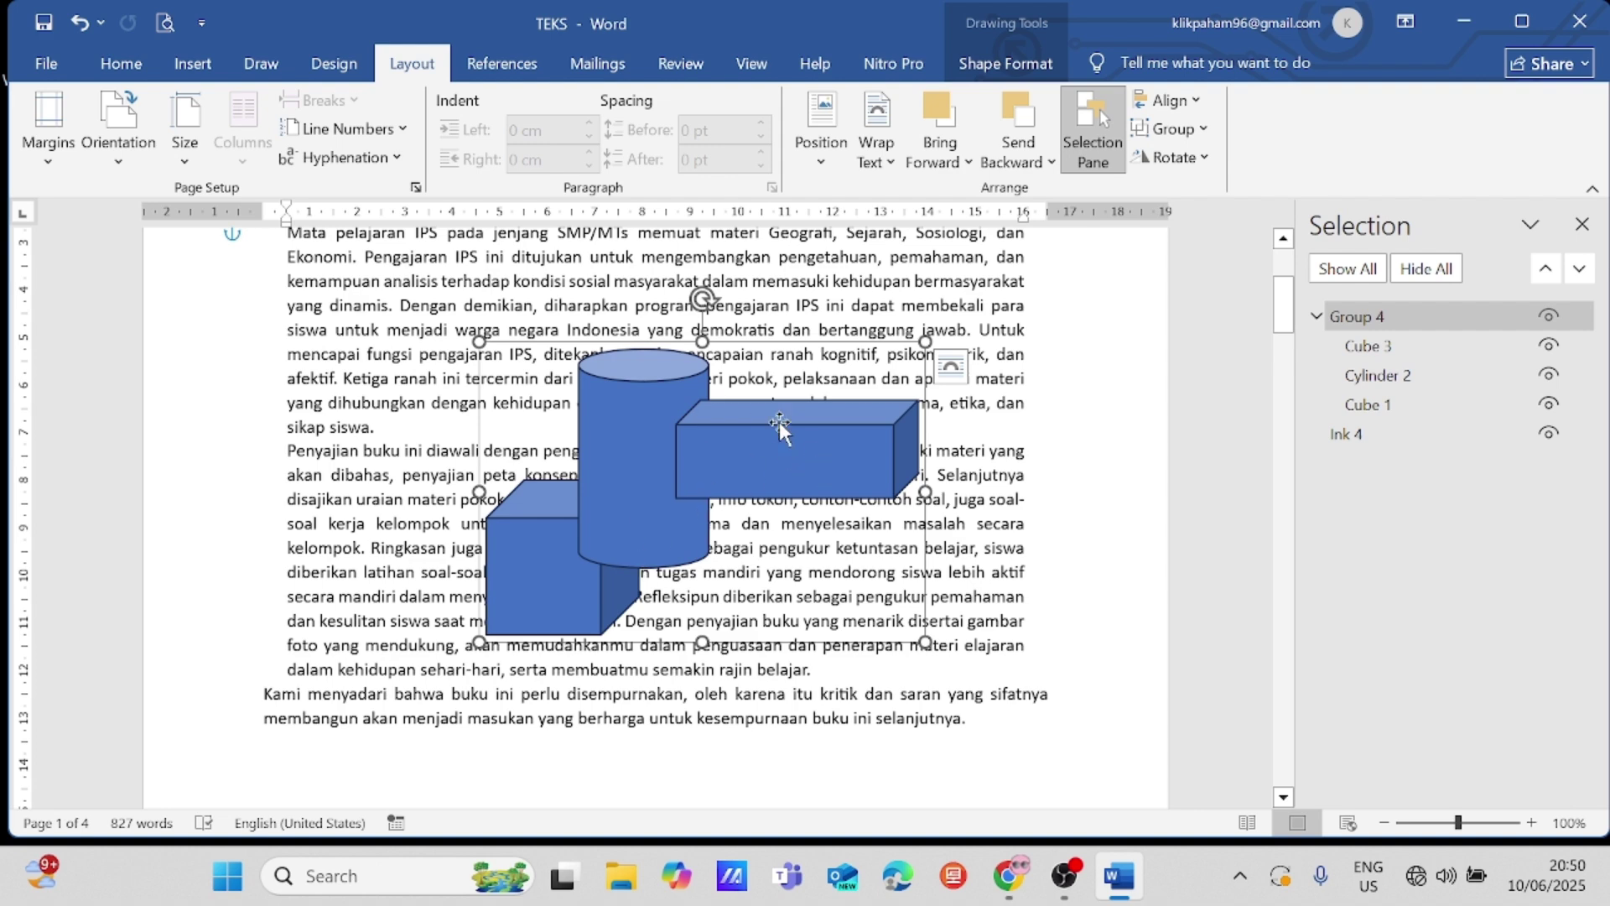
Step: Apply Align Left to the grouped shapes, and change their alignment to Align Center
{"action": "left_click", "coordinate": [1205, 104]}
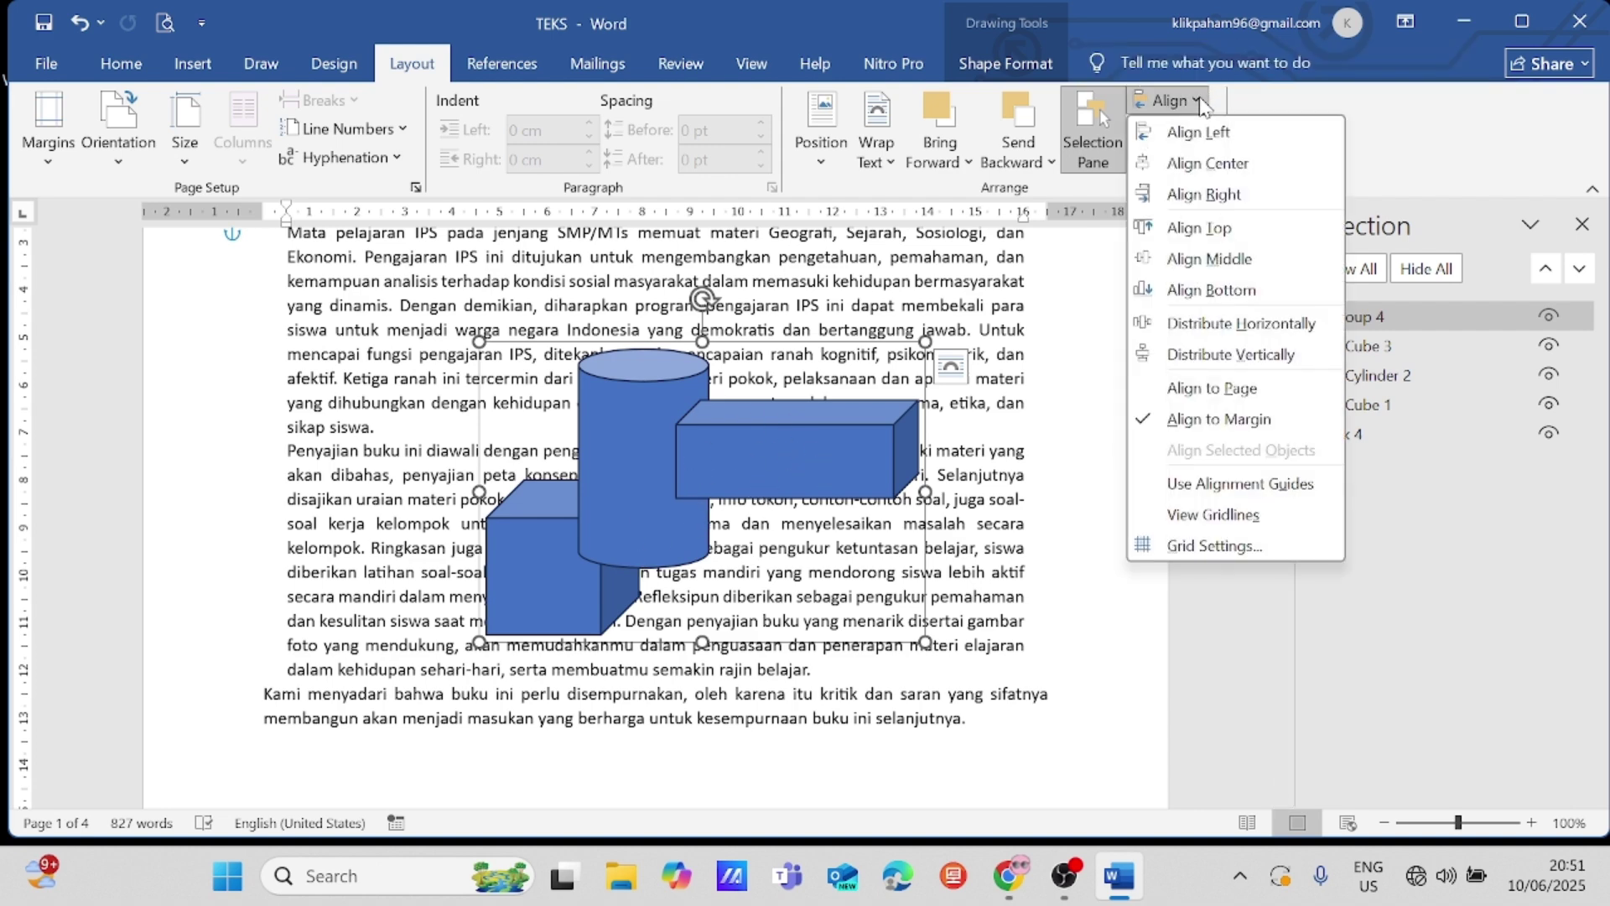
{"action": "left_click", "coordinate": [1201, 133]}
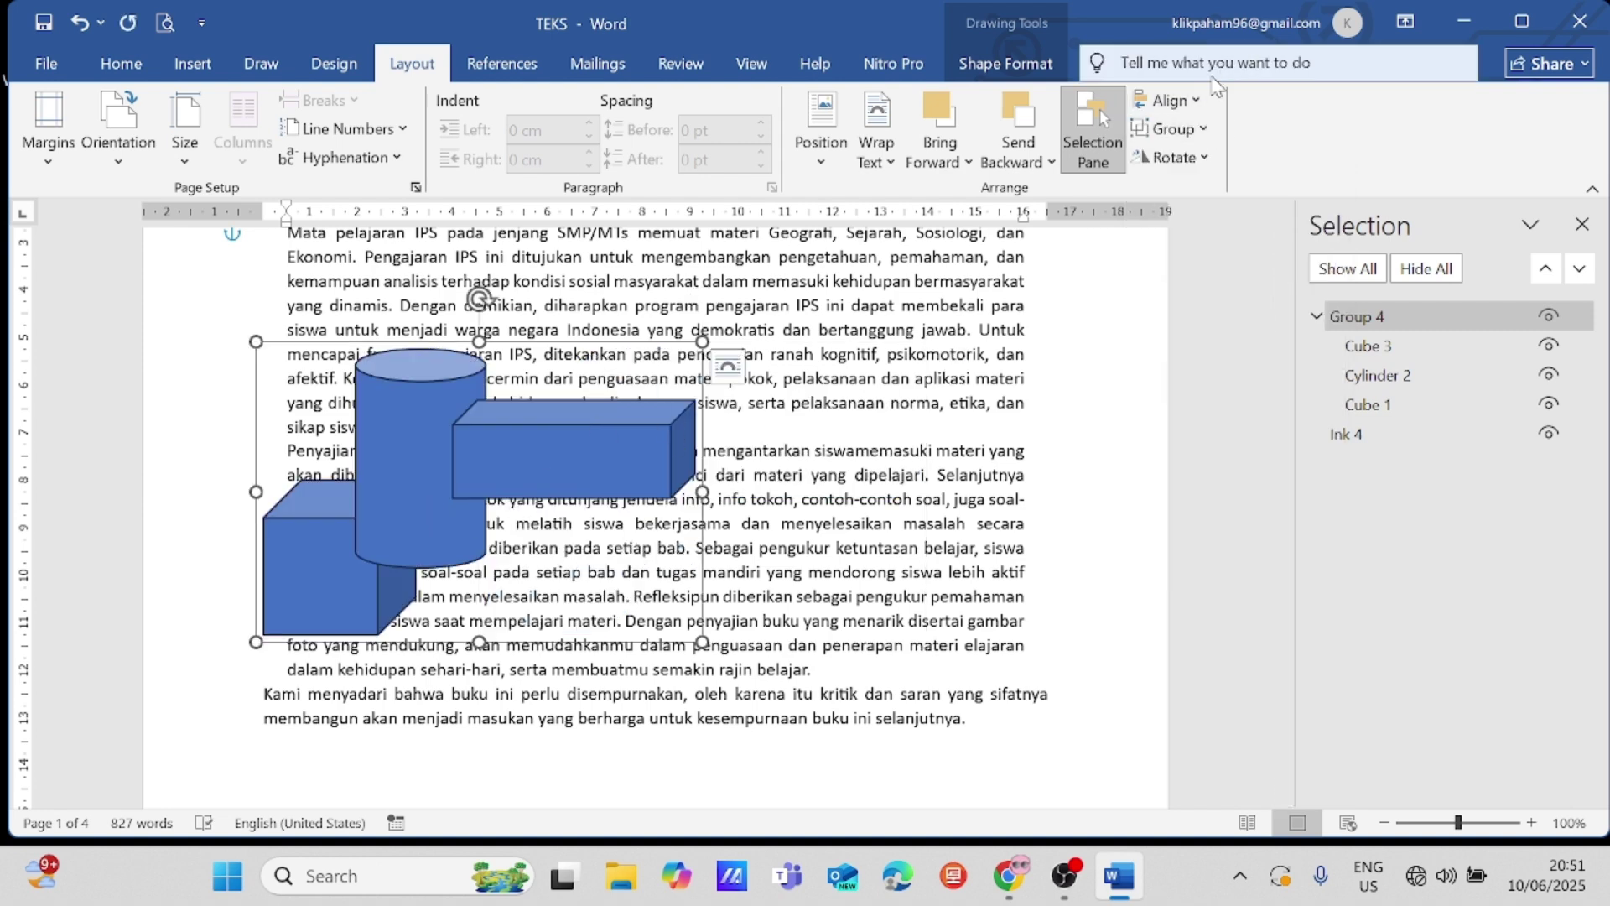
{"action": "left_click", "coordinate": [1165, 101]}
{"action": "left_click", "coordinate": [1211, 163]}
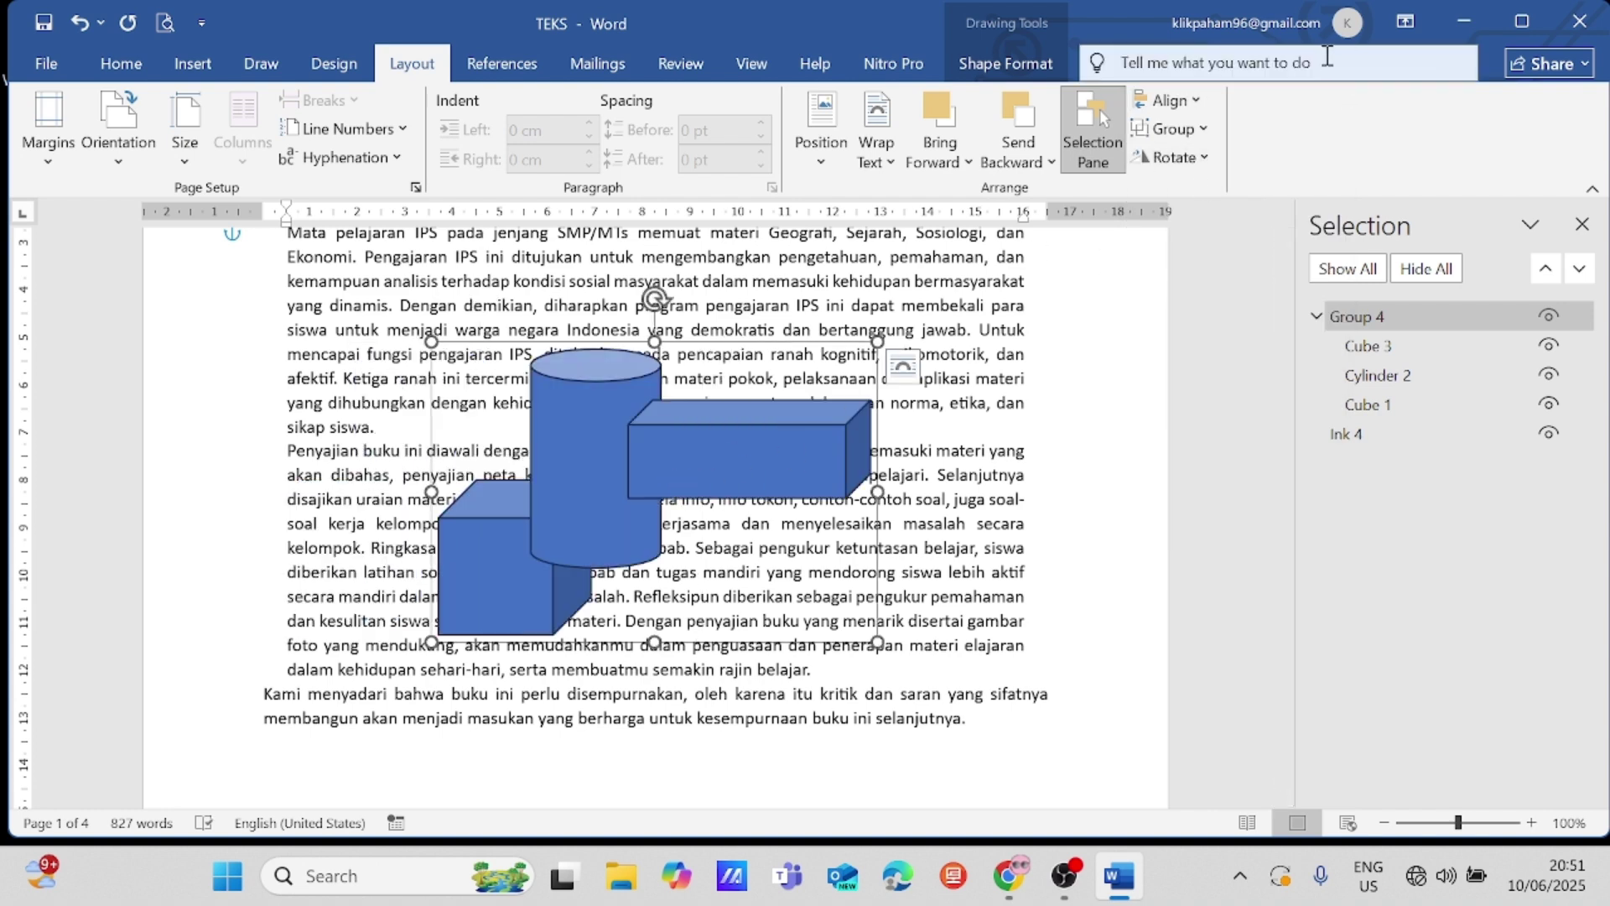
Step: Apply Align Right to the grouped shapes, and also align them to the top margin with Align Top
{"action": "left_click", "coordinate": [1194, 98]}
{"action": "left_click", "coordinate": [1217, 198]}
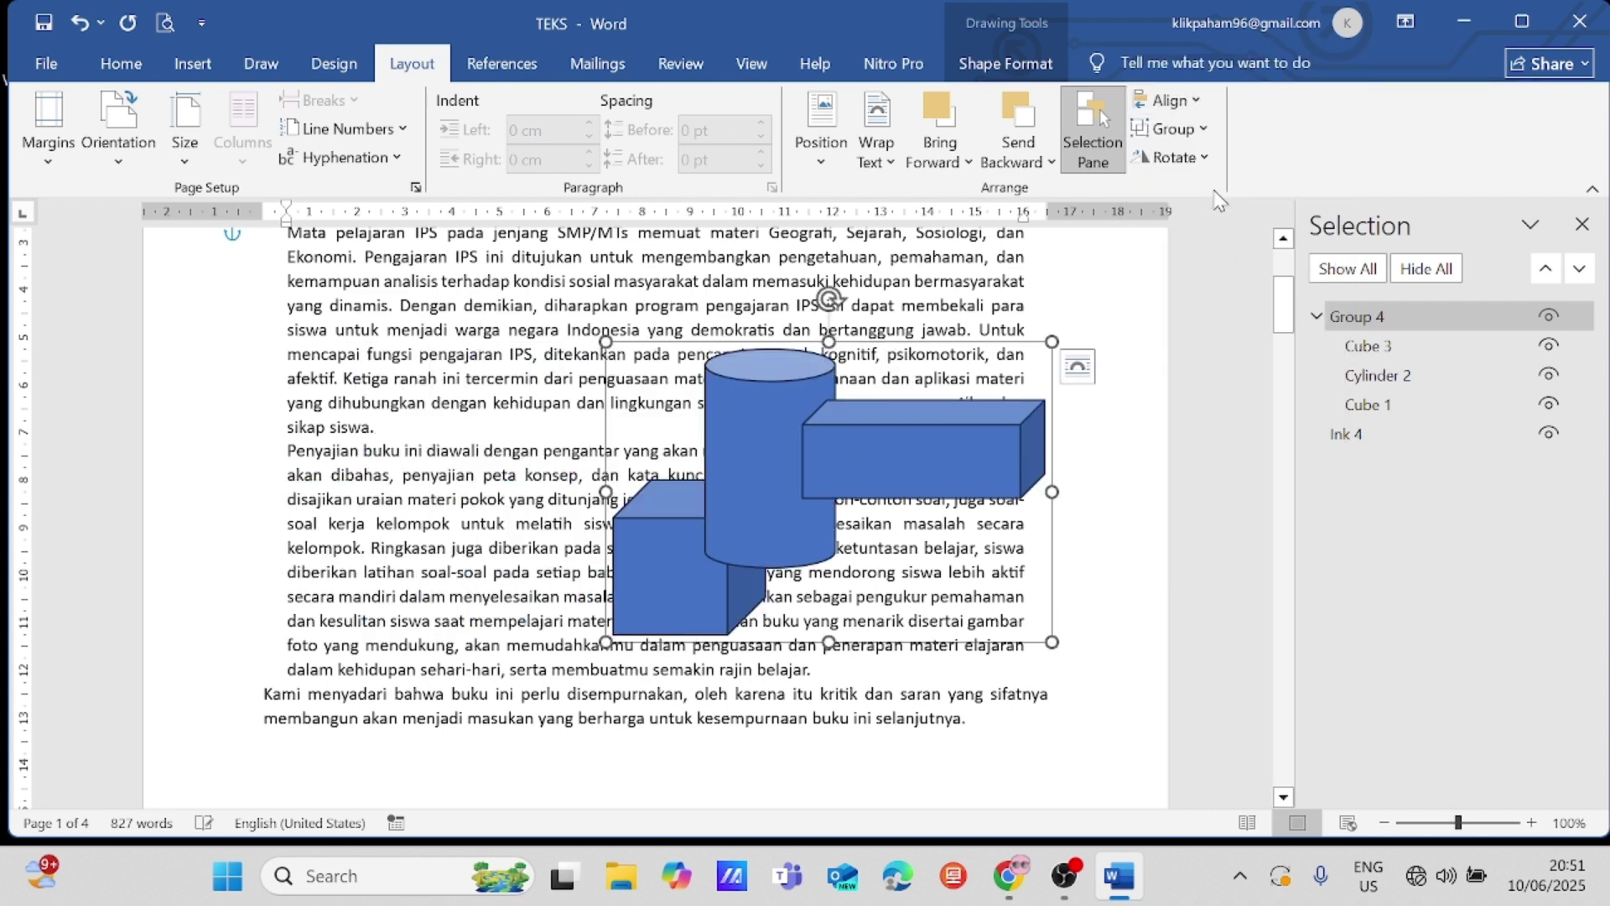
{"action": "left_click", "coordinate": [1194, 102]}
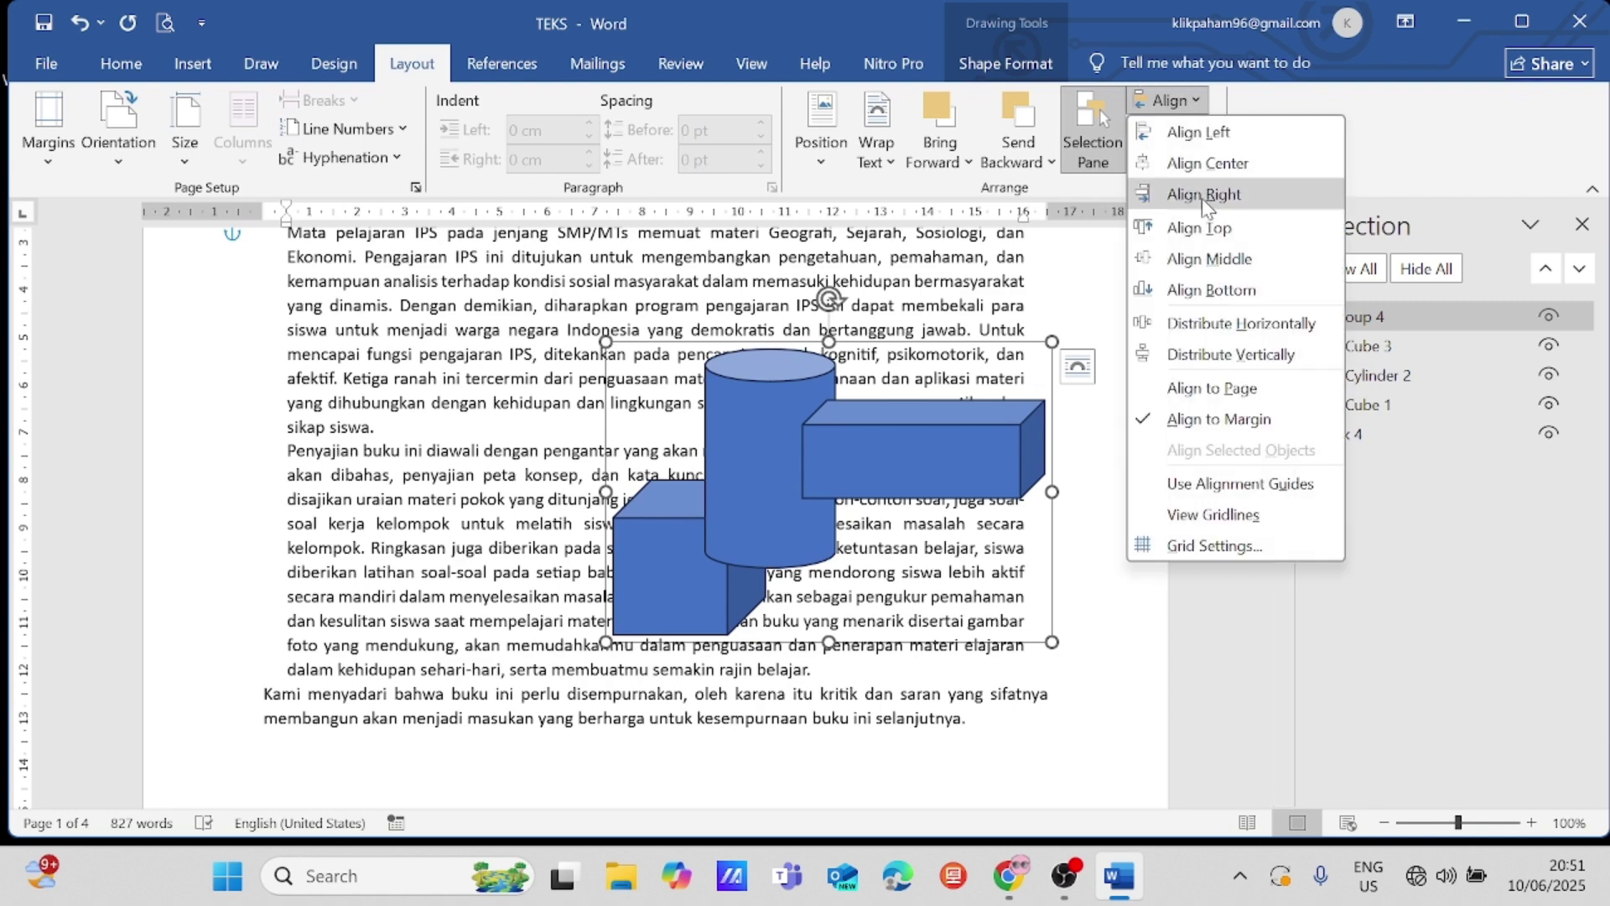
{"action": "left_click", "coordinate": [1200, 227]}
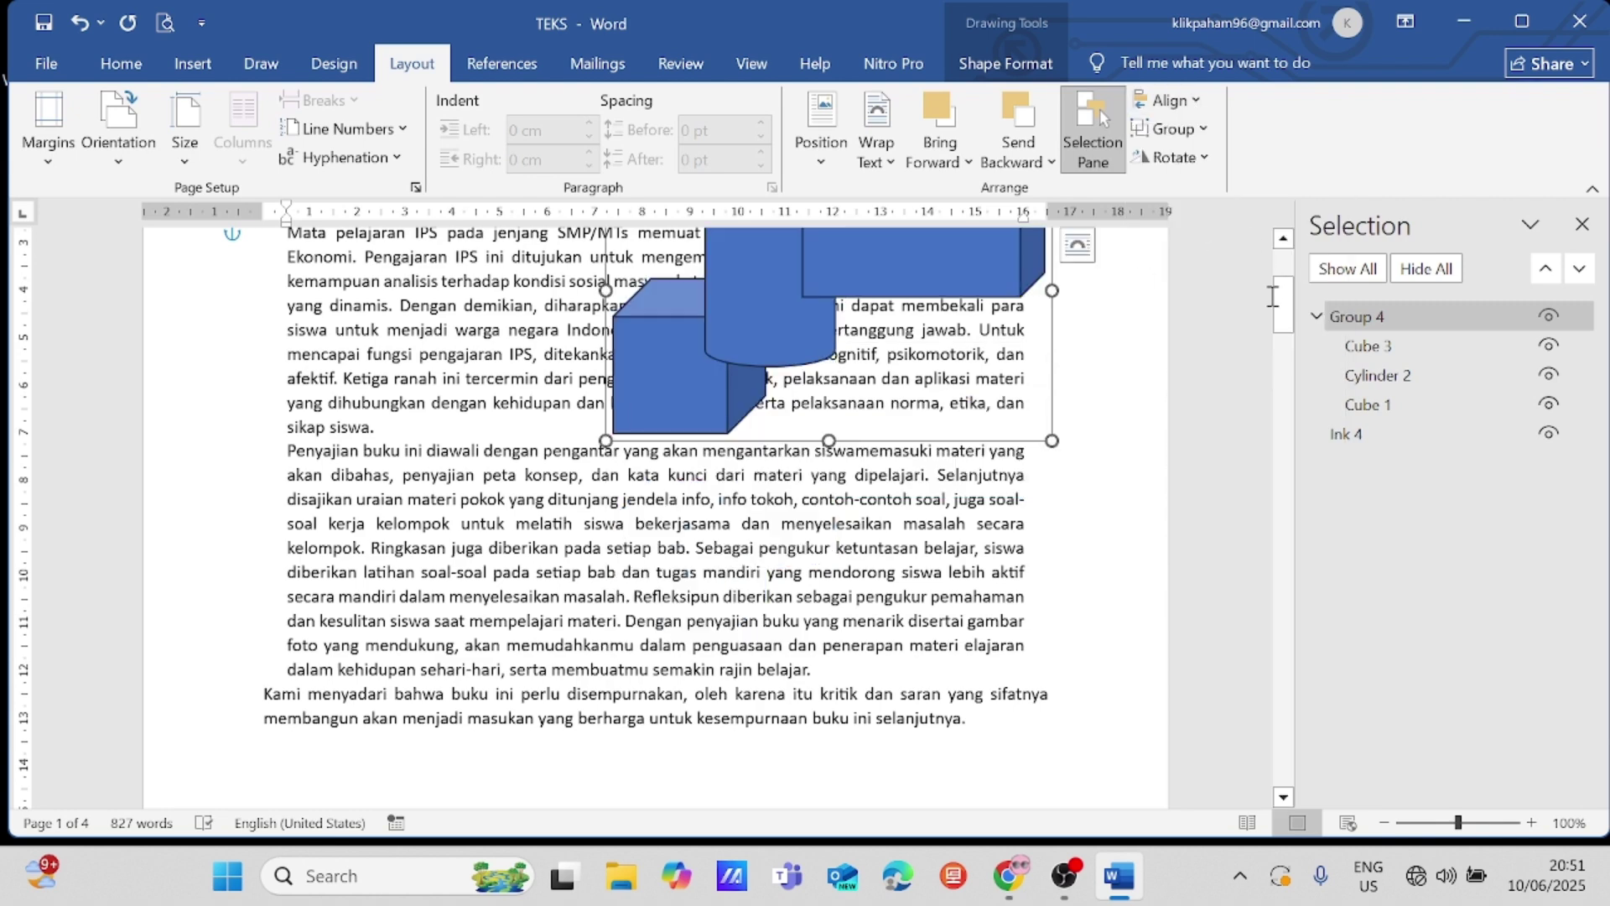
{"action": "scroll", "coordinate": [1276, 268], "scroll_direction": "up", "scroll_amount": 4}
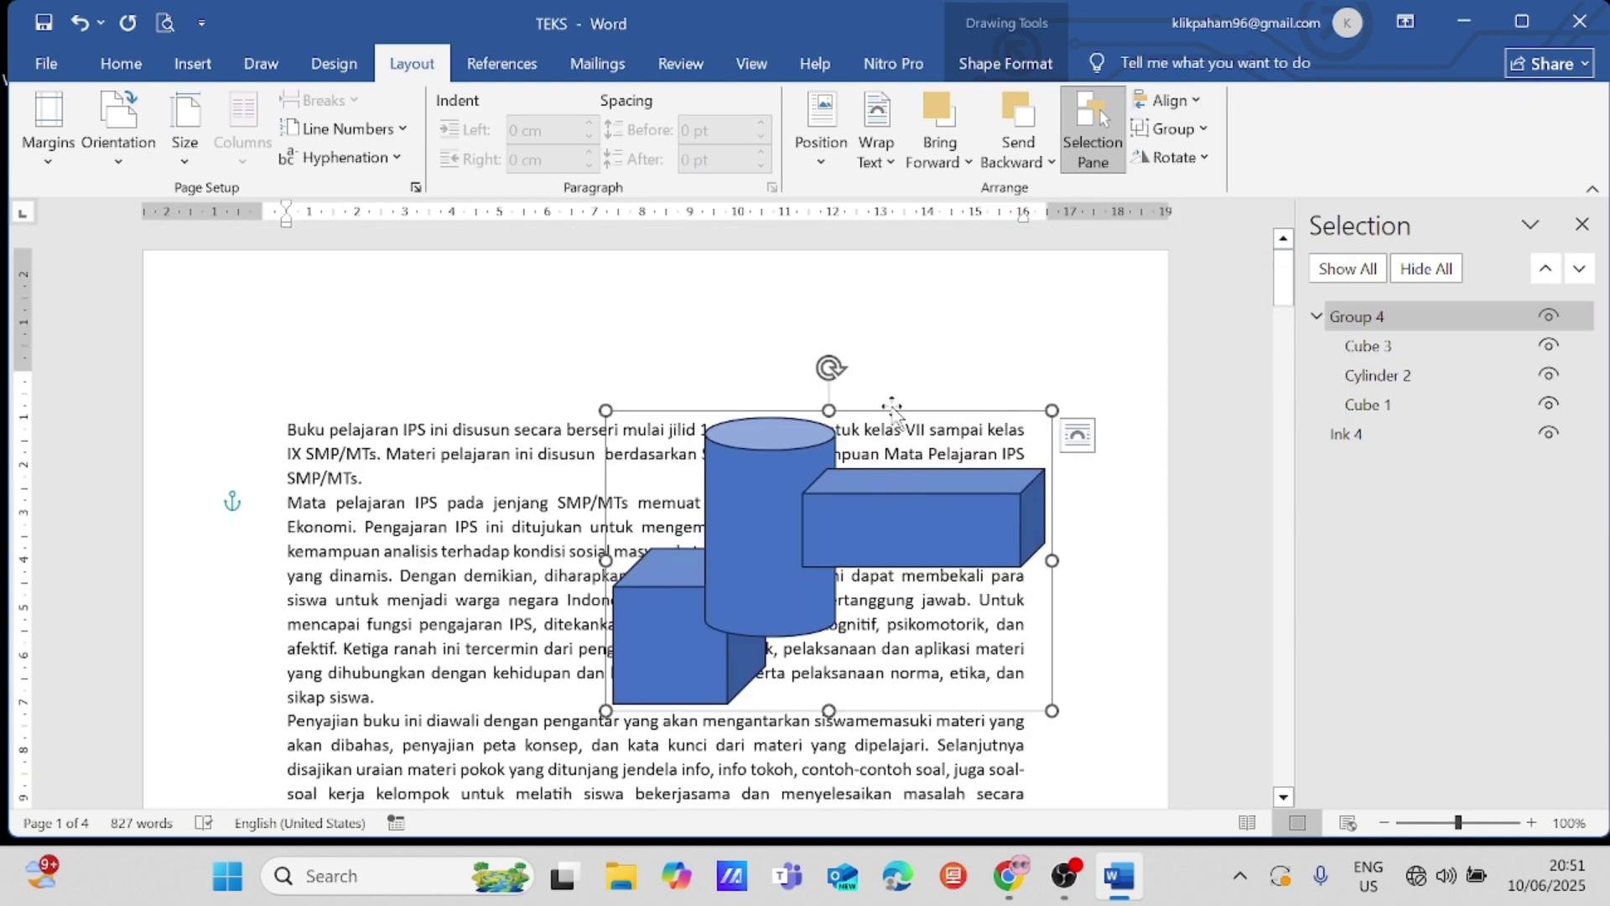
{"action": "left_click", "coordinate": [1194, 102]}
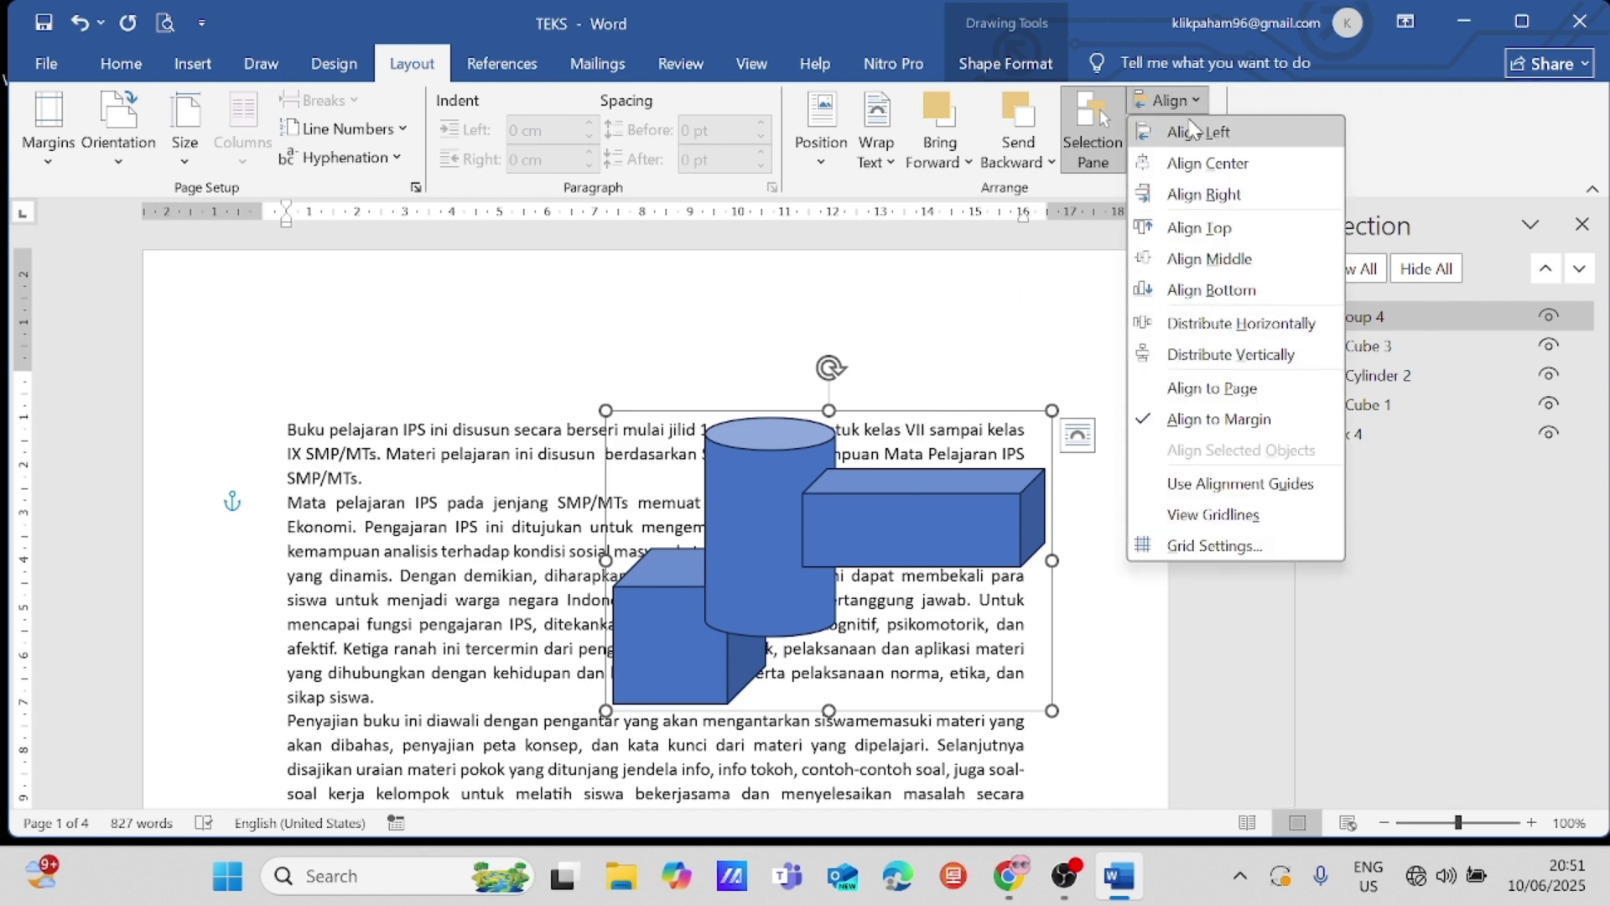
{"action": "left_click", "coordinate": [1194, 92]}
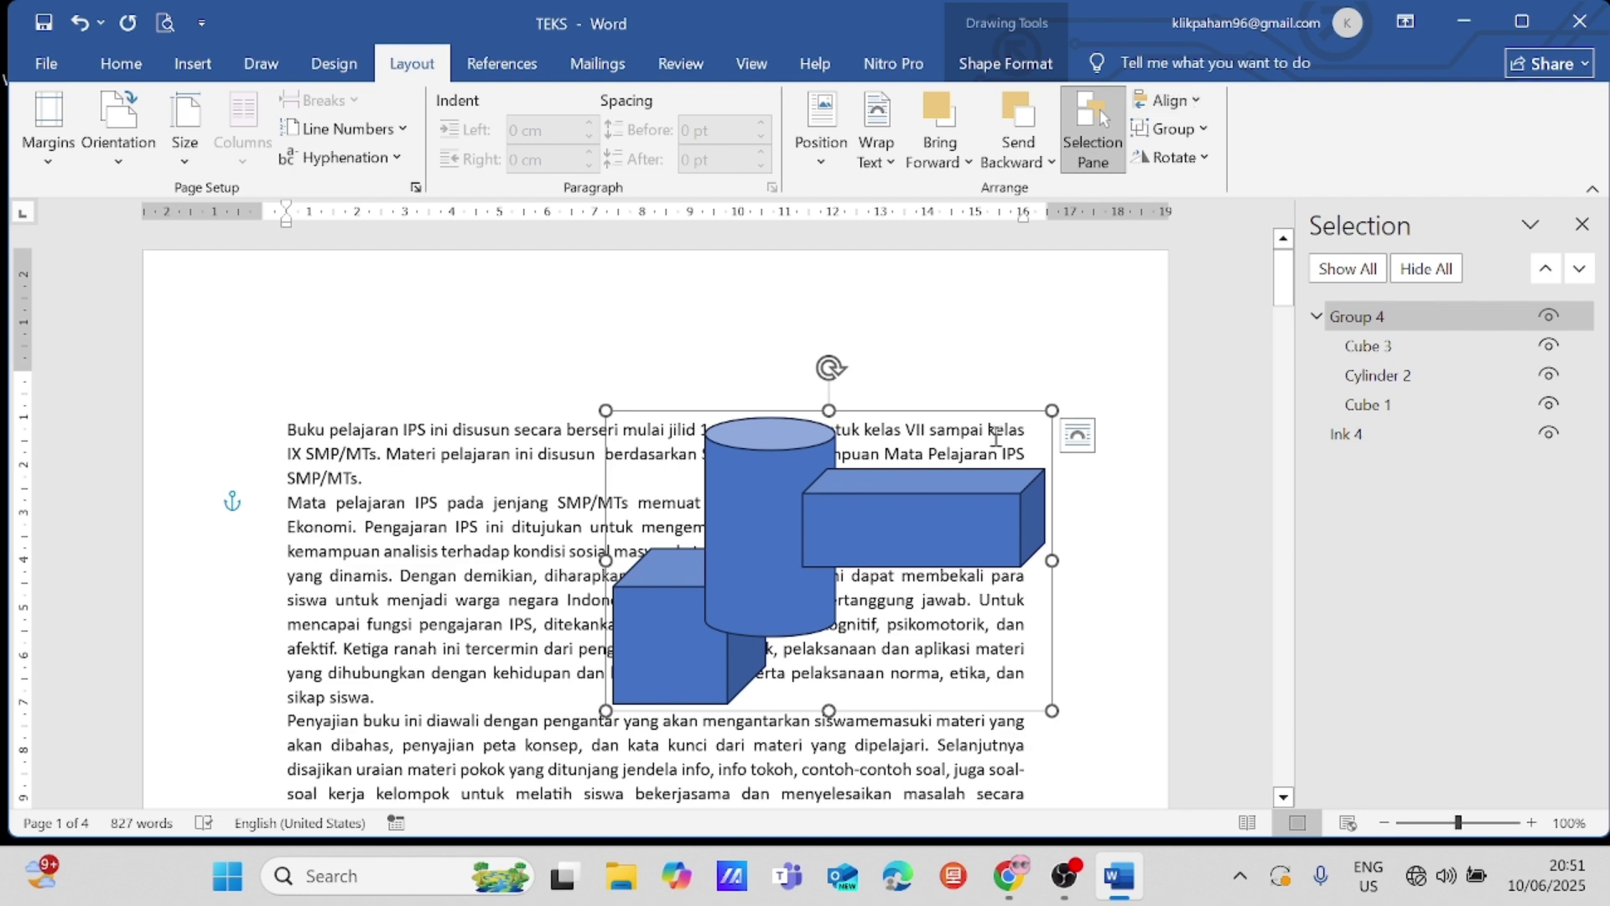
Step: Rotate the grouped shapes freehand with their rotation handle and bring them back upright
{"action": "left_click", "coordinate": [1204, 157]}
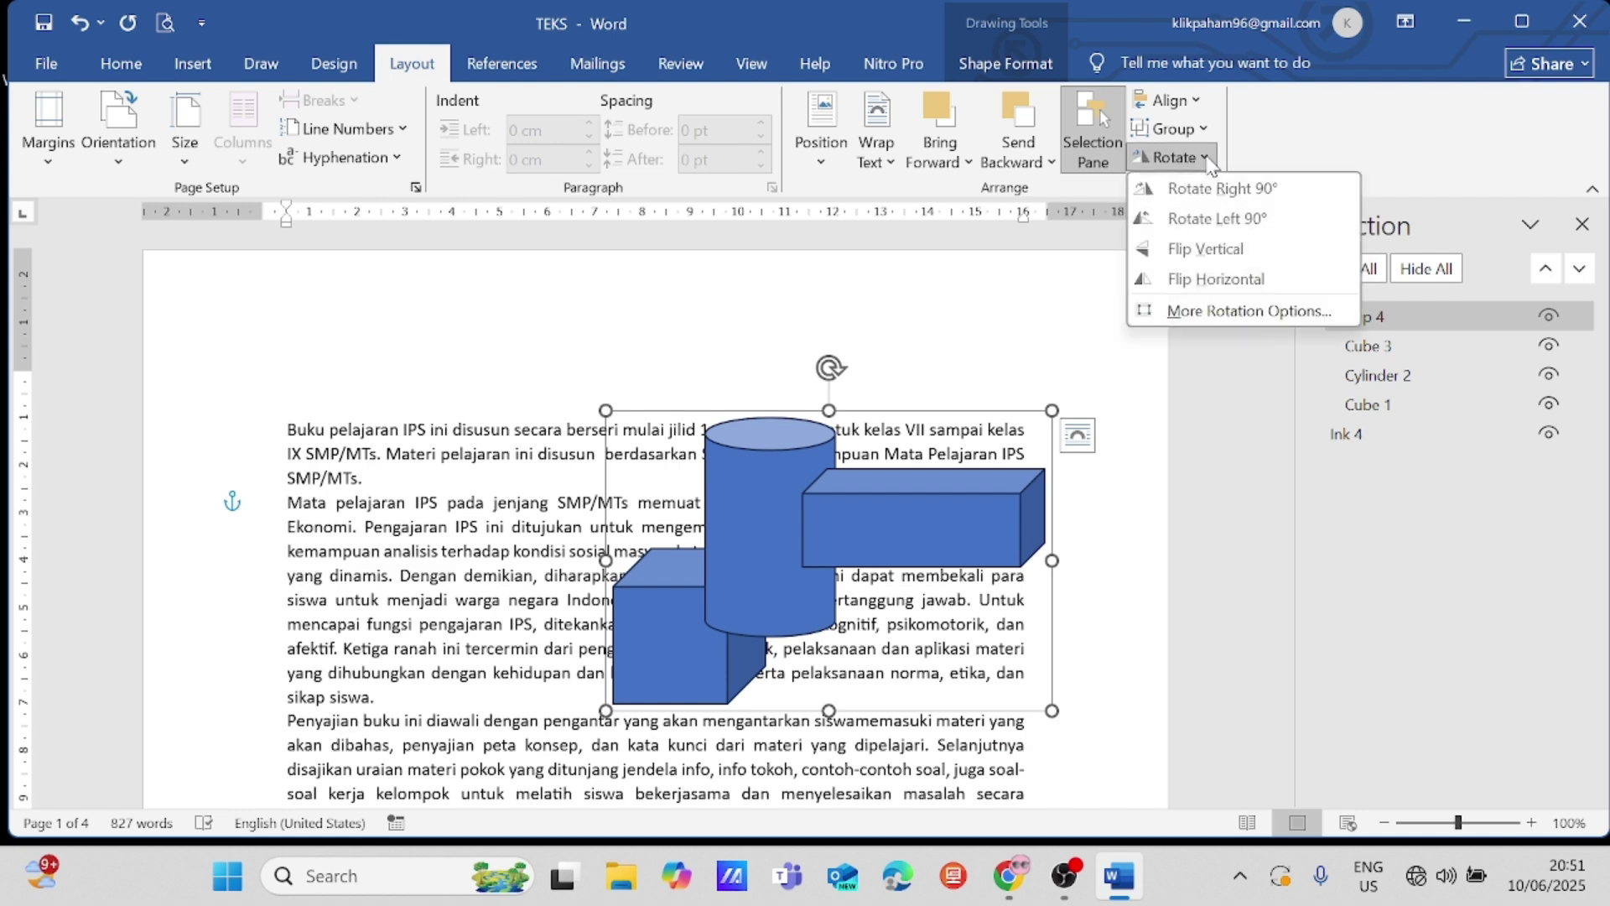
{"action": "left_click", "coordinate": [792, 546]}
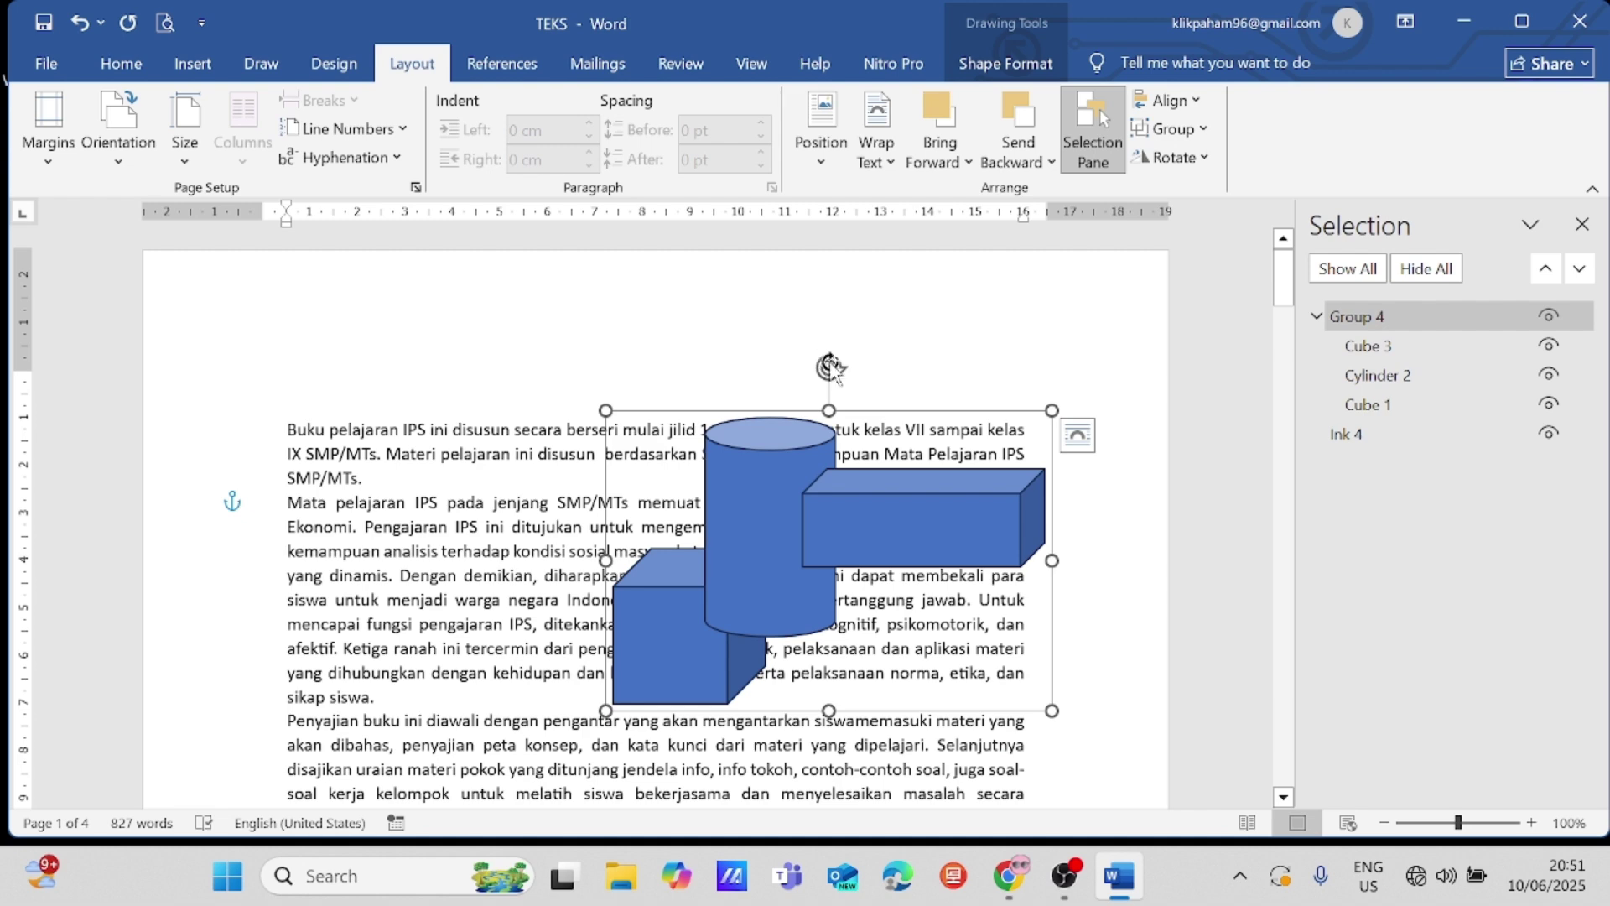
{"action": "left_click_drag", "start_coordinate": [829, 368], "coordinate": [831, 514]}
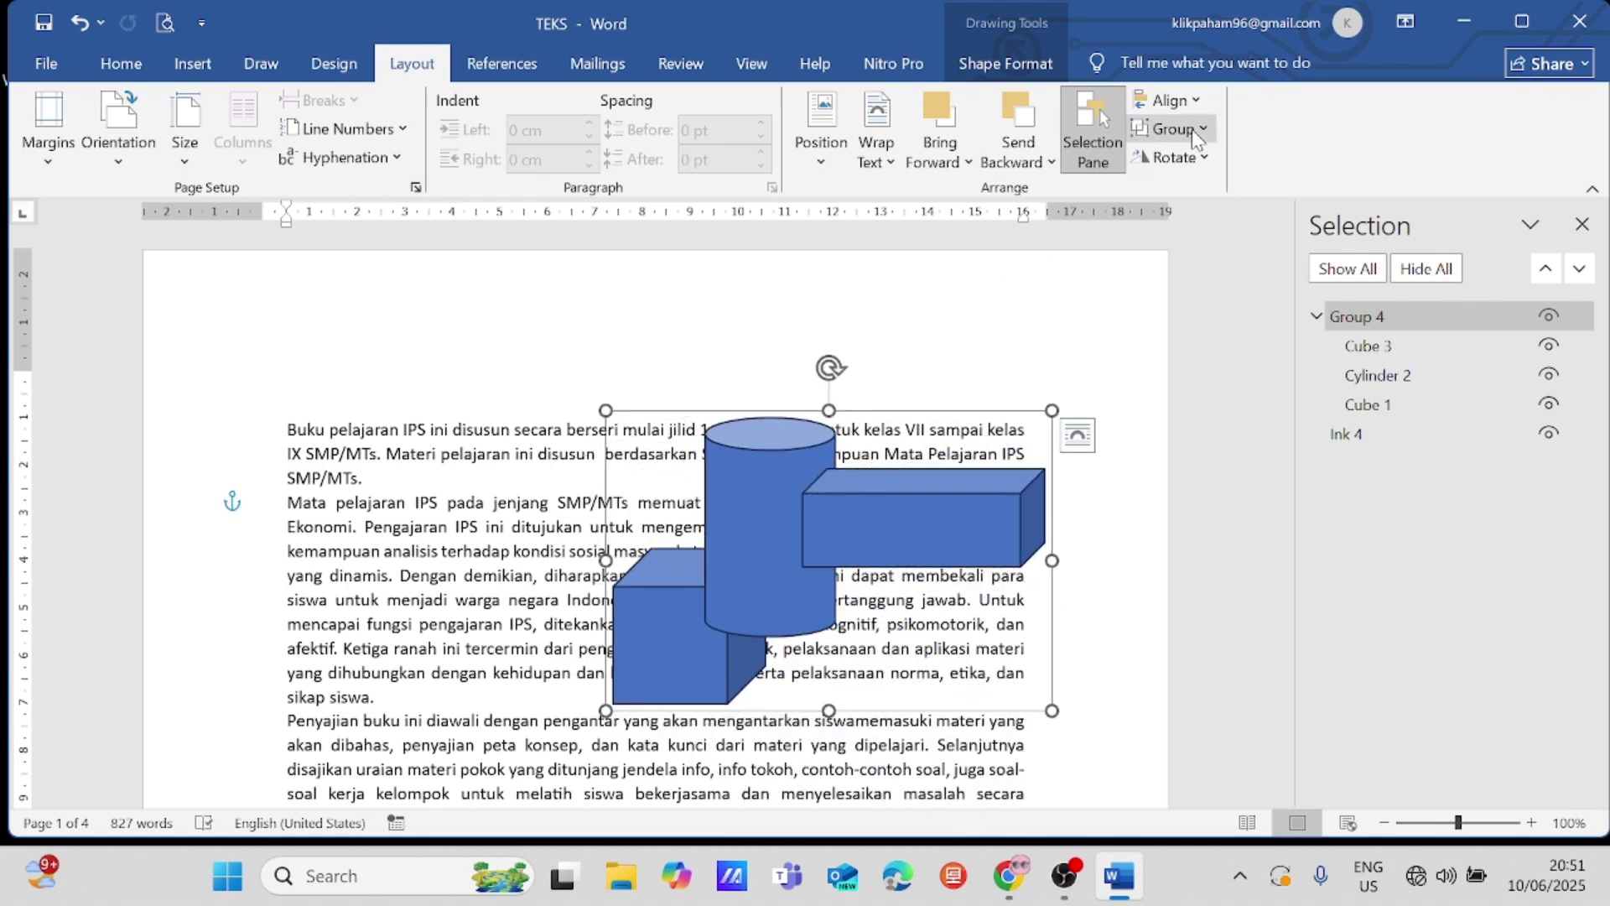
Step: Rotate the grouped shapes right 90°, rotate them back left 90°, and deselect the group
{"action": "left_click", "coordinate": [1183, 164]}
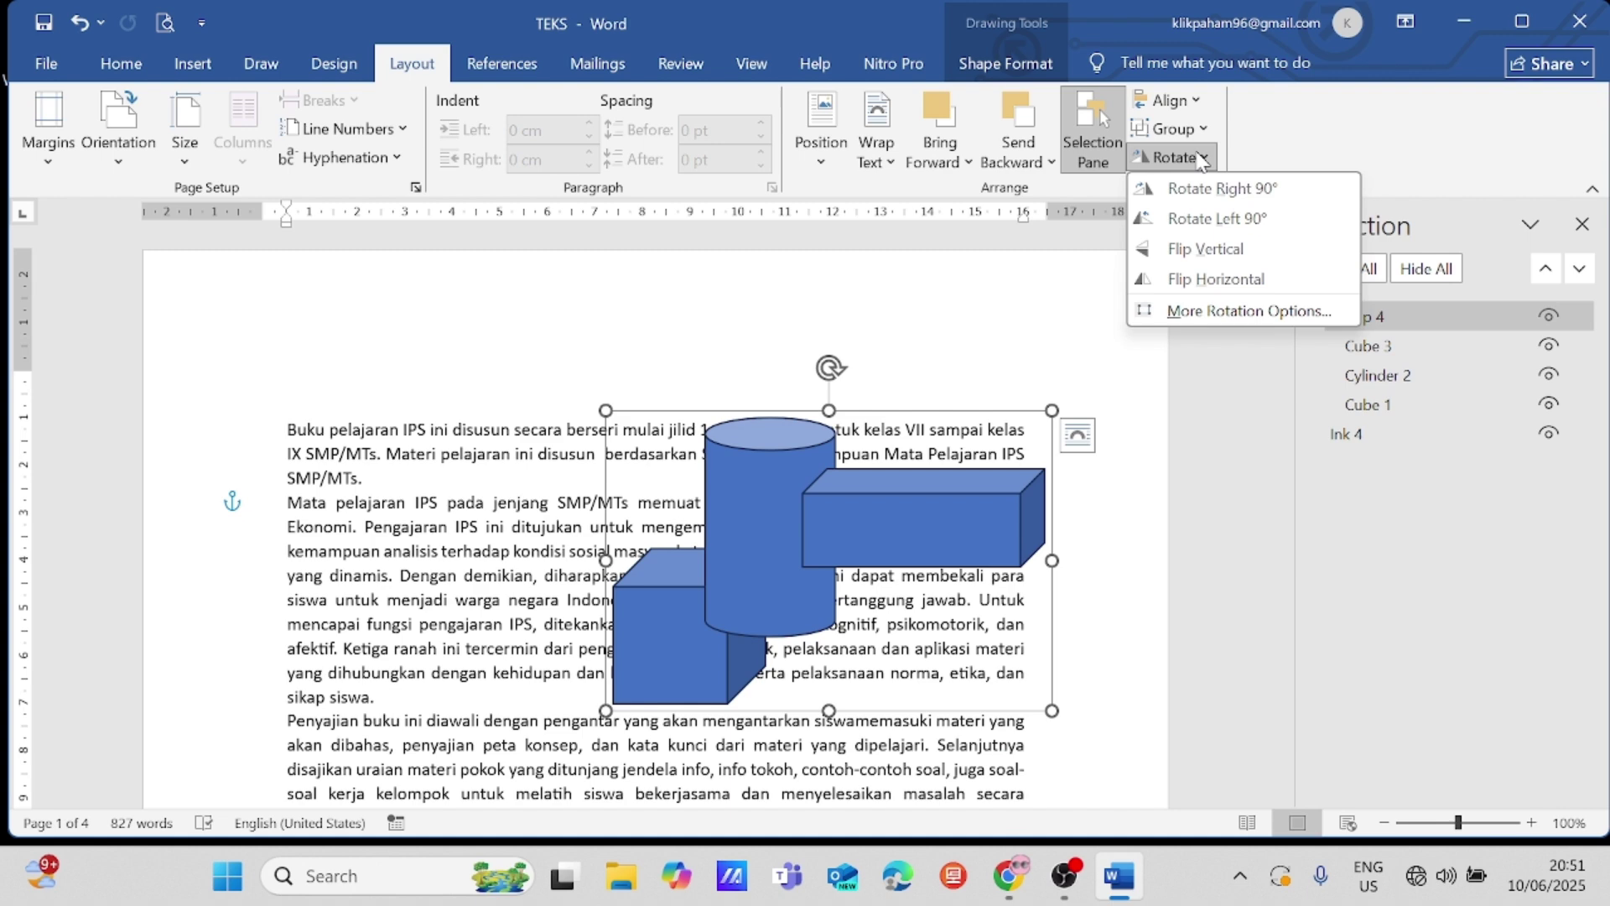
{"action": "left_click", "coordinate": [1231, 191]}
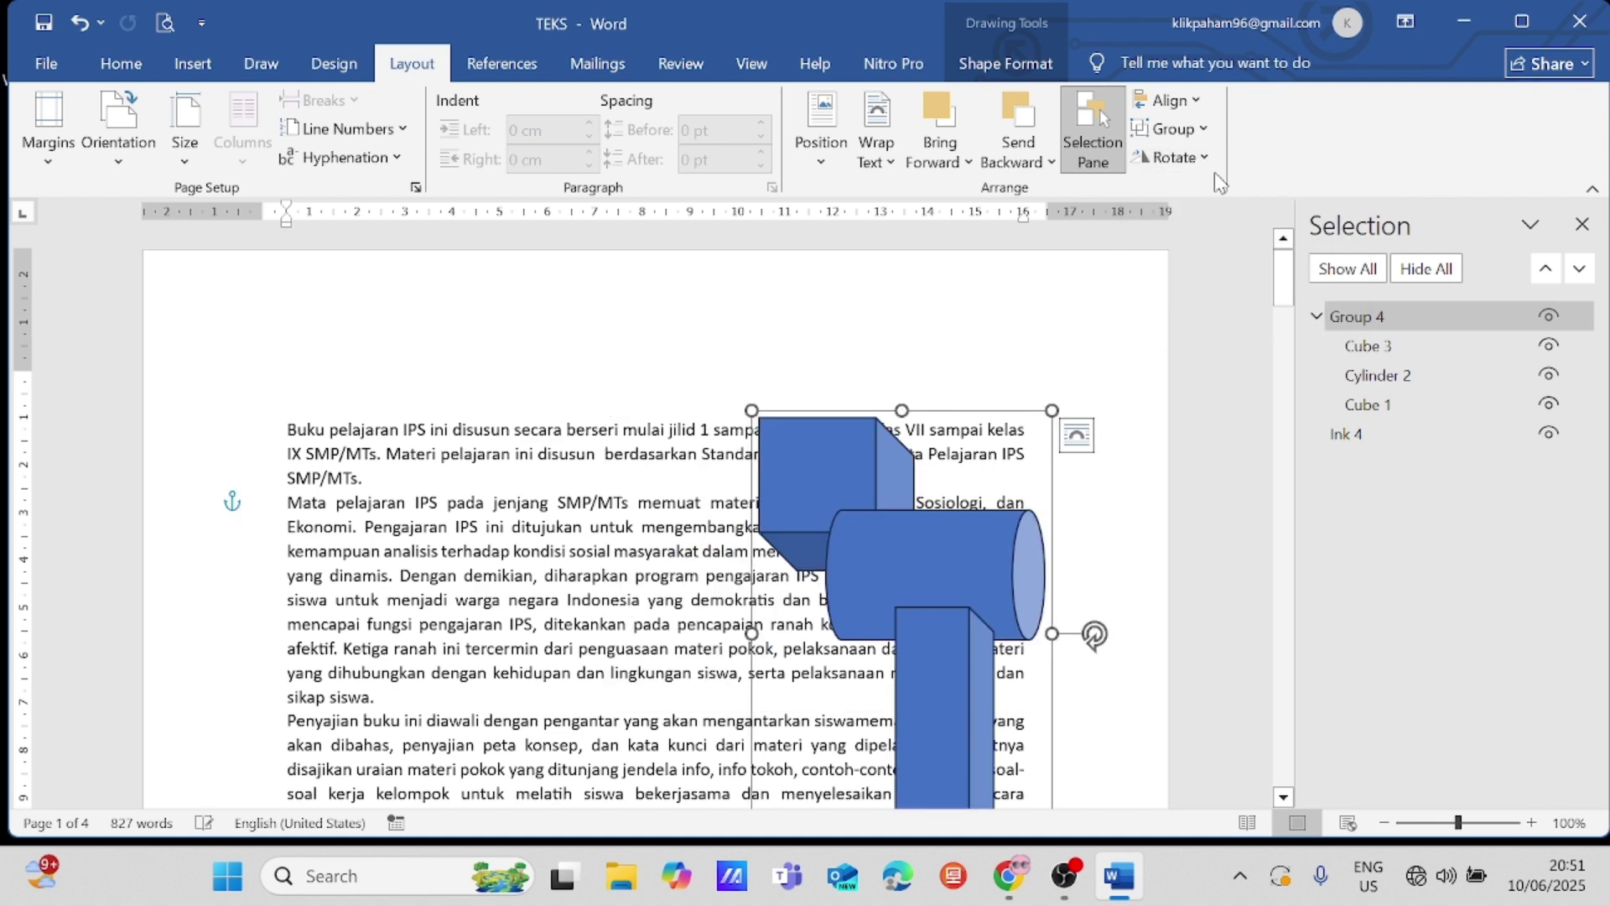
{"action": "left_click", "coordinate": [1206, 160]}
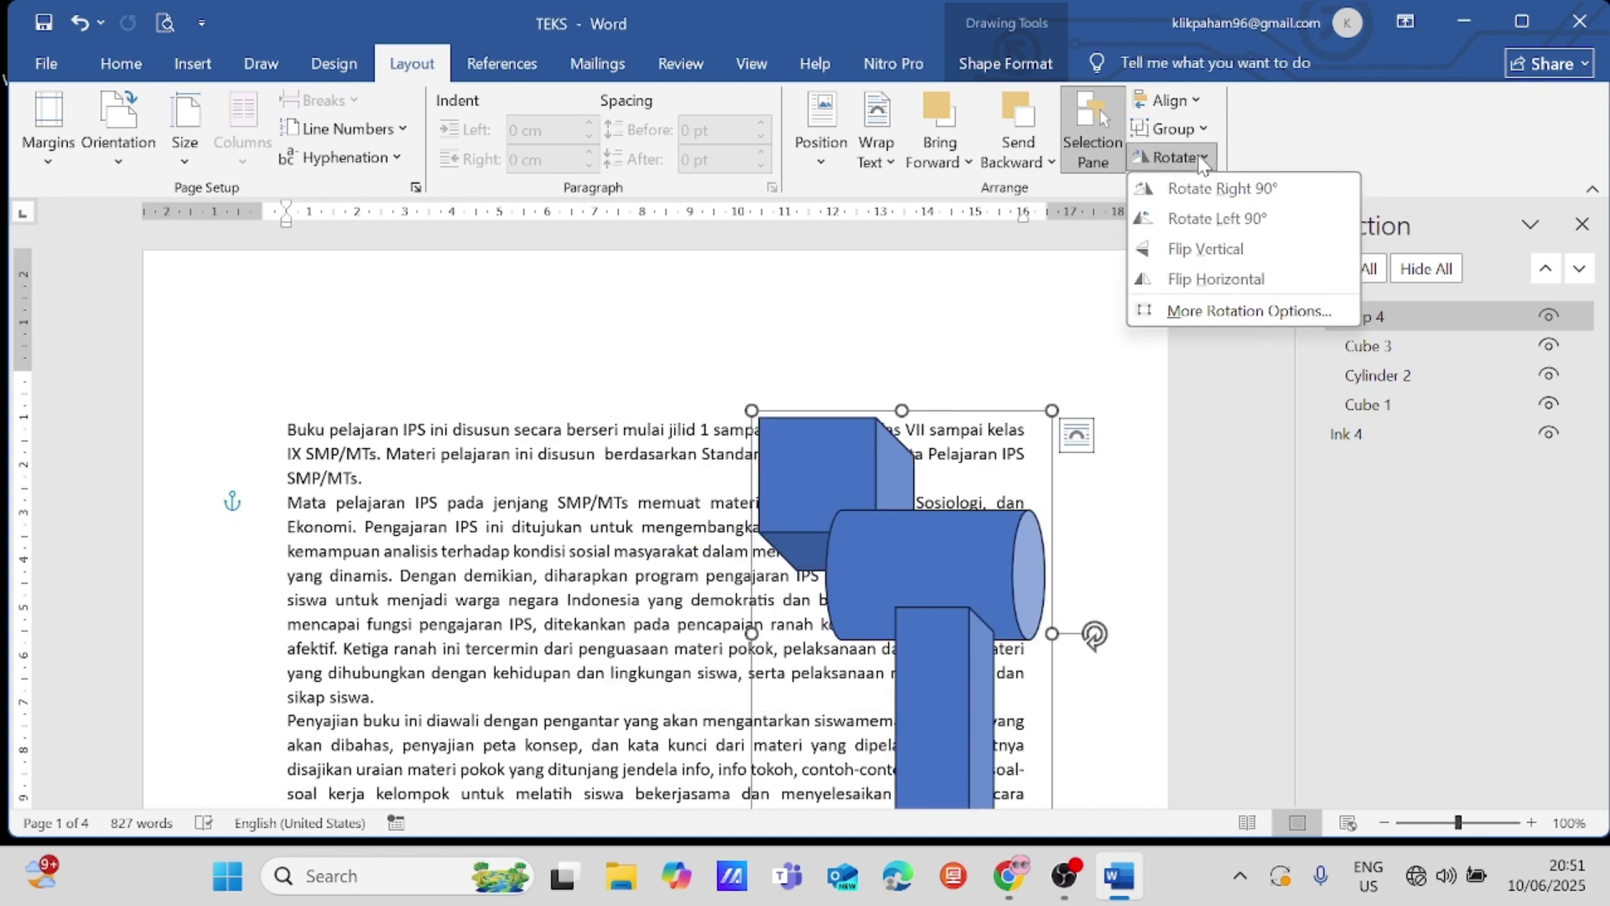
{"action": "left_click", "coordinate": [1226, 218]}
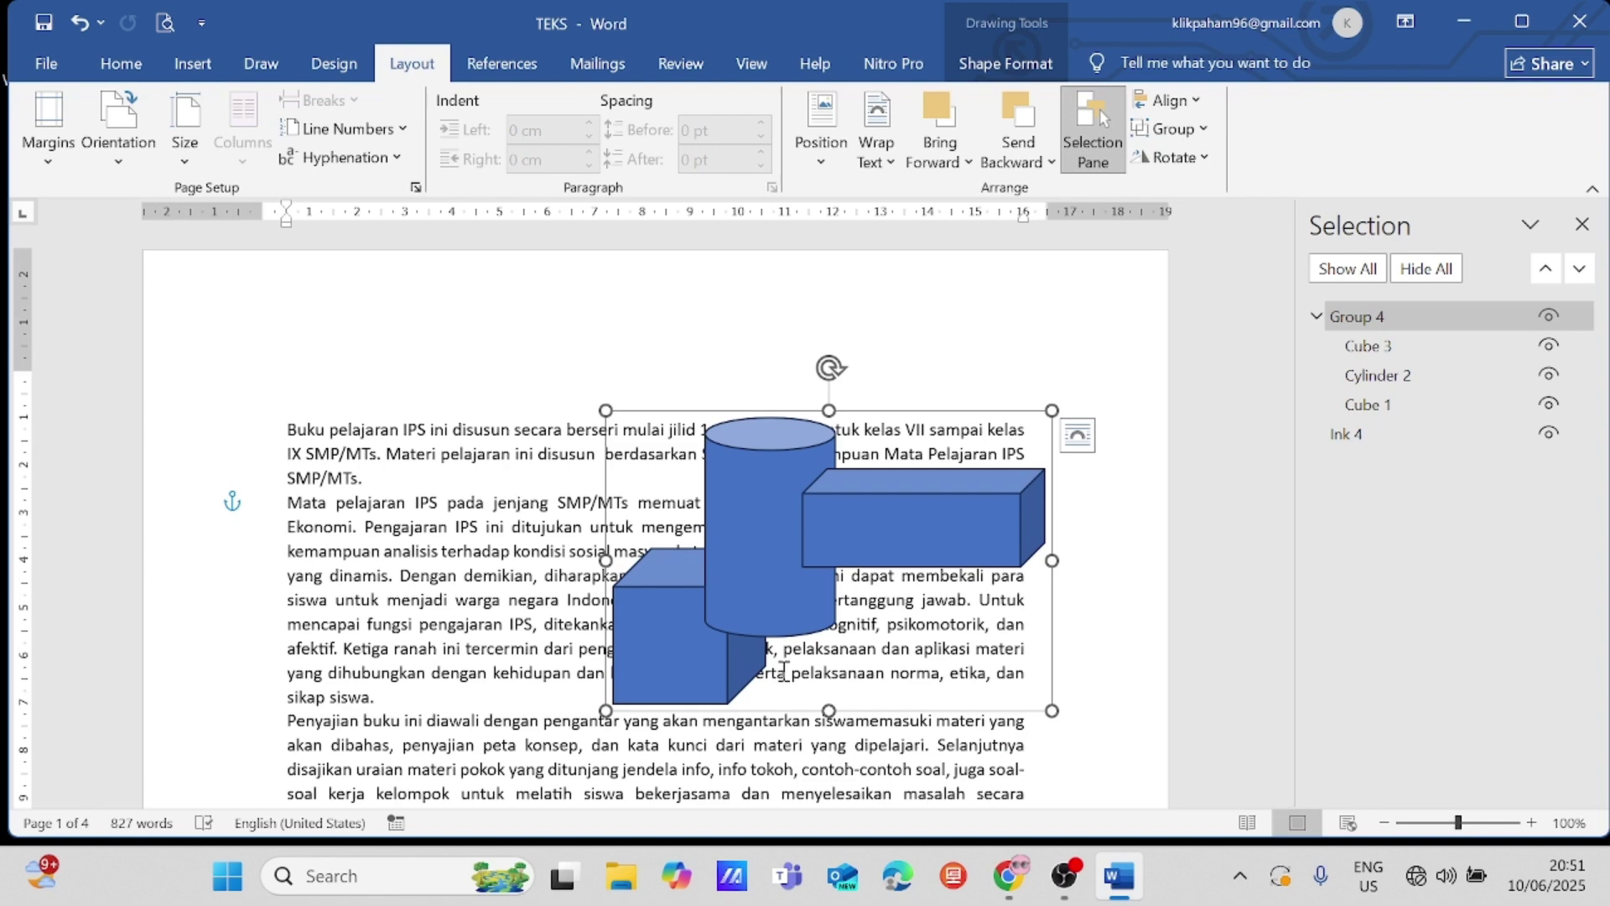
{"action": "left_click", "coordinate": [488, 584]}
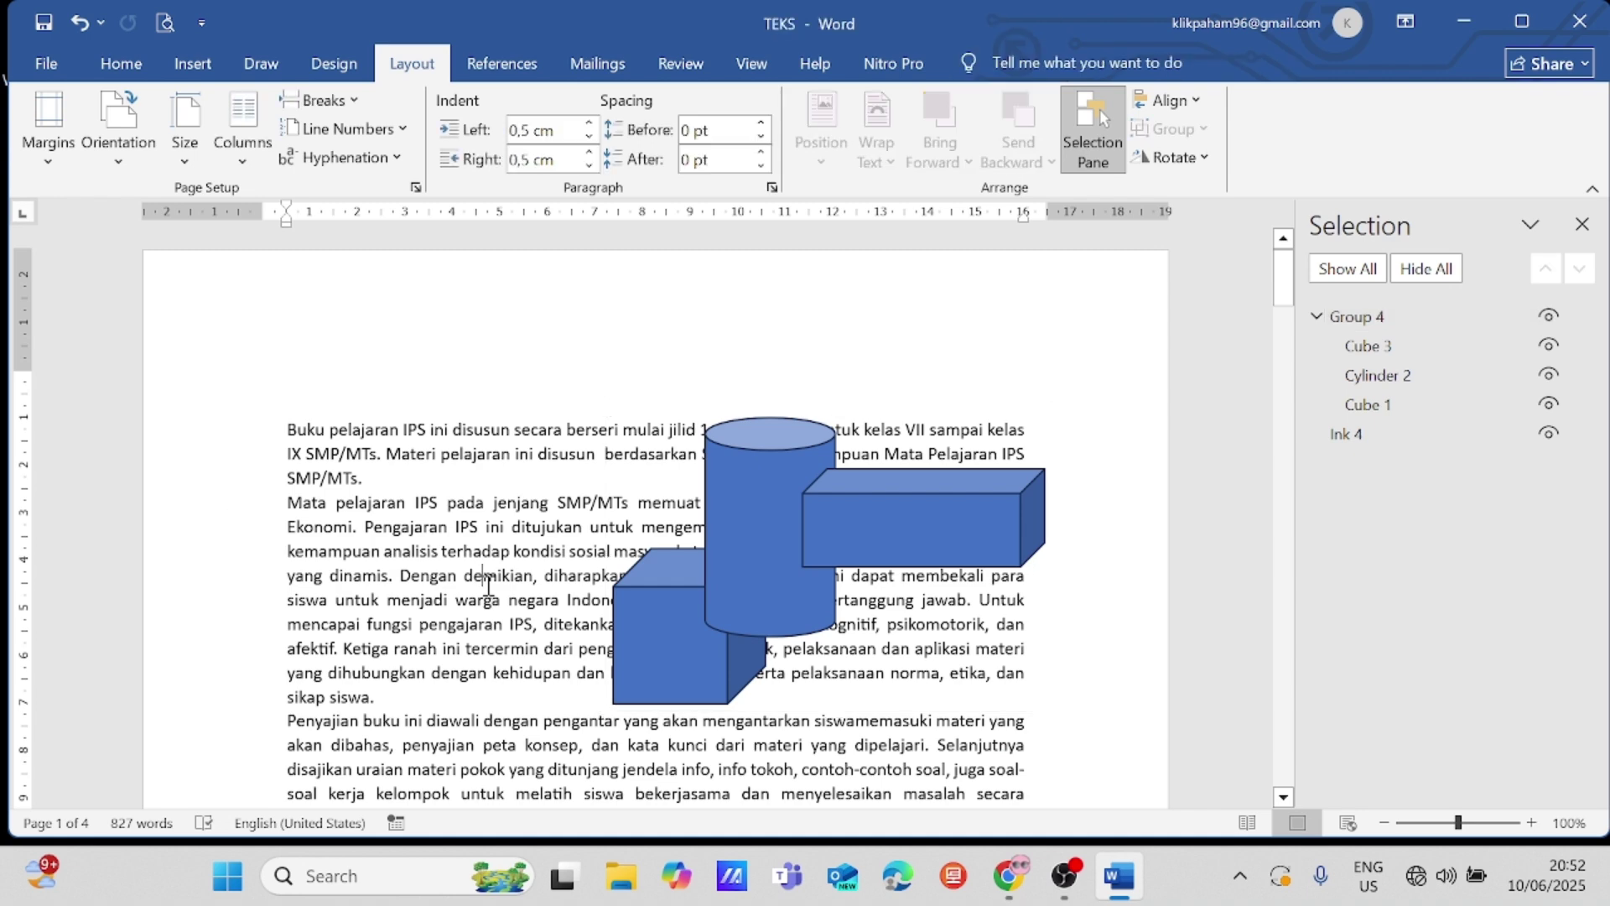